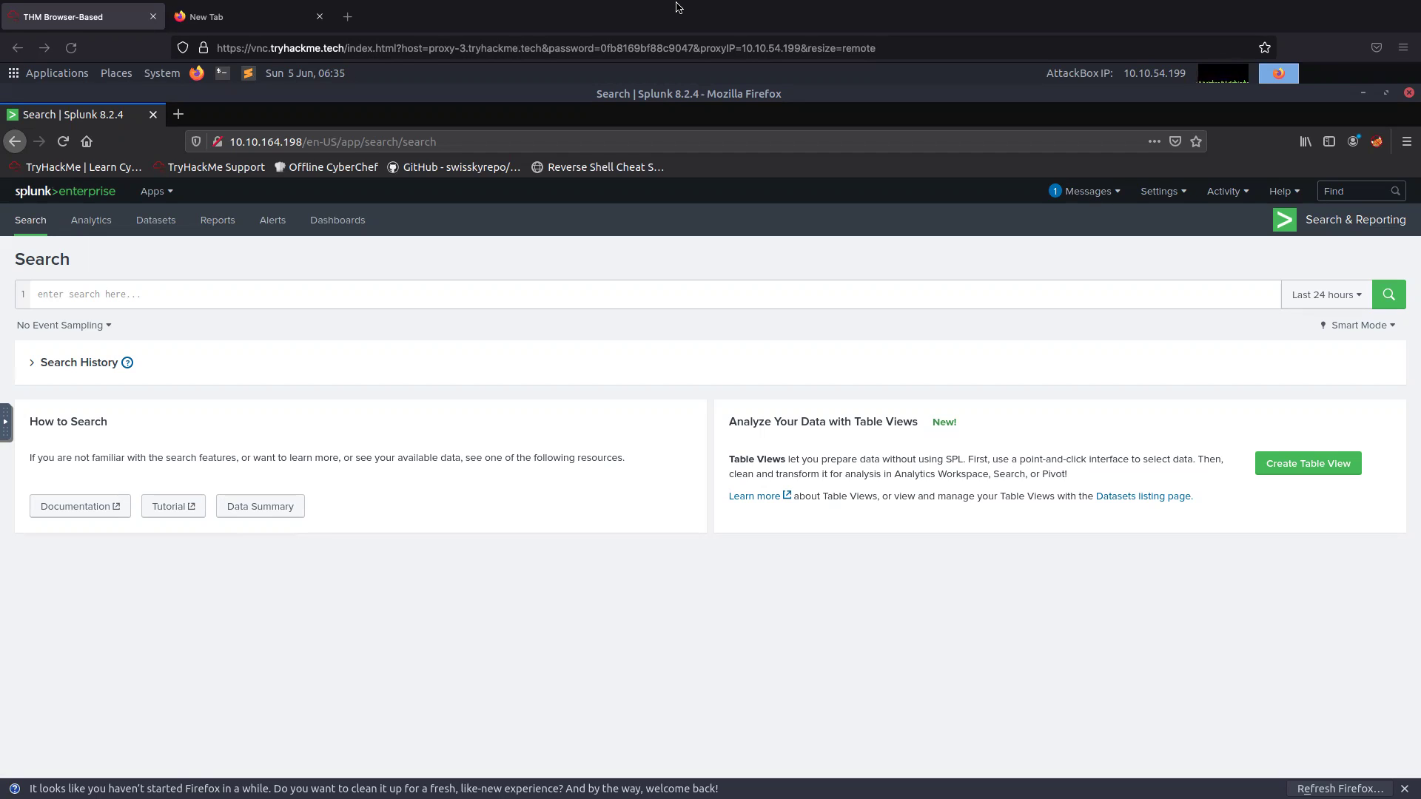
- Enter the search query index=botsv1 imreallynotbatman.com
{"action": "mouse_move", "coordinate": [675, 8]}
{"action": "left_click", "coordinate": [689, 294]}
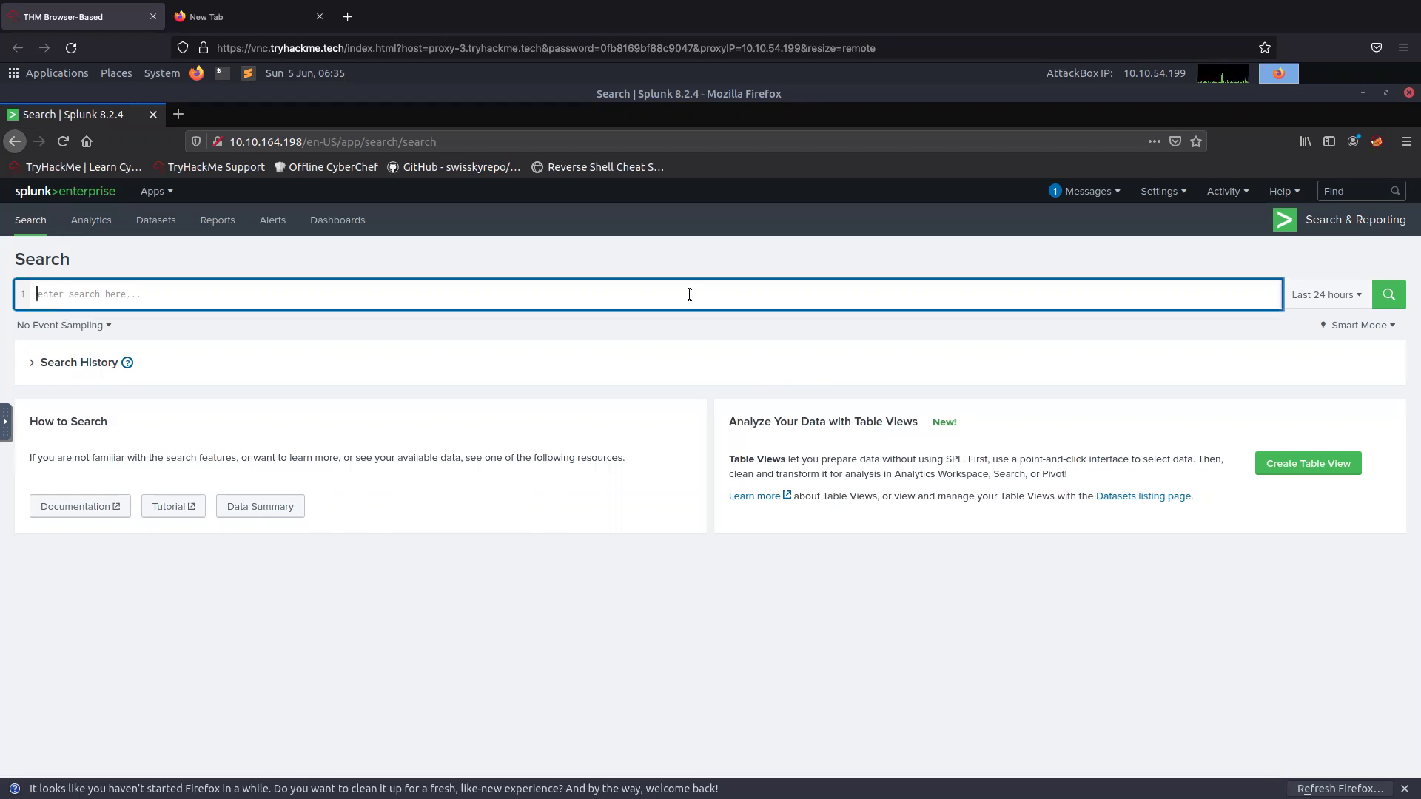
{"action": "type", "text": "index"}
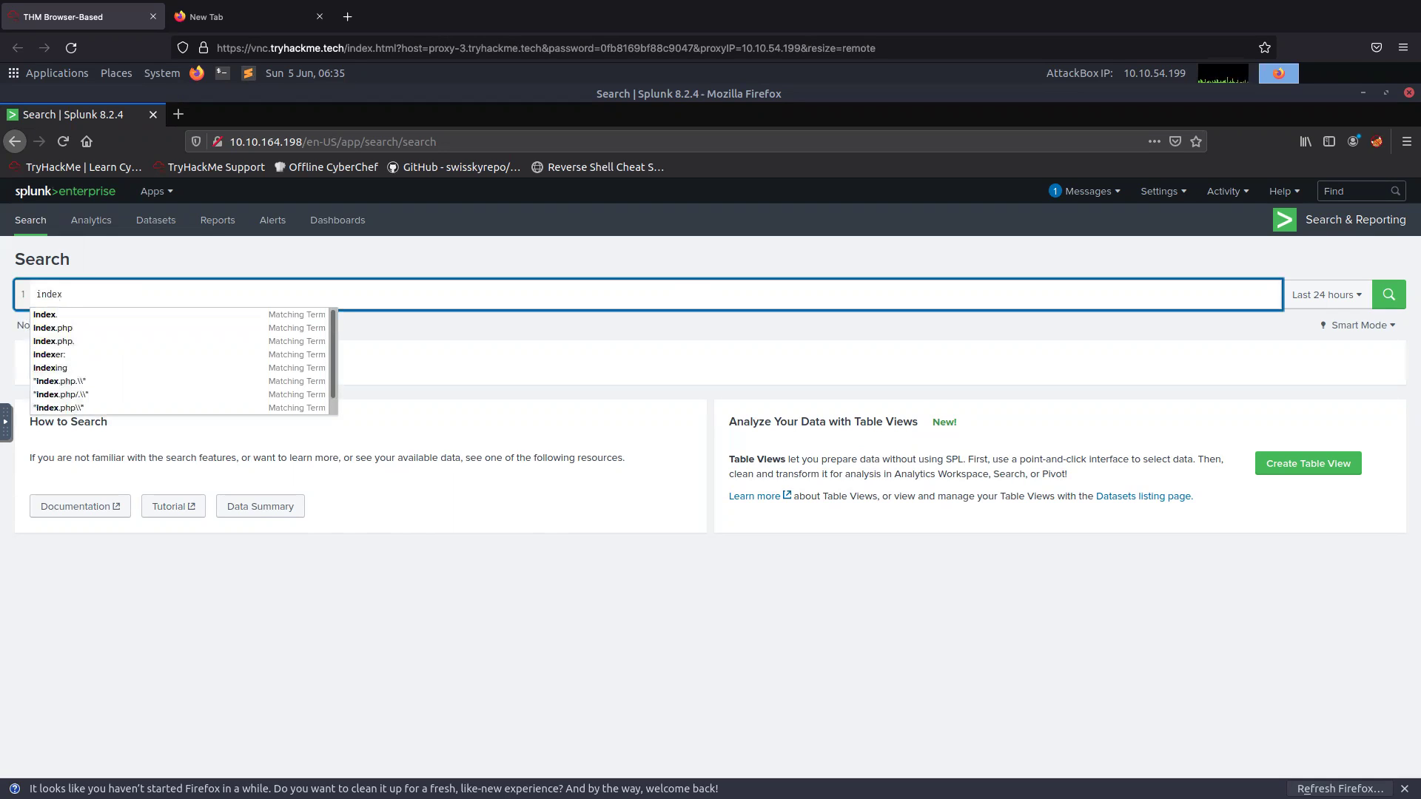
{"action": "type", "text": "=bot"}
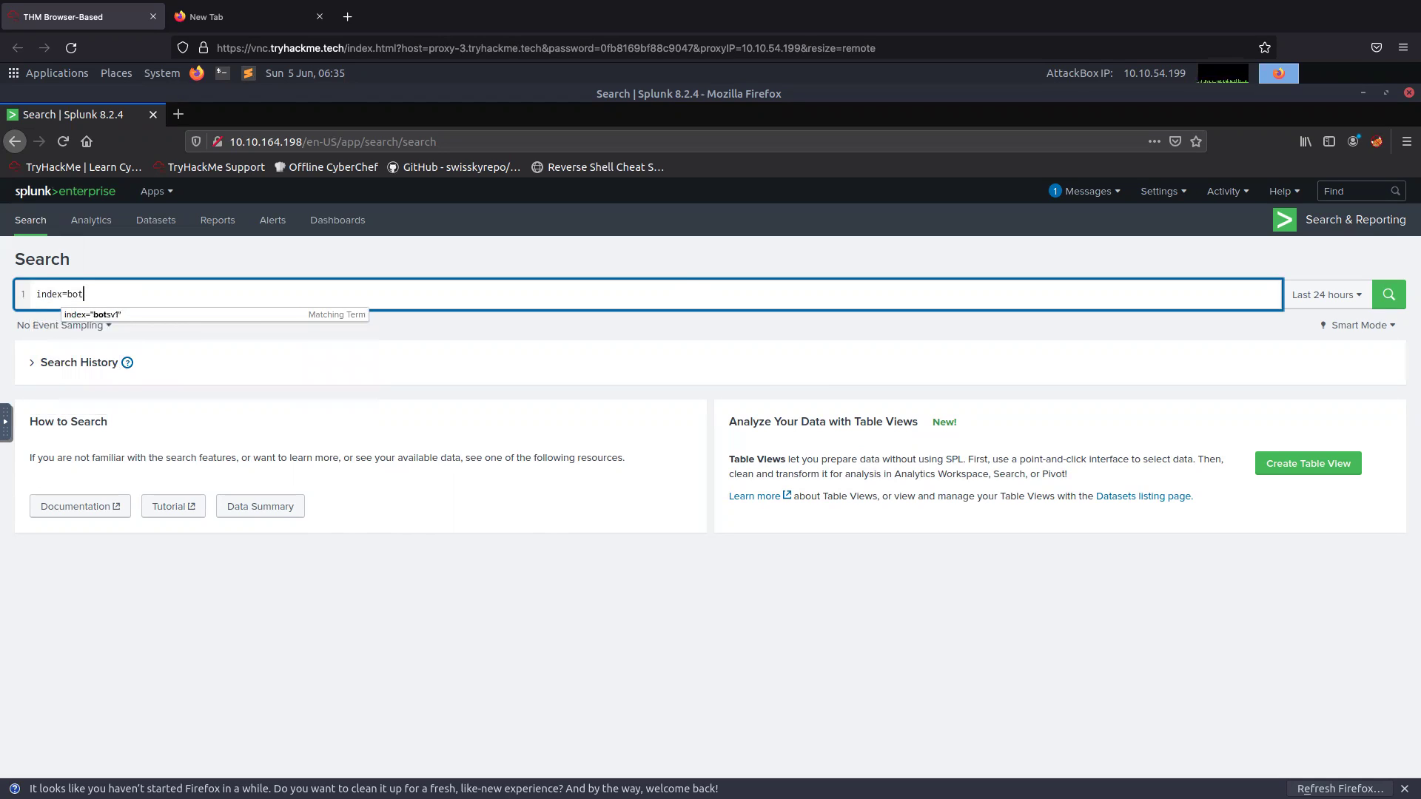
{"action": "type", "text": "sv1 "}
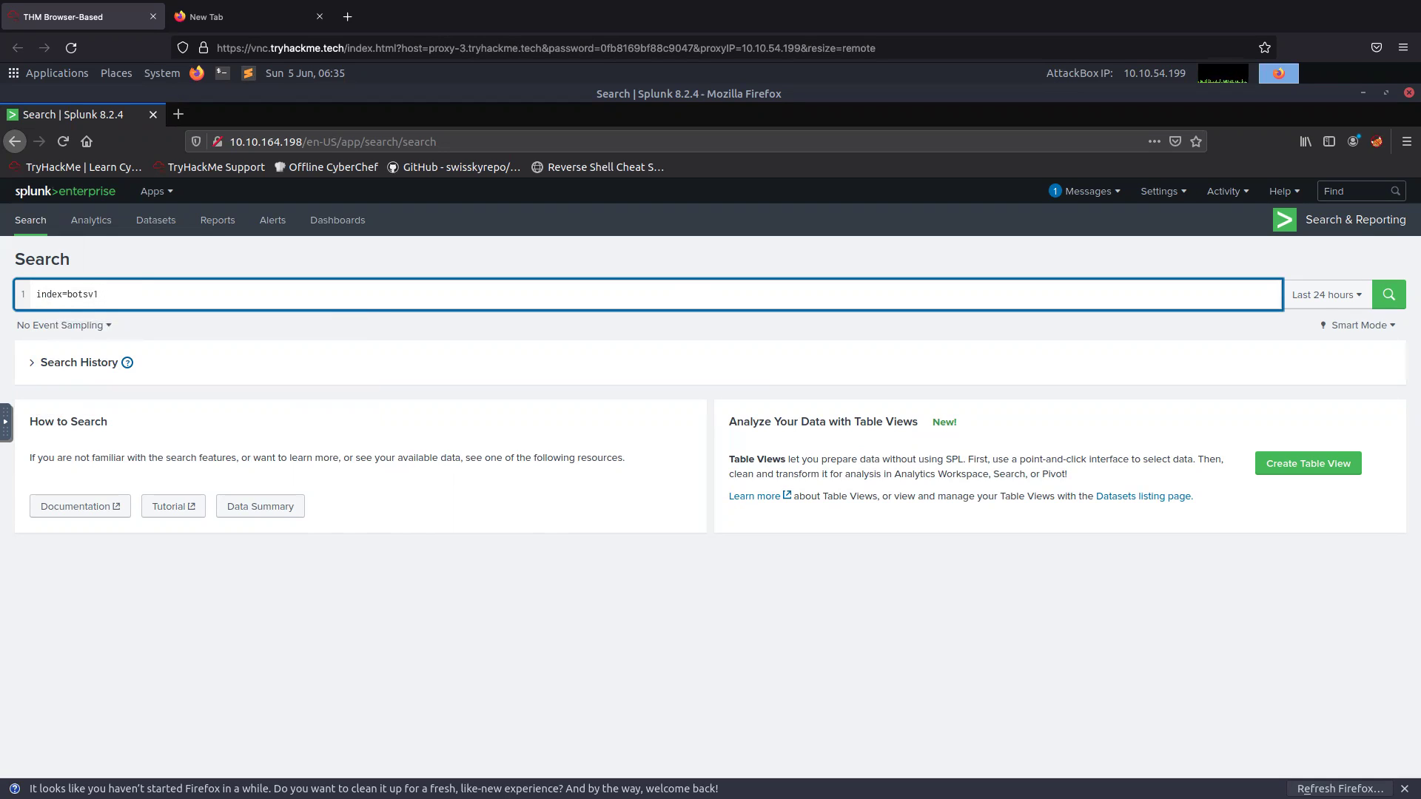
{"action": "type", "text": "im"}
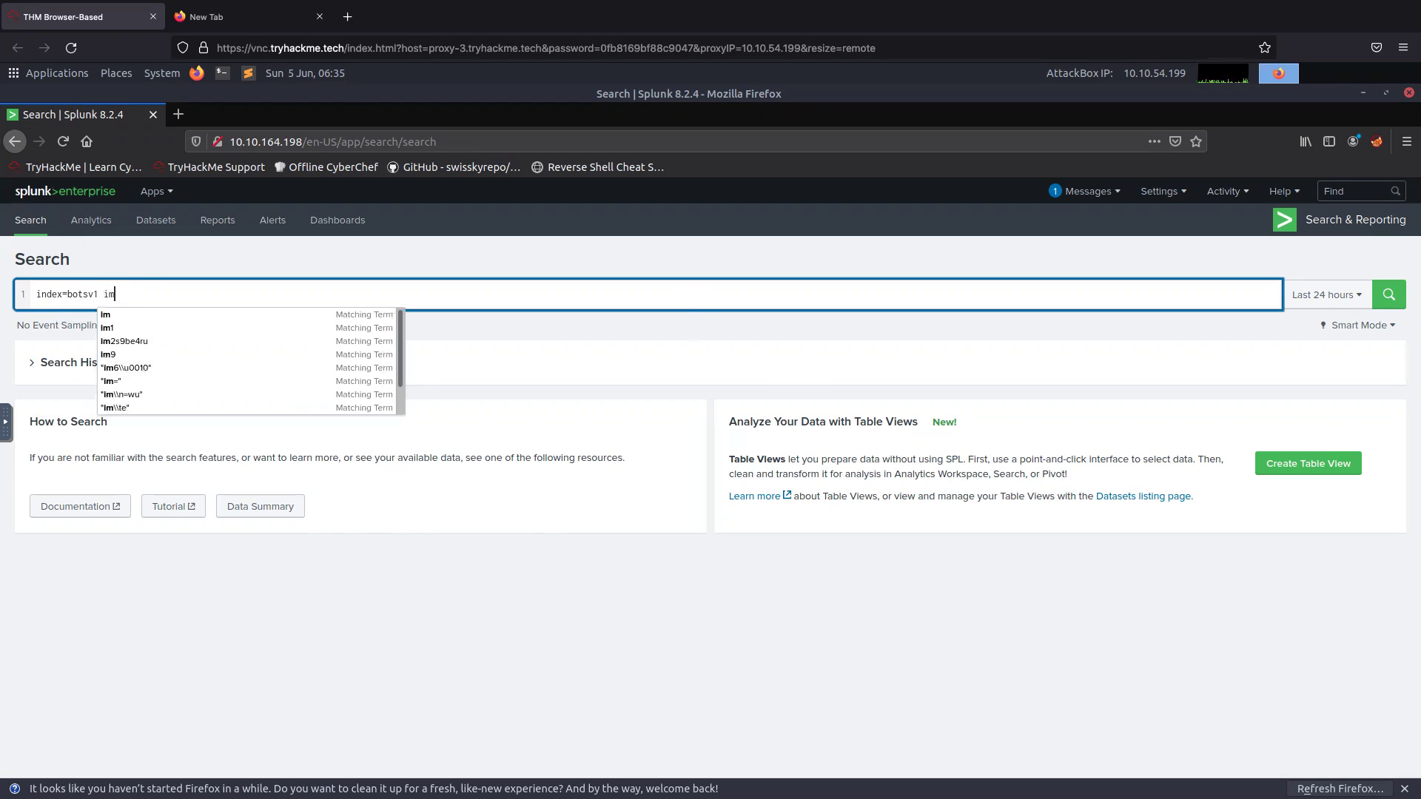
{"action": "type", "text": "really"}
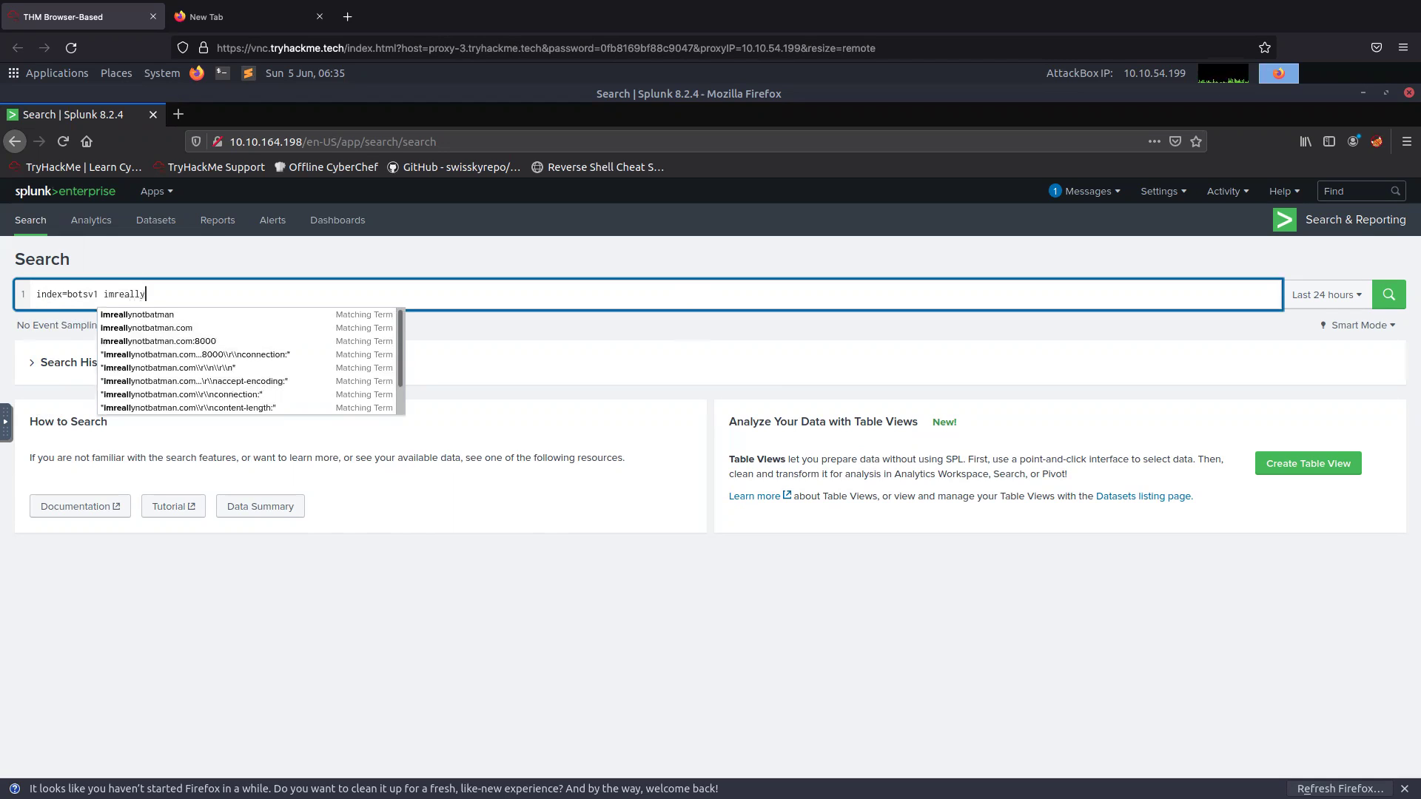
{"action": "type", "text": "notb"}
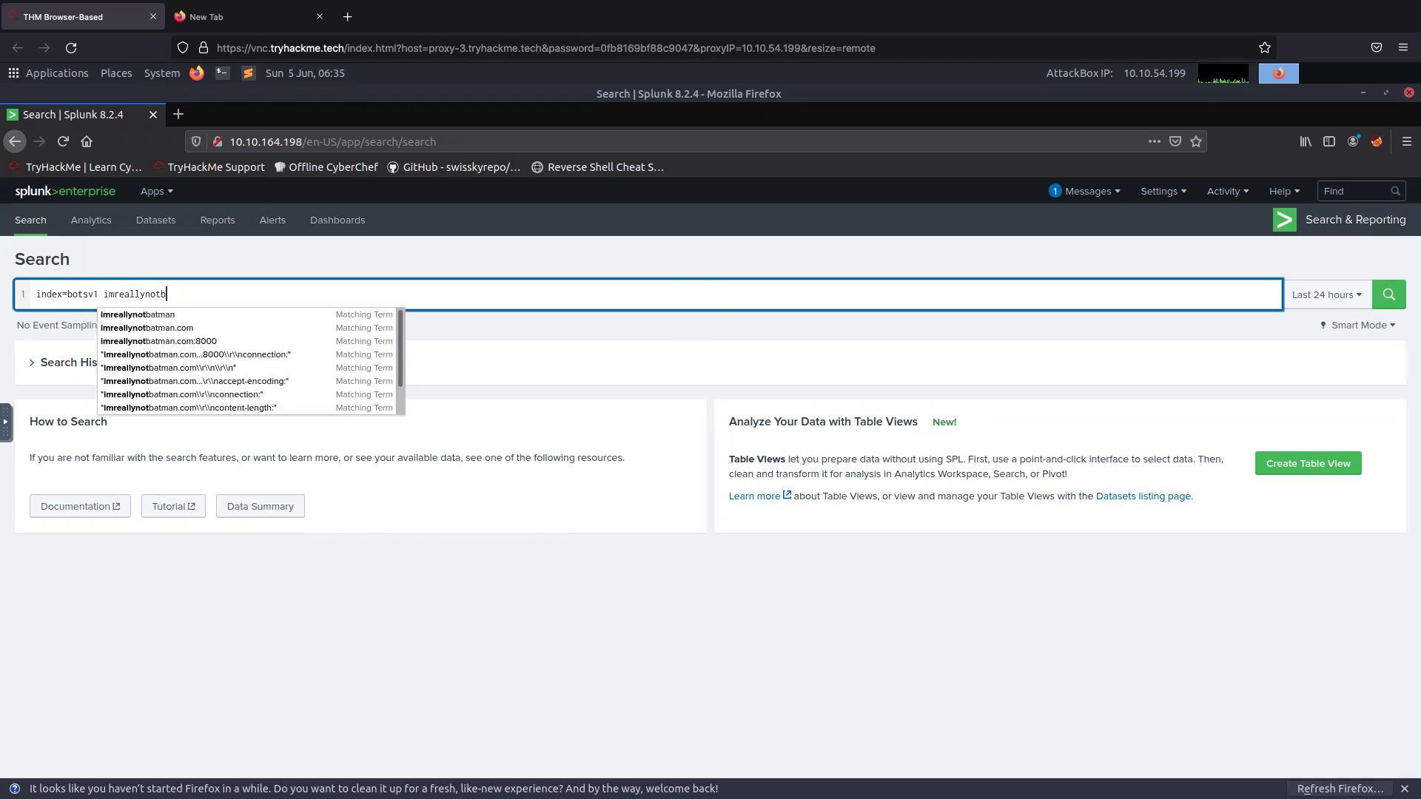
{"action": "type", "text": "atm"}
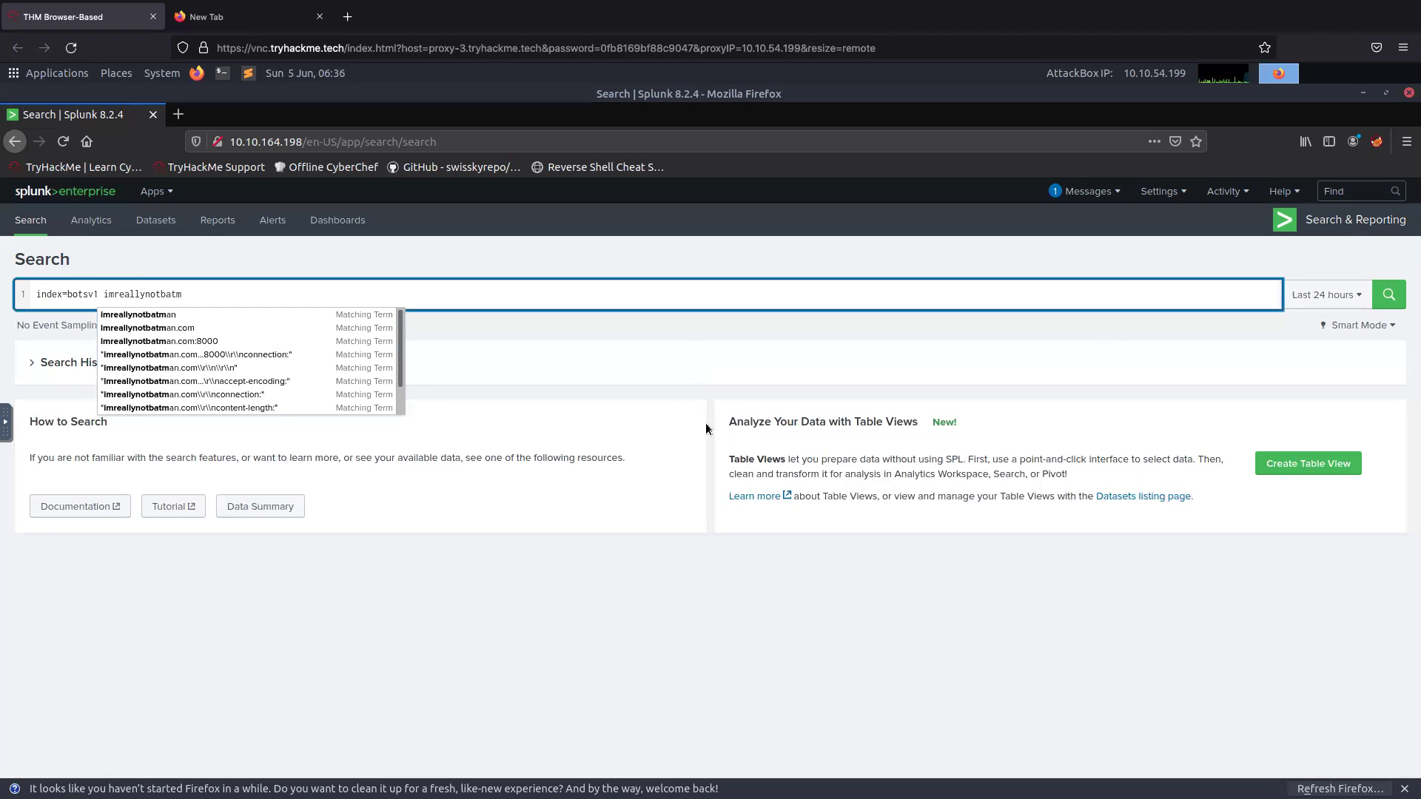
{"action": "type", "text": "an.com"}
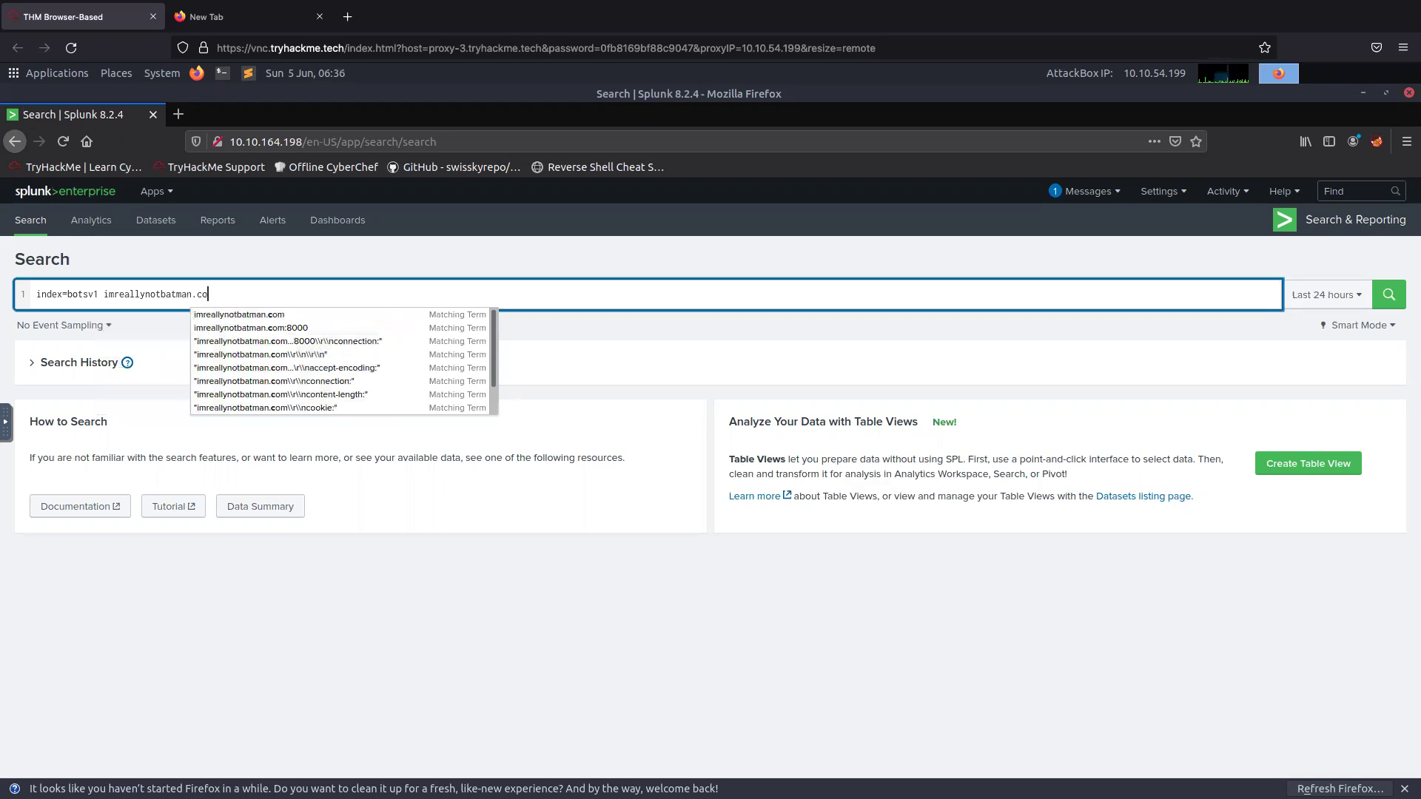
- Set the search time range to All time and run the search
{"action": "left_click", "coordinate": [1348, 296]}
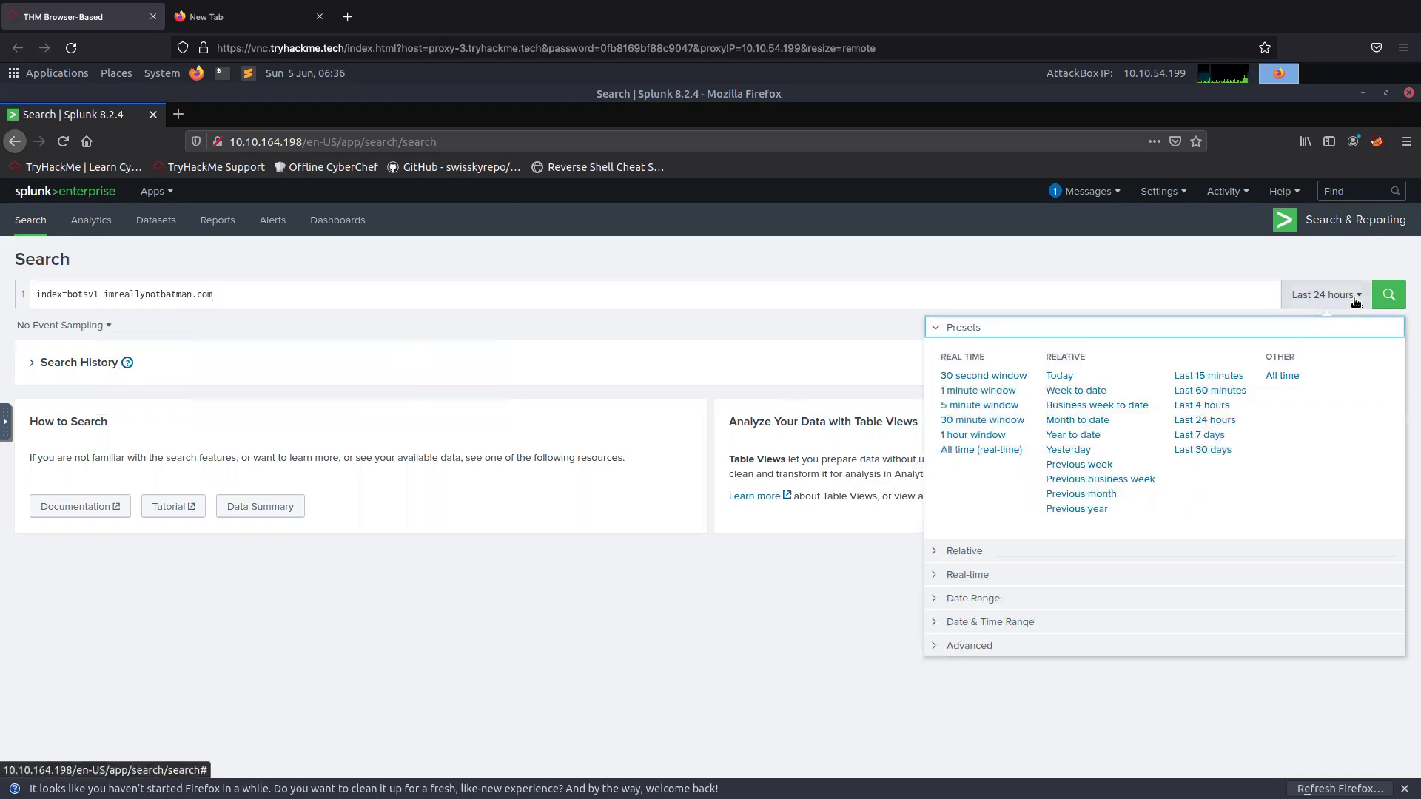
{"action": "left_click", "coordinate": [1282, 376]}
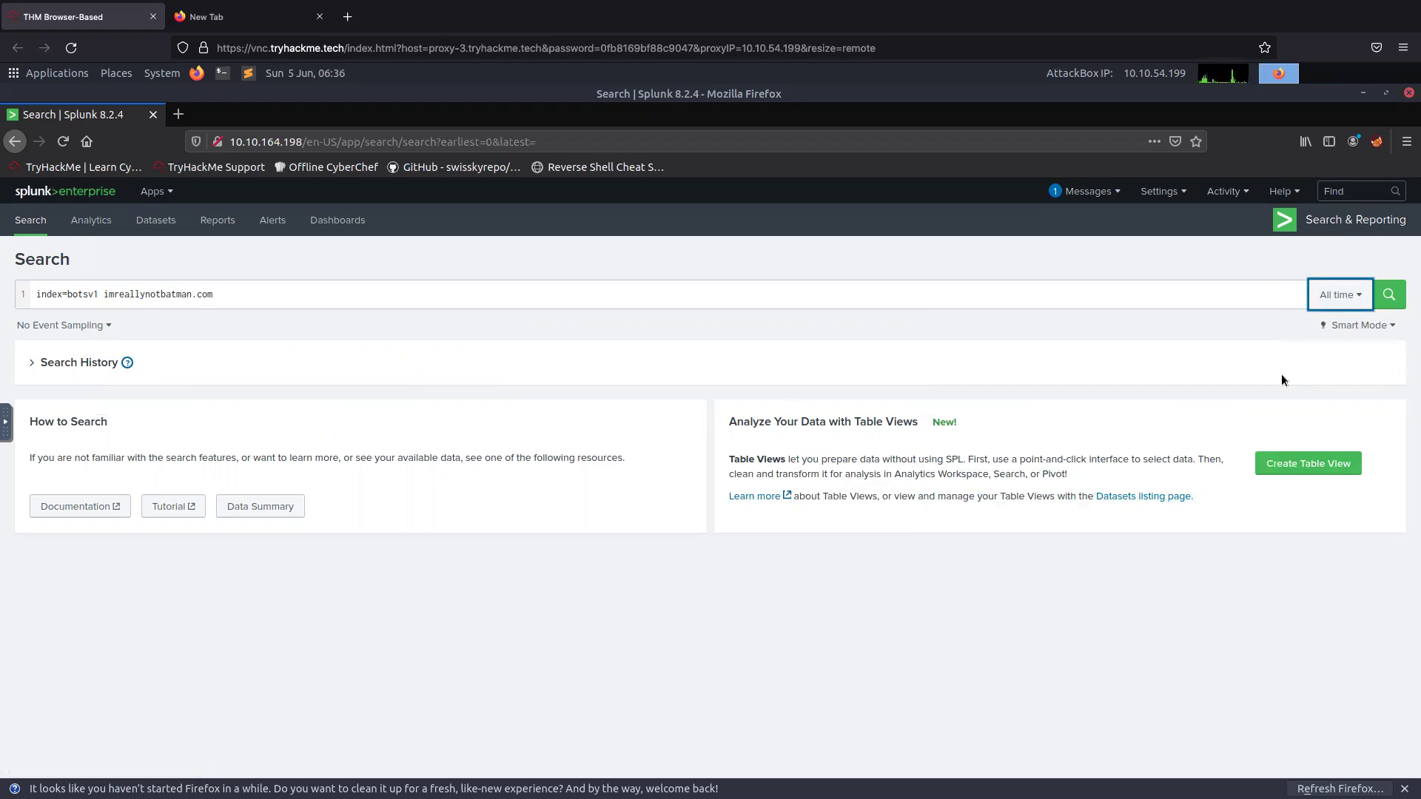
{"action": "left_click", "coordinate": [1391, 294]}
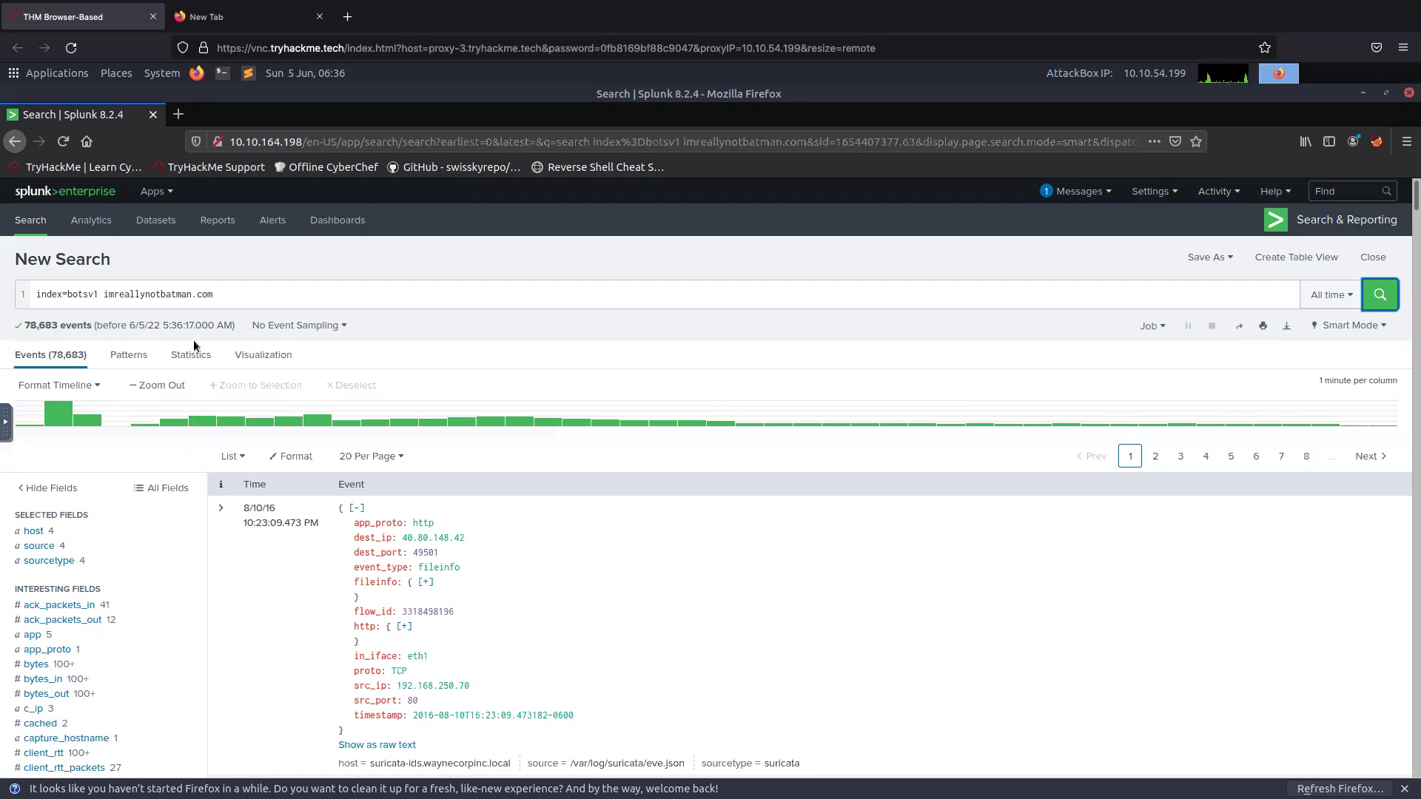
- Filter the events to the stream:http sourcetype
{"action": "left_click", "coordinate": [37, 564]}
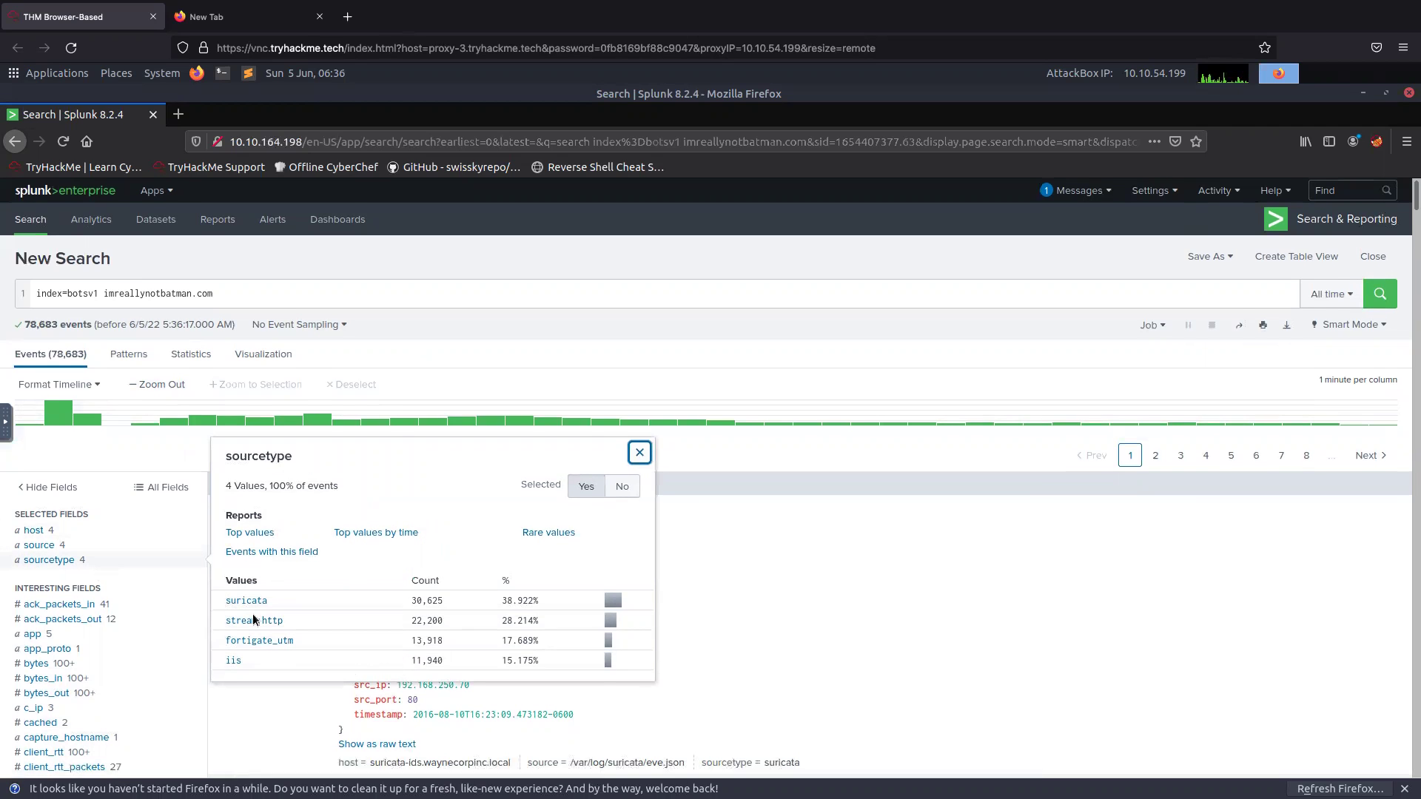
{"action": "scroll", "coordinate": [250, 619], "scroll_direction": "down", "scroll_amount": 1}
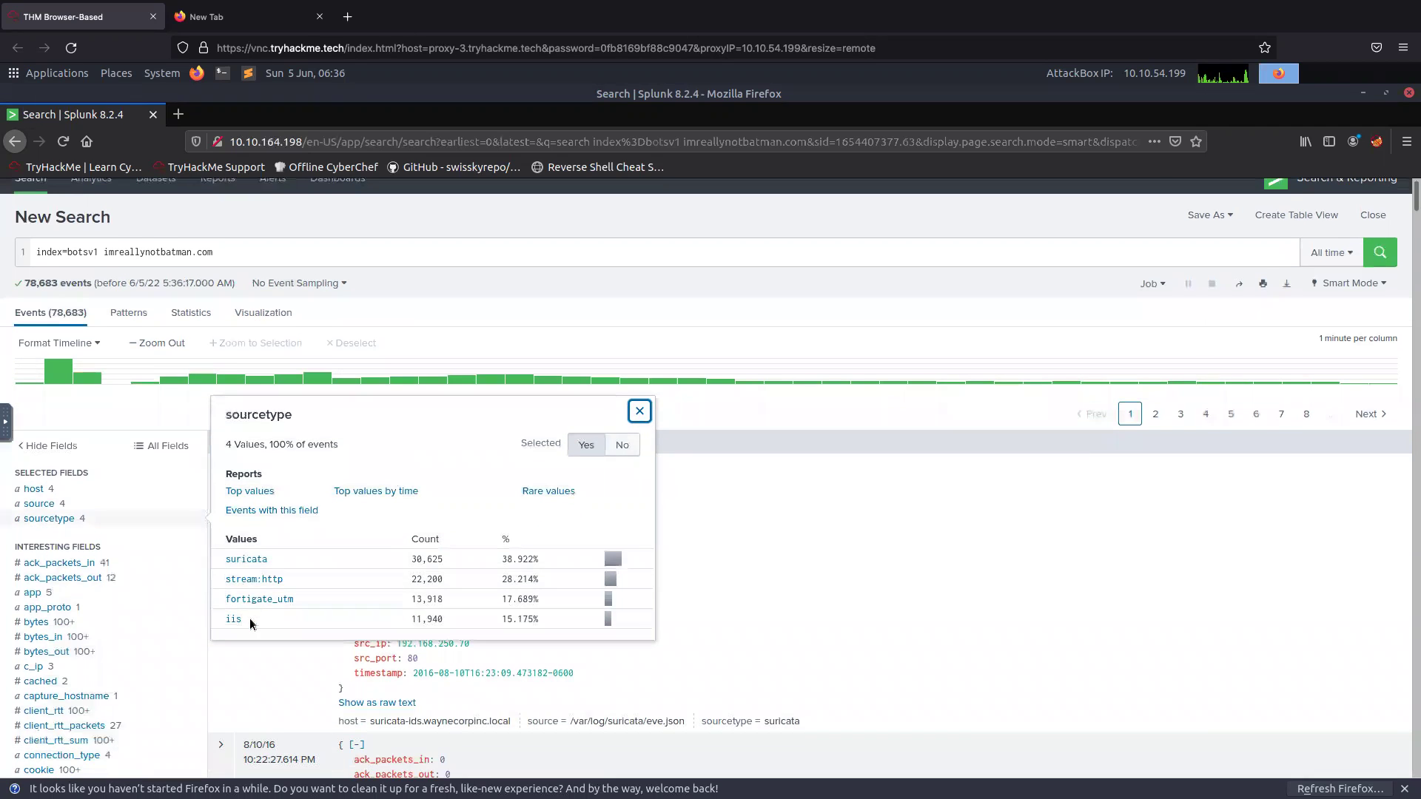
{"action": "left_click", "coordinate": [249, 580]}
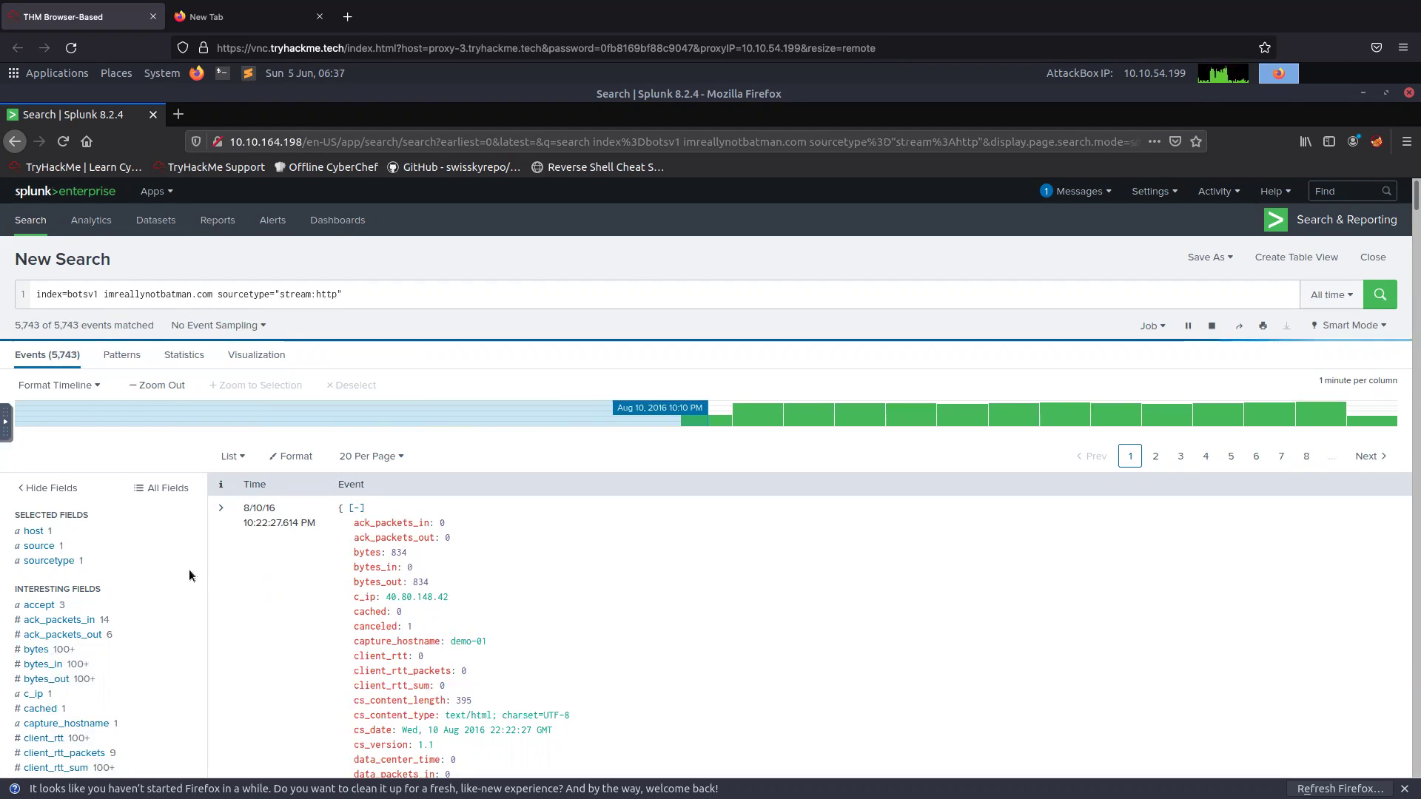
- Review the values of the sourcetype, source and host fields for the filtered events
{"action": "scroll", "coordinate": [211, 577], "scroll_direction": "down", "scroll_amount": 1}
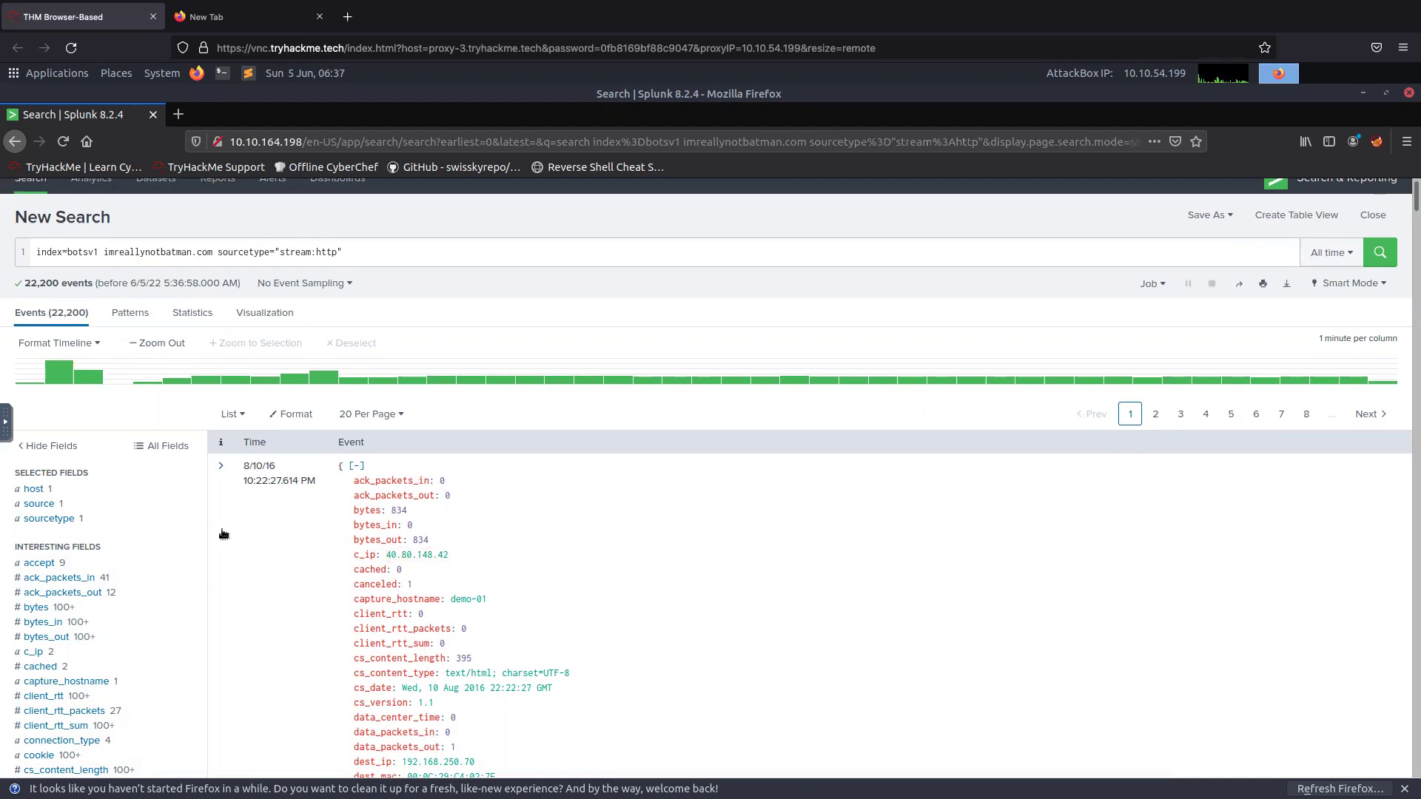
{"action": "left_click", "coordinate": [41, 520]}
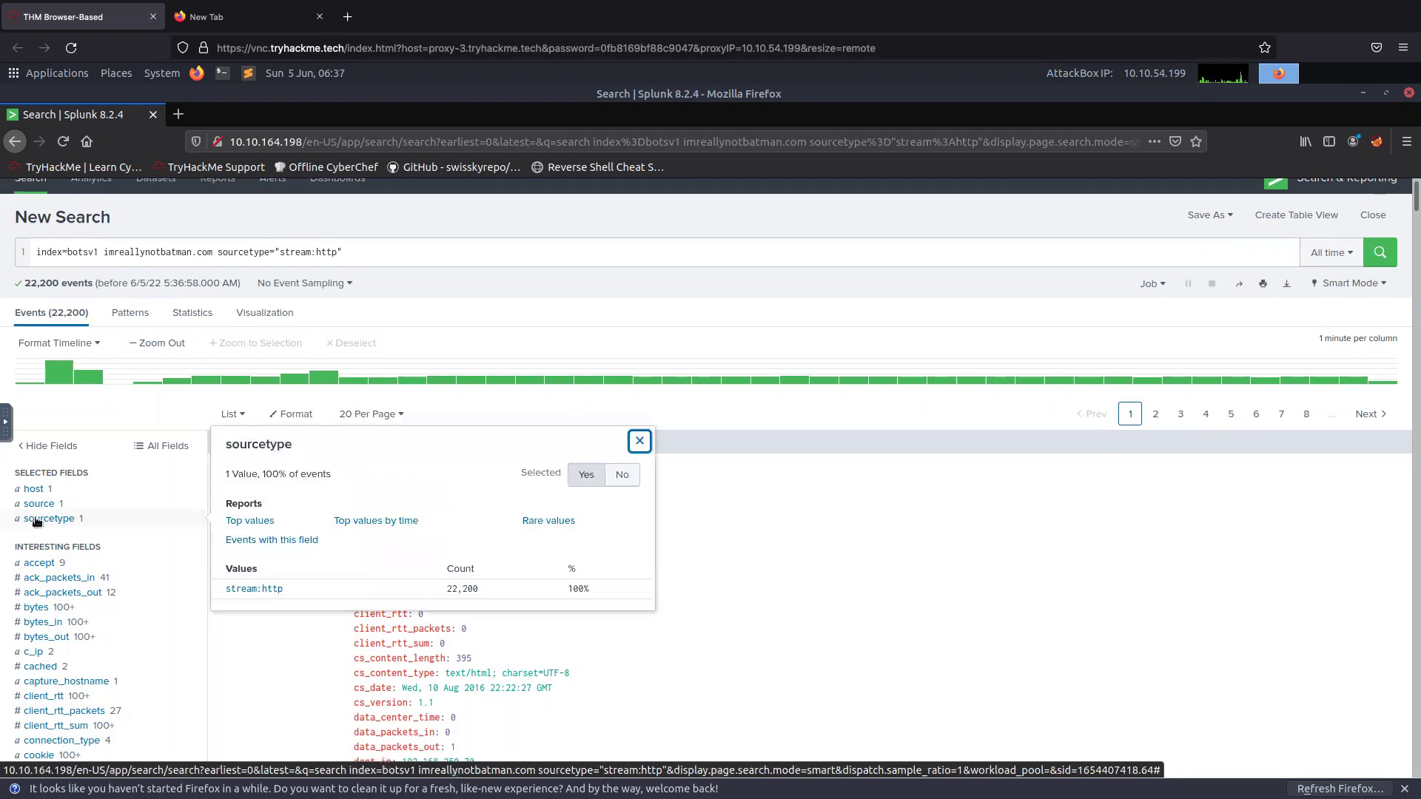
{"action": "left_click", "coordinate": [43, 506]}
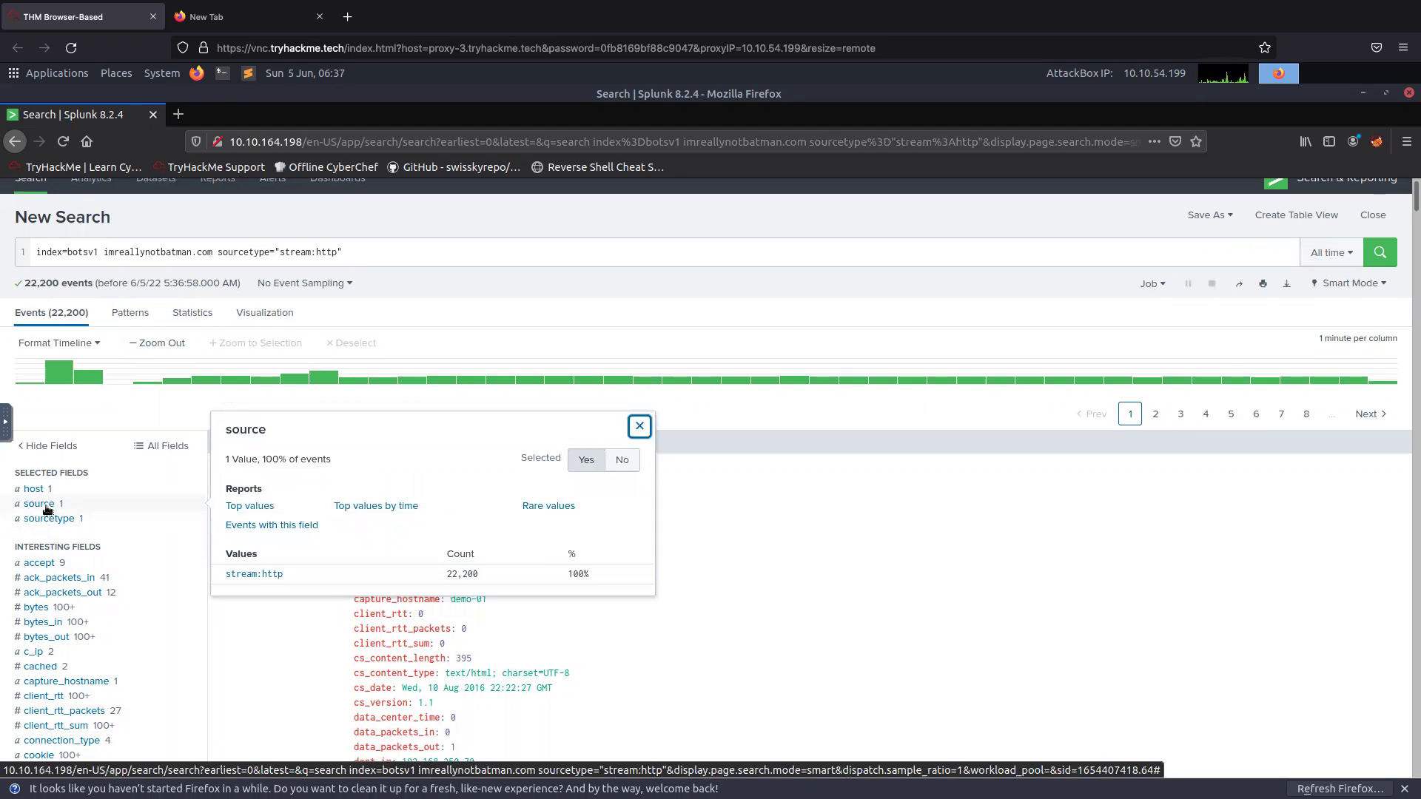
{"action": "left_click", "coordinate": [43, 491]}
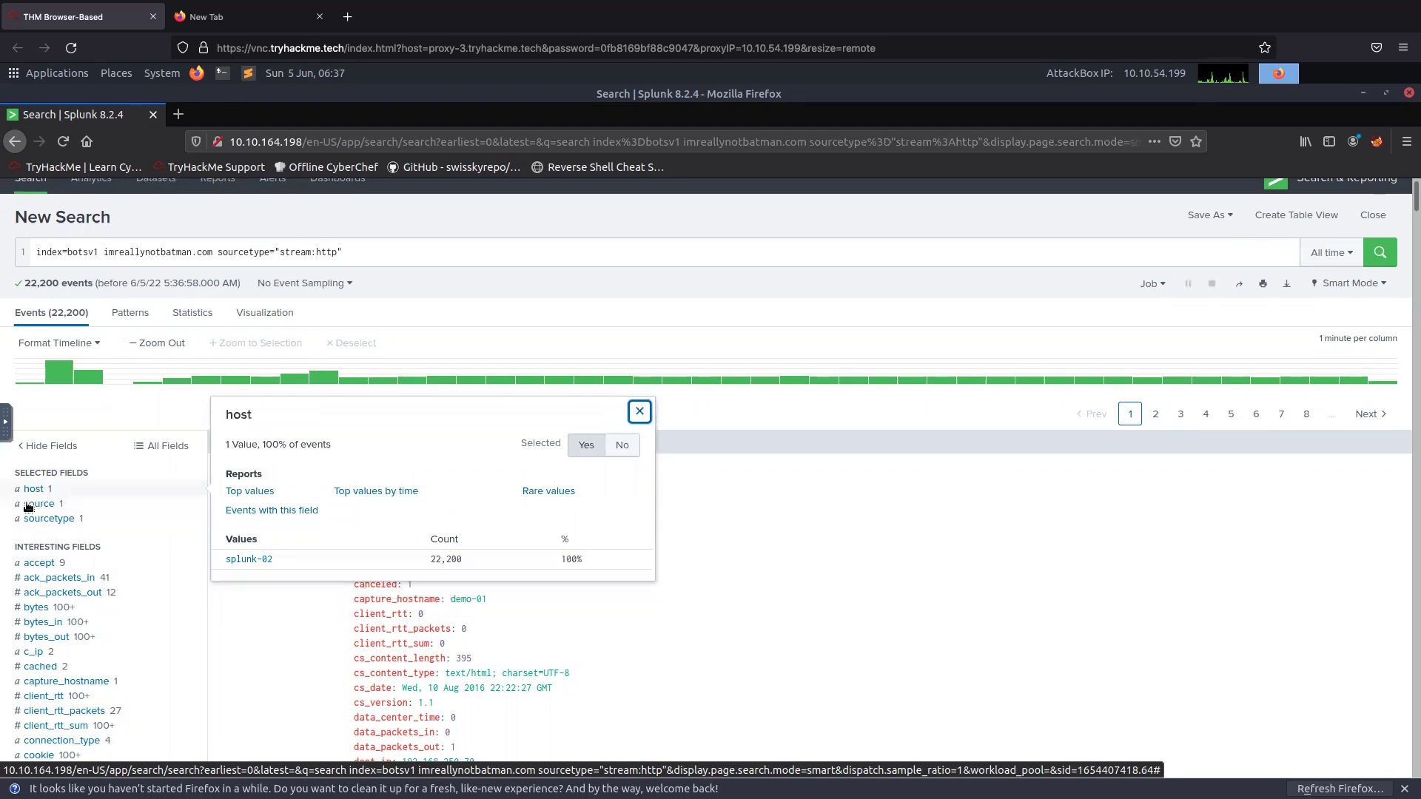
{"action": "left_click", "coordinate": [33, 519]}
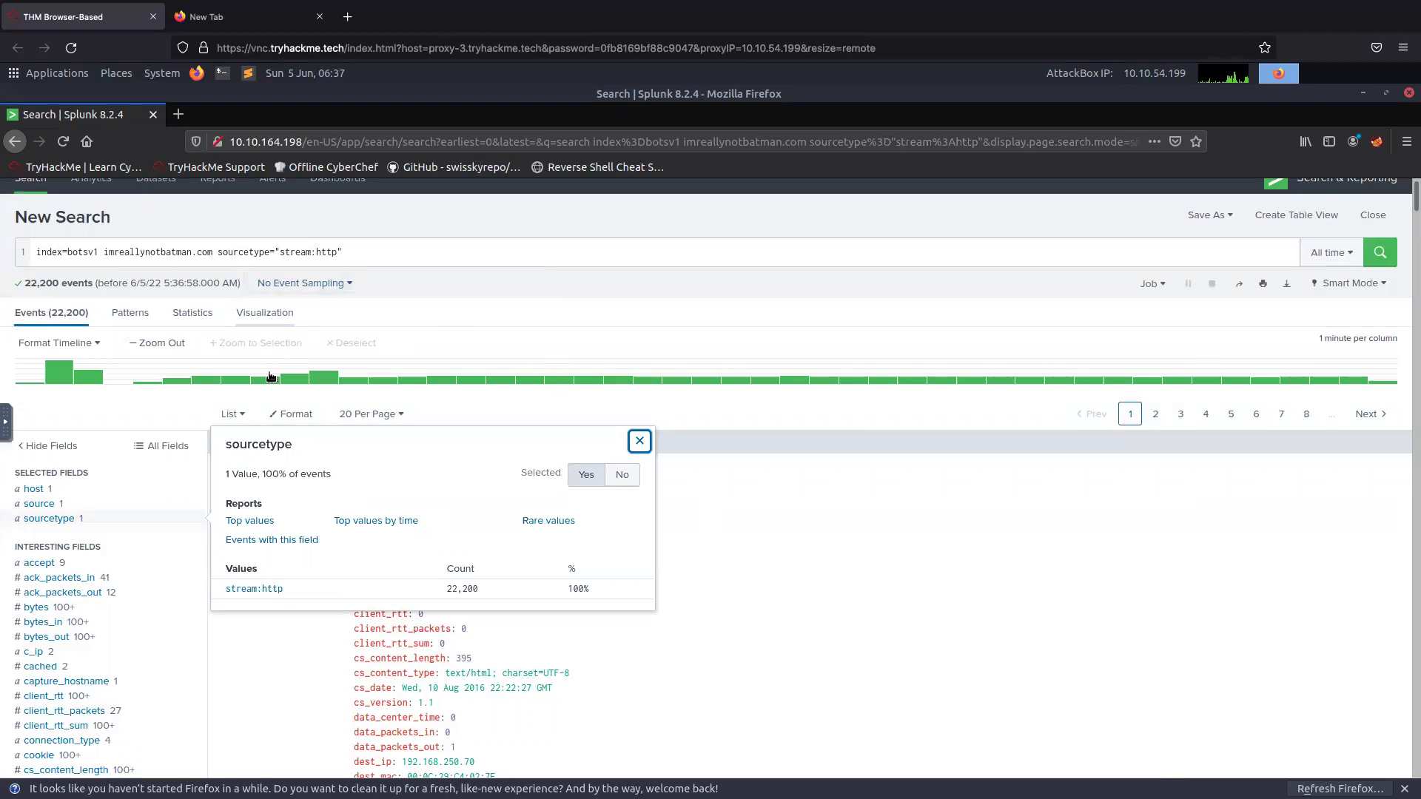
{"action": "left_click", "coordinate": [192, 477]}
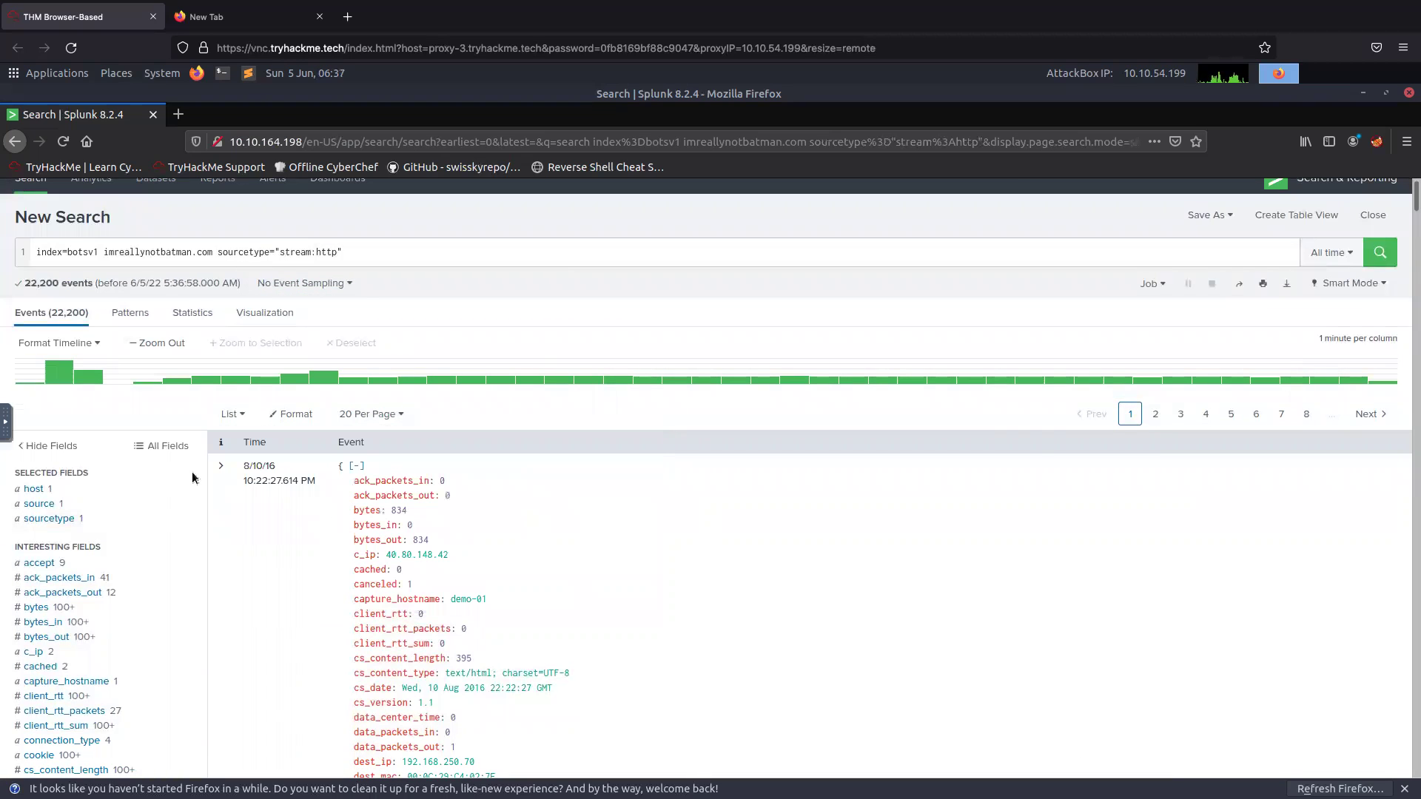
- Add the c_ip value 40.80.148.42 from the first event to the search and check the sourcetype values
{"action": "left_click", "coordinate": [397, 555]}
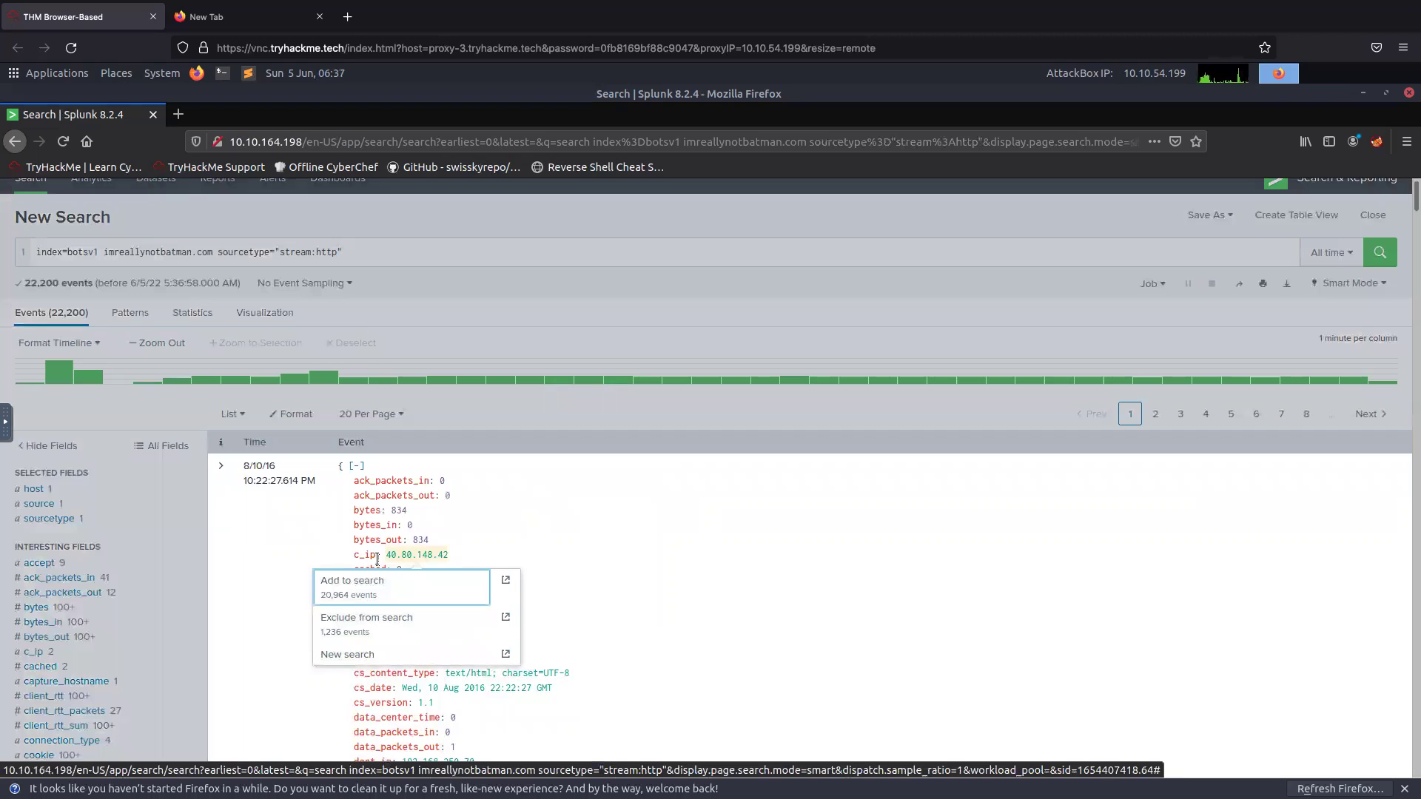
{"action": "left_click", "coordinate": [393, 580]}
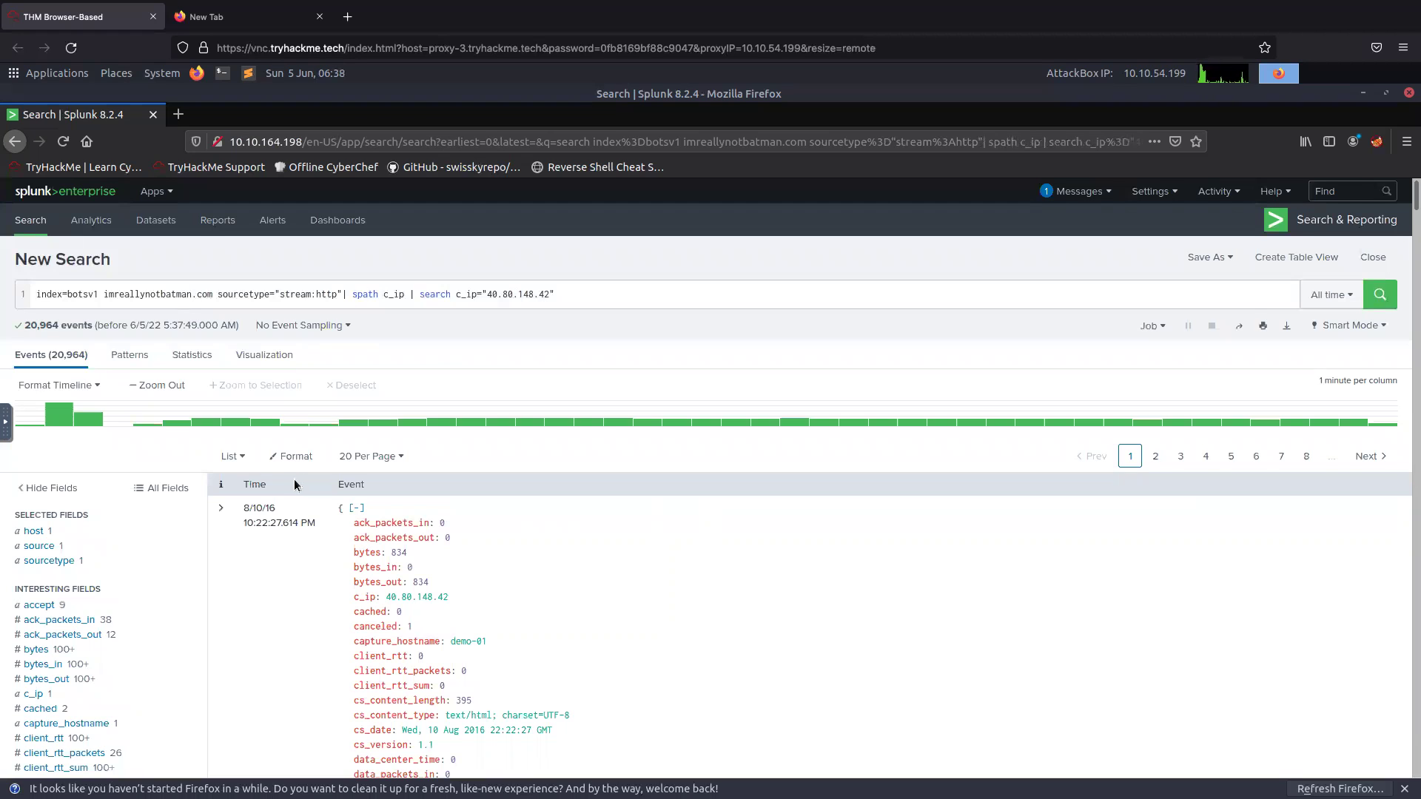
{"action": "scroll", "coordinate": [295, 485], "scroll_direction": "down", "scroll_amount": 2}
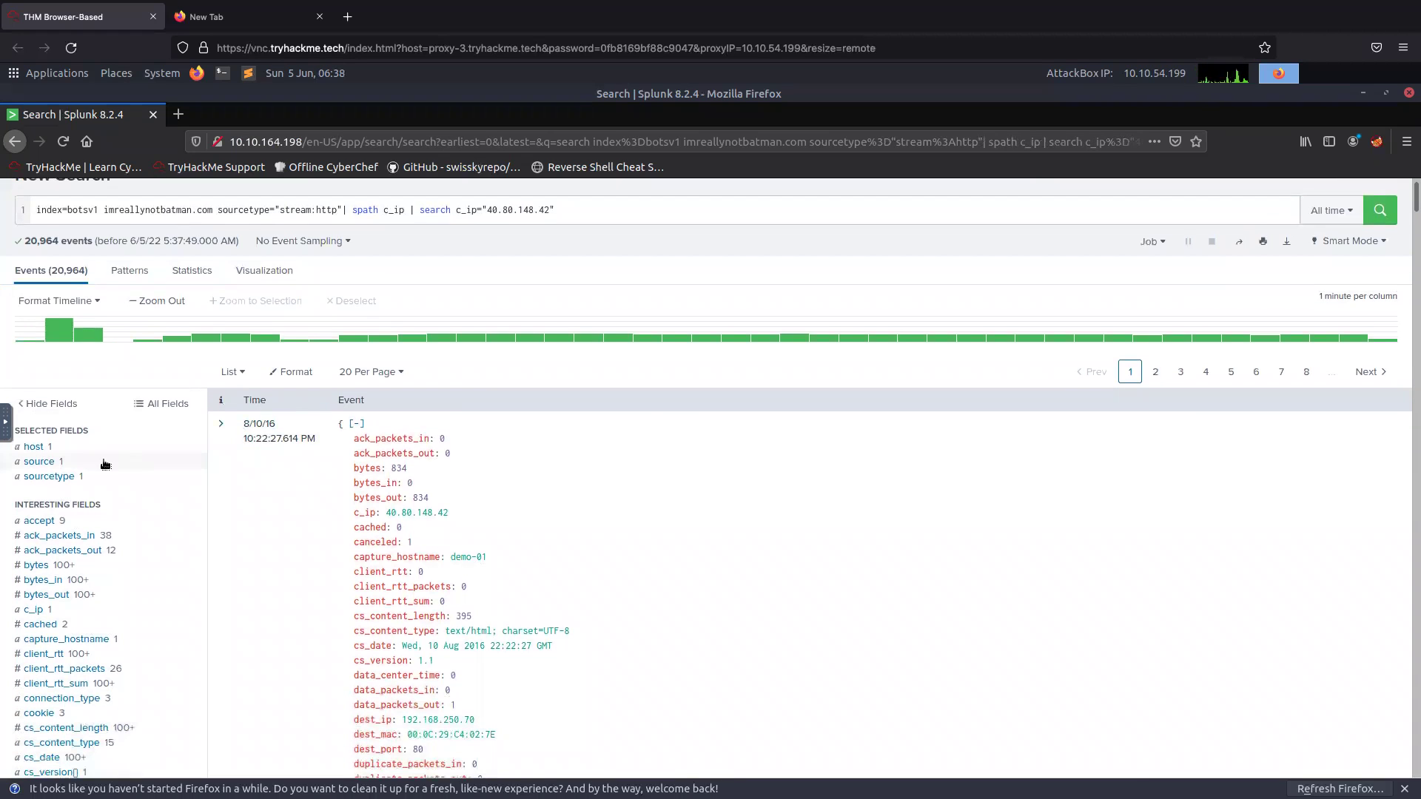
{"action": "left_click", "coordinate": [49, 478]}
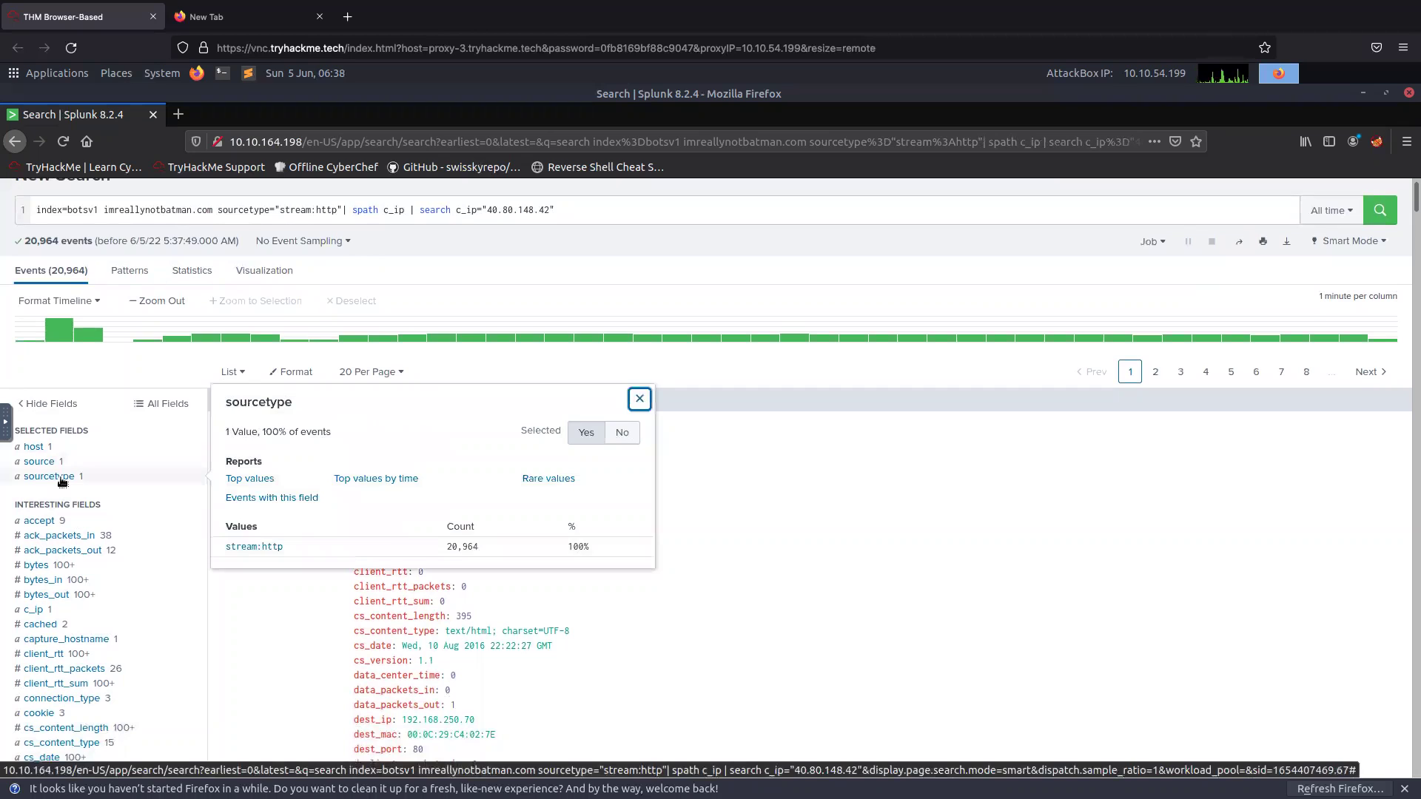
{"action": "left_click", "coordinate": [62, 482]}
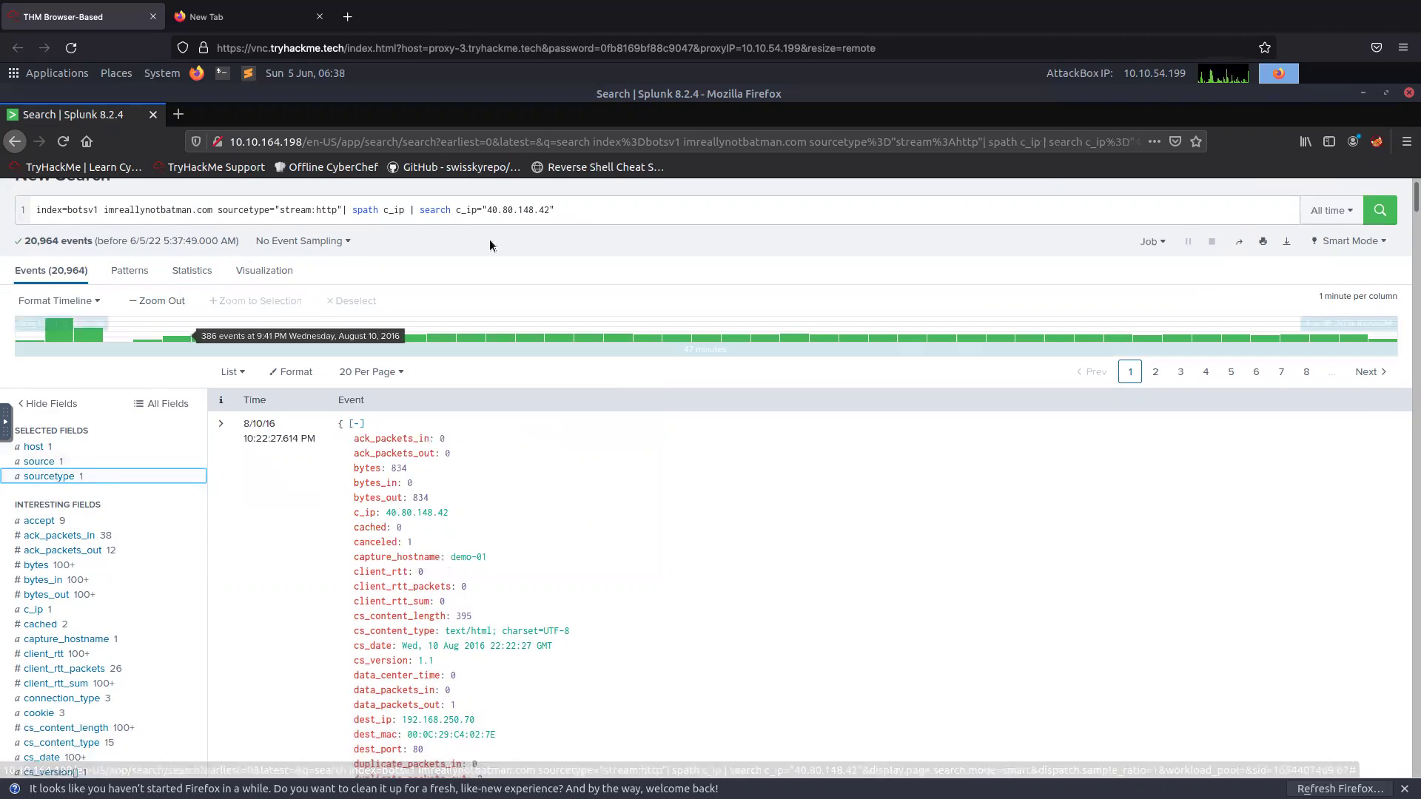
- Remove the spath and c_ip filter from the query and rerun the search
{"action": "left_click_drag", "start_coordinate": [557, 210], "coordinate": [345, 214]}
{"action": "key", "text": "BackSpace"}
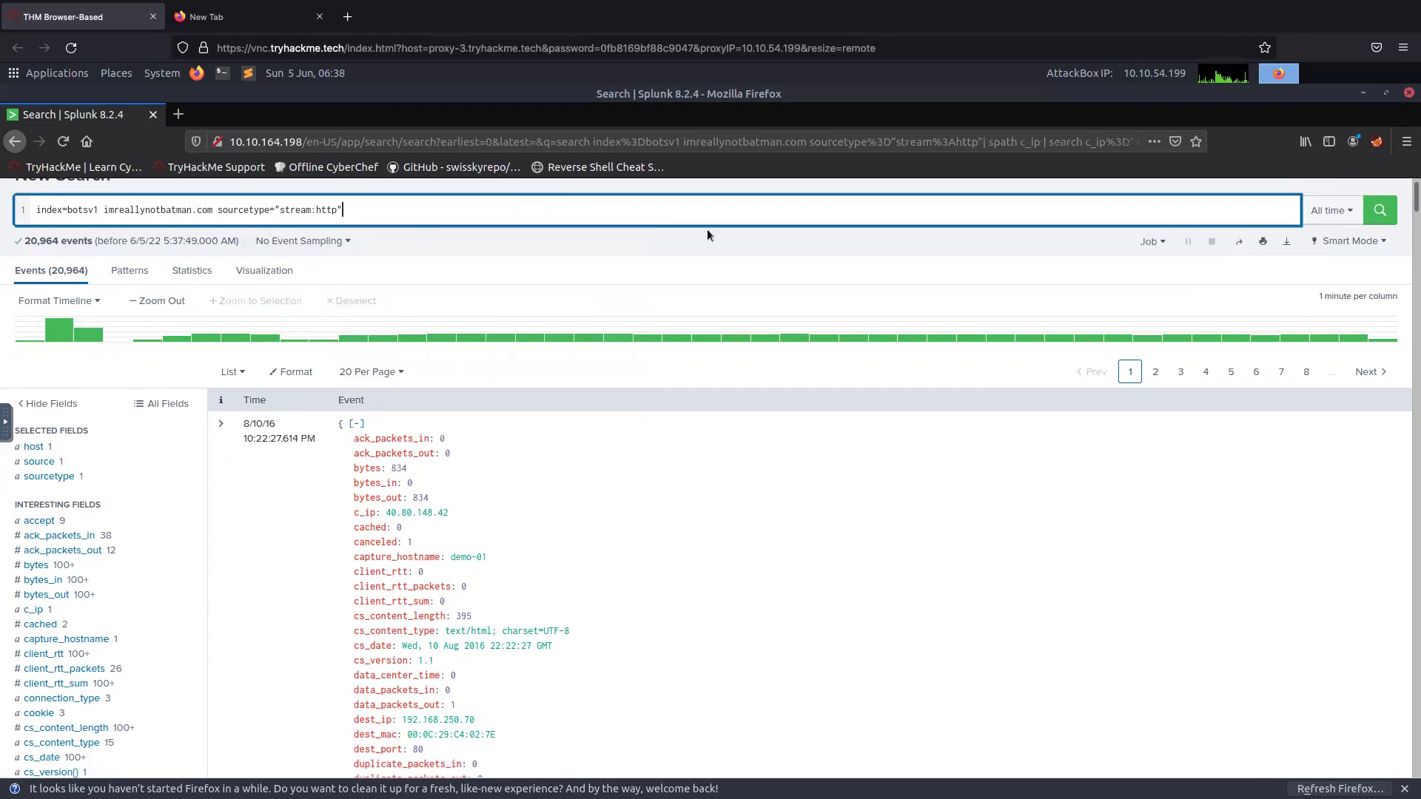
{"action": "left_click", "coordinate": [1376, 216]}
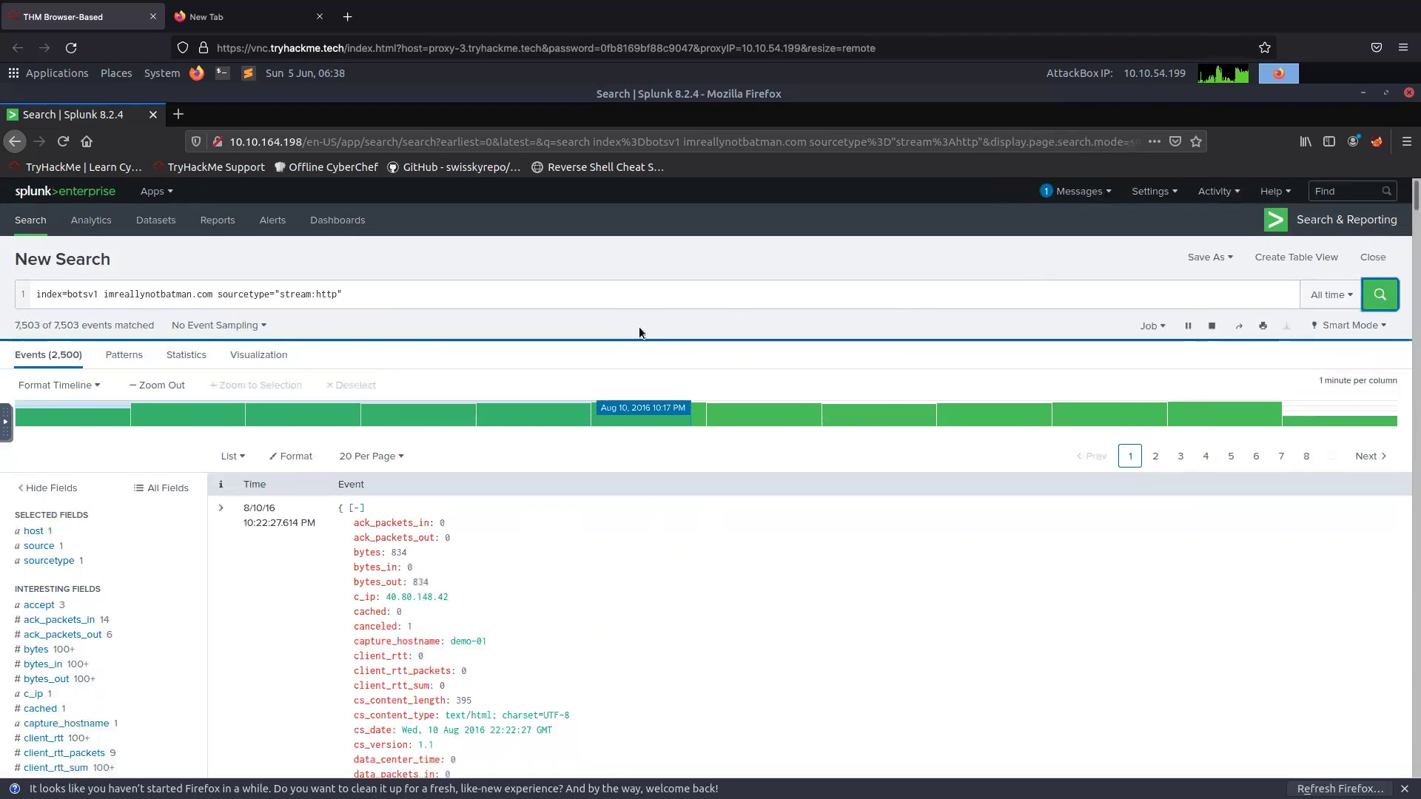
- Remove the sourcetype filter so the query reads index=botsv1 imreallynotbatman.com, and rerun it
{"action": "left_click_drag", "start_coordinate": [342, 294], "coordinate": [217, 294]}
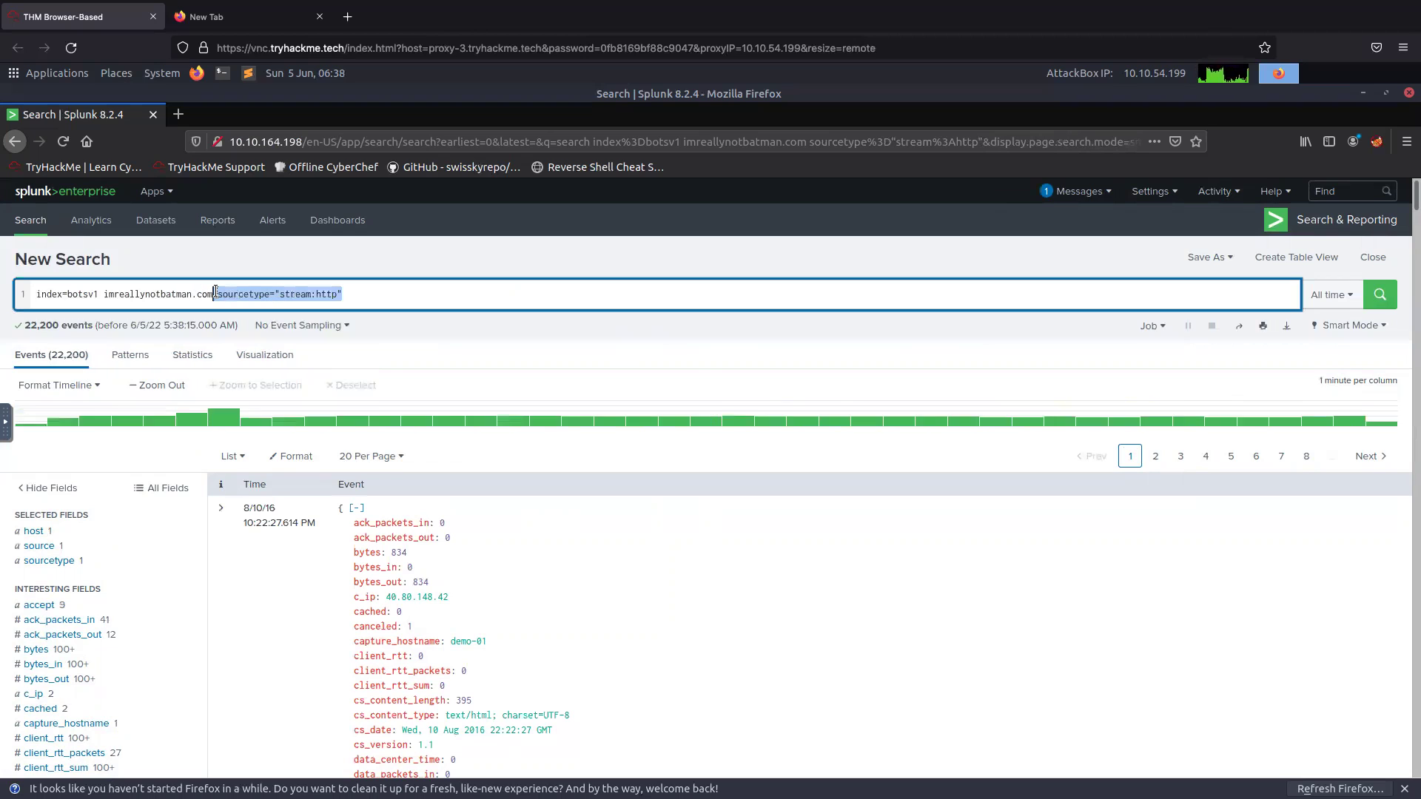
{"action": "key", "text": "BackSpace"}
{"action": "key", "text": "BackSpace"}
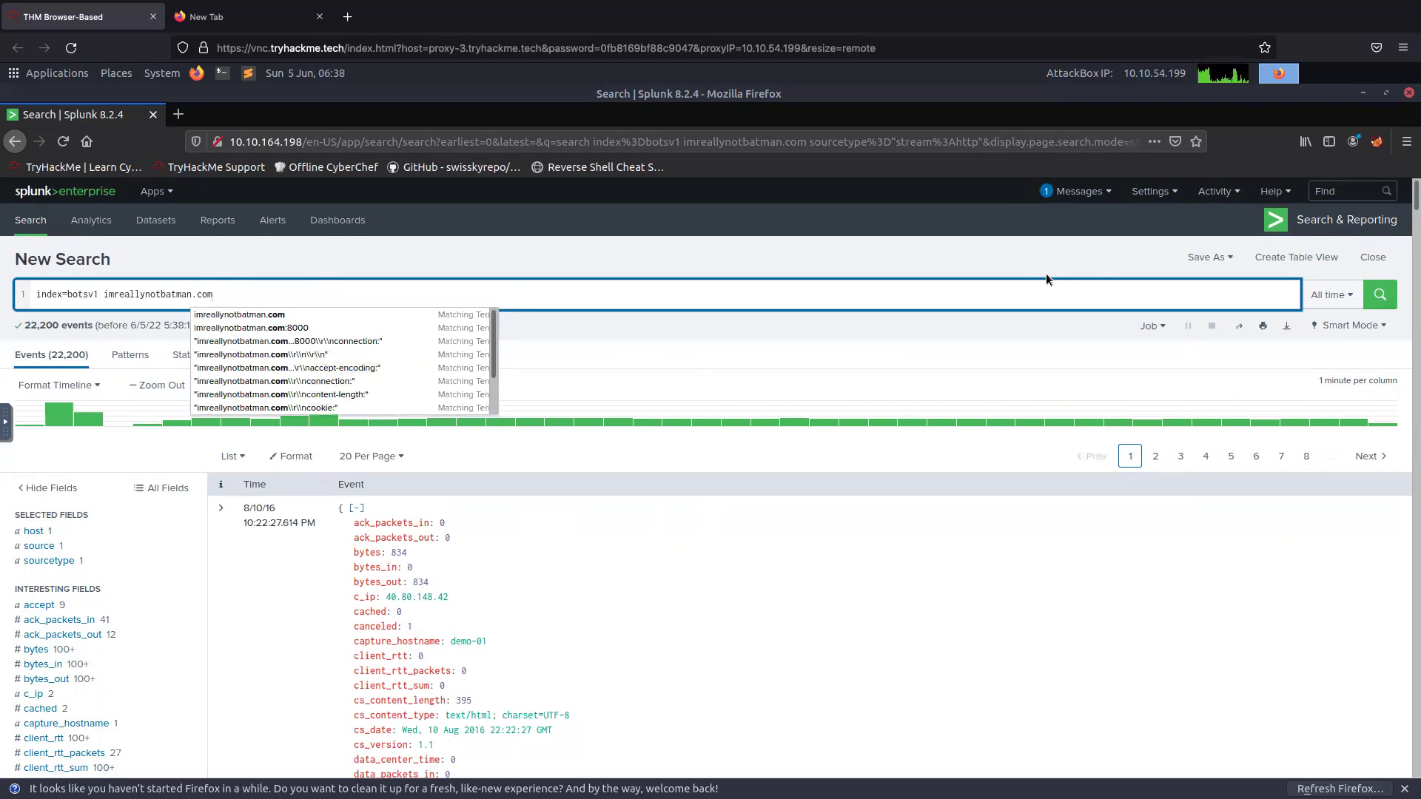
{"action": "left_click", "coordinate": [1378, 295]}
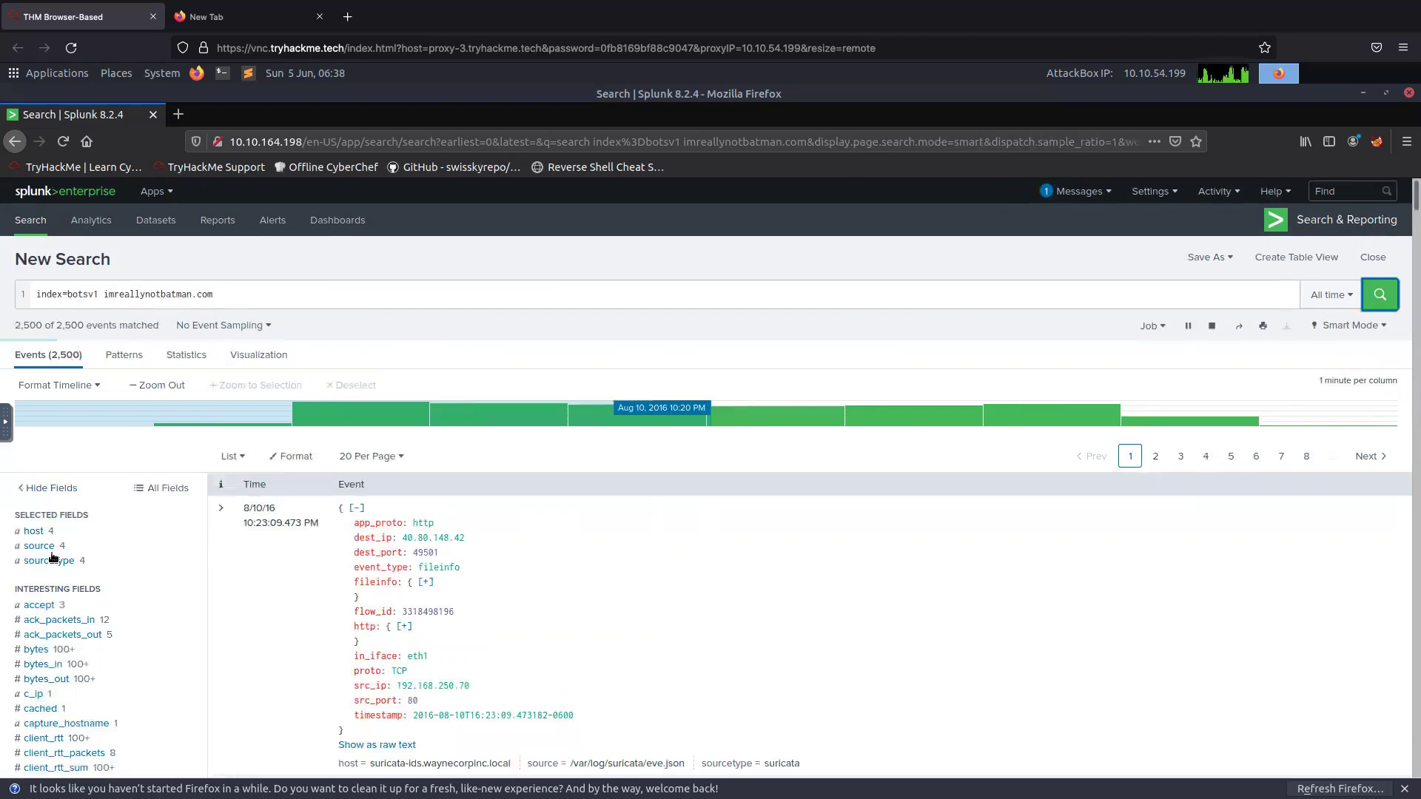
- Check the source and host values, and narrow the events to the stream:http sourcetype
{"action": "left_click", "coordinate": [39, 546]}
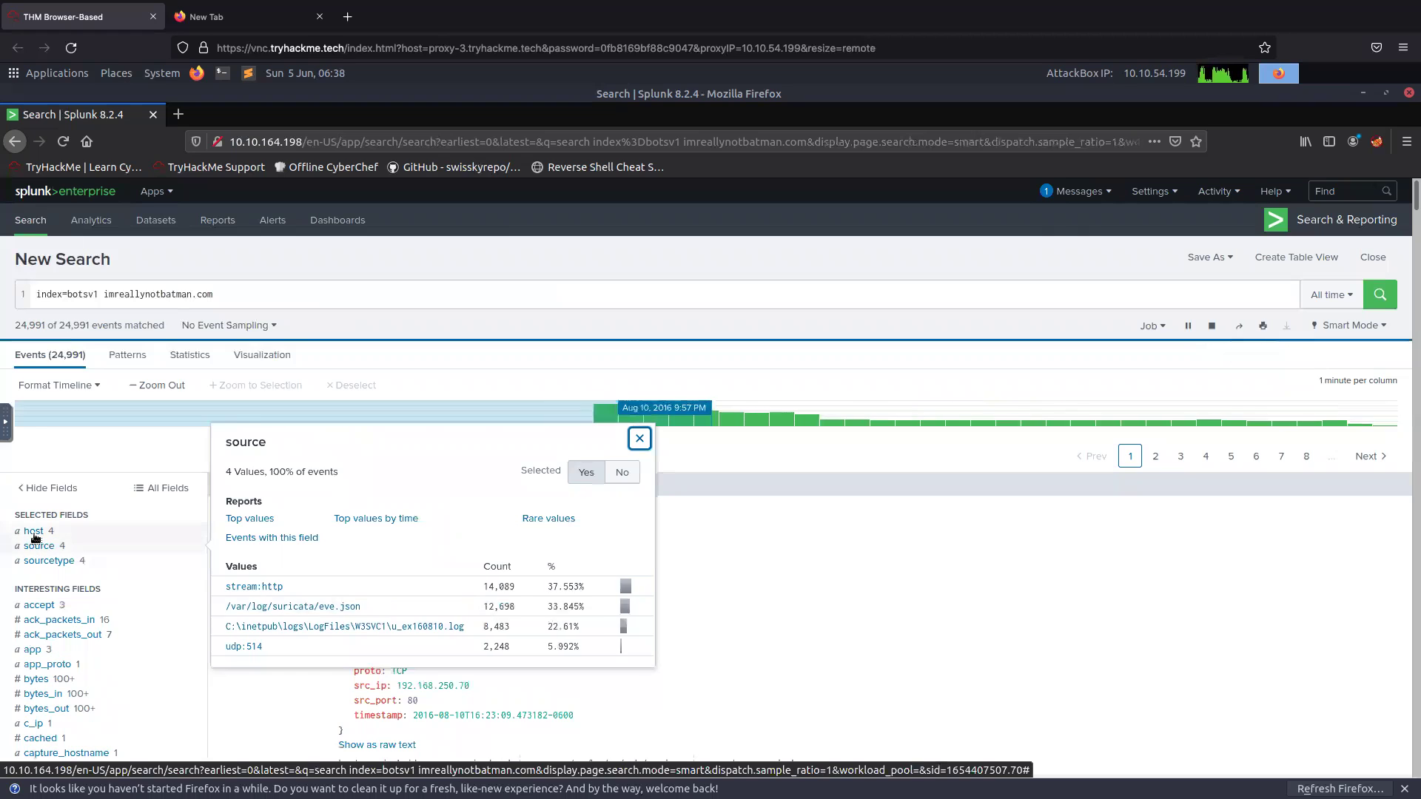
{"action": "left_click", "coordinate": [34, 531]}
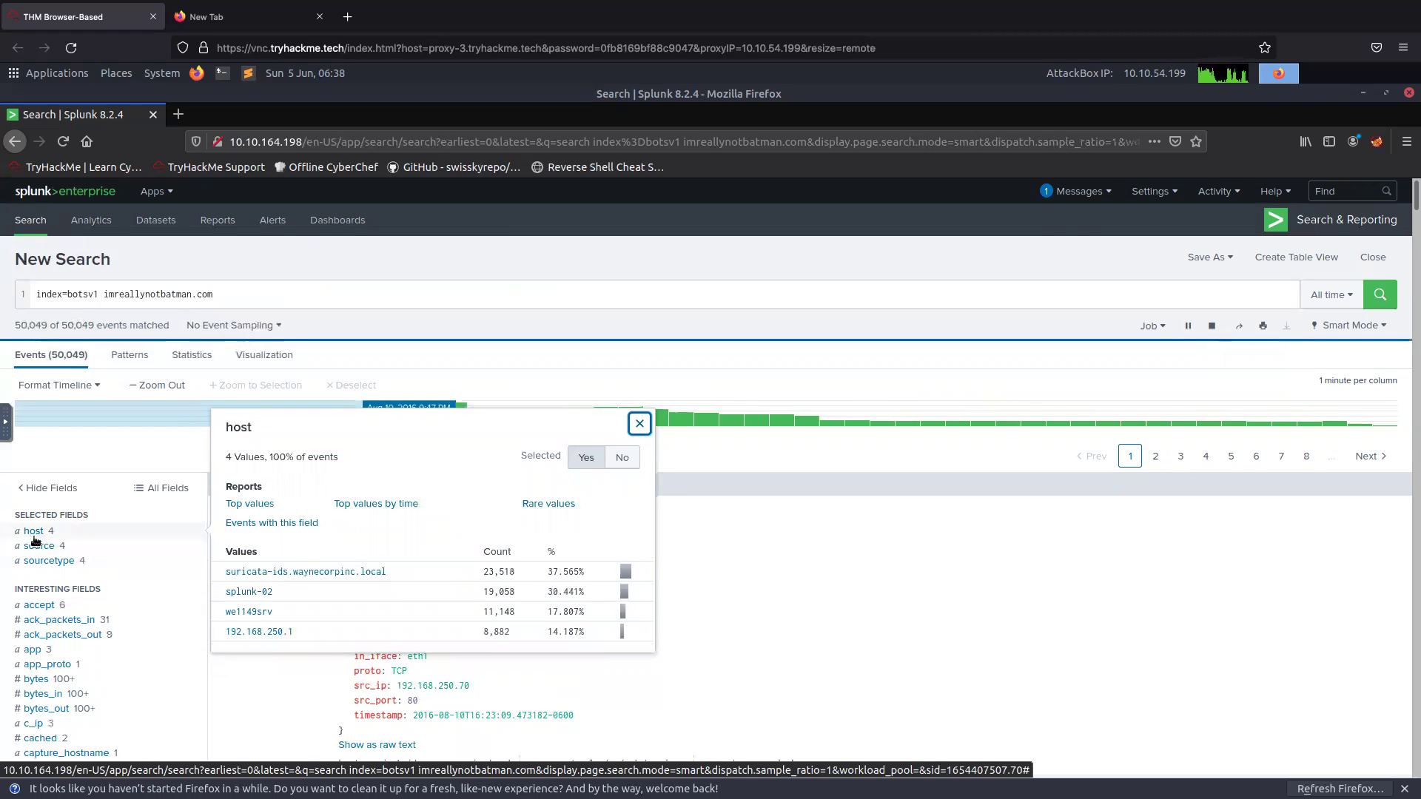
{"action": "left_click", "coordinate": [46, 561]}
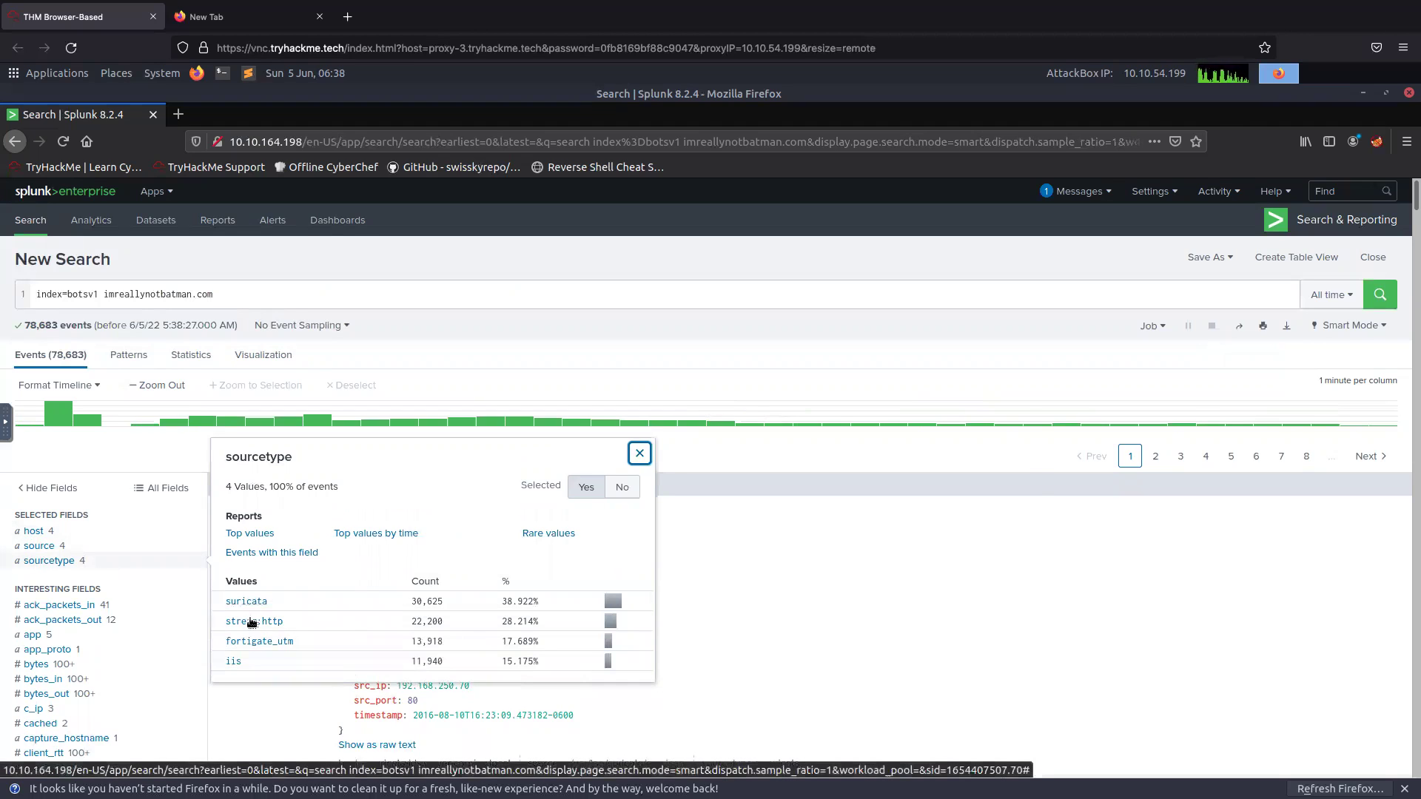
{"action": "left_click", "coordinate": [273, 622]}
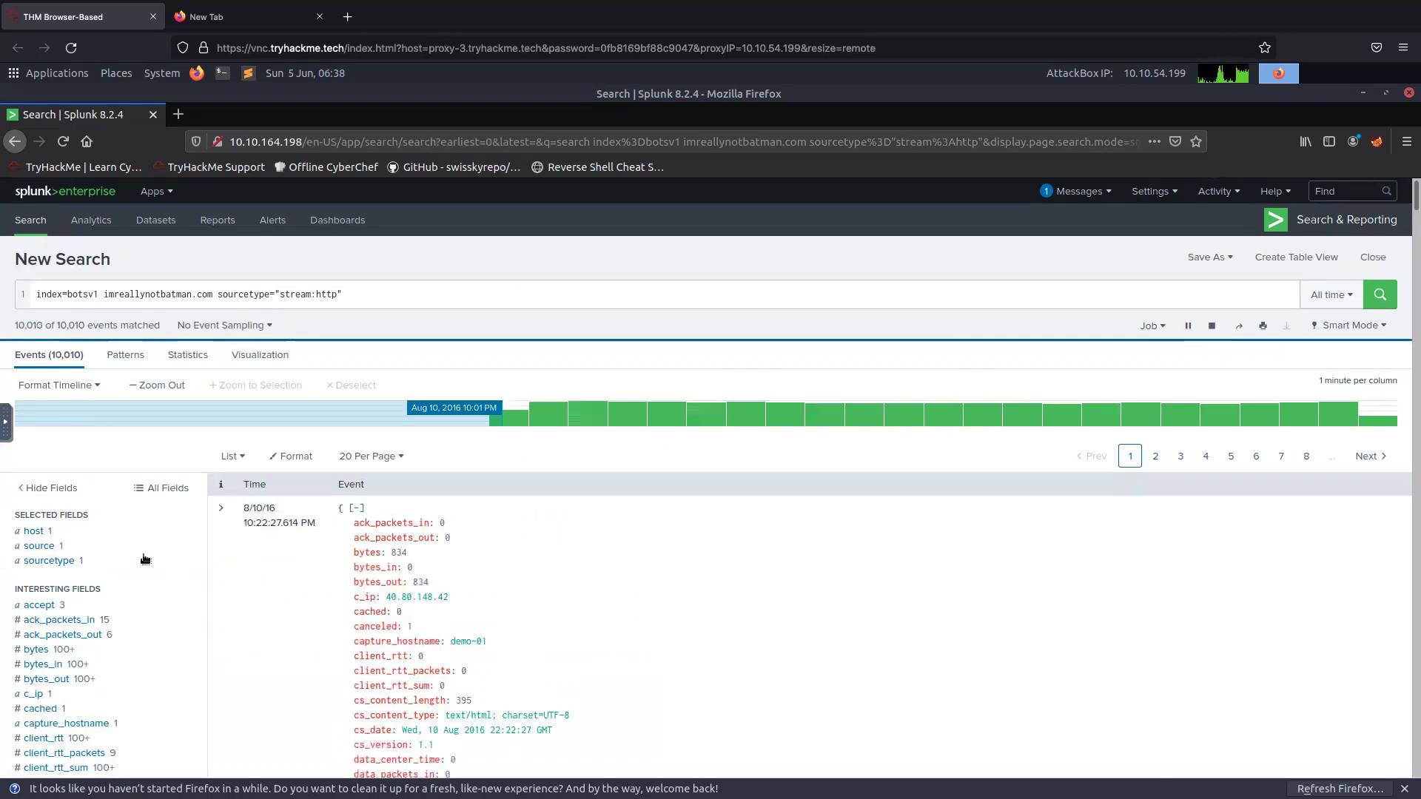
- Examine the available fields of the stream:http events, including http_method, alongside the first event's details
{"action": "scroll", "coordinate": [145, 560], "scroll_direction": "down", "scroll_amount": 1}
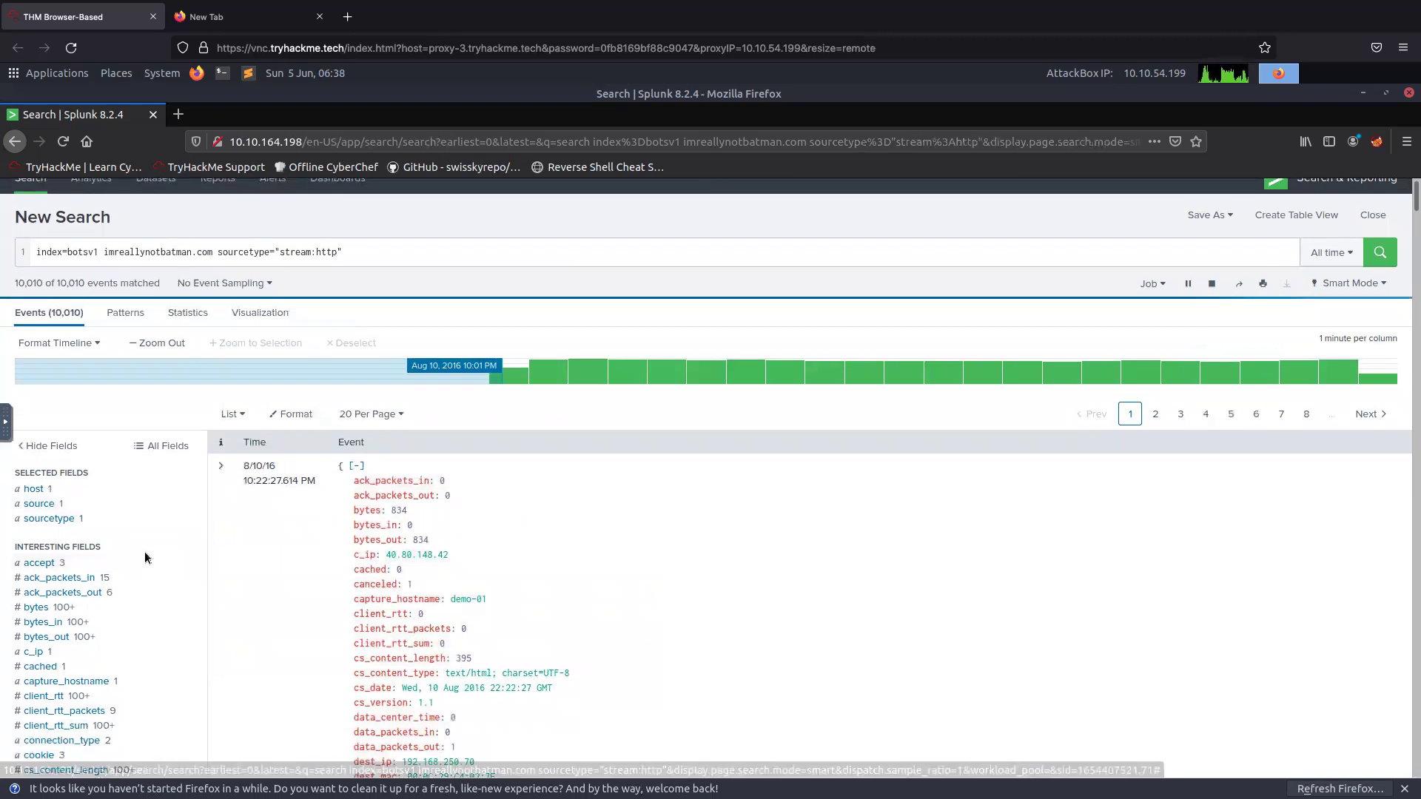
{"action": "scroll", "coordinate": [146, 559], "scroll_direction": "down", "scroll_amount": 3}
{"action": "scroll", "coordinate": [148, 556], "scroll_direction": "down", "scroll_amount": 6}
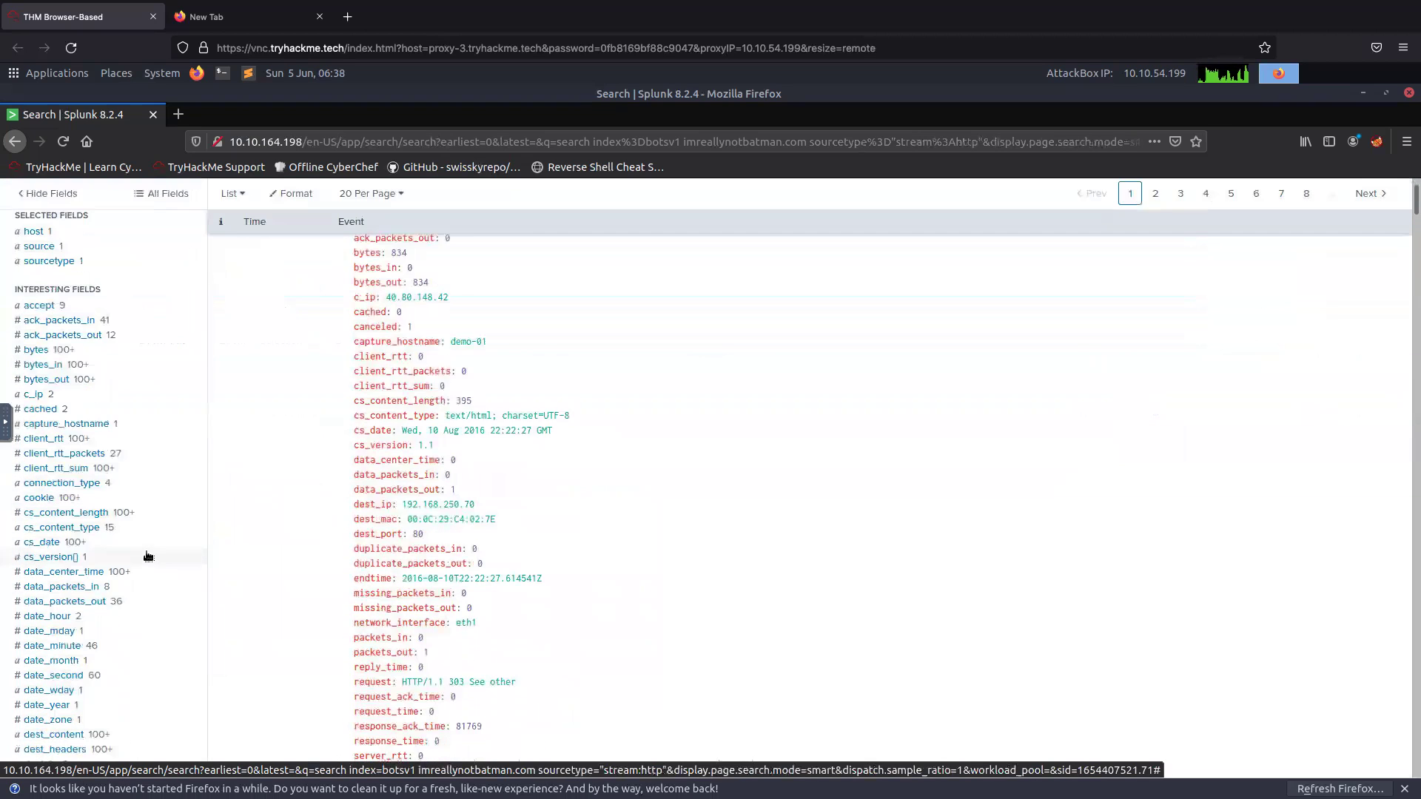
{"action": "scroll", "coordinate": [148, 555], "scroll_direction": "down", "scroll_amount": 1}
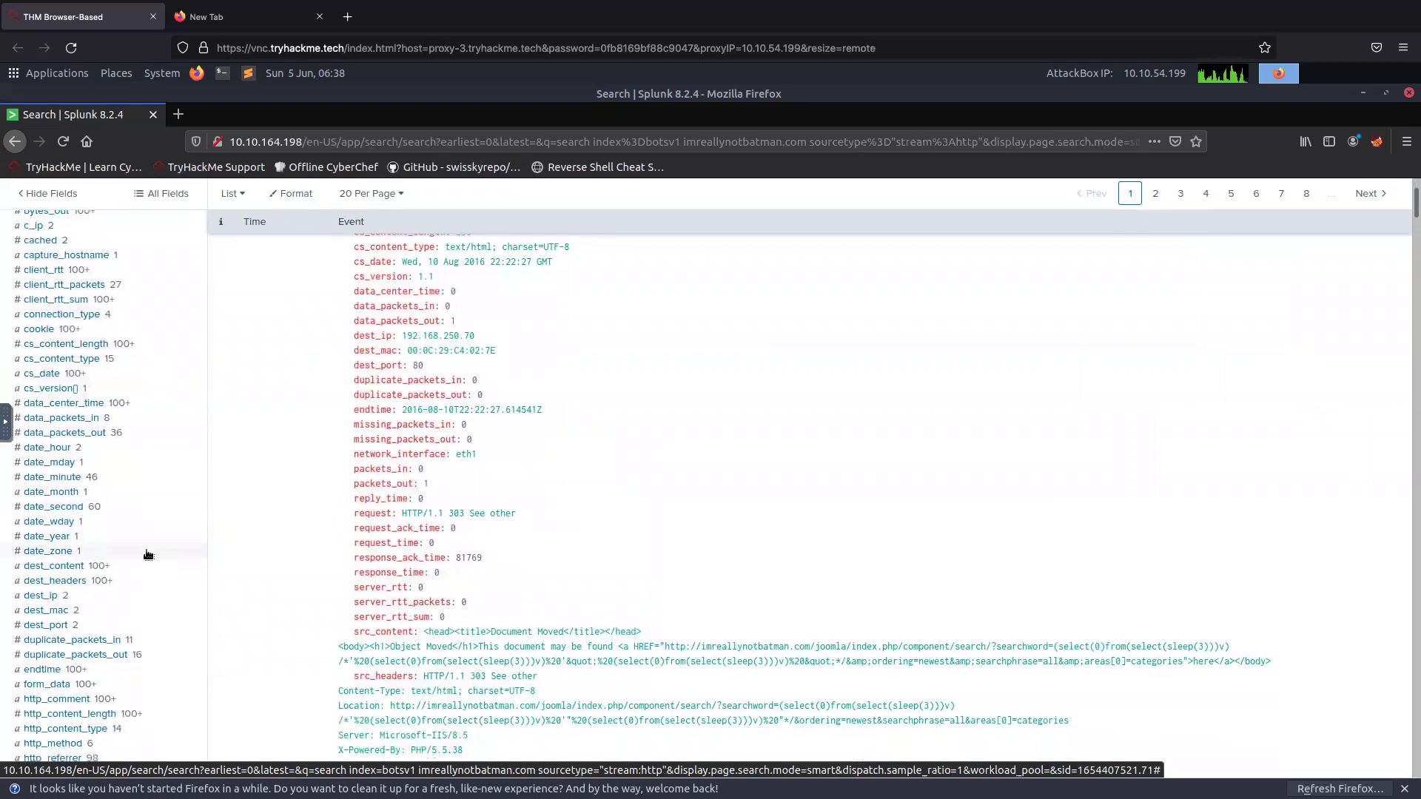
{"action": "scroll", "coordinate": [148, 556], "scroll_direction": "down", "scroll_amount": 2}
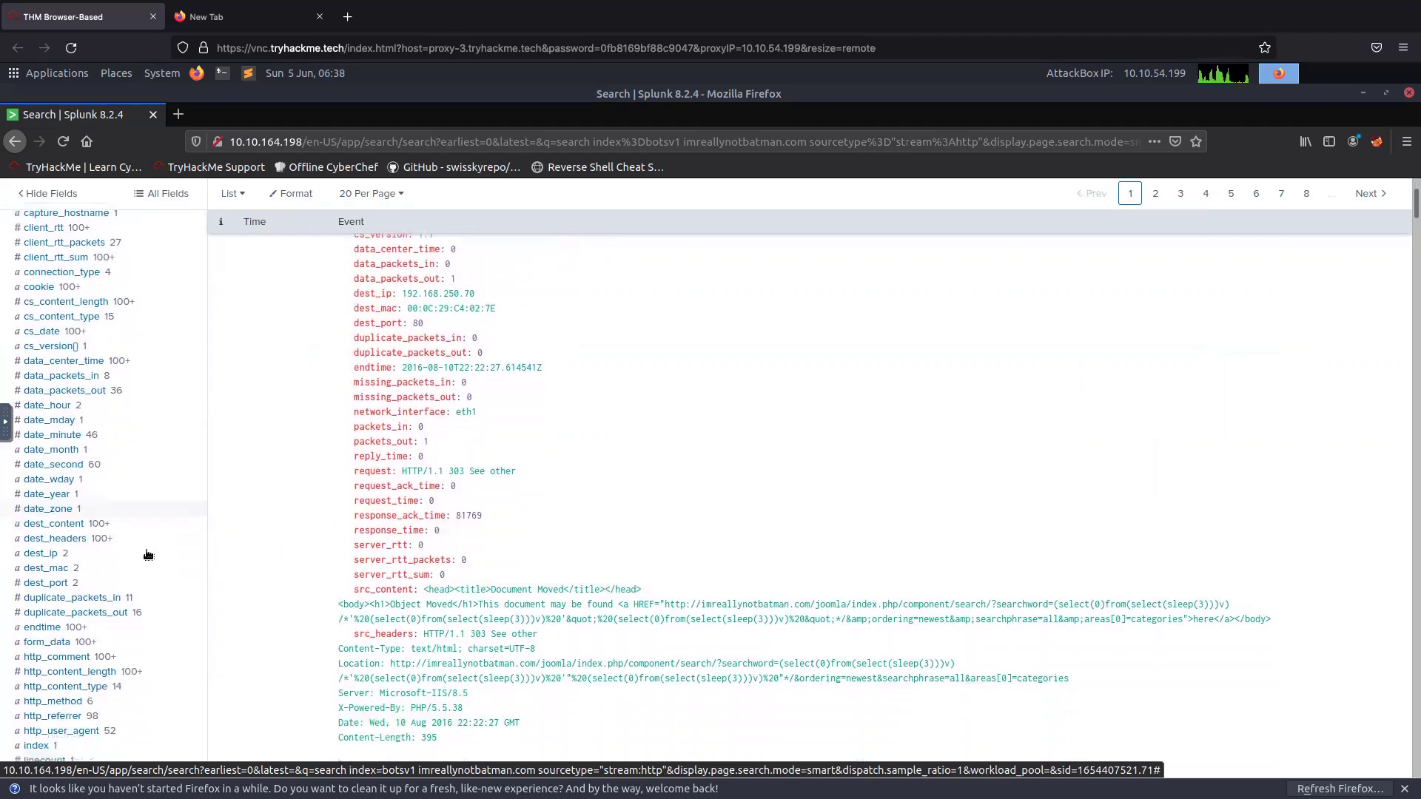
{"action": "scroll", "coordinate": [148, 555], "scroll_direction": "down", "scroll_amount": 1}
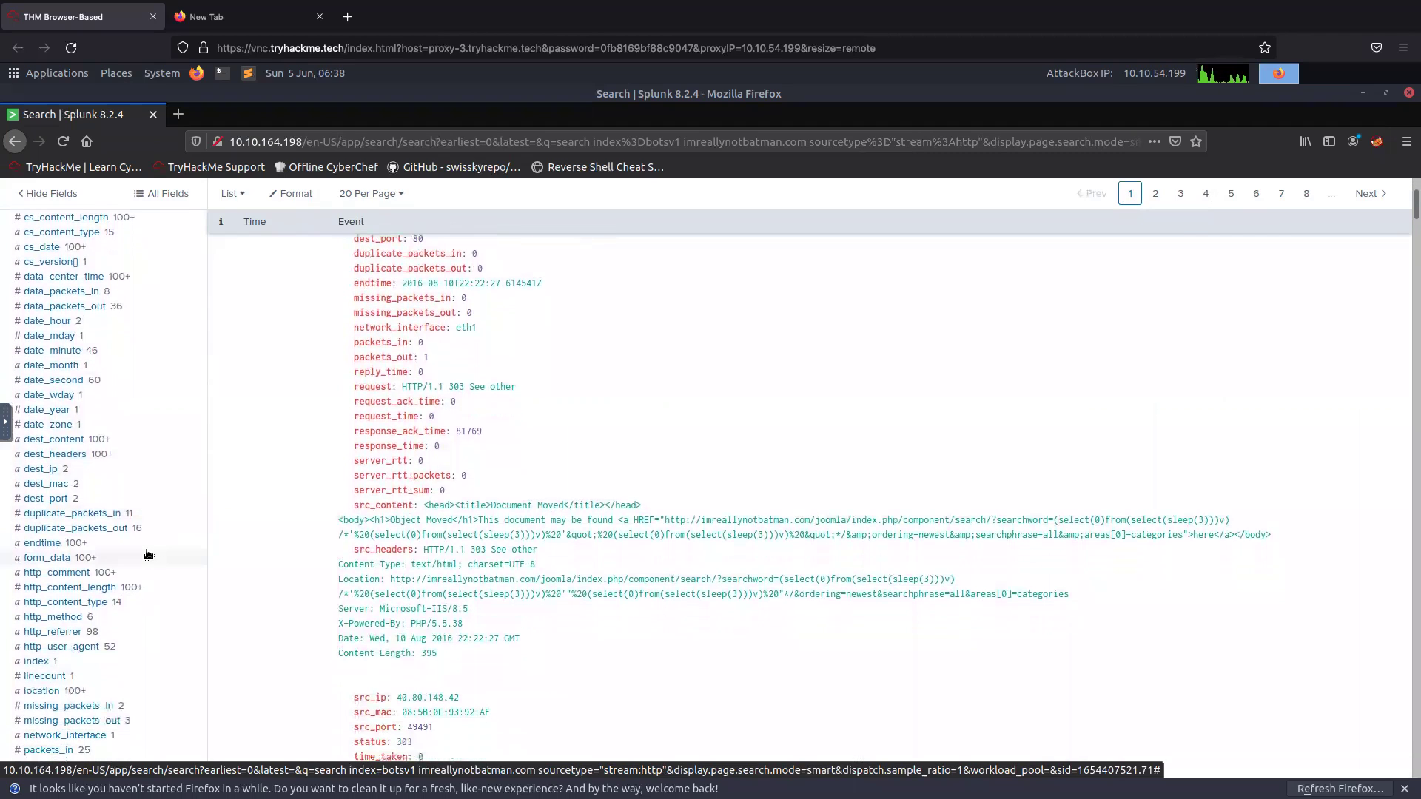
{"action": "left_click", "coordinate": [60, 617]}
{"action": "left_click", "coordinate": [61, 618]}
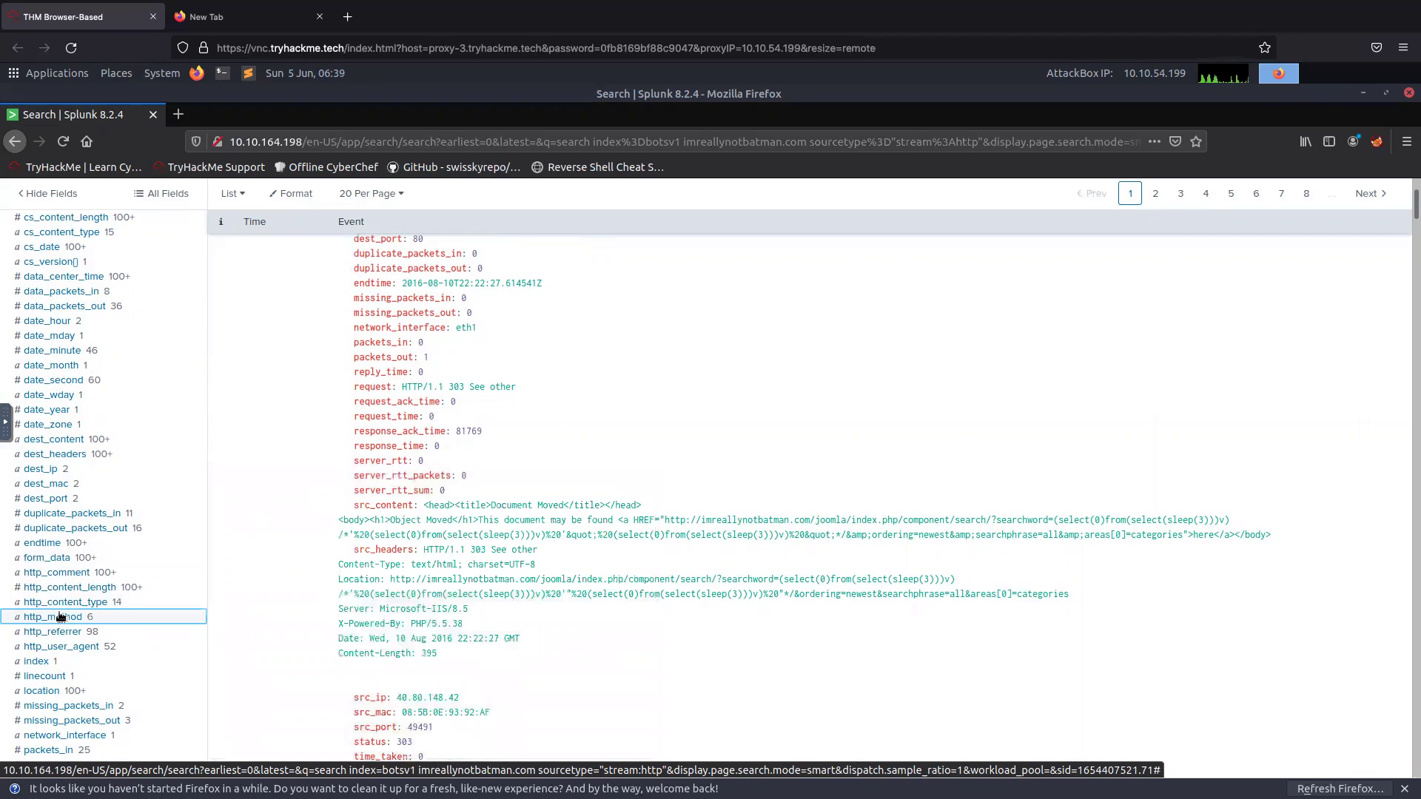
{"action": "scroll", "coordinate": [77, 583], "scroll_direction": "down", "scroll_amount": 2}
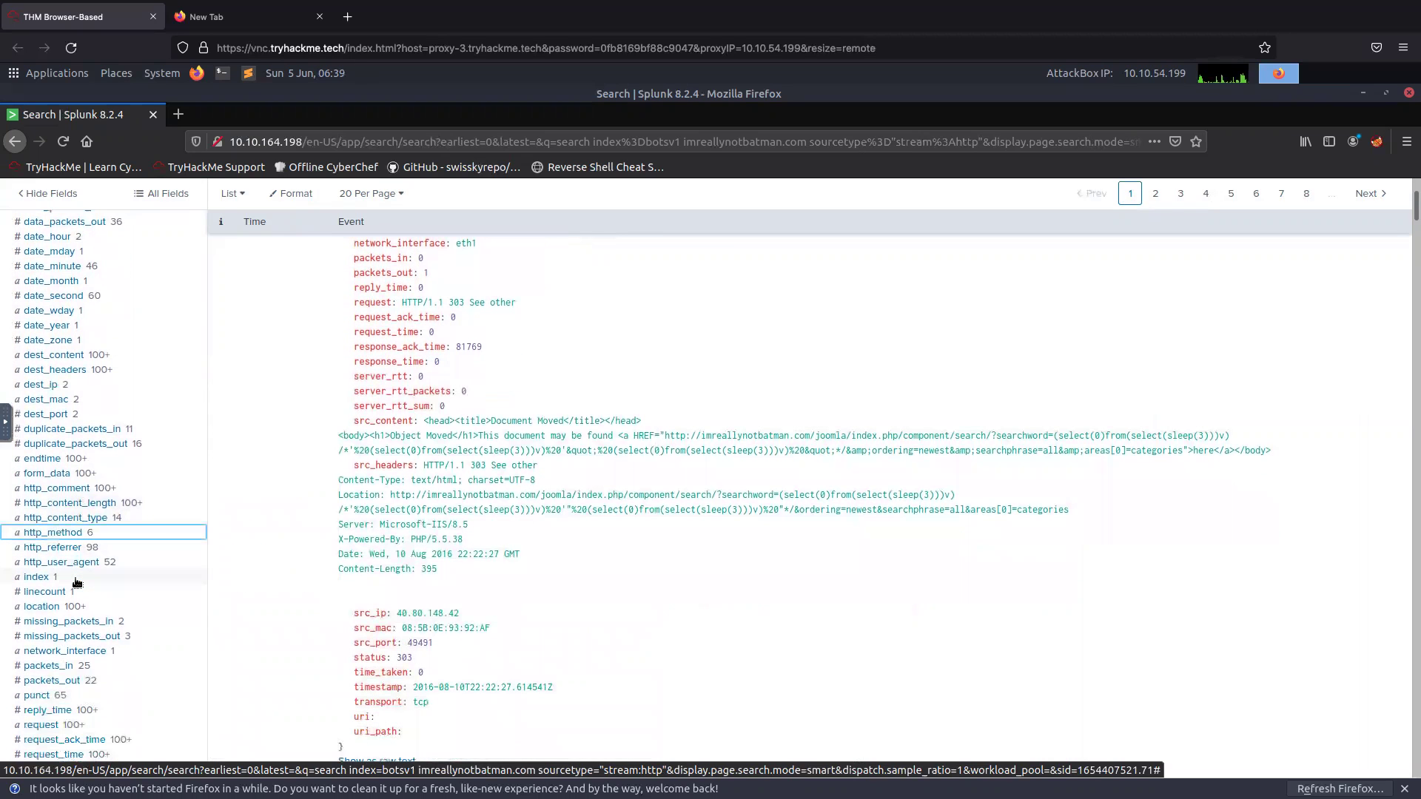
{"action": "scroll", "coordinate": [77, 582], "scroll_direction": "down", "scroll_amount": 2}
{"action": "scroll", "coordinate": [77, 582], "scroll_direction": "down", "scroll_amount": 3}
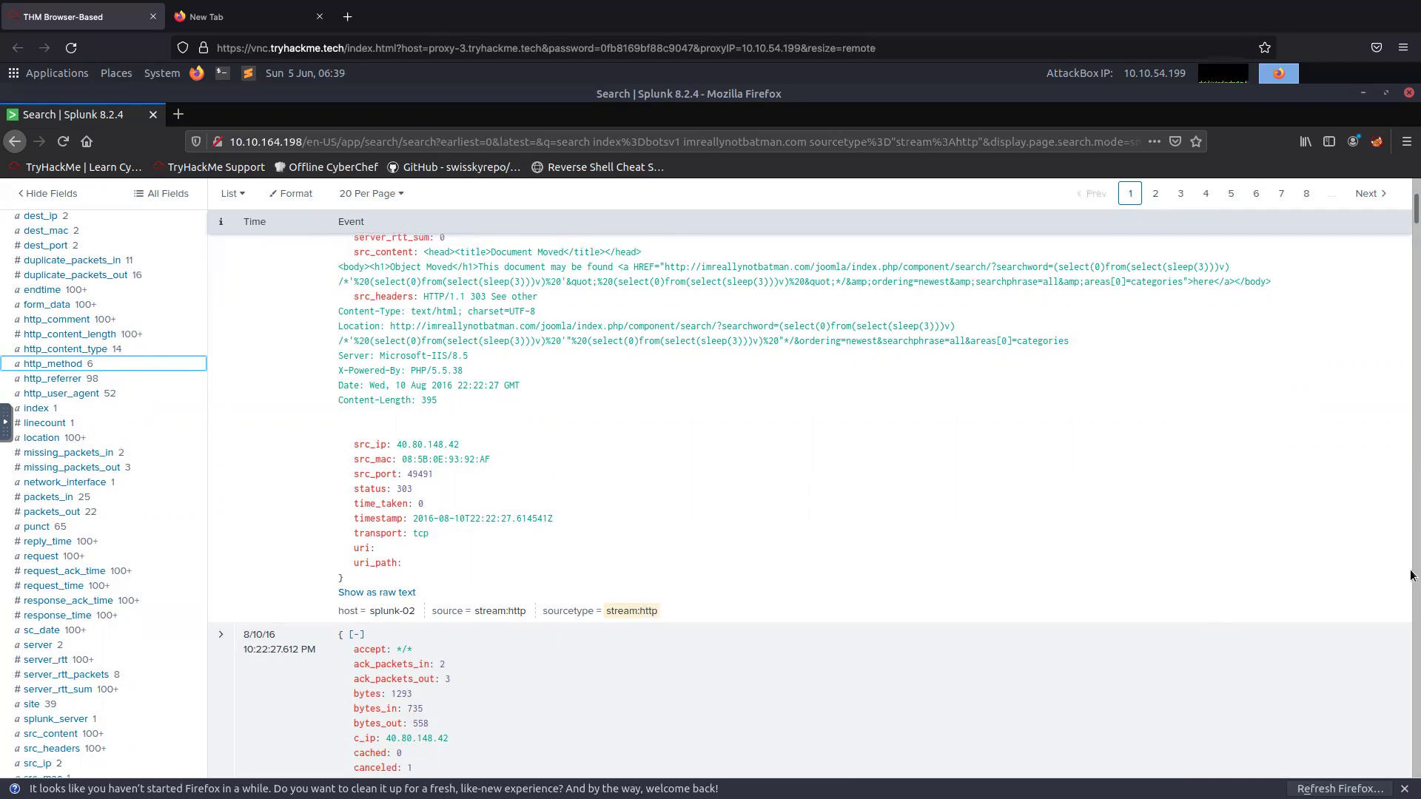
{"action": "scroll", "coordinate": [1298, 602], "scroll_direction": "up", "scroll_amount": 7}
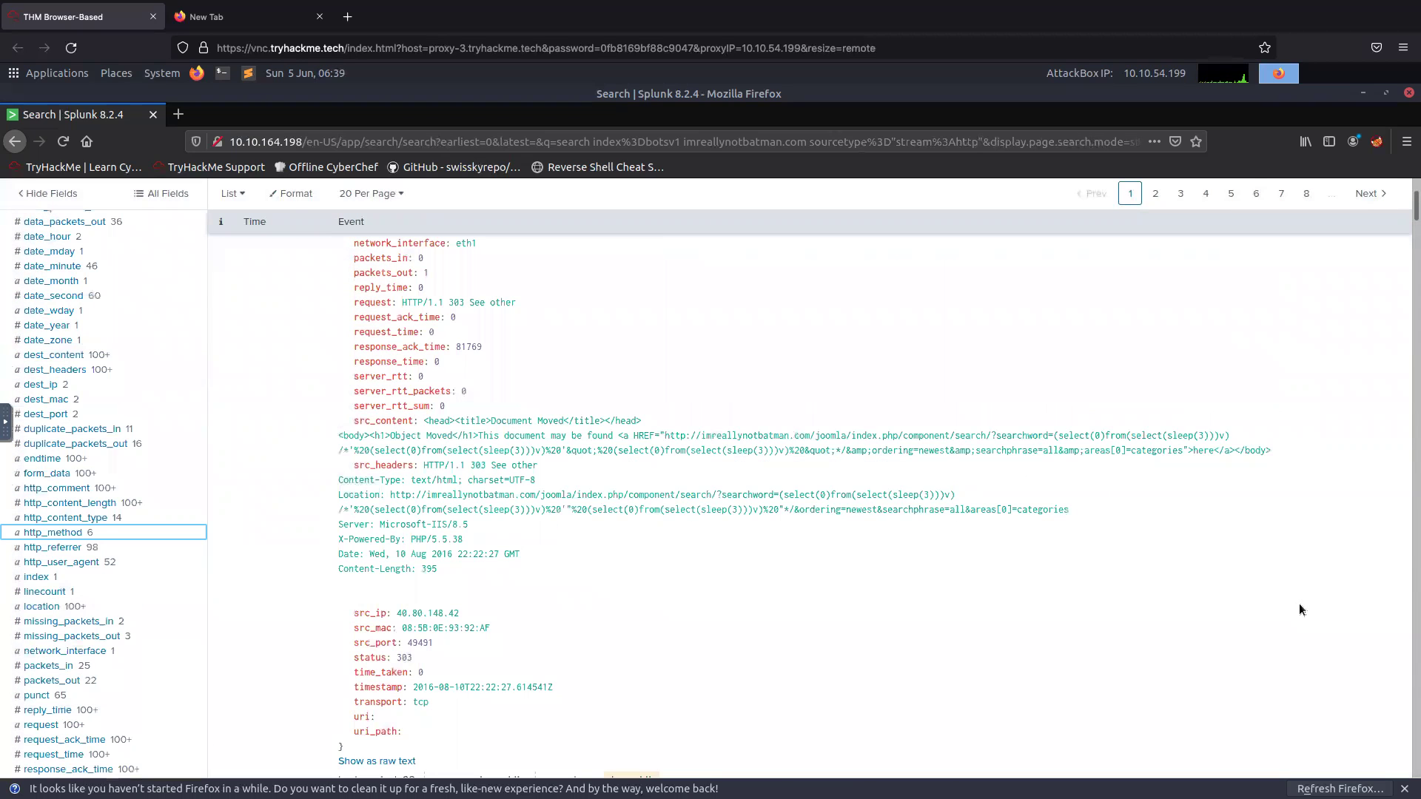
{"action": "scroll", "coordinate": [1298, 605], "scroll_direction": "up", "scroll_amount": 5}
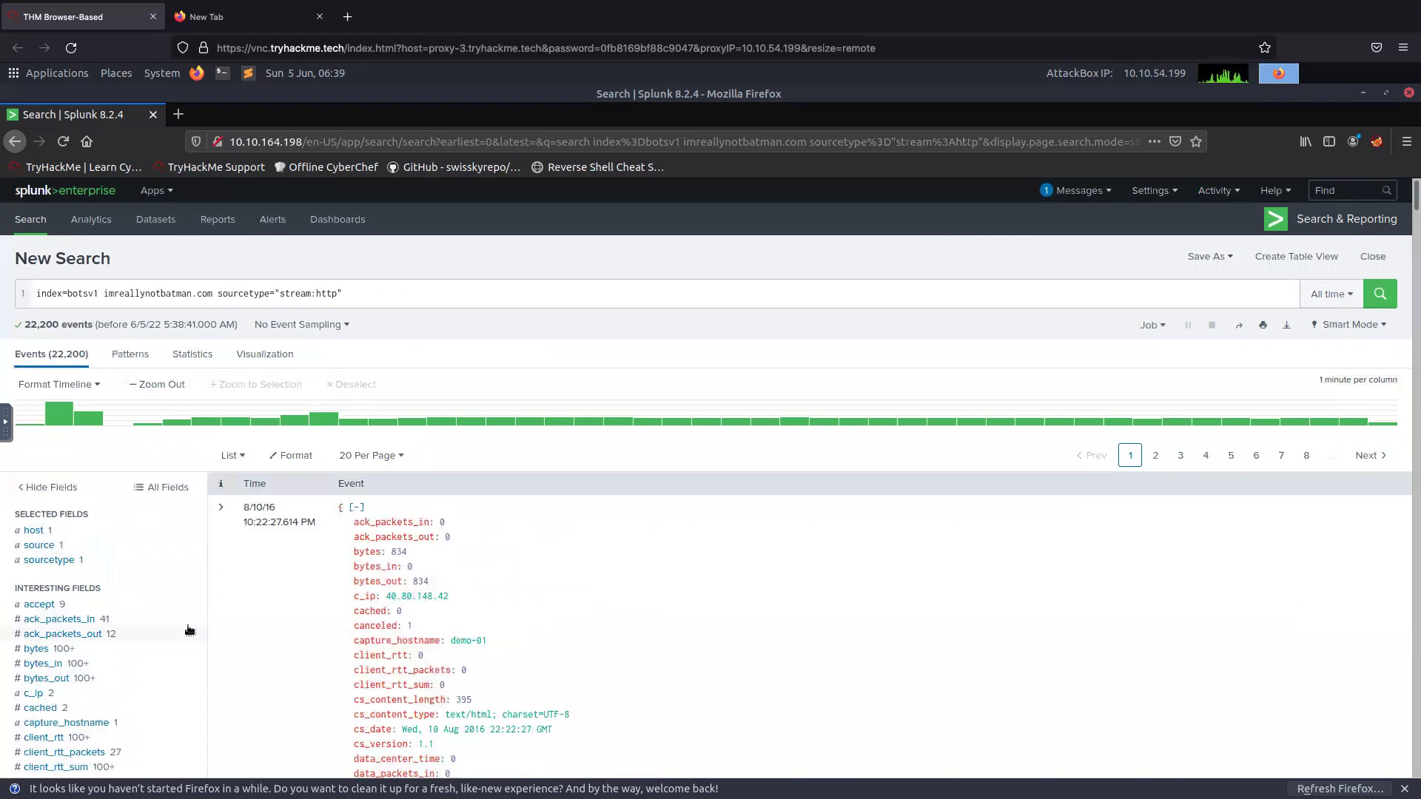
- Check the src_ip values and narrow the stream:http events to source IP 40.80.148.42
{"action": "scroll", "coordinate": [190, 631], "scroll_direction": "down", "scroll_amount": 5}
{"action": "scroll", "coordinate": [198, 629], "scroll_direction": "down", "scroll_amount": 5}
{"action": "scroll", "coordinate": [198, 629], "scroll_direction": "down", "scroll_amount": 4}
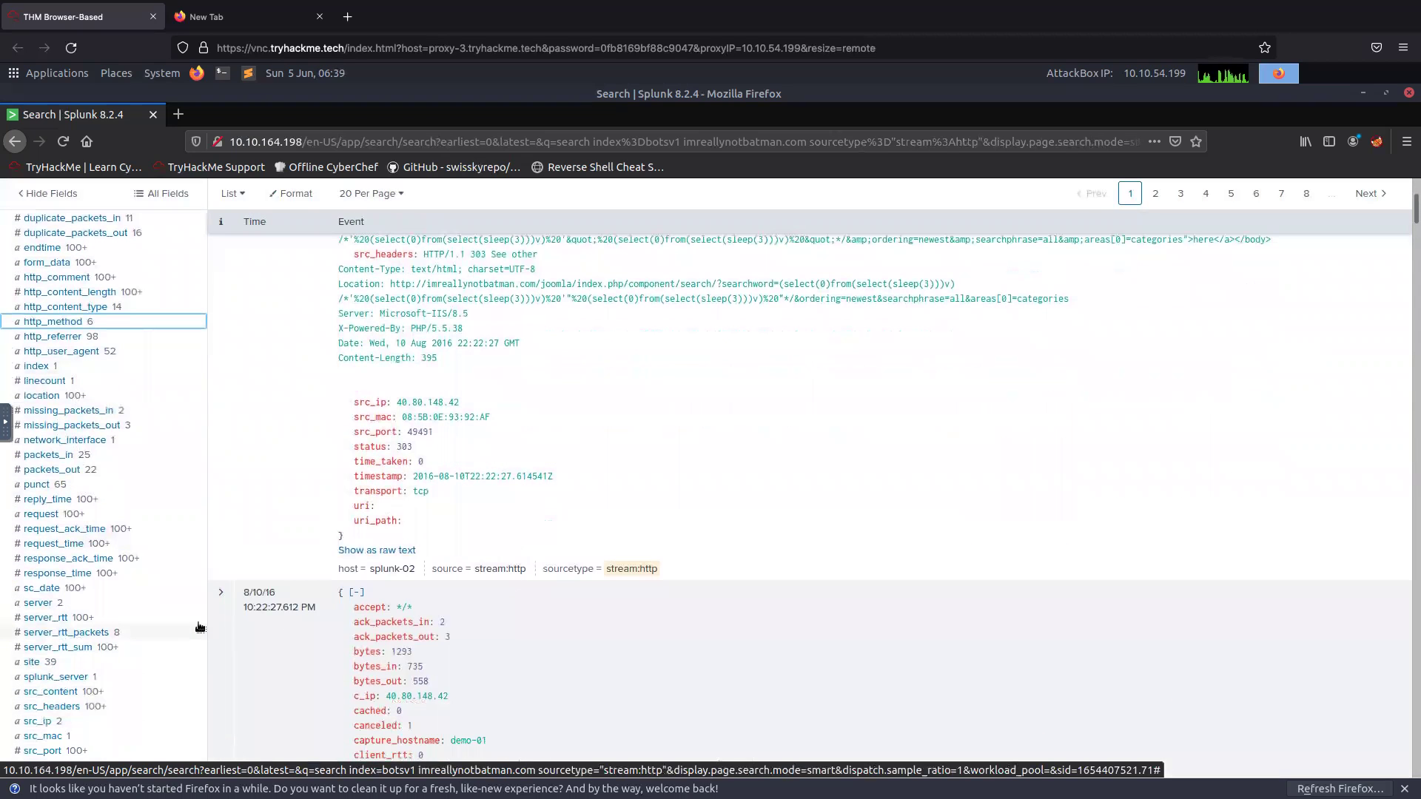
{"action": "left_click", "coordinate": [37, 721]}
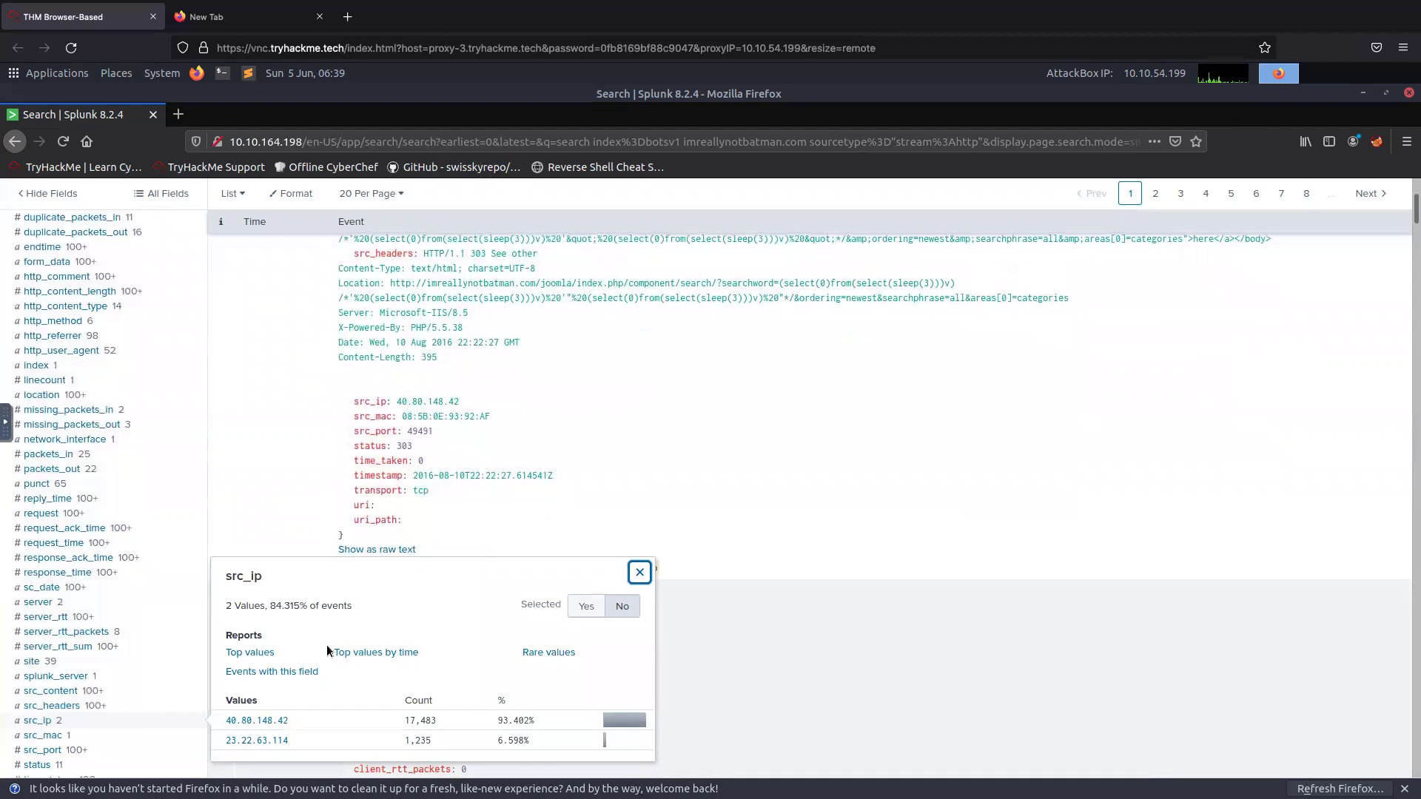
{"action": "scroll", "coordinate": [328, 648], "scroll_direction": "down", "scroll_amount": 1}
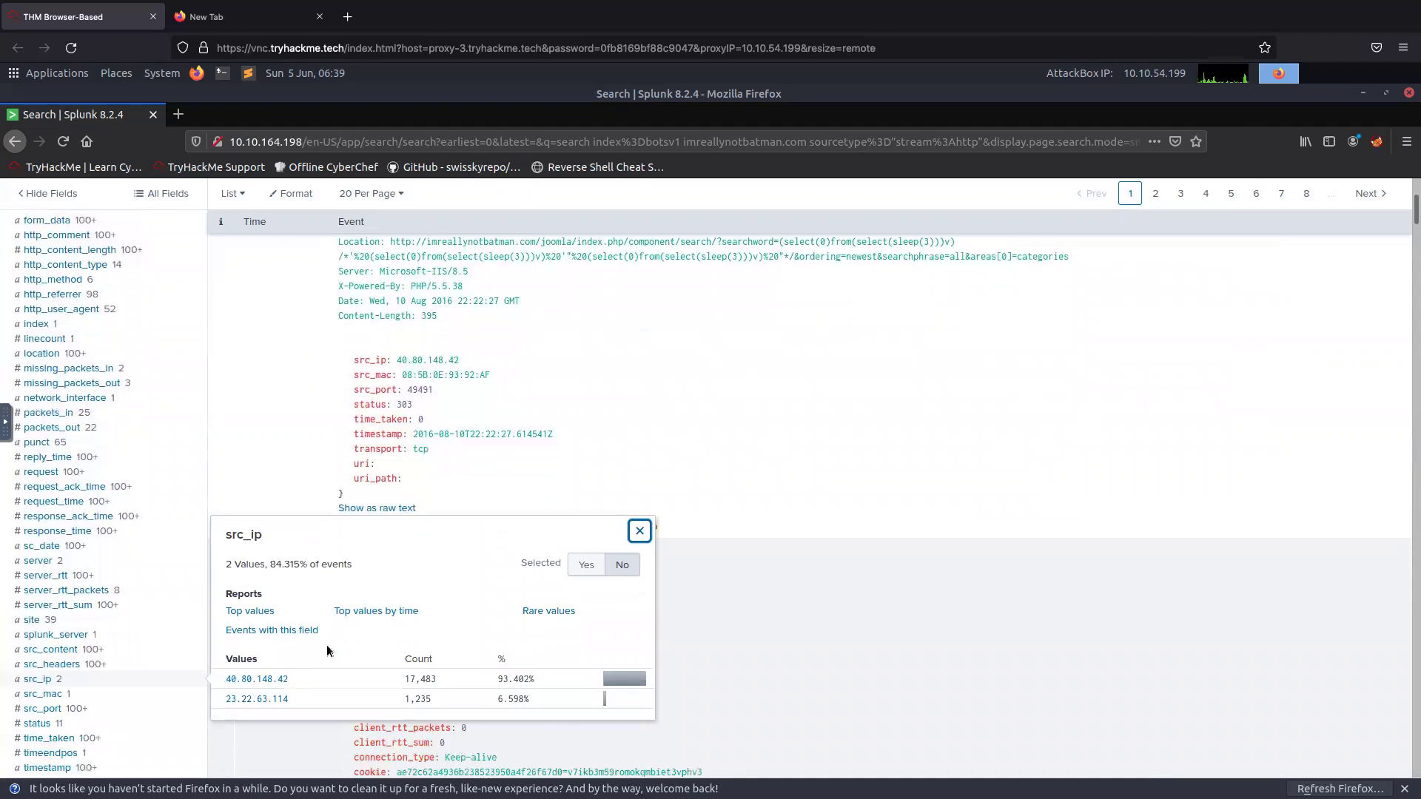
{"action": "left_click", "coordinate": [256, 679]}
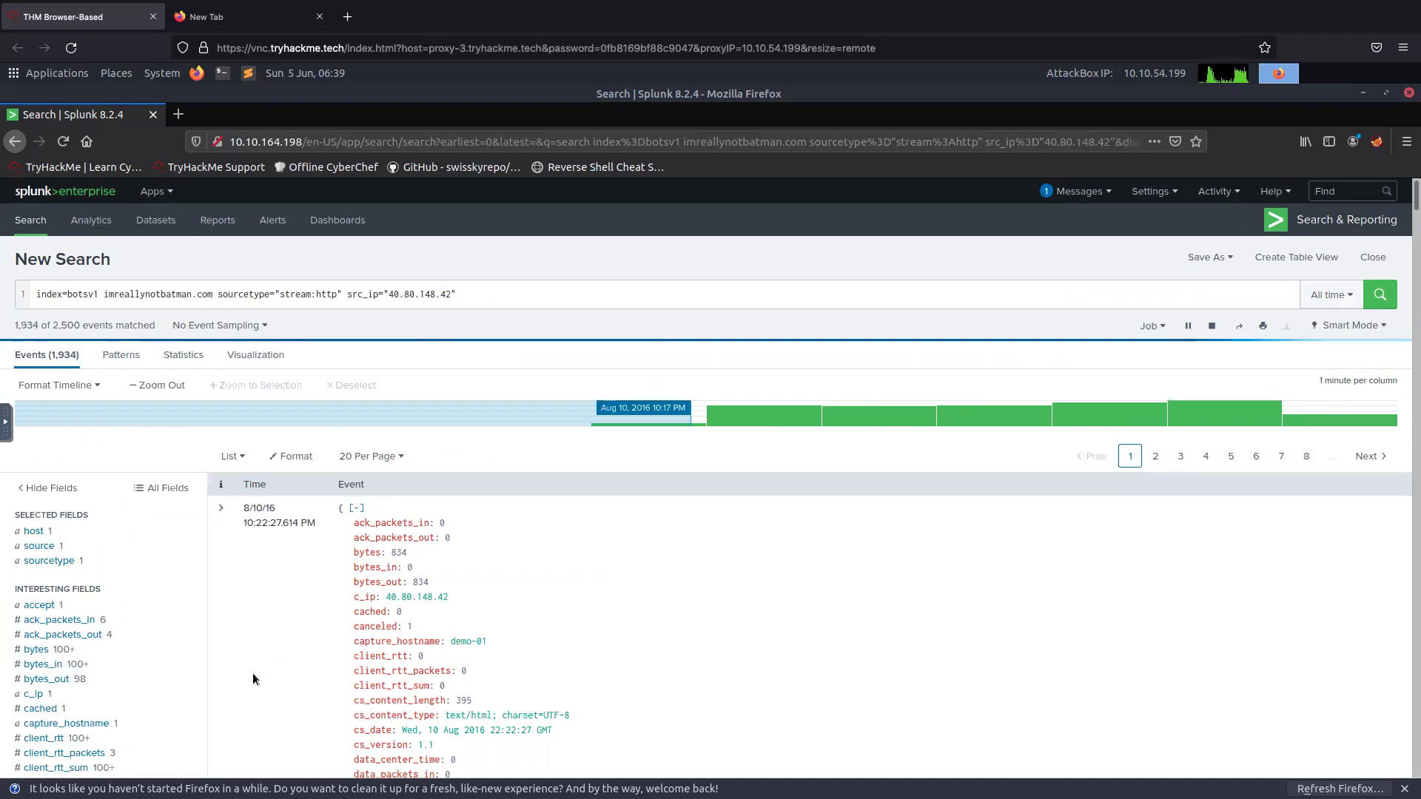
- Examine the first filtered event's details, including its src_content and src_headers, and the available fields
{"action": "scroll", "coordinate": [238, 654], "scroll_direction": "down", "scroll_amount": 1}
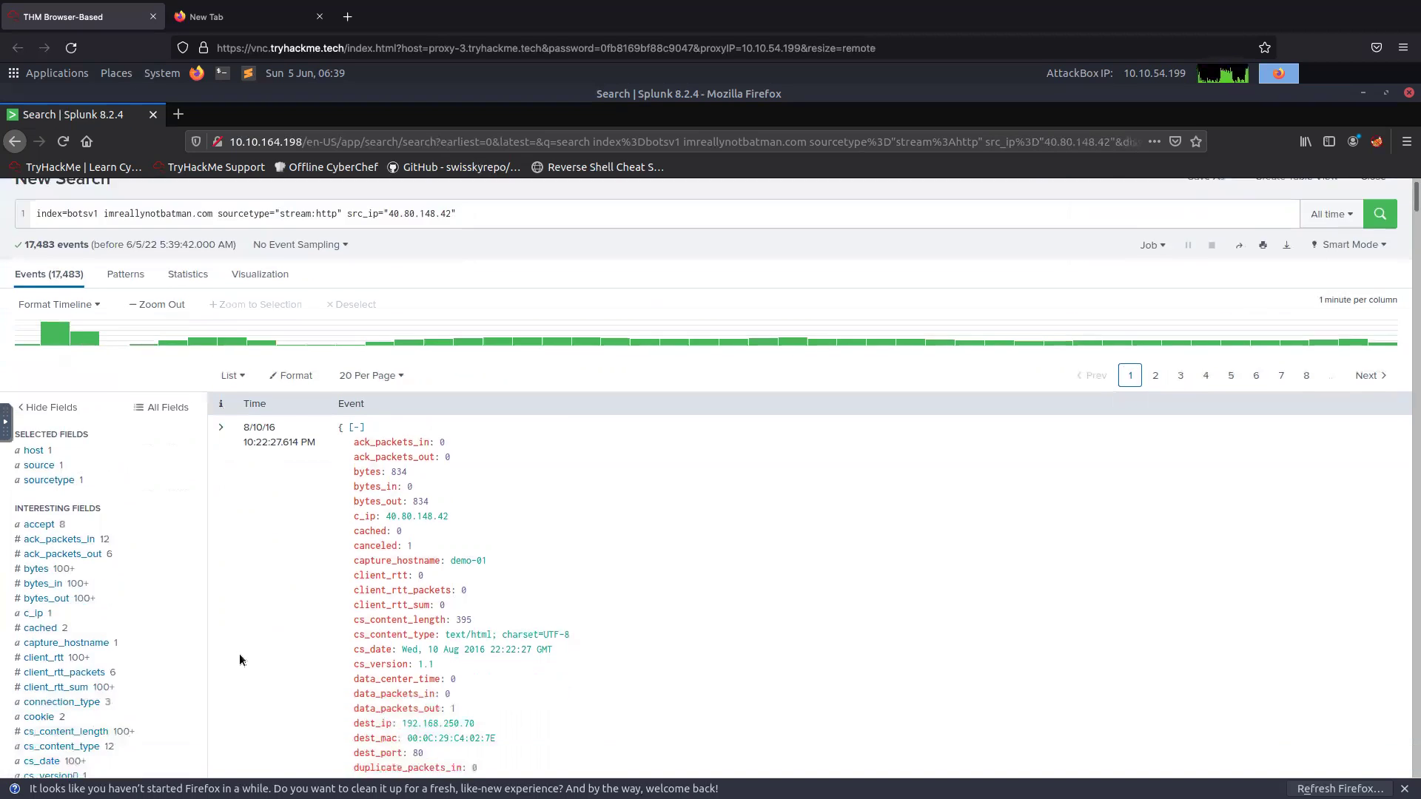
{"action": "scroll", "coordinate": [239, 654], "scroll_direction": "down", "scroll_amount": 1}
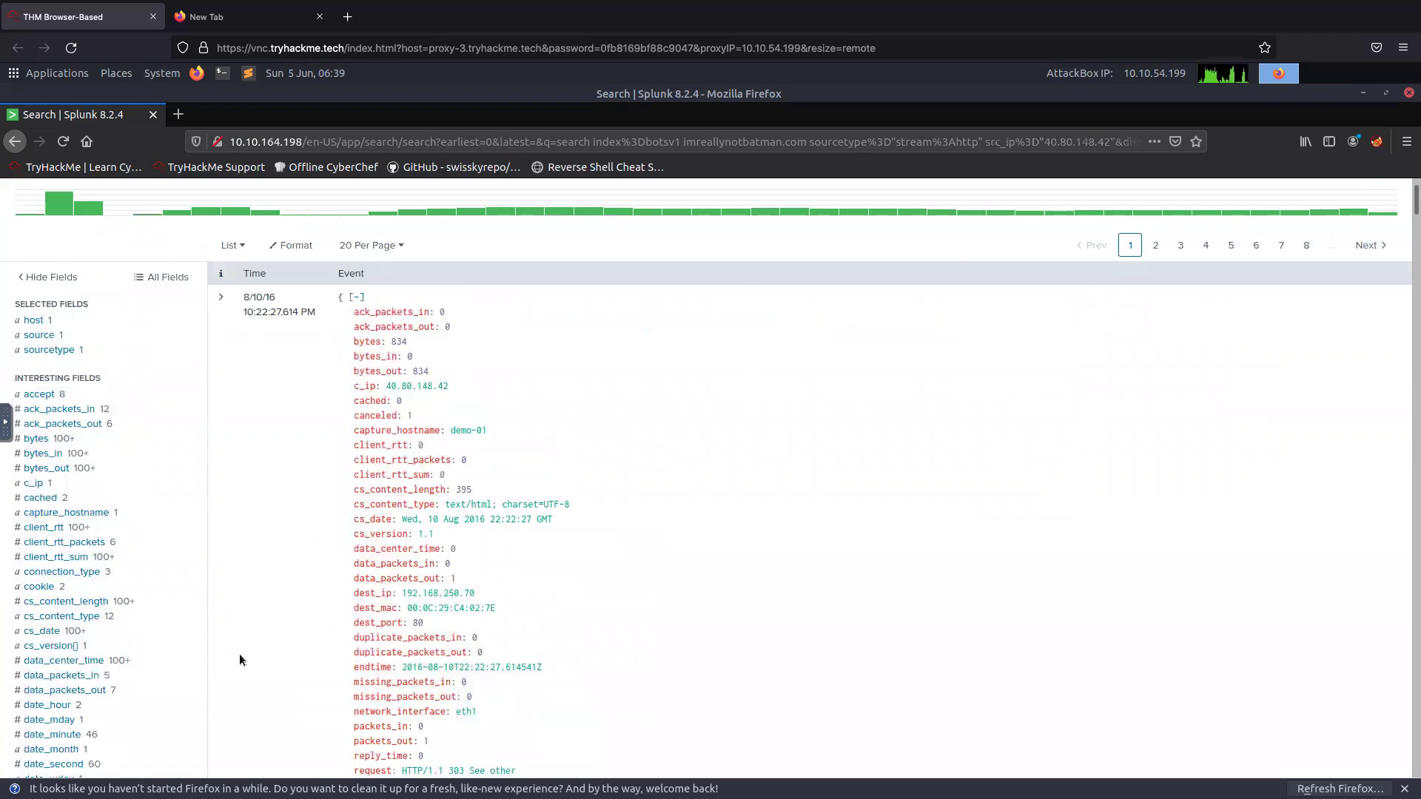
{"action": "scroll", "coordinate": [239, 654], "scroll_direction": "down", "scroll_amount": 1}
{"action": "scroll", "coordinate": [282, 651], "scroll_direction": "down", "scroll_amount": 2}
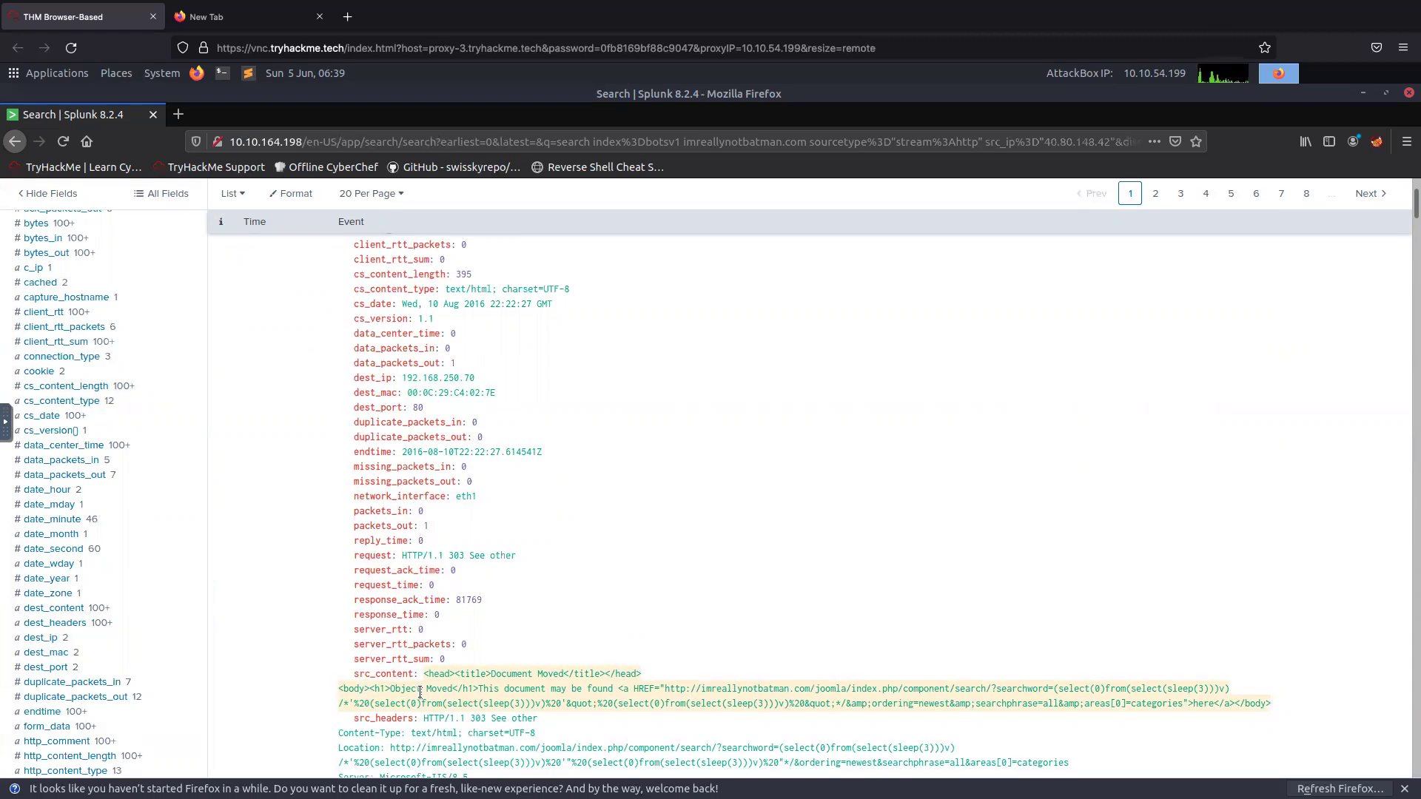
{"action": "scroll", "coordinate": [420, 691], "scroll_direction": "down", "scroll_amount": 2}
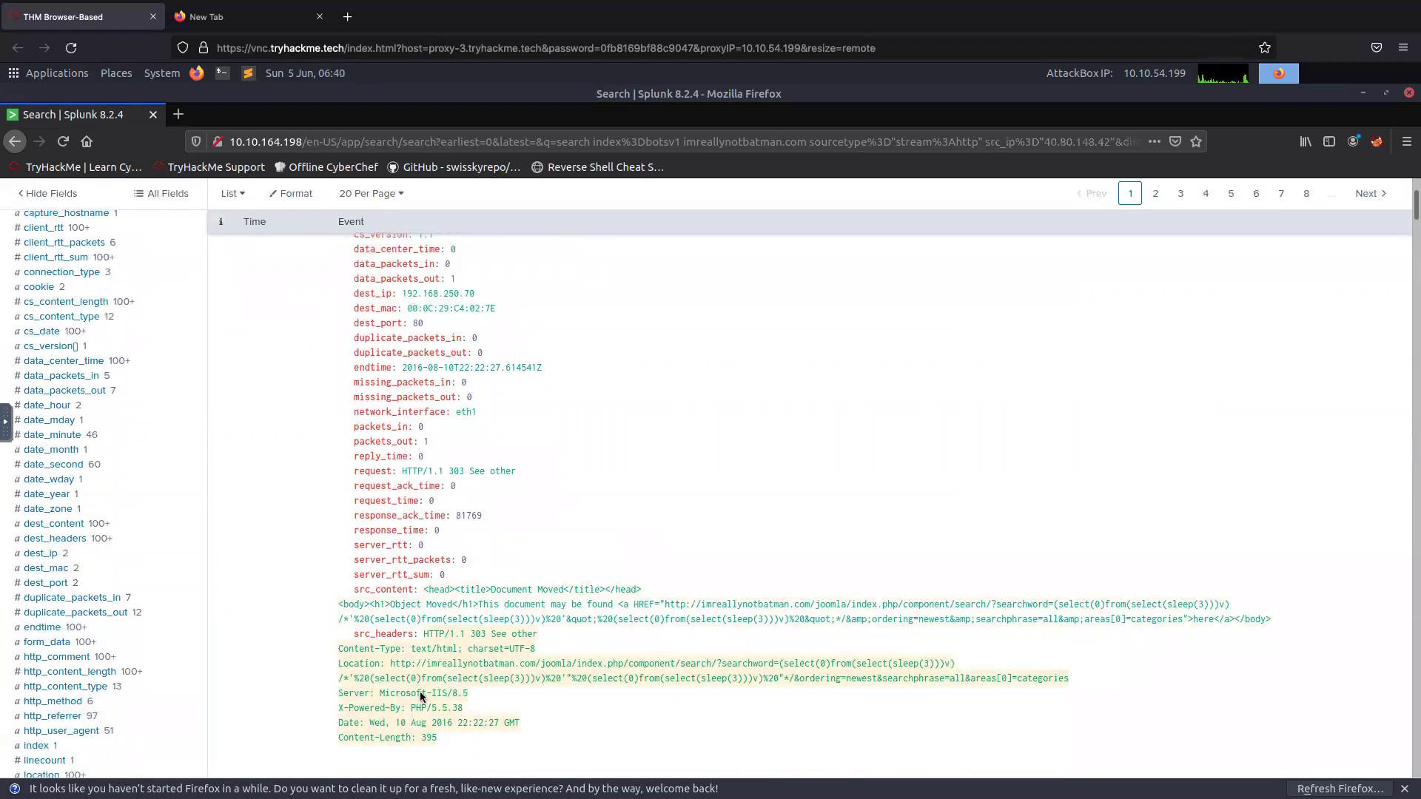
{"action": "scroll", "coordinate": [421, 697], "scroll_direction": "down", "scroll_amount": 1}
{"action": "scroll", "coordinate": [420, 696], "scroll_direction": "down", "scroll_amount": 4}
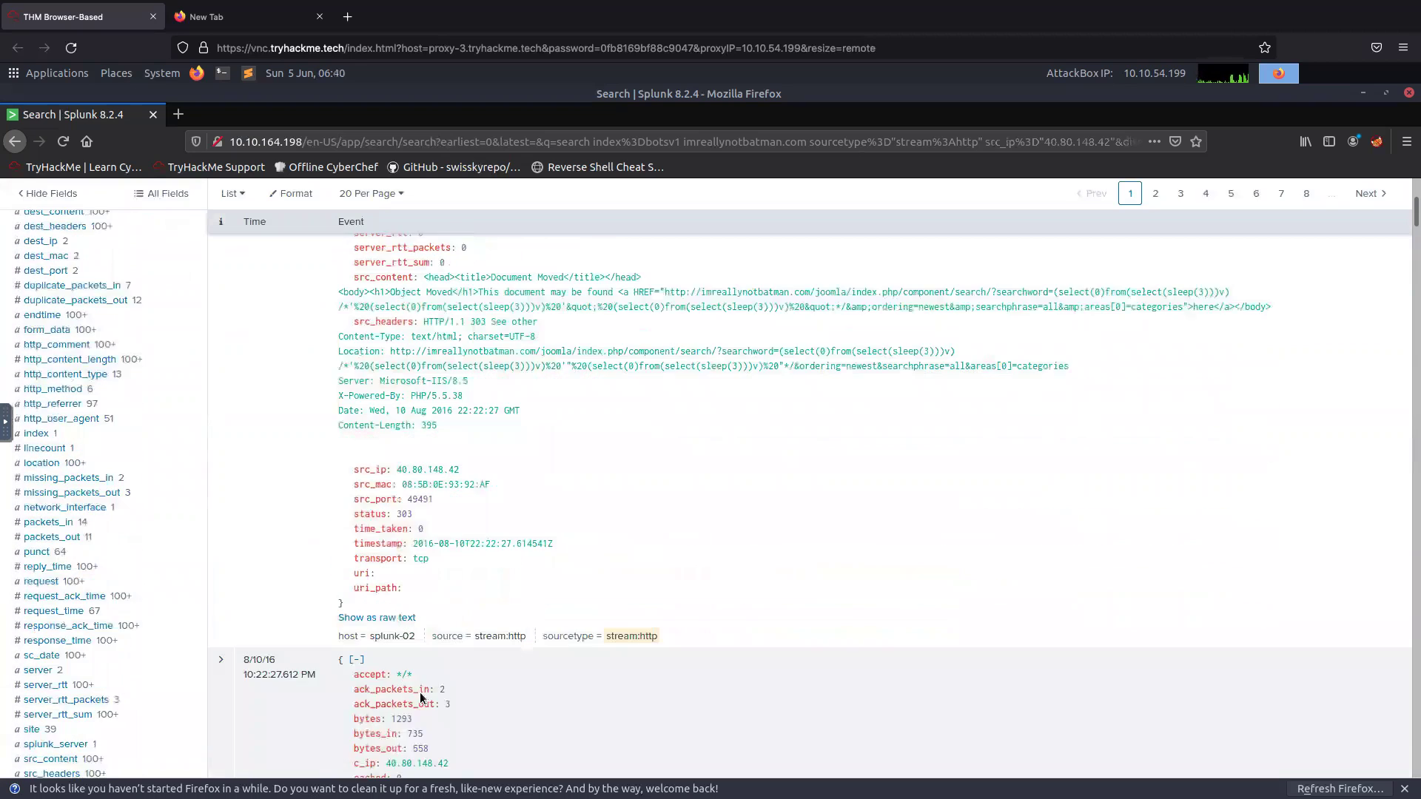
{"action": "scroll", "coordinate": [222, 687], "scroll_direction": "down", "scroll_amount": 8}
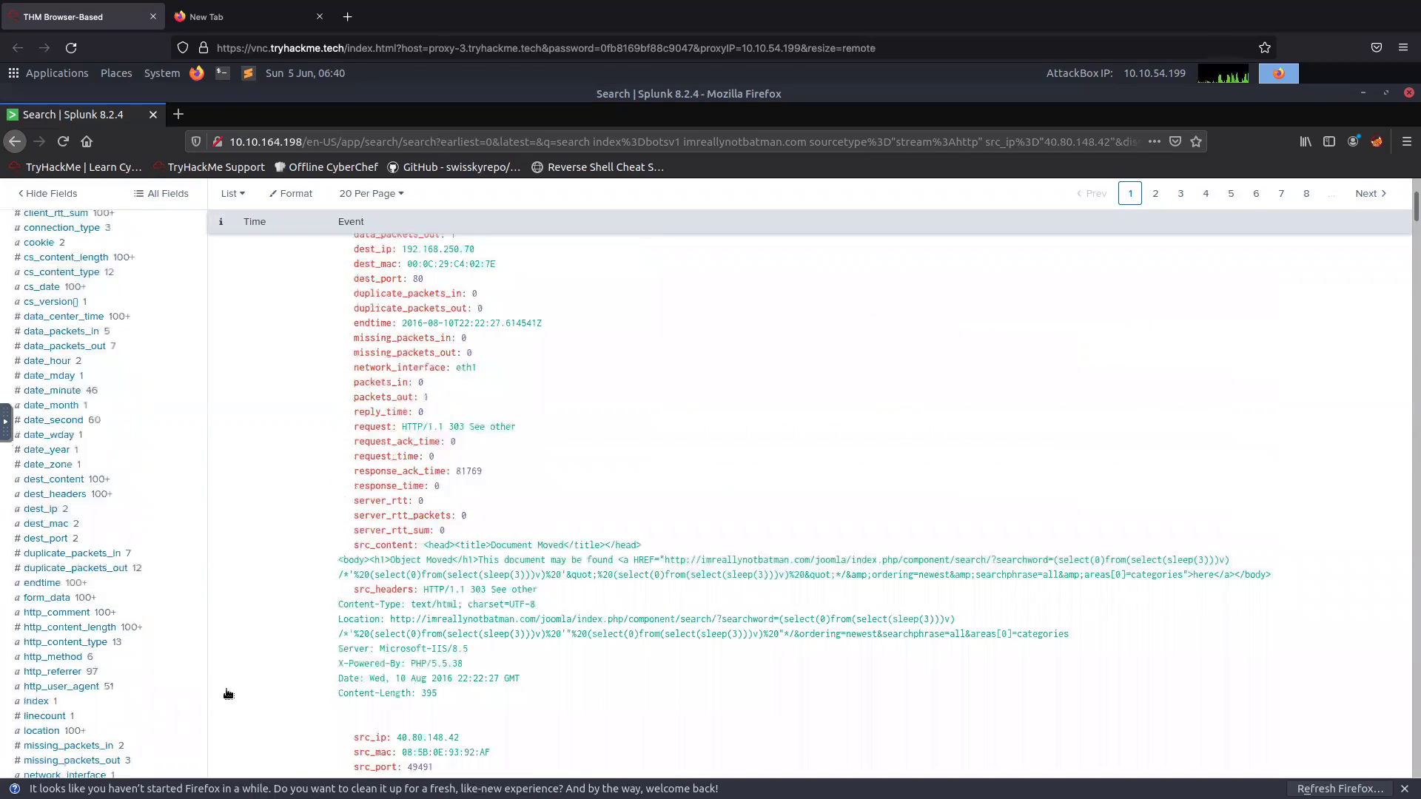
- Check the sourcetype and source values of the stream:http events from 40.80.148.42
{"action": "scroll", "coordinate": [230, 696], "scroll_direction": "up", "scroll_amount": 3}
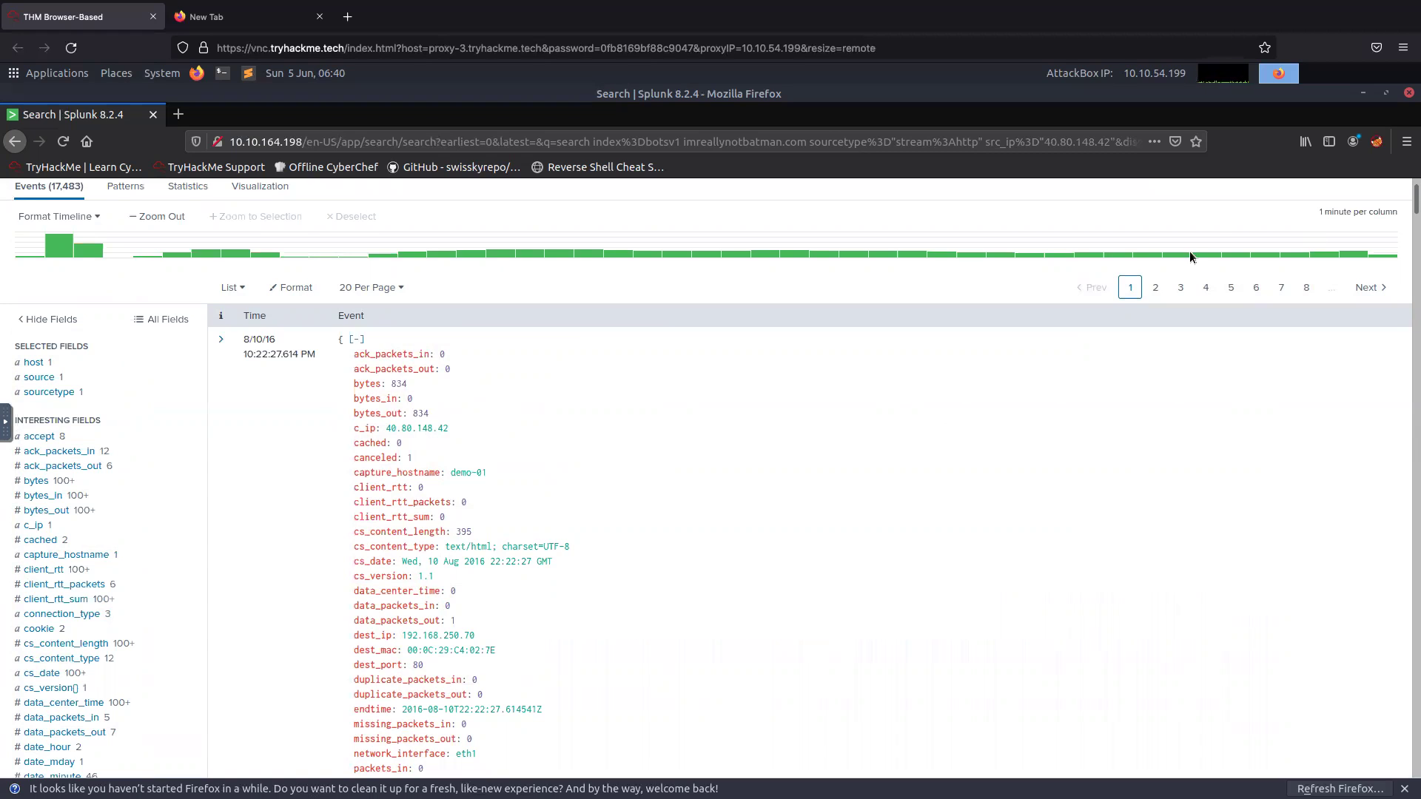
{"action": "scroll", "coordinate": [637, 481], "scroll_direction": "up", "scroll_amount": 2}
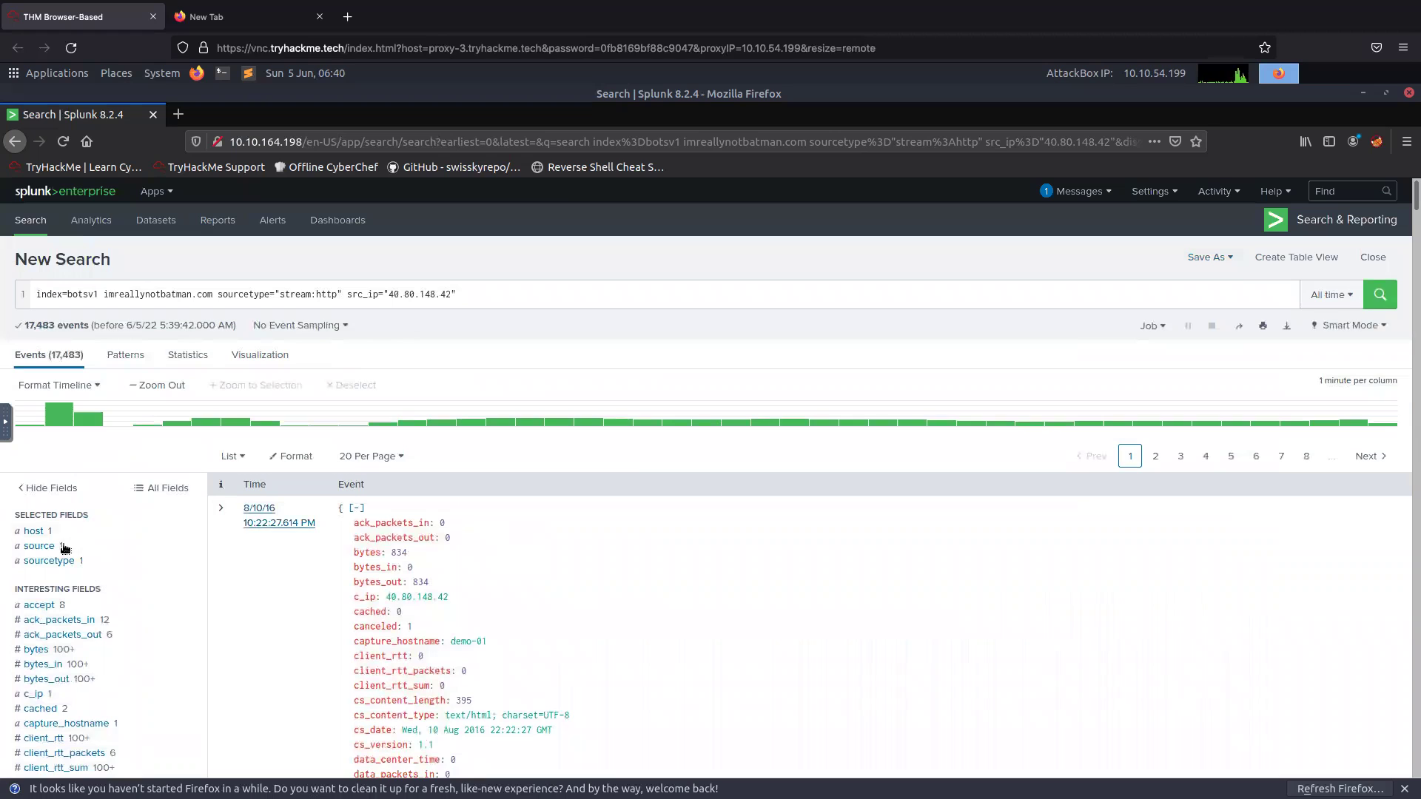
{"action": "left_click", "coordinate": [59, 561]}
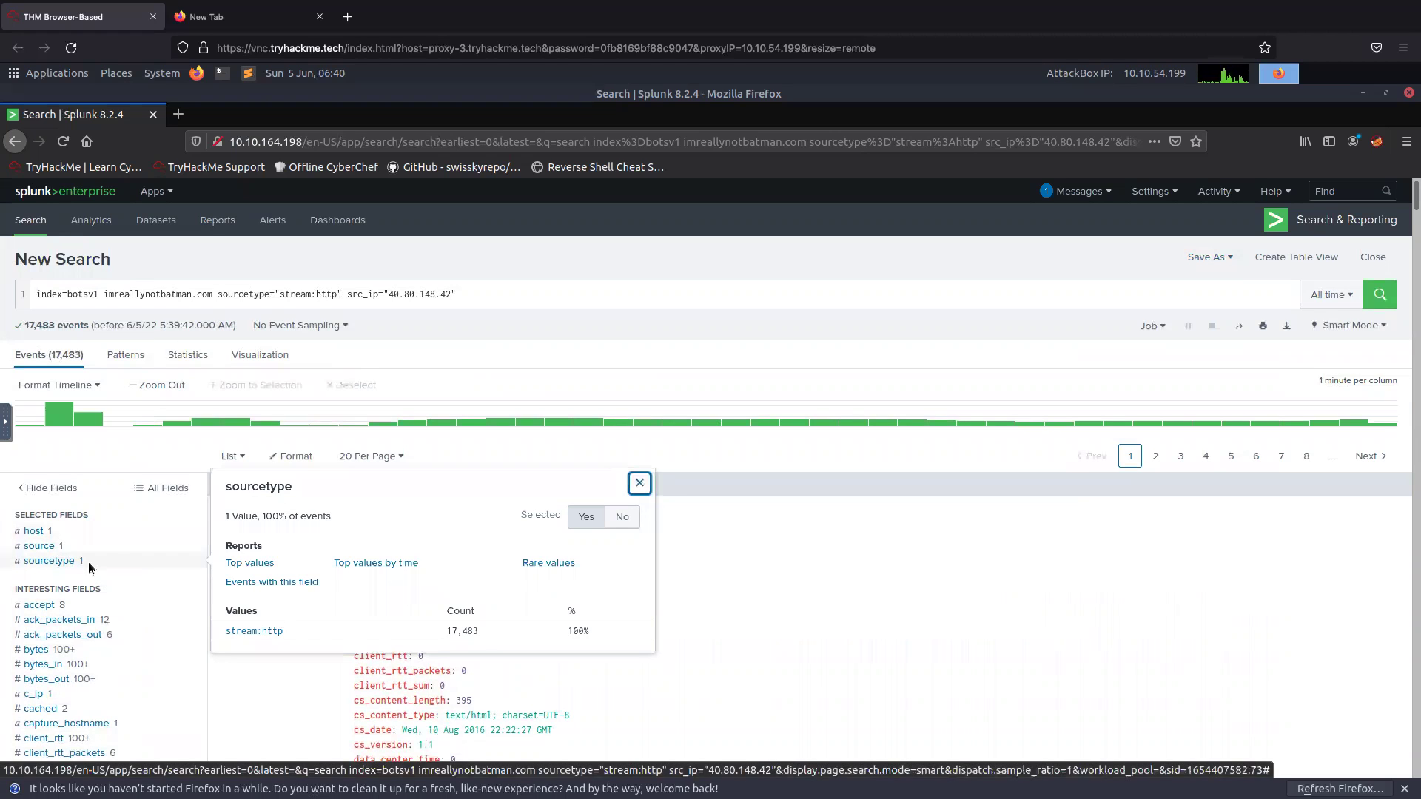
{"action": "left_click", "coordinate": [48, 548]}
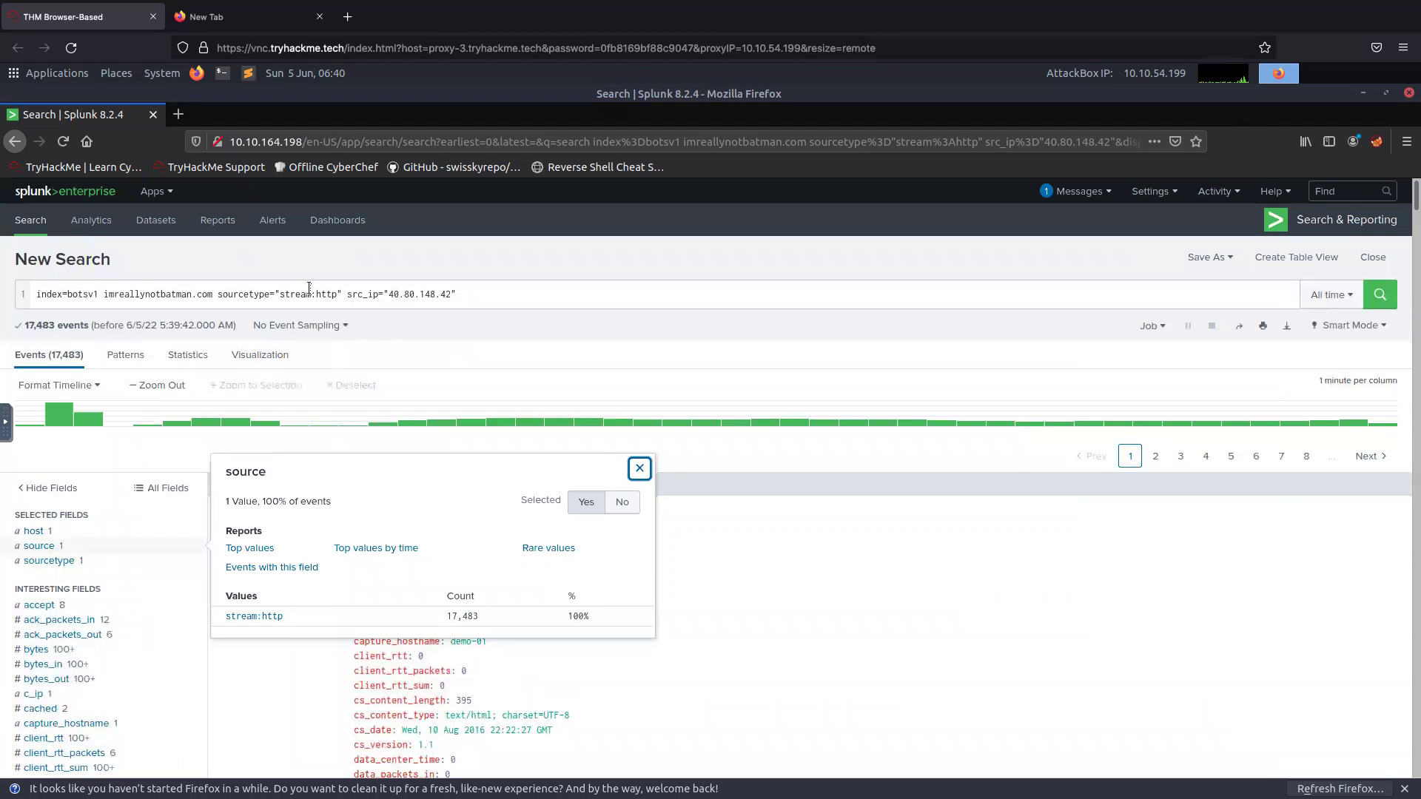
- Delete the stream:http value from the query's sourcetype filter and try to rerun the search
{"action": "left_click", "coordinate": [344, 294]}
{"action": "key", "text": "BackSpace"}
{"action": "key", "text": "BackSpace"}
{"action": "key", "text": "BackSpace"}
{"action": "key", "text": "BackSpace"}
{"action": "key", "text": "BackSpace"}
{"action": "key", "text": "BackSpace"}
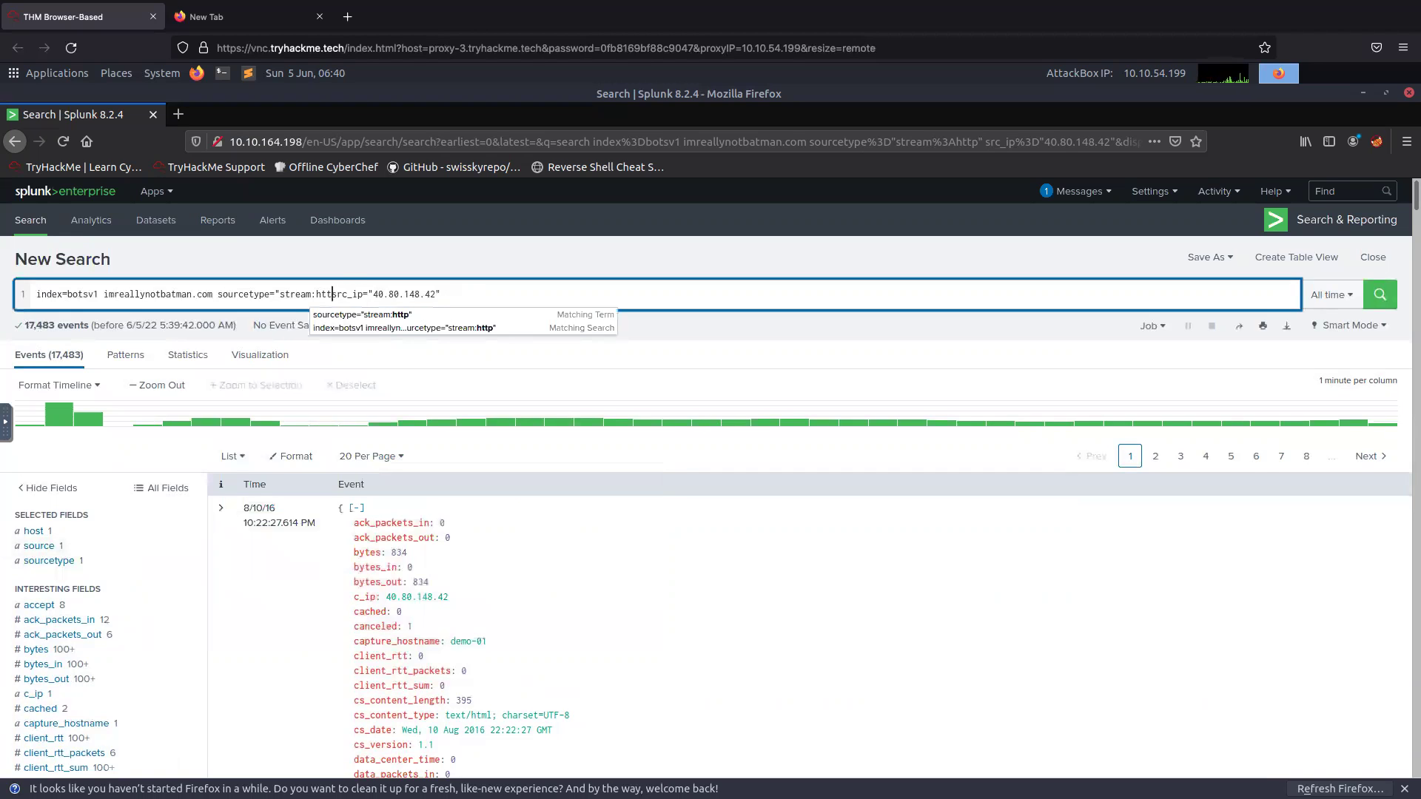
{"action": "key", "text": "BackSpace"}
{"action": "key", "text": "BackSpace"}
{"action": "key", "text": "BackSpace"}
{"action": "key", "text": "BackSpace"}
{"action": "key", "text": "BackSpace"}
{"action": "key", "text": "BackSpace"}
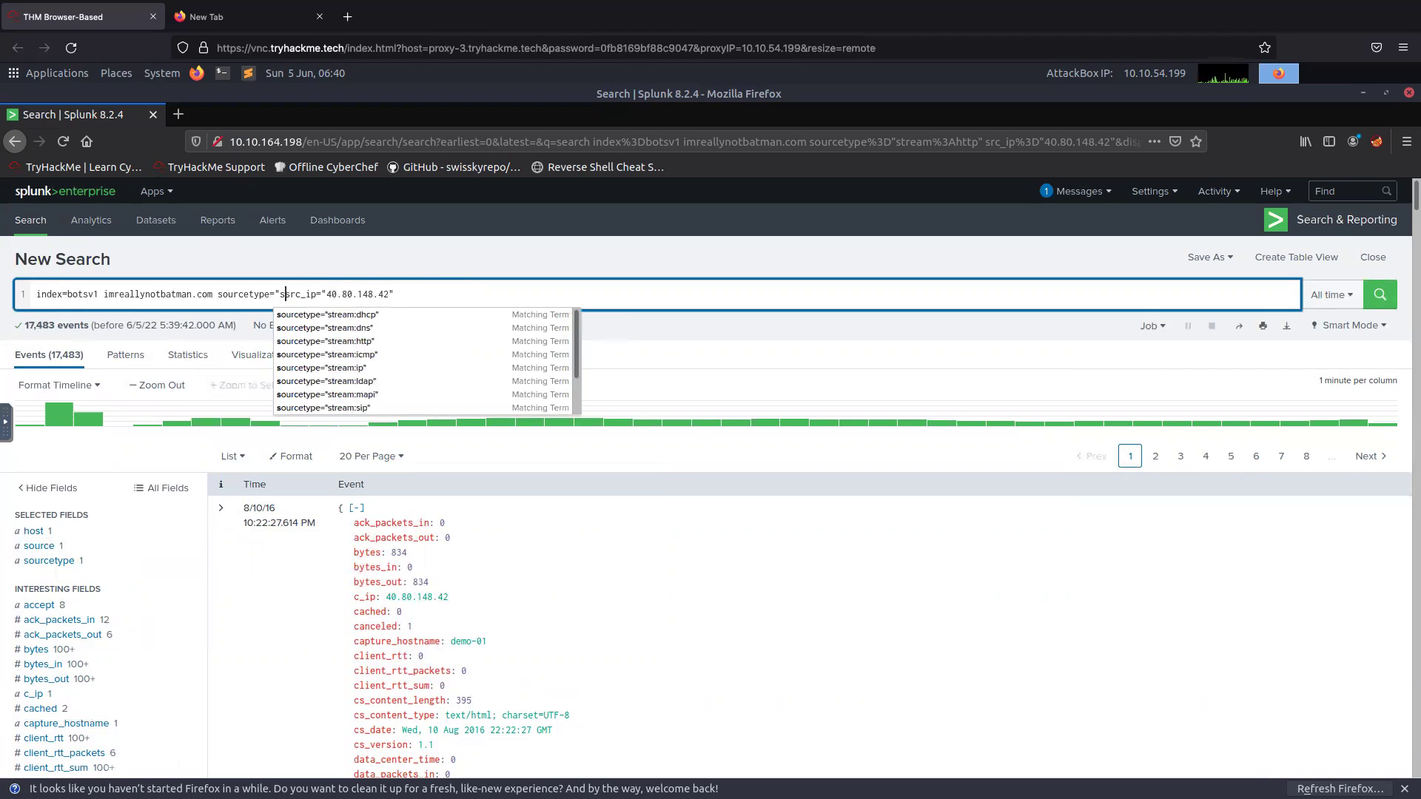
{"action": "key", "text": "BackSpace"}
{"action": "left_click", "coordinate": [408, 293]}
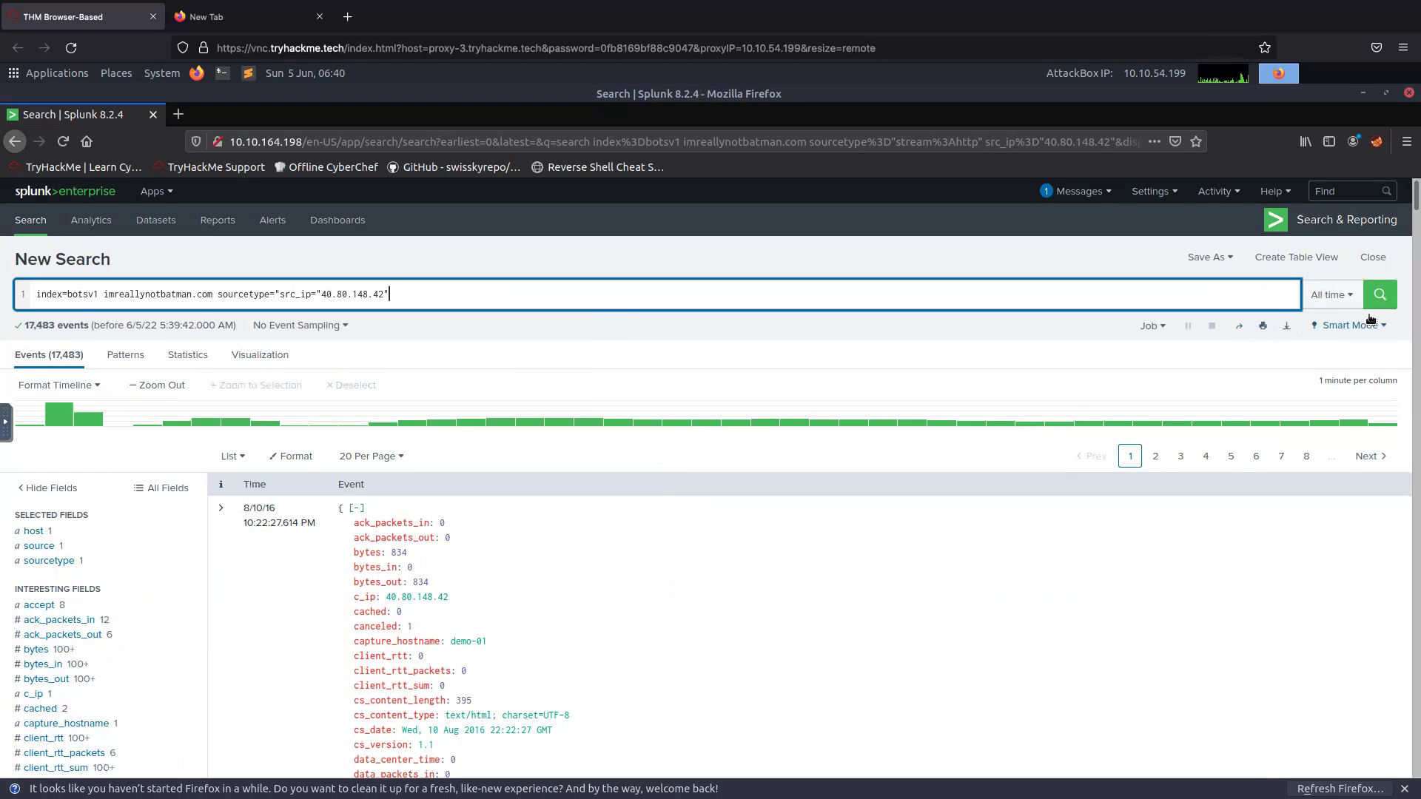
{"action": "left_click", "coordinate": [1380, 295]}
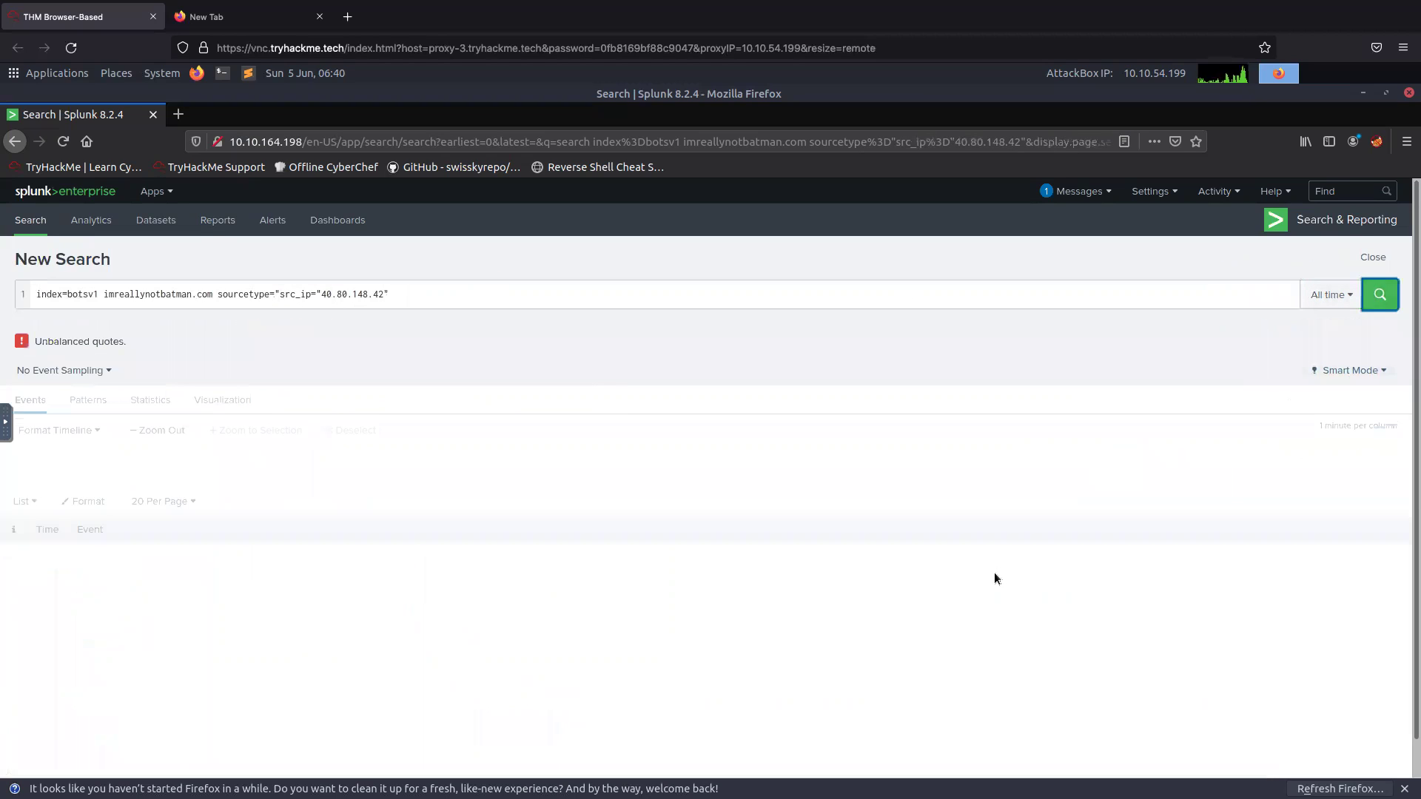
- Remove the leftover sourcetype text so the query reads index=botsv1 imreallynotbatman.com src_ip="40.80.148.42", and rerun the search
{"action": "left_click", "coordinate": [279, 291]}
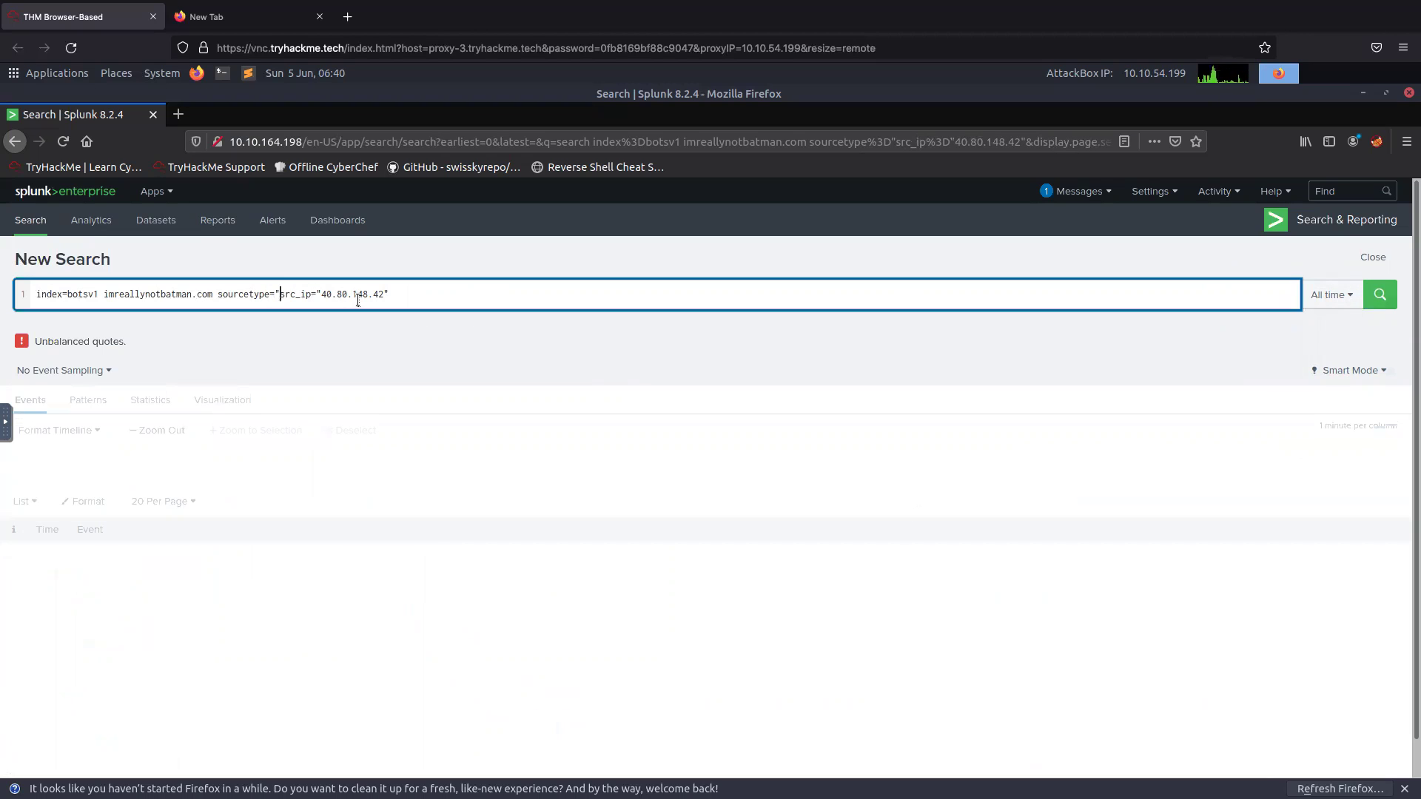
{"action": "key", "text": "BackSpace"}
{"action": "key", "text": "BackSpace"}
{"action": "key", "text": "BackSpace"}
{"action": "key", "text": "BackSpace"}
{"action": "key", "text": "BackSpace"}
{"action": "key", "text": "BackSpace"}
{"action": "key", "text": "BackSpace"}
{"action": "key", "text": "BackSpace"}
{"action": "key", "text": "BackSpace"}
{"action": "key", "text": "BackSpace"}
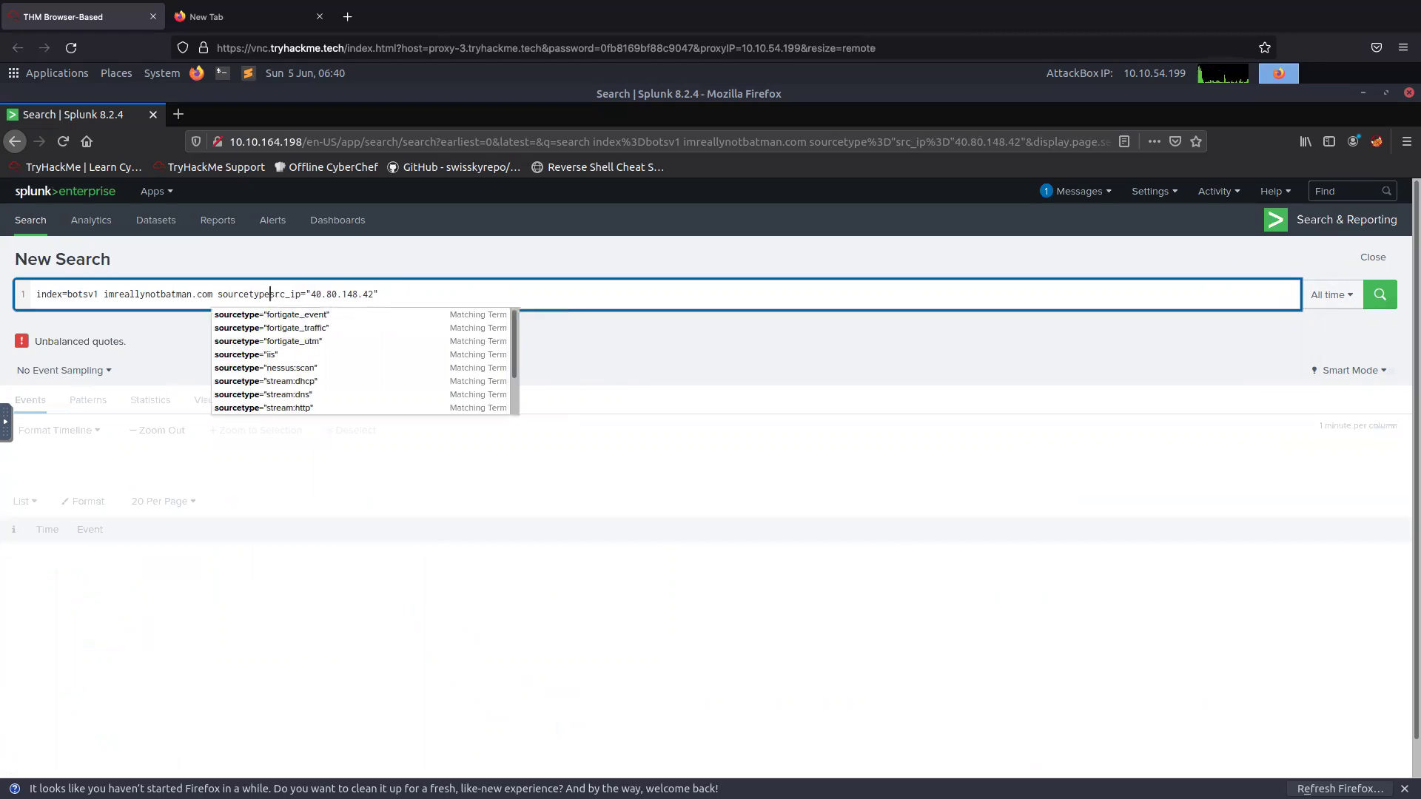
{"action": "key", "text": "BackSpace"}
{"action": "key", "text": "BackSpace"}
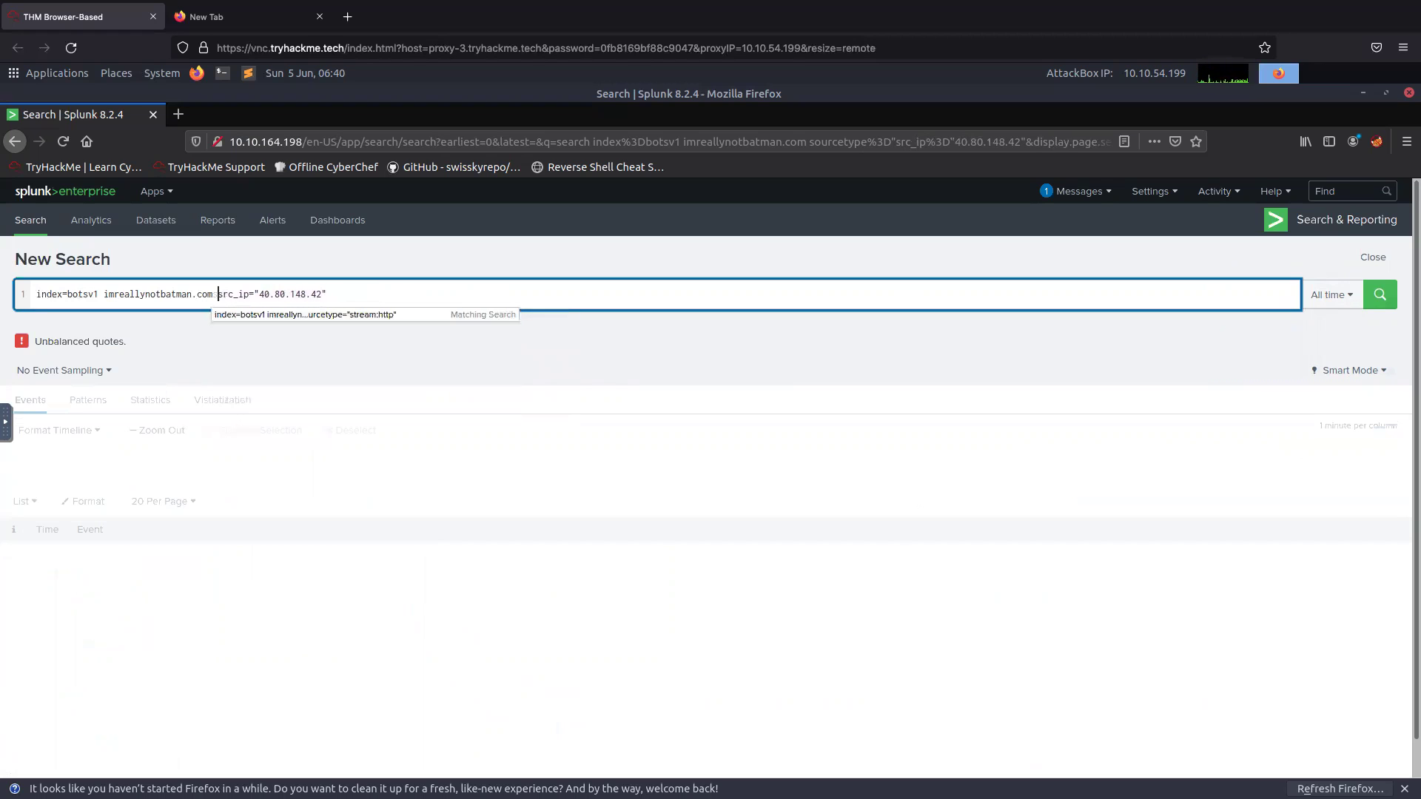
{"action": "key", "text": "BackSpace"}
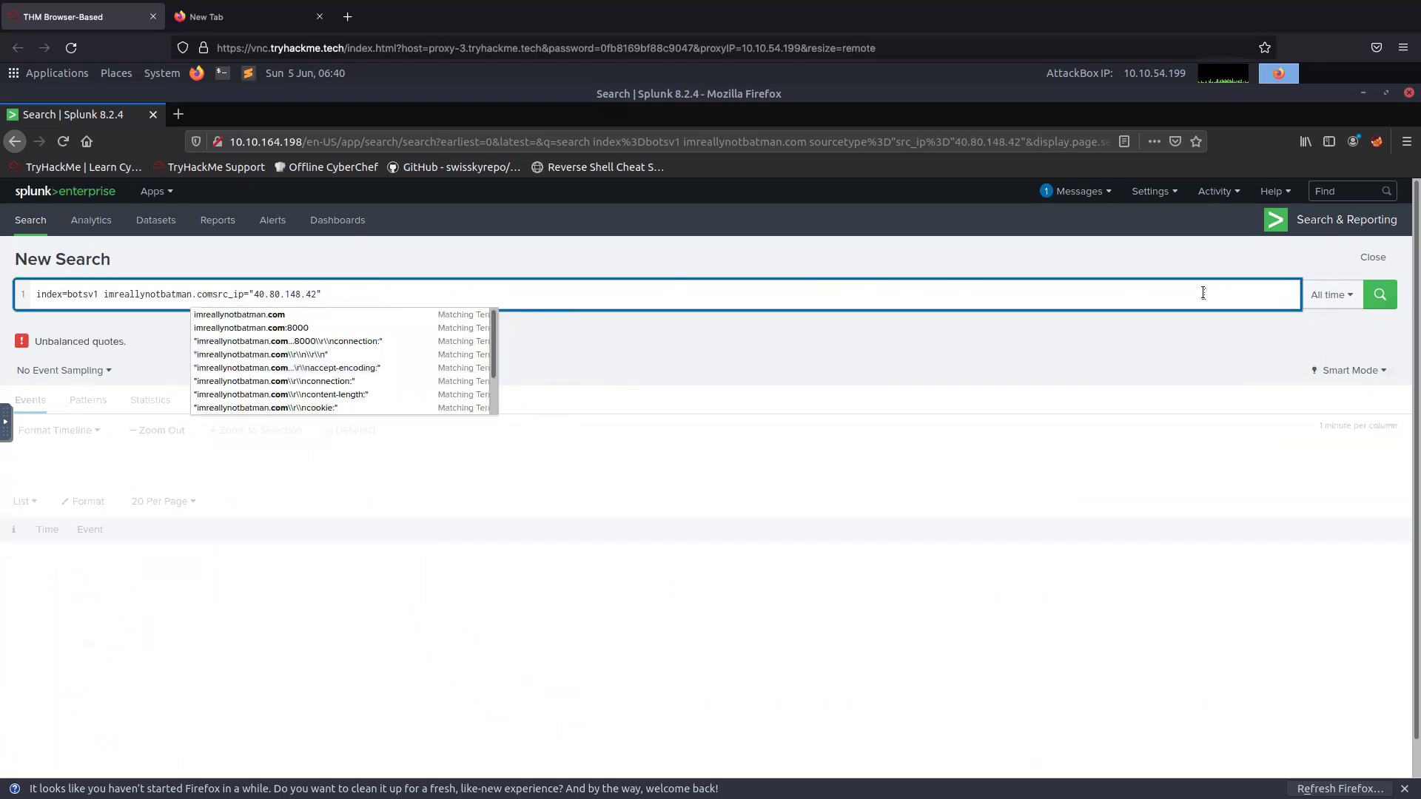
{"action": "left_click", "coordinate": [1378, 295]}
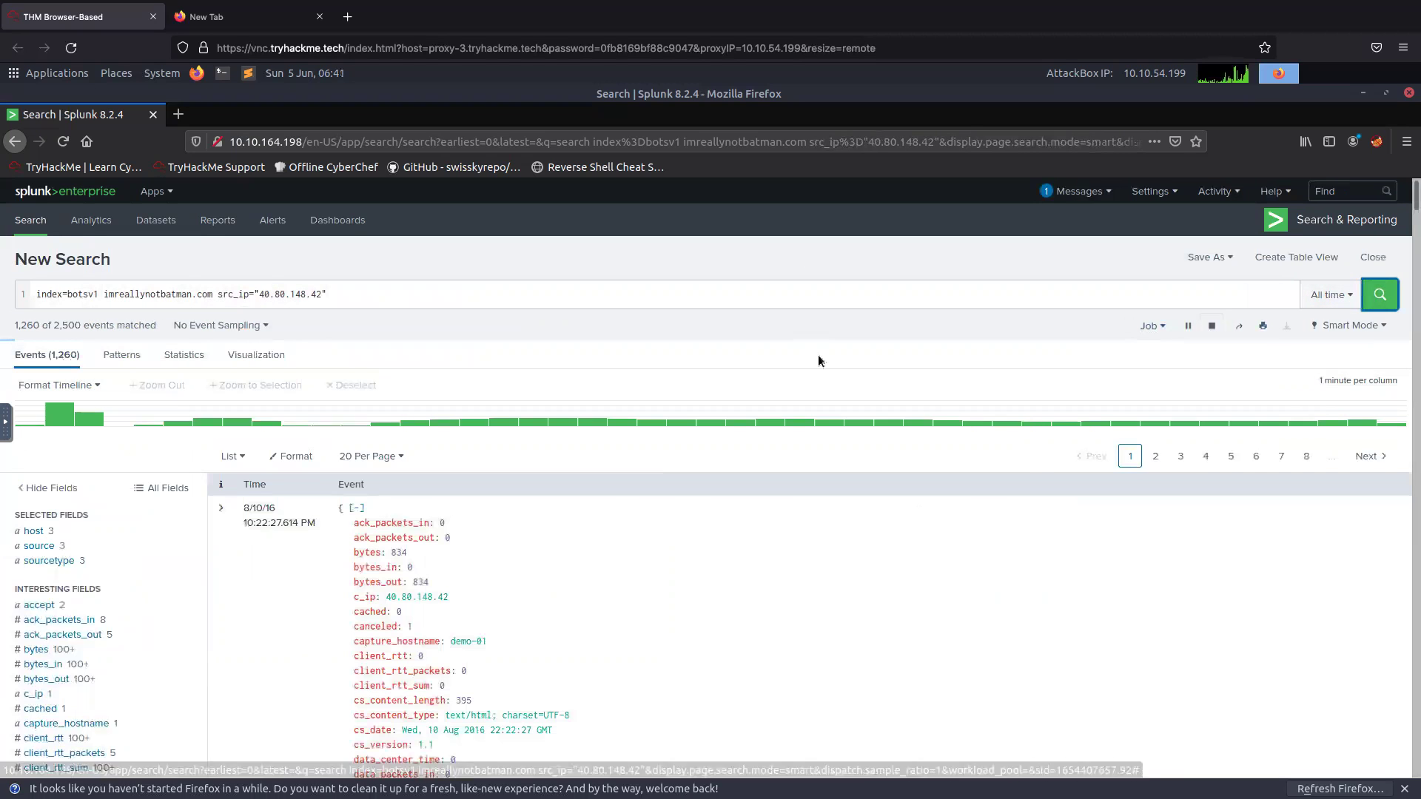
- Check the source and sourcetype values of the events from 40.80.148.42, and narrow the search to sourcetype=suricata
{"action": "left_click", "coordinate": [40, 546]}
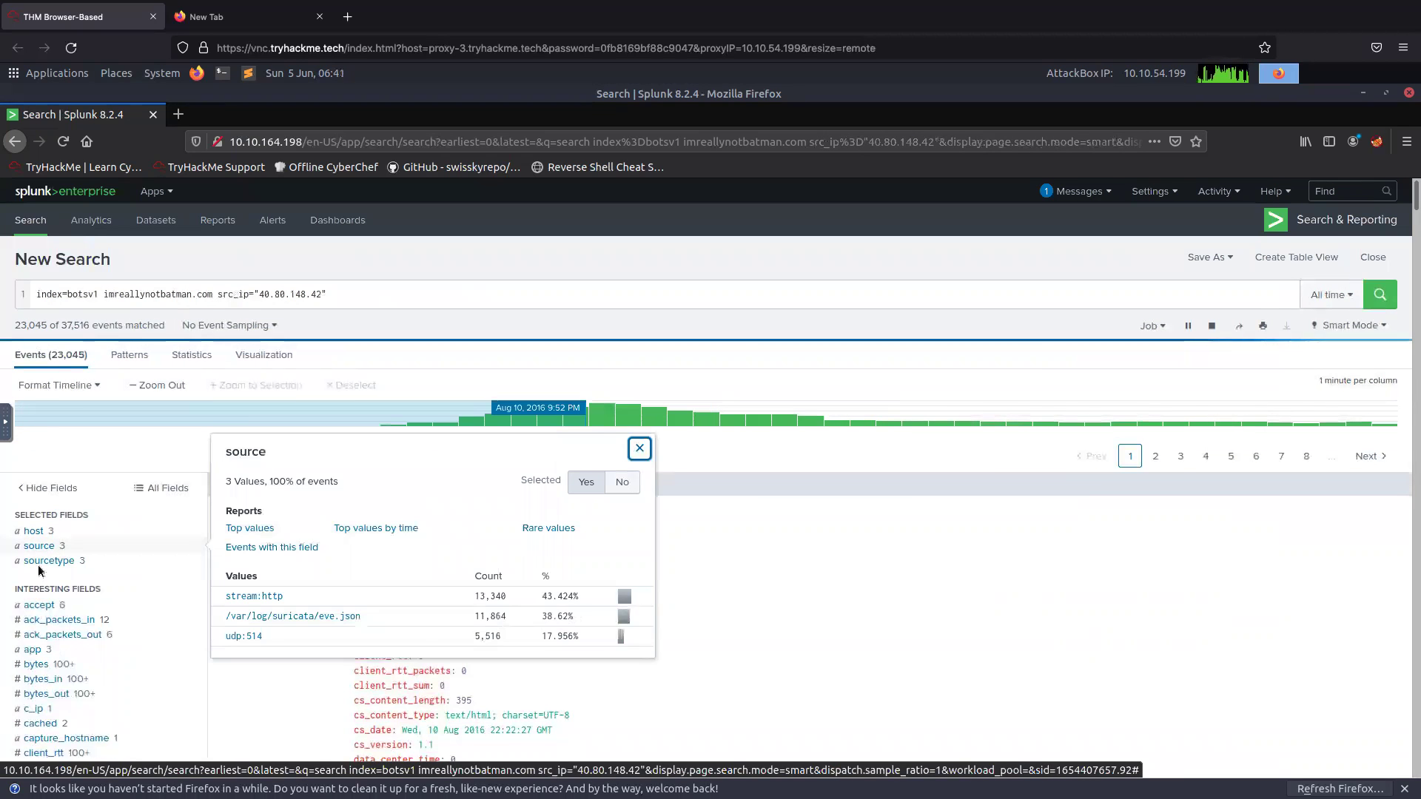
{"action": "left_click", "coordinate": [43, 562]}
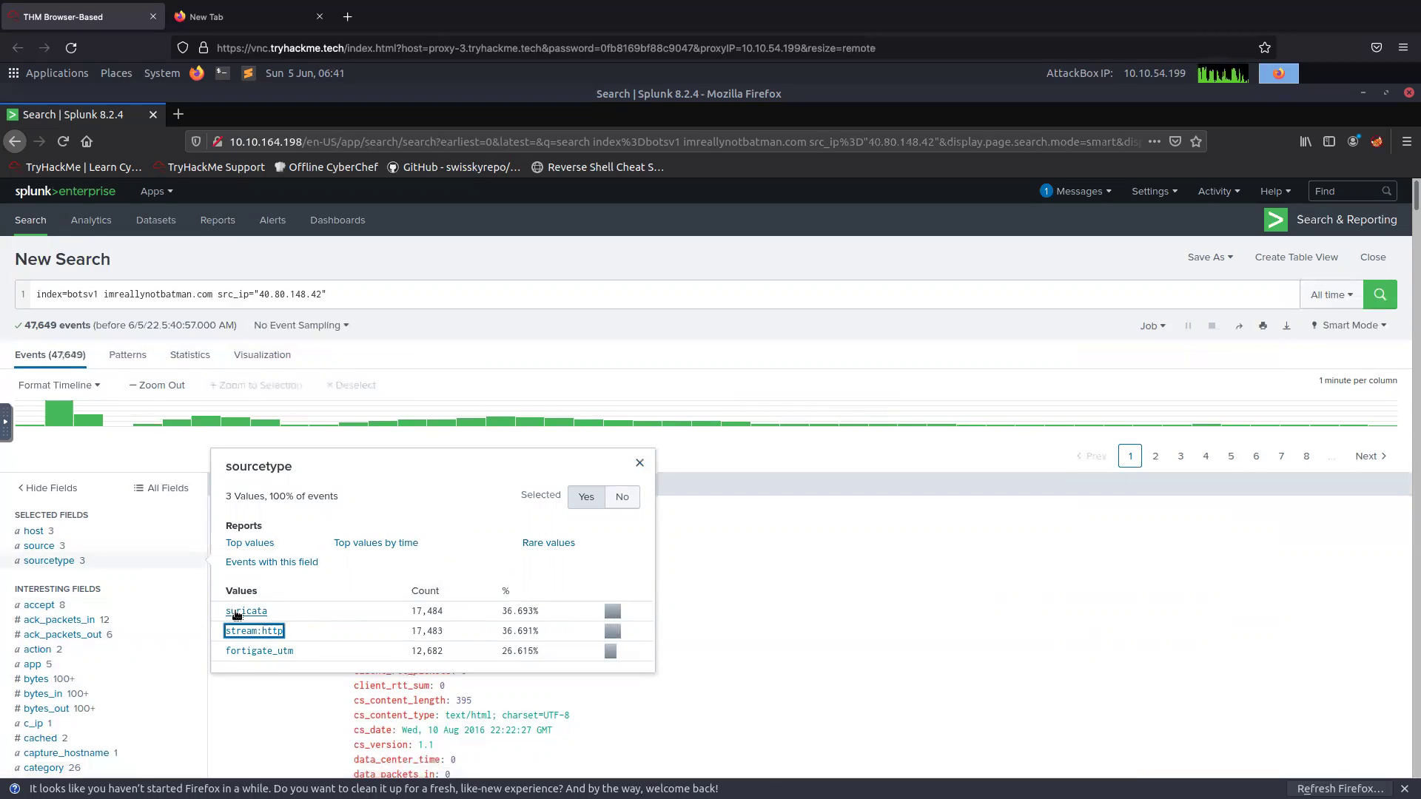
{"action": "left_click", "coordinate": [236, 611]}
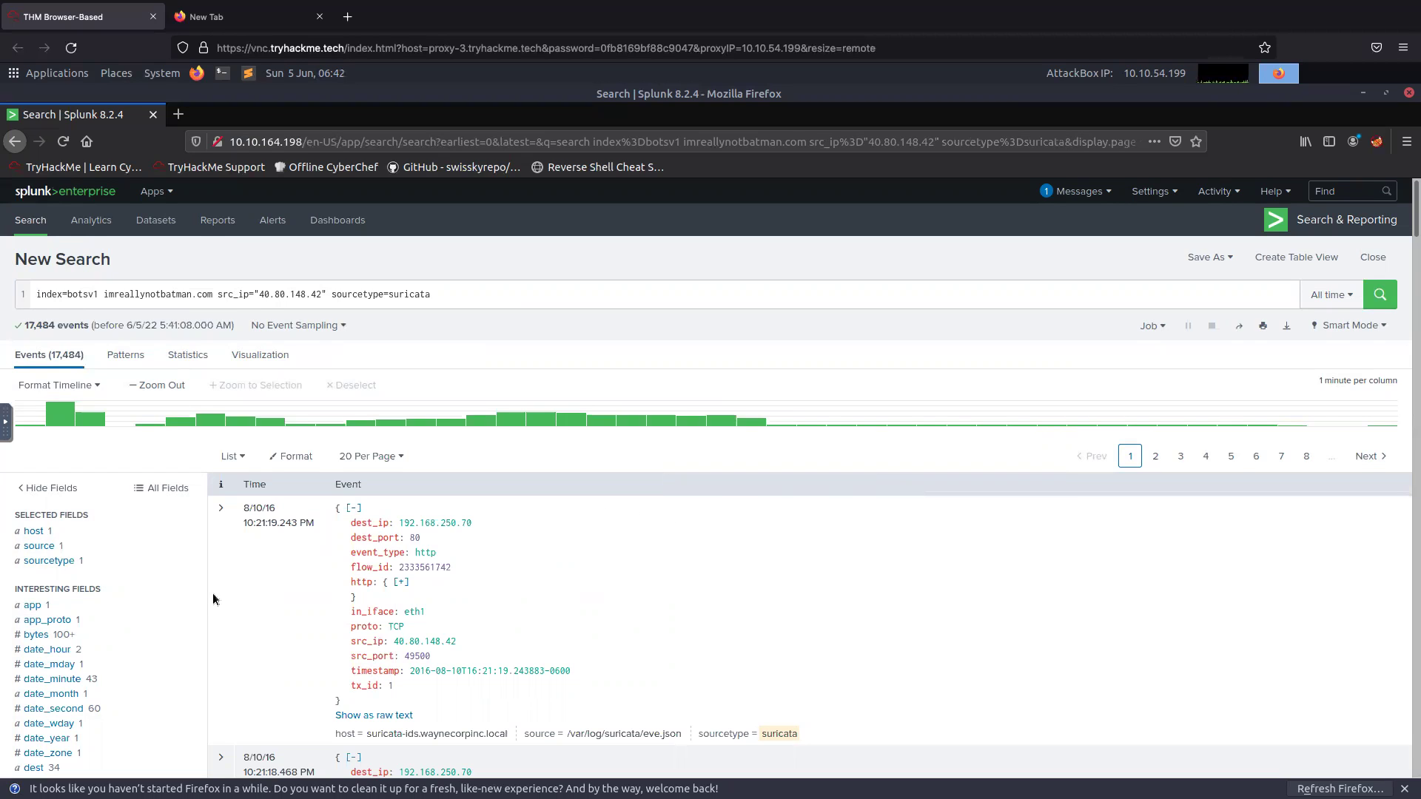
- Open the remaining fields of the suricata events, filter them by "alert", and select the alert.signature field
{"action": "scroll", "coordinate": [211, 595], "scroll_direction": "down", "scroll_amount": 1}
{"action": "scroll", "coordinate": [194, 583], "scroll_direction": "down", "scroll_amount": 2}
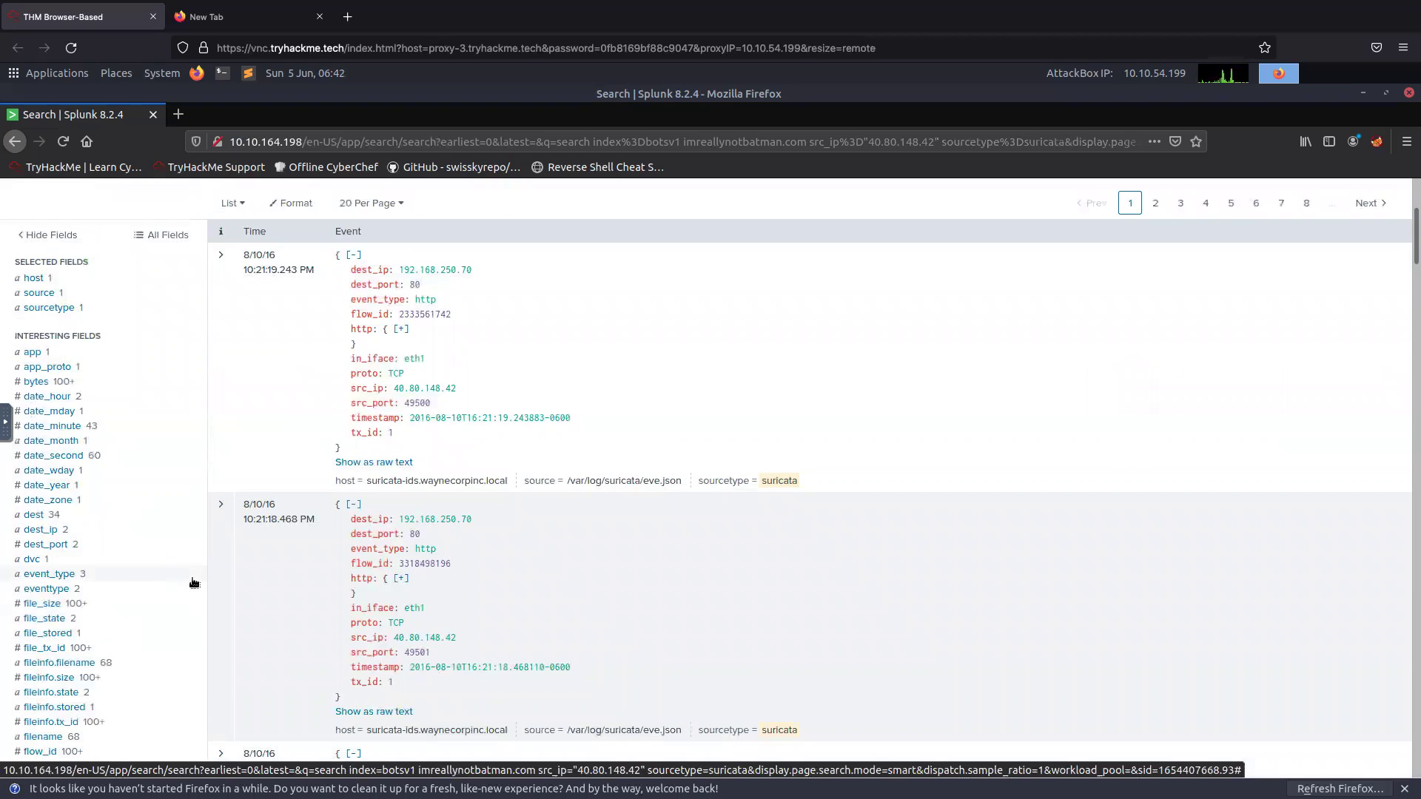
{"action": "scroll", "coordinate": [194, 582], "scroll_direction": "down", "scroll_amount": 3}
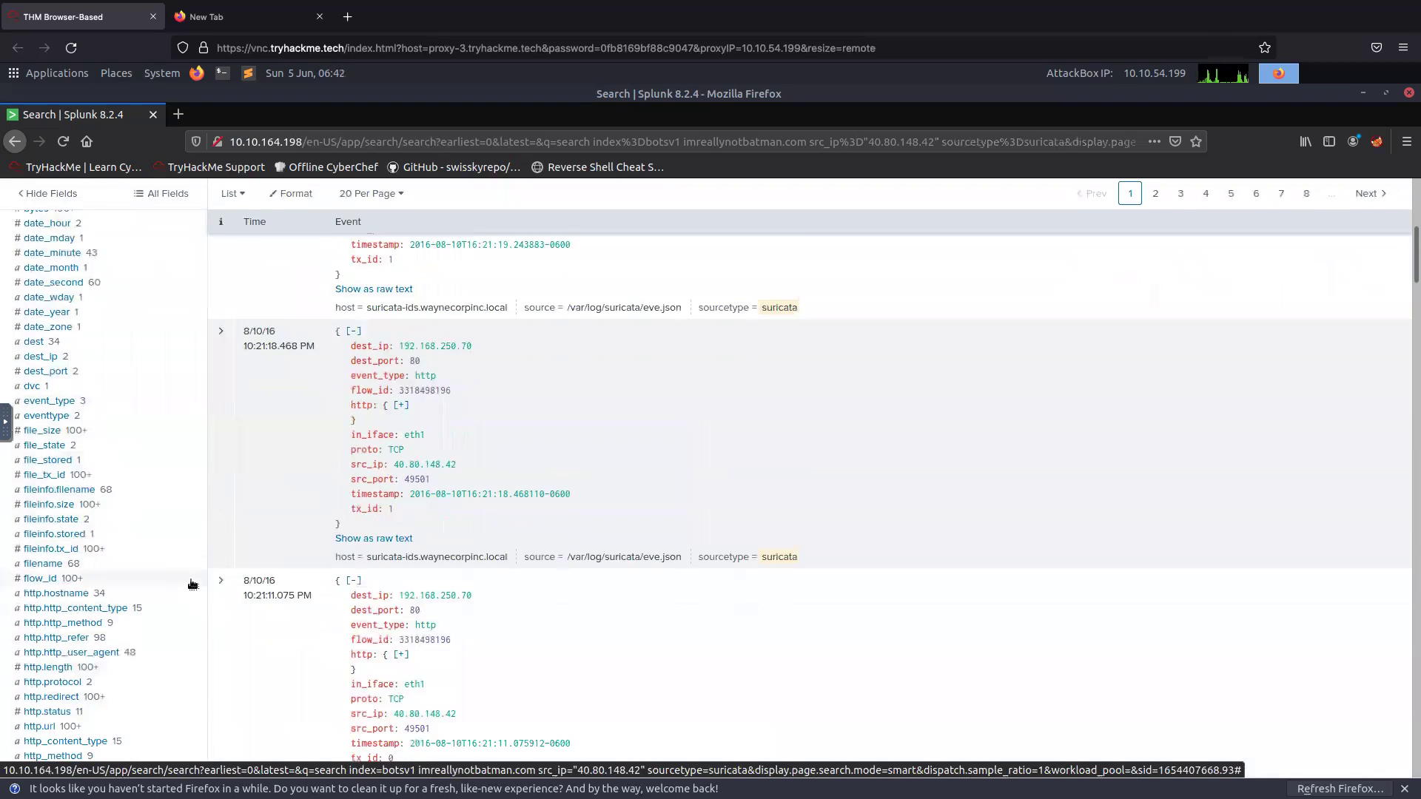
{"action": "scroll", "coordinate": [191, 585], "scroll_direction": "down", "scroll_amount": 2}
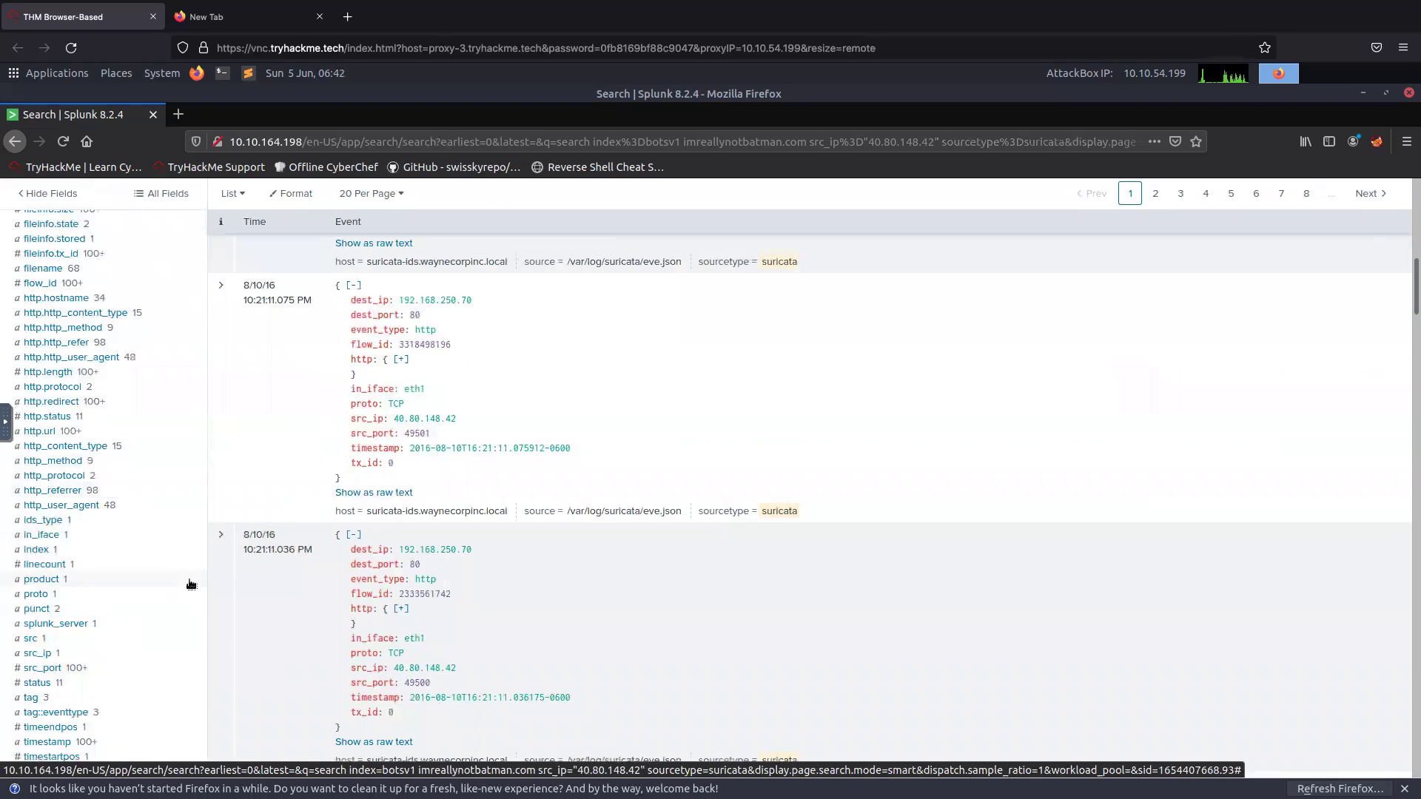
{"action": "scroll", "coordinate": [191, 584], "scroll_direction": "down", "scroll_amount": 3}
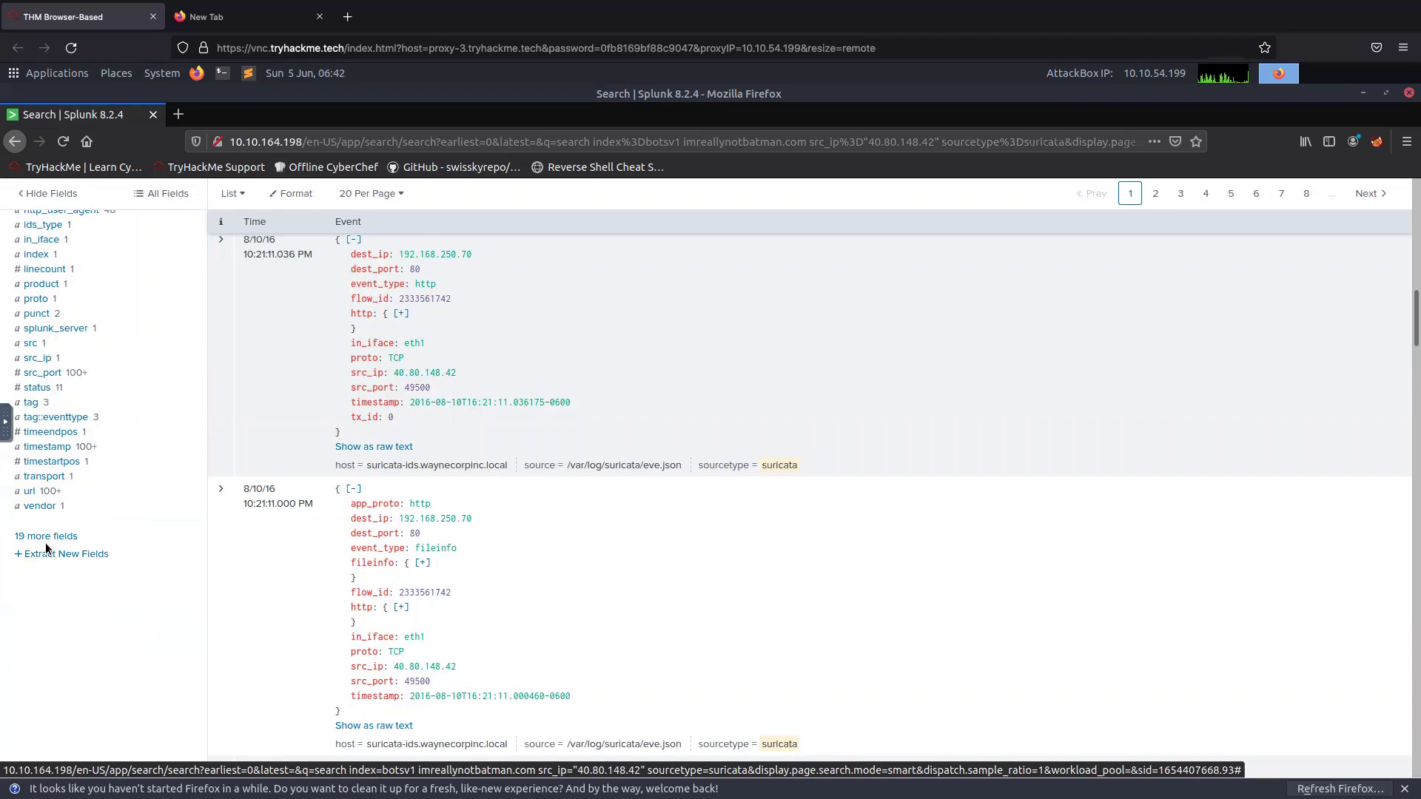
{"action": "left_click", "coordinate": [46, 537]}
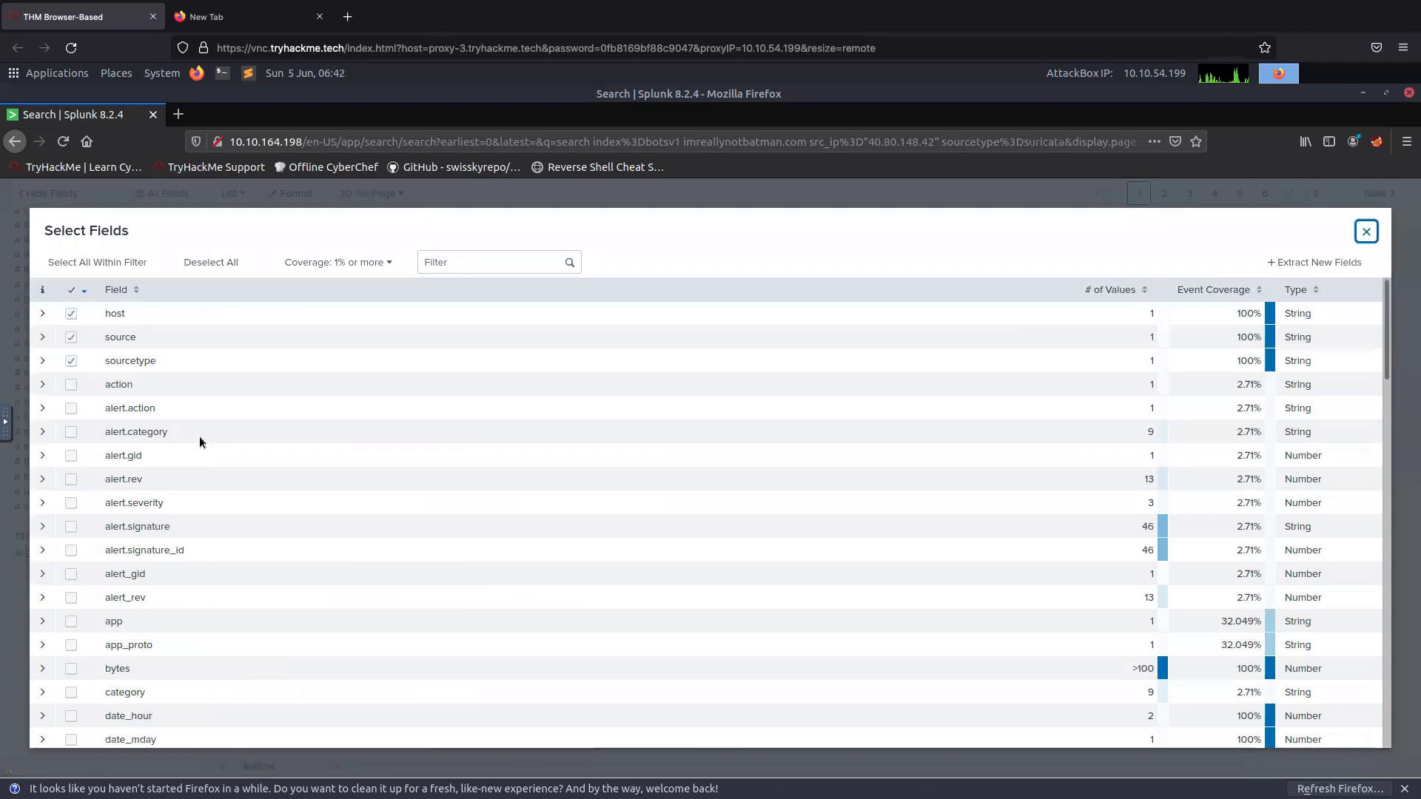
{"action": "left_click", "coordinate": [461, 264]}
{"action": "type", "text": "alert"}
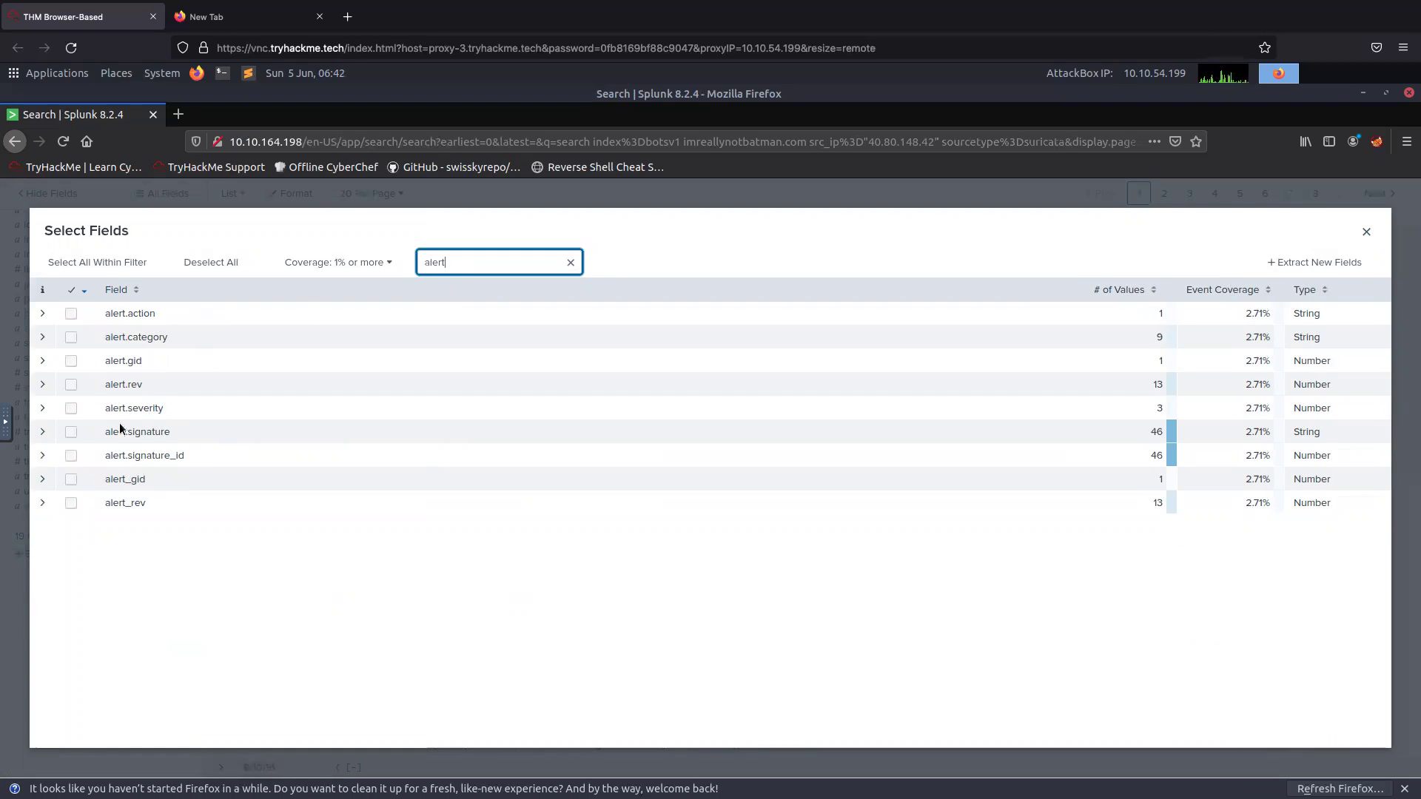
{"action": "left_click", "coordinate": [72, 434]}
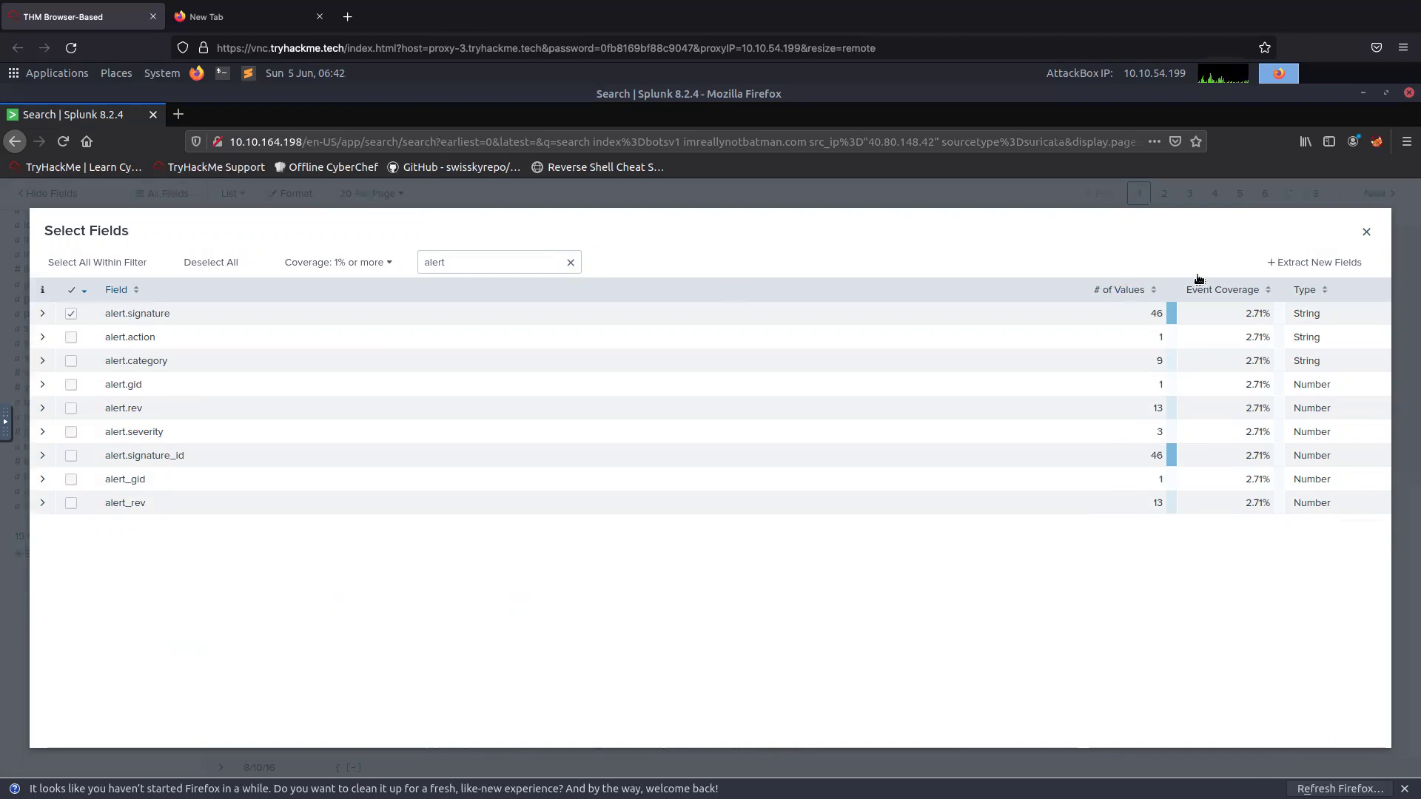
{"action": "left_click", "coordinate": [1312, 264]}
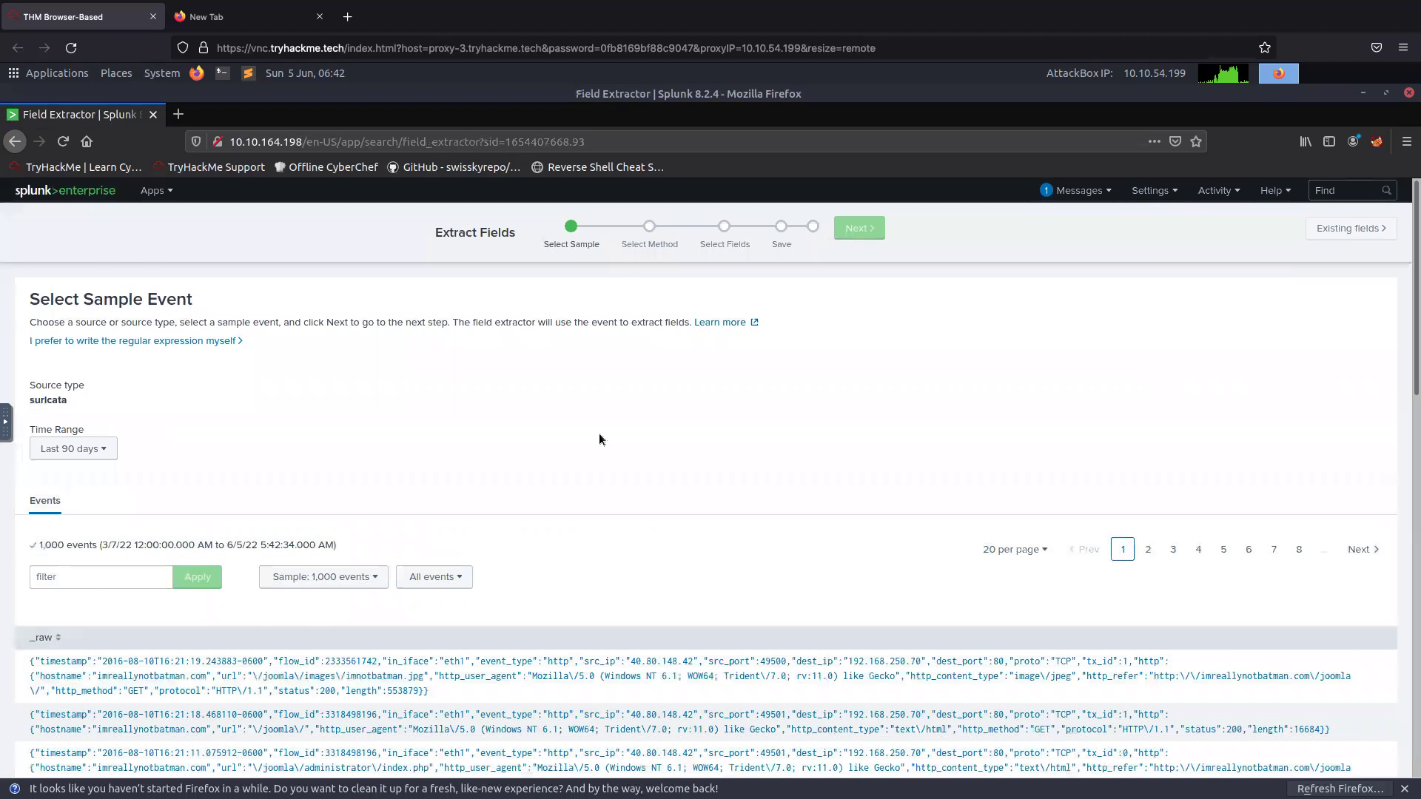
{"action": "scroll", "coordinate": [599, 439], "scroll_direction": "down", "scroll_amount": 2}
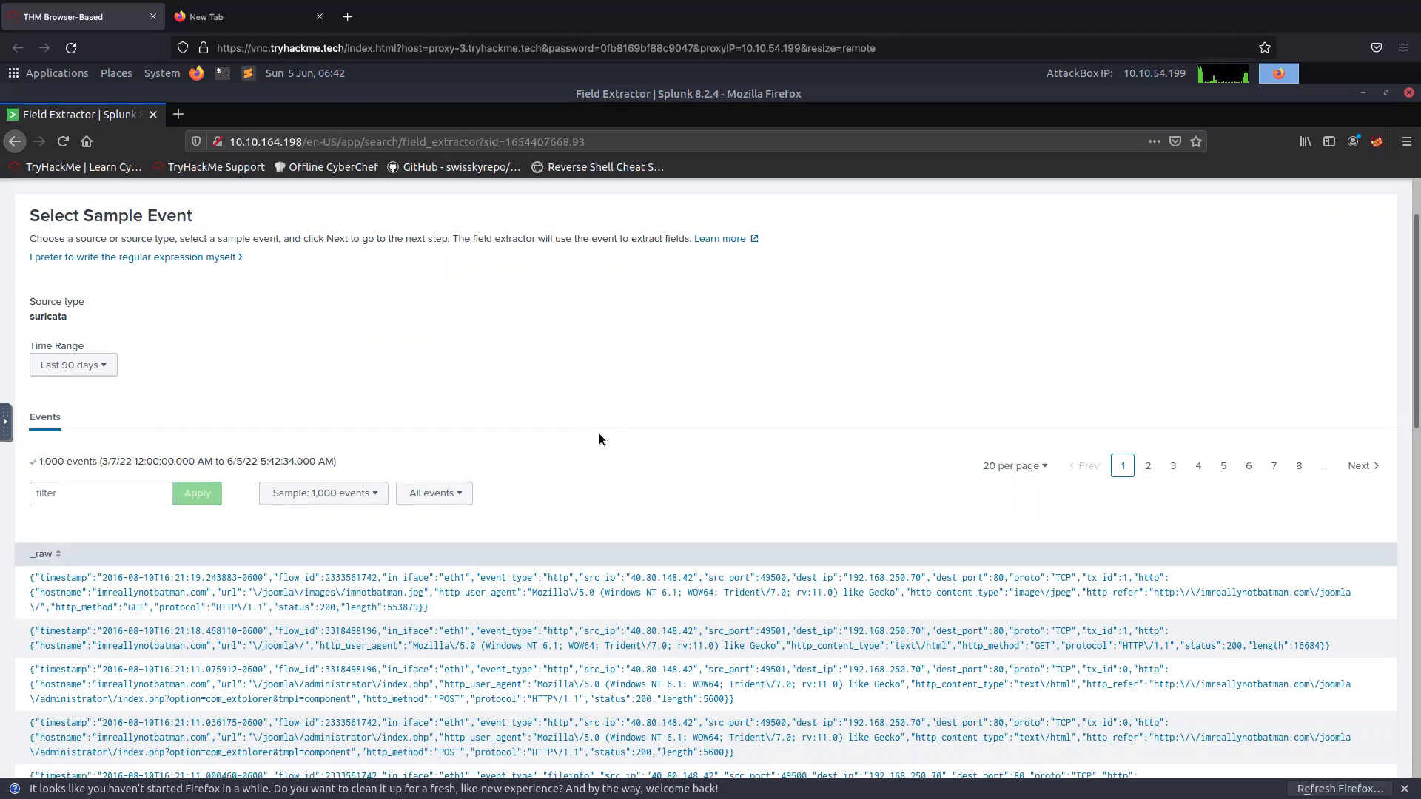
{"action": "scroll", "coordinate": [601, 433], "scroll_direction": "down", "scroll_amount": 5}
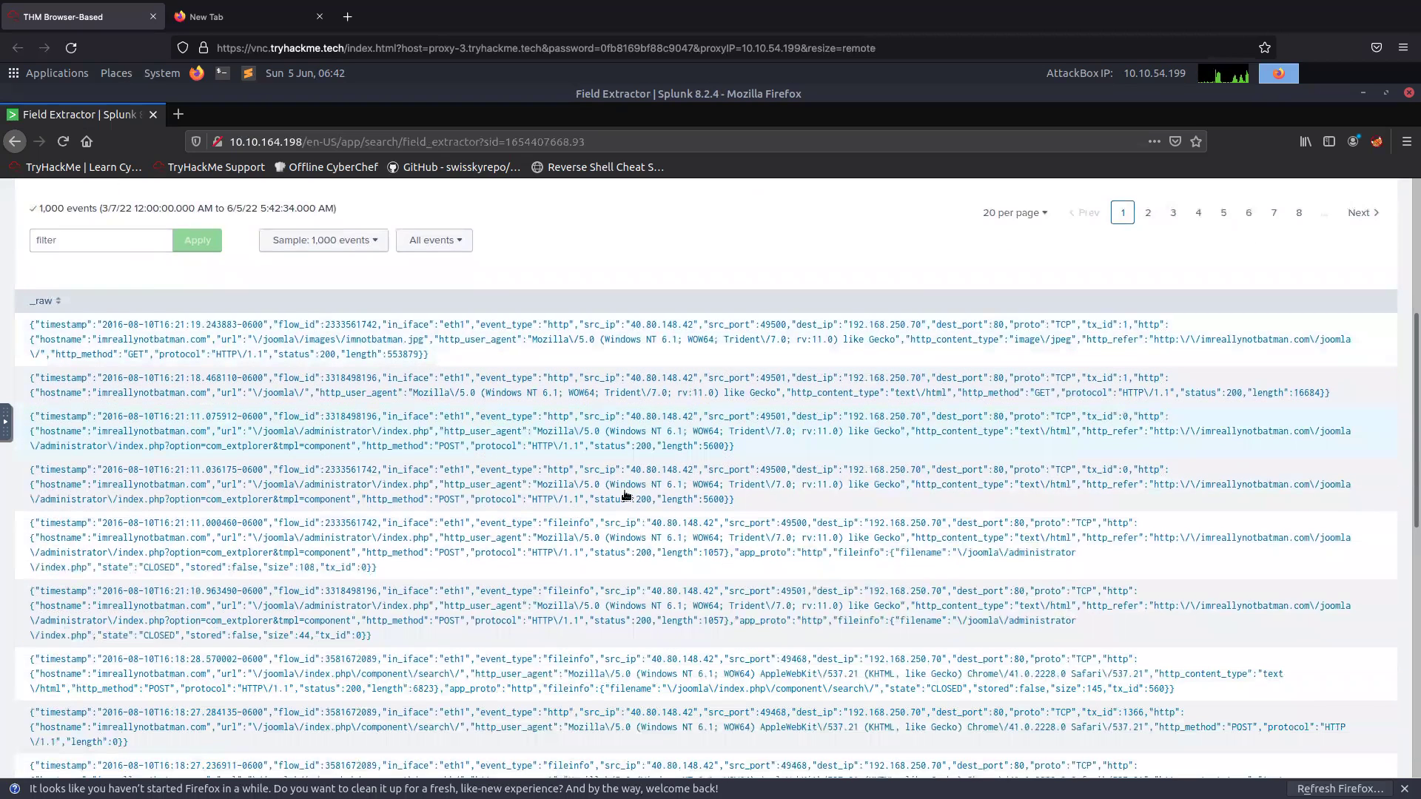
{"action": "scroll", "coordinate": [625, 497], "scroll_direction": "up", "scroll_amount": 3}
{"action": "scroll", "coordinate": [625, 498], "scroll_direction": "up", "scroll_amount": 4}
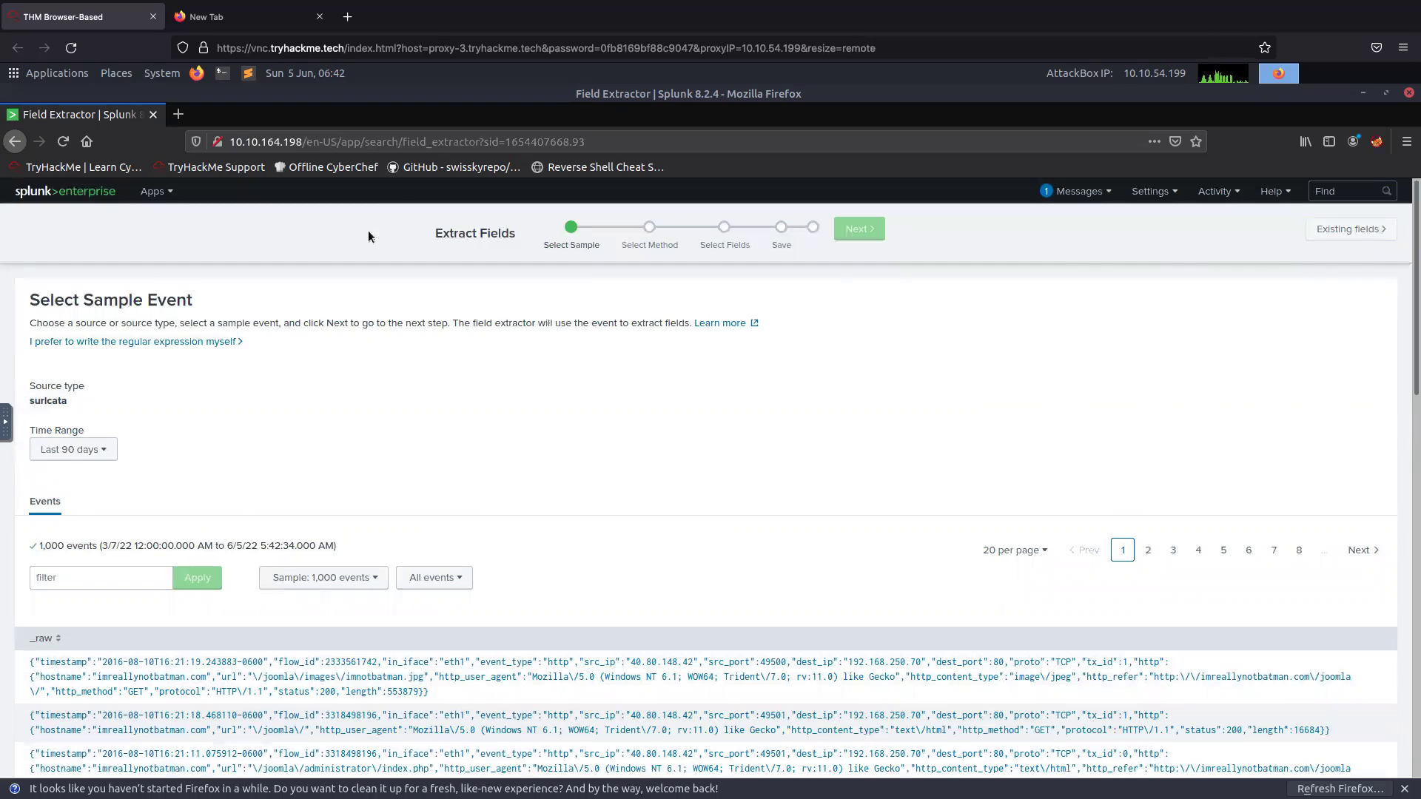
{"action": "scroll", "coordinate": [309, 436], "scroll_direction": "down", "scroll_amount": 9}
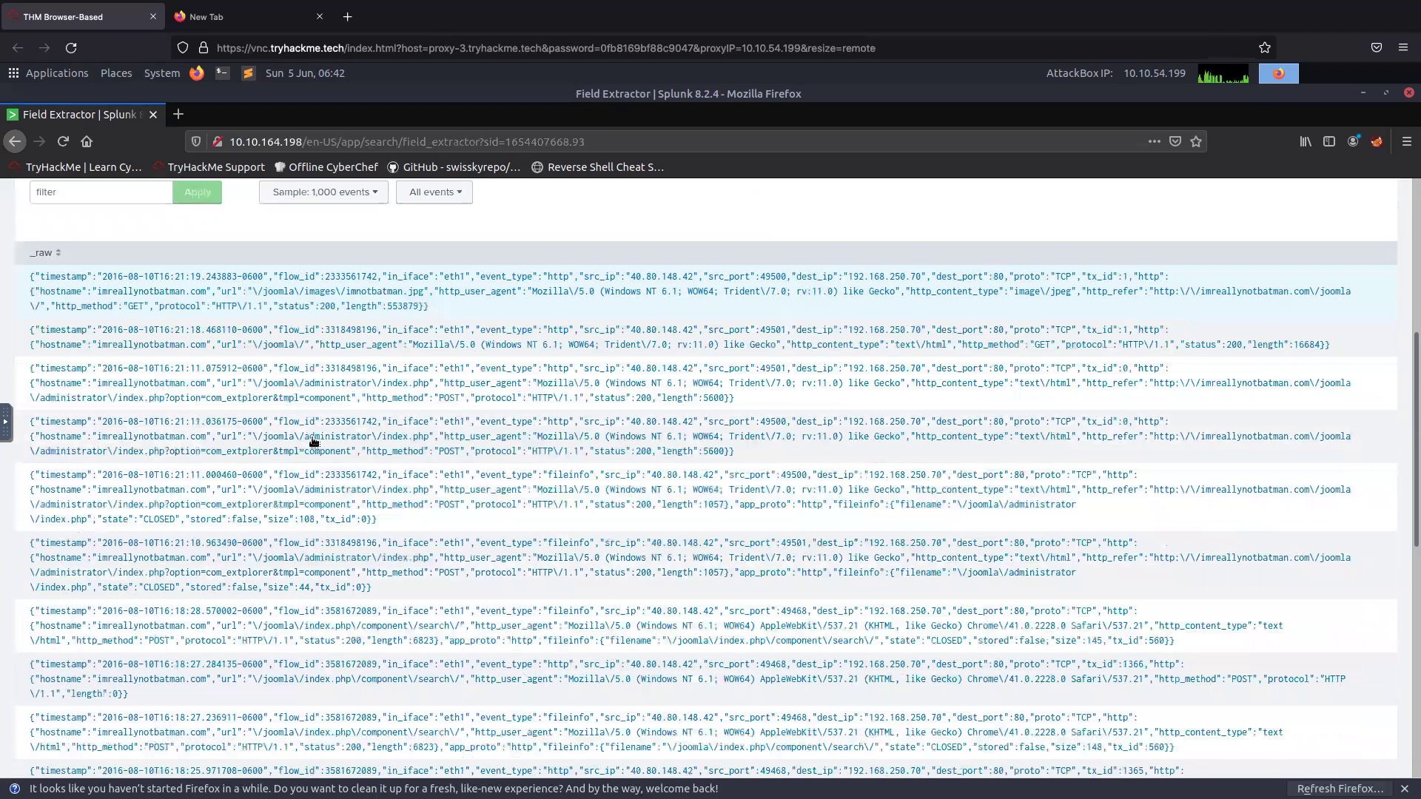
{"action": "scroll", "coordinate": [314, 442], "scroll_direction": "down", "scroll_amount": 13}
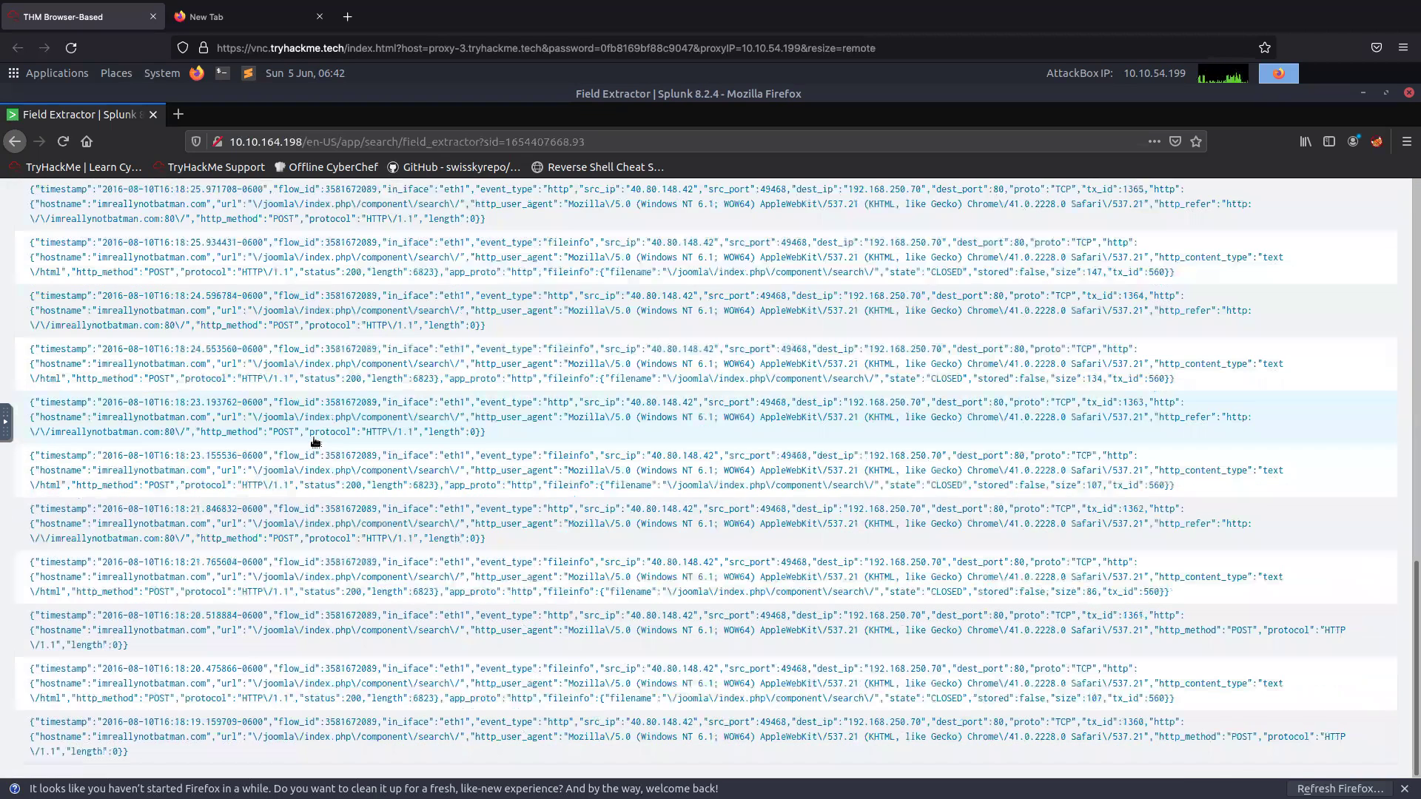
{"action": "scroll", "coordinate": [316, 441], "scroll_direction": "up", "scroll_amount": 5}
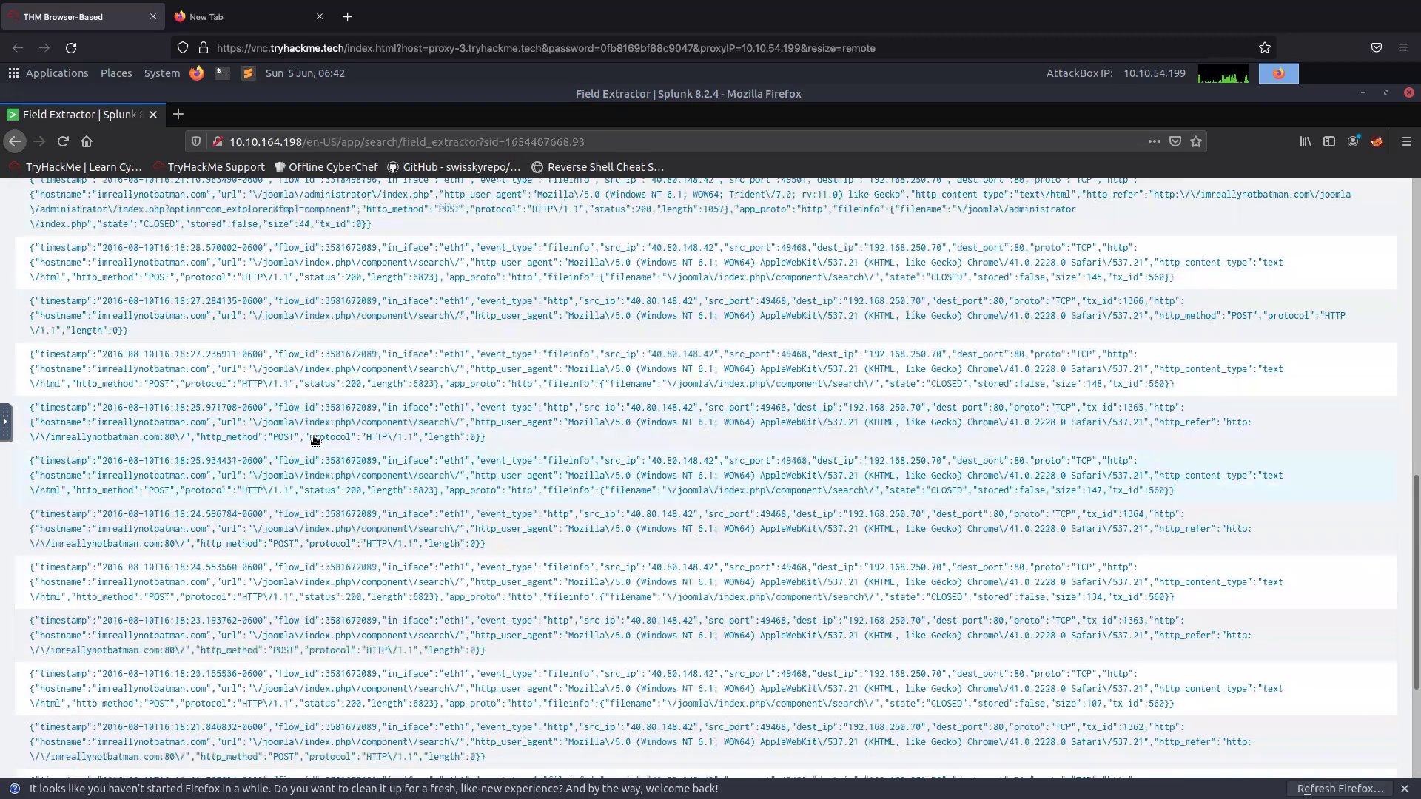
{"action": "scroll", "coordinate": [315, 441], "scroll_direction": "up", "scroll_amount": 17}
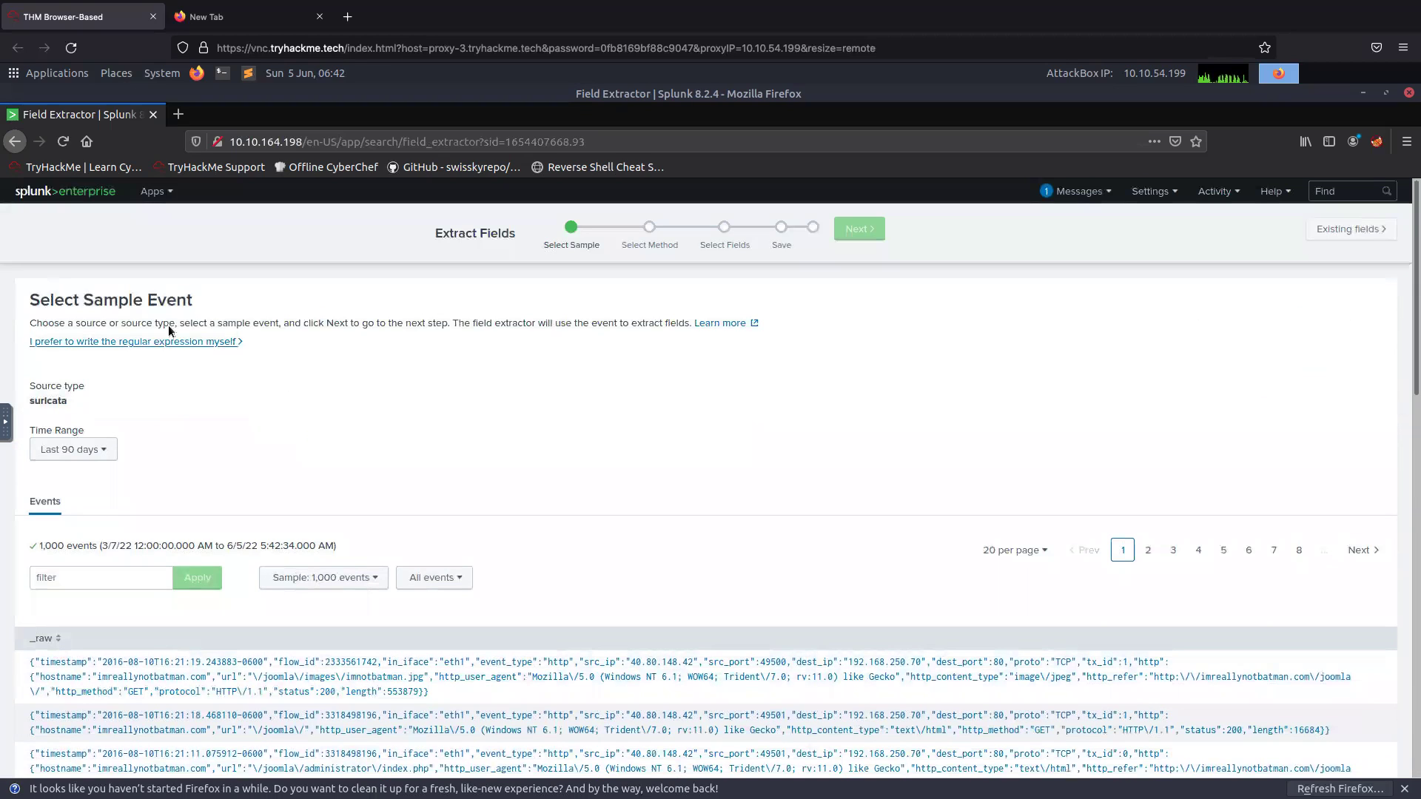
{"action": "left_click", "coordinate": [178, 343]}
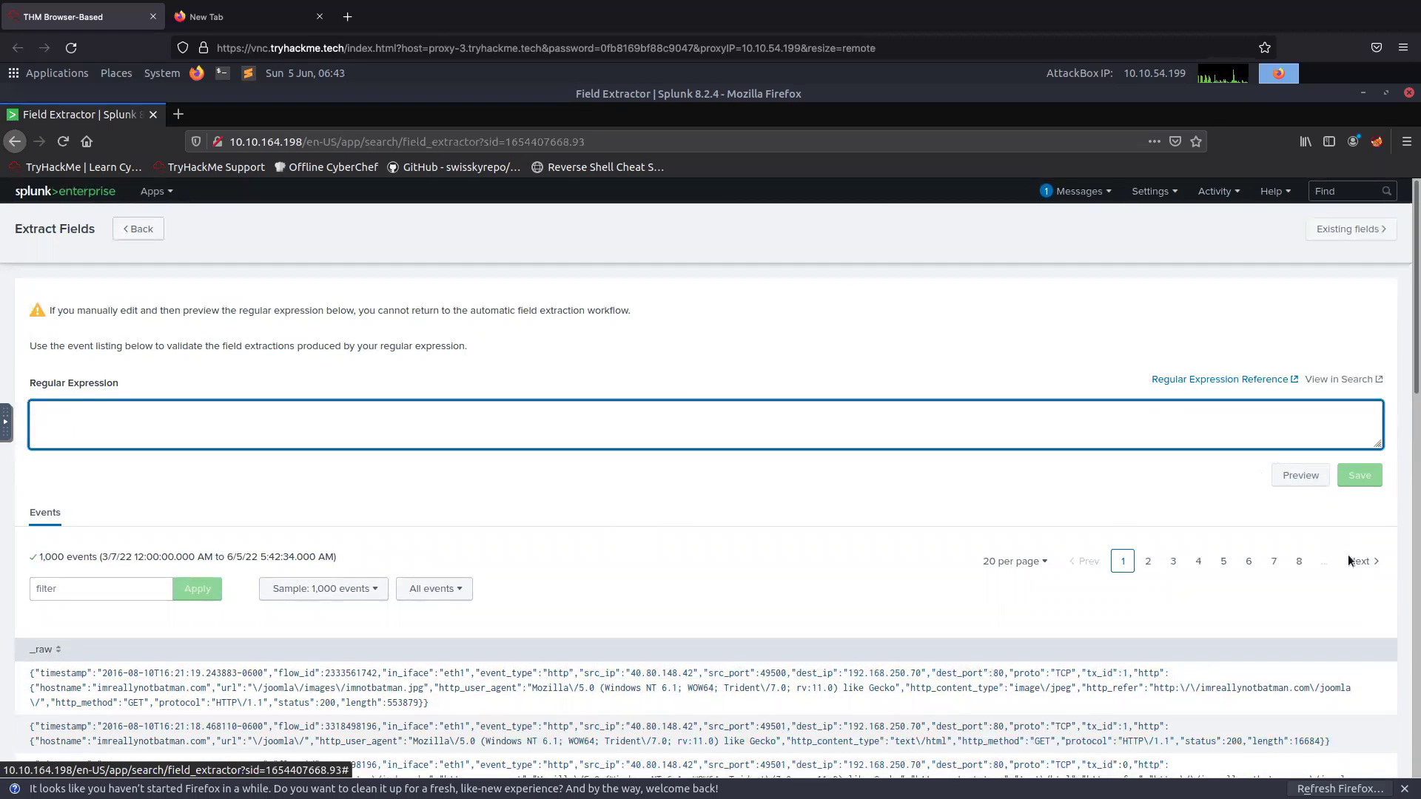
{"action": "left_click", "coordinate": [1343, 231]}
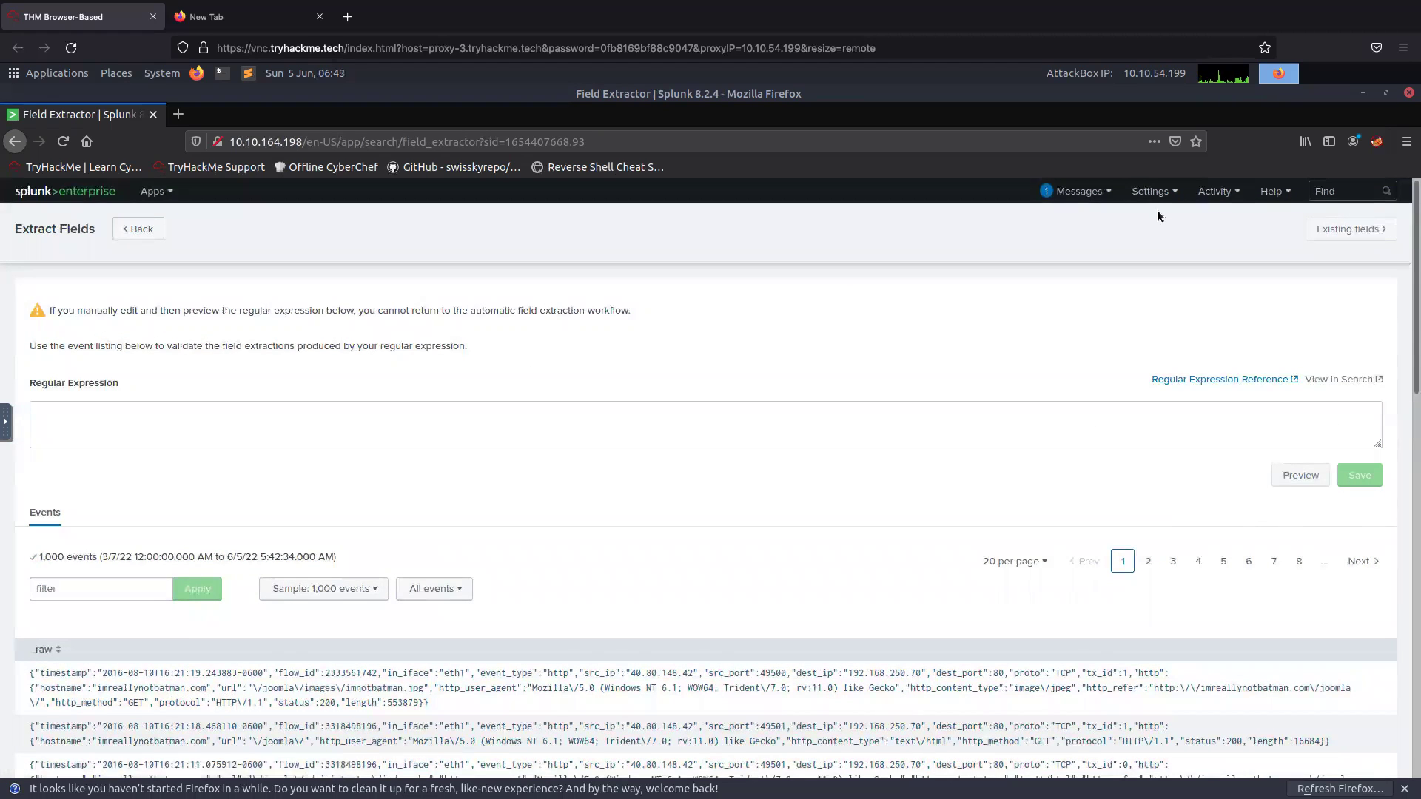
{"action": "left_click", "coordinate": [140, 230]}
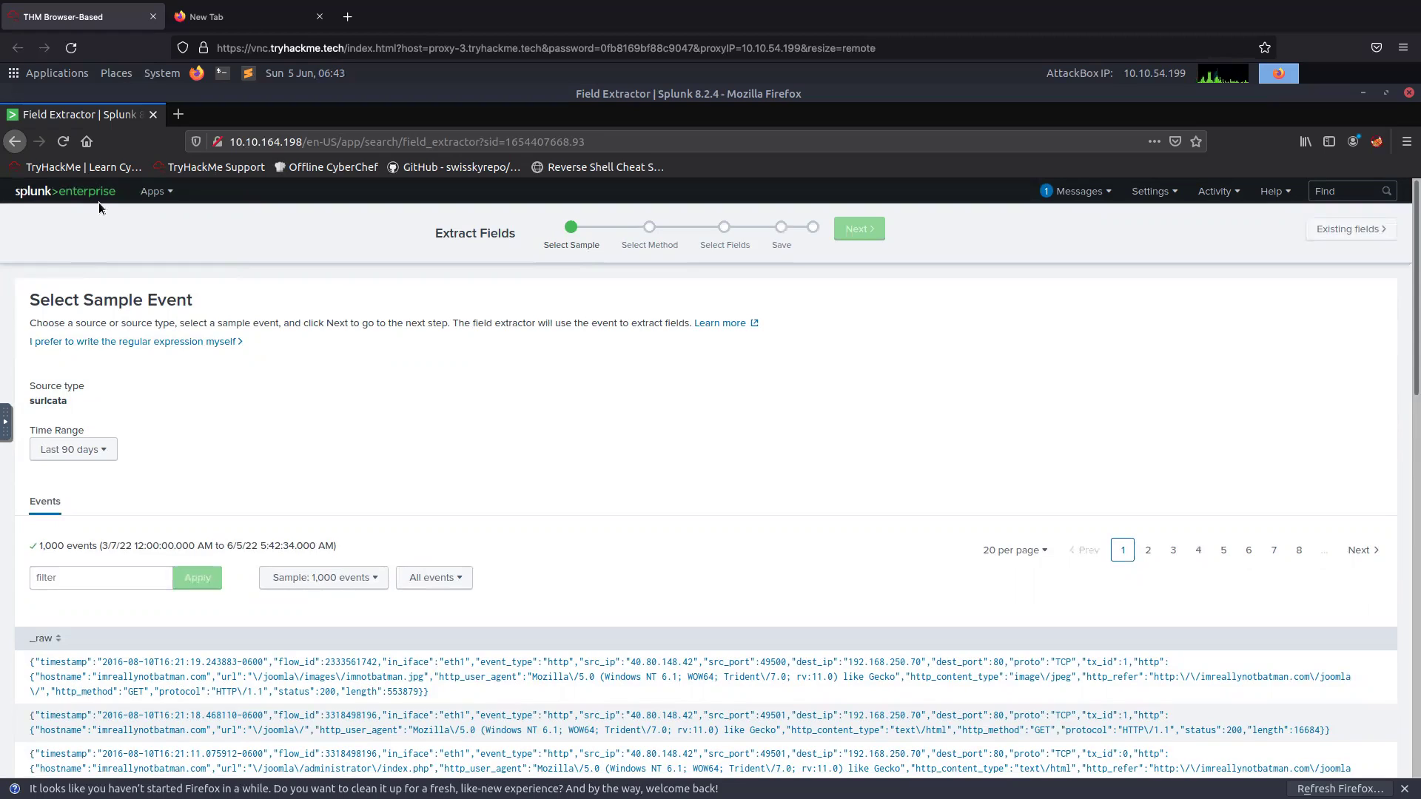
{"action": "scroll", "coordinate": [153, 450], "scroll_direction": "down", "scroll_amount": 3}
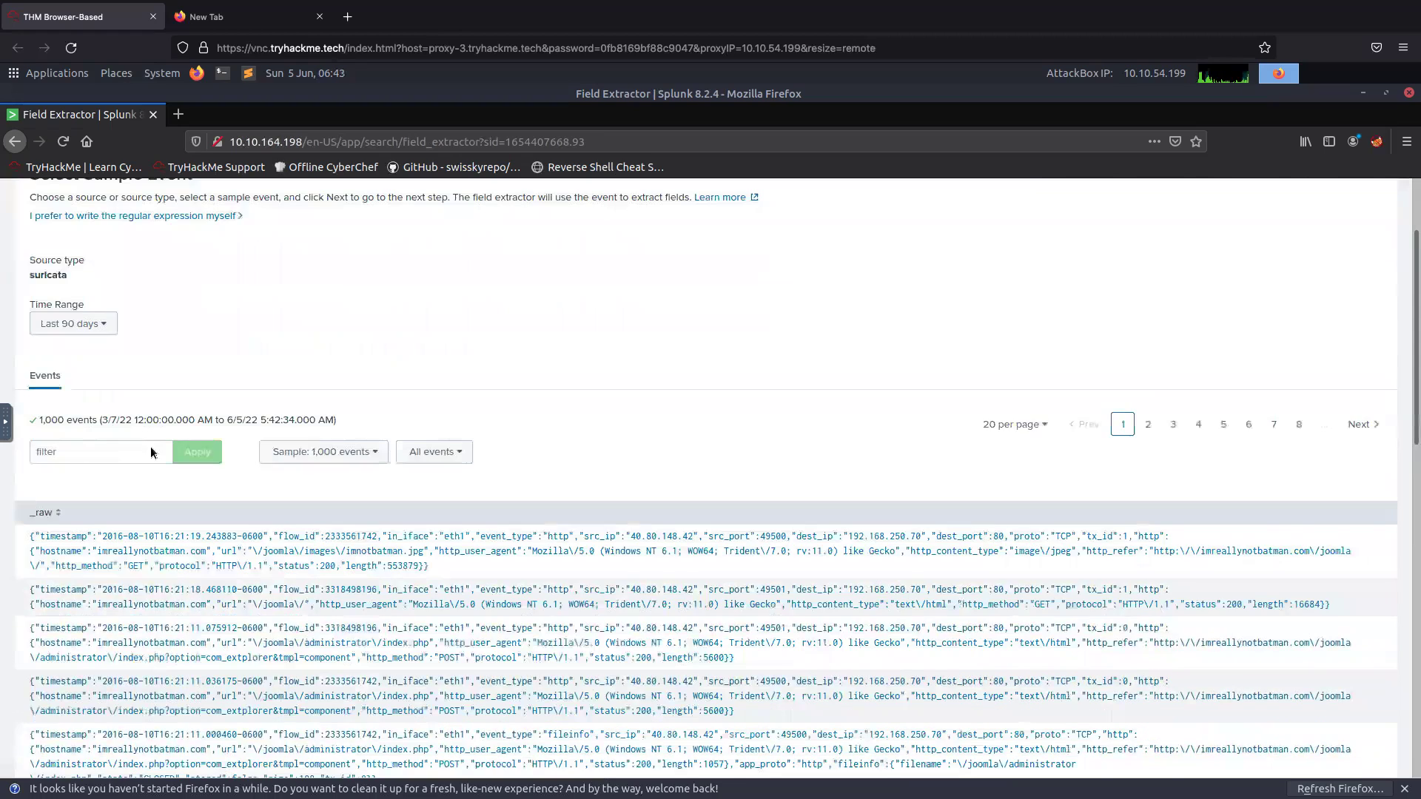
{"action": "scroll", "coordinate": [151, 451], "scroll_direction": "down", "scroll_amount": 3}
{"action": "scroll", "coordinate": [154, 452], "scroll_direction": "down", "scroll_amount": 7}
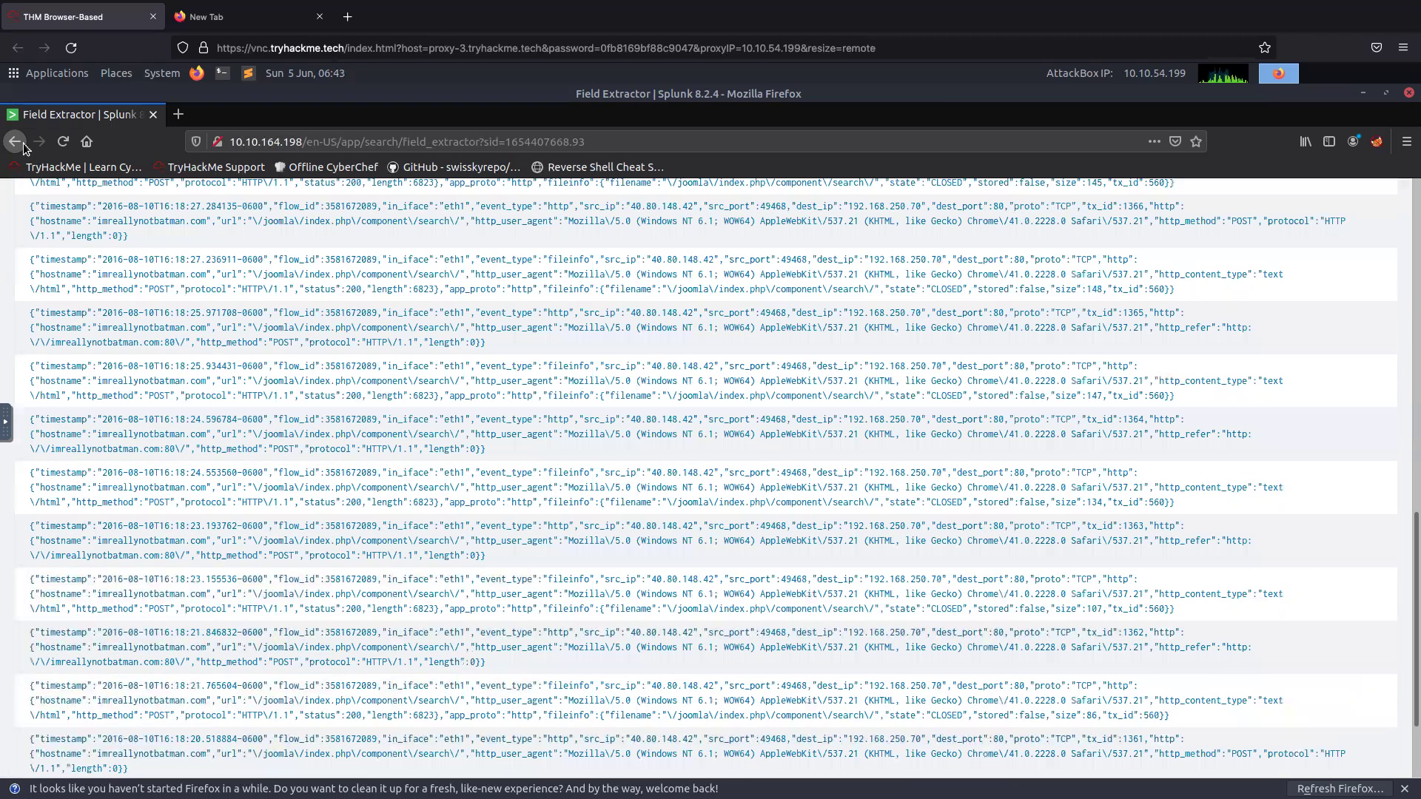
{"action": "left_click", "coordinate": [22, 146]}
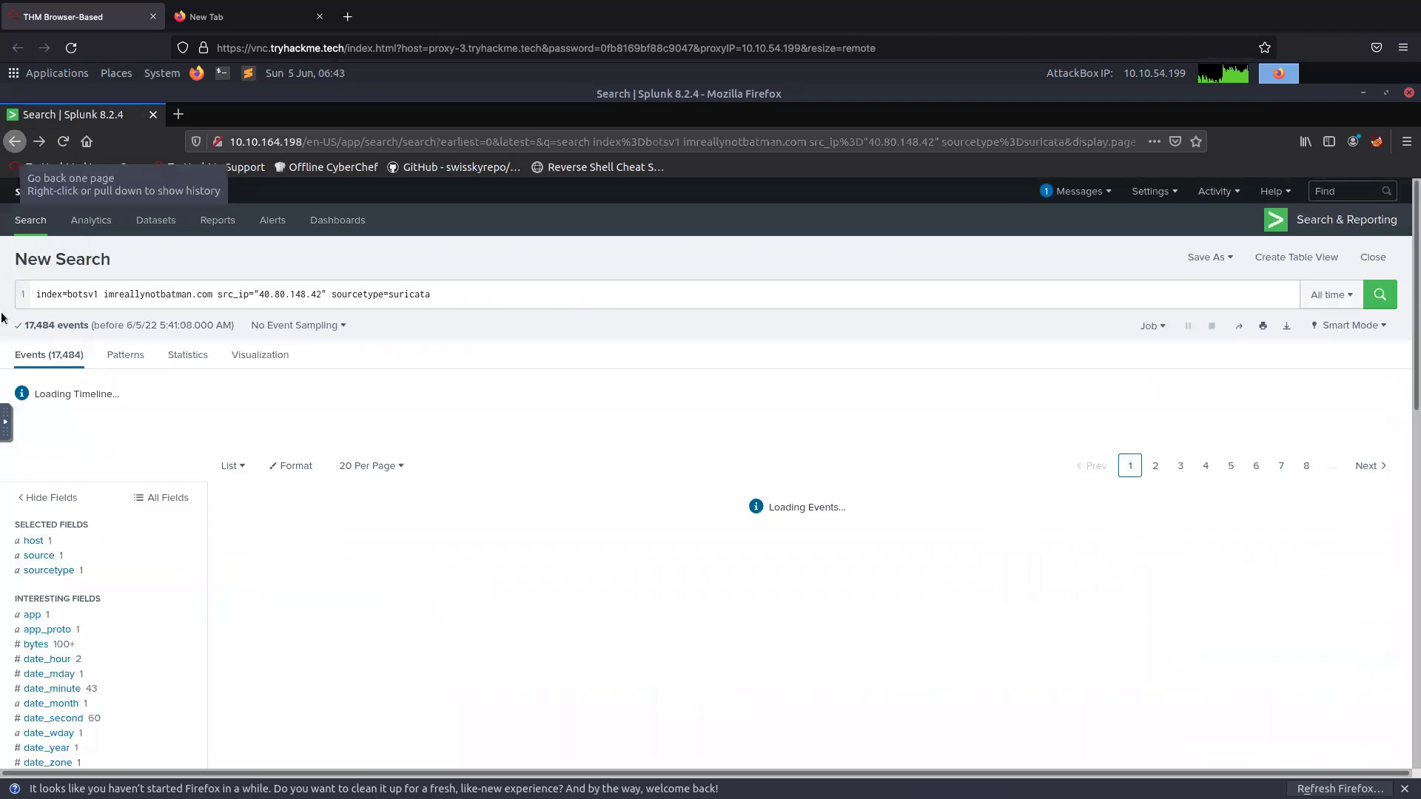
- Expand alert.signature in the full field list of the suricata events, examine its signature values, and return to the event list
{"action": "scroll", "coordinate": [74, 435], "scroll_direction": "down", "scroll_amount": 3}
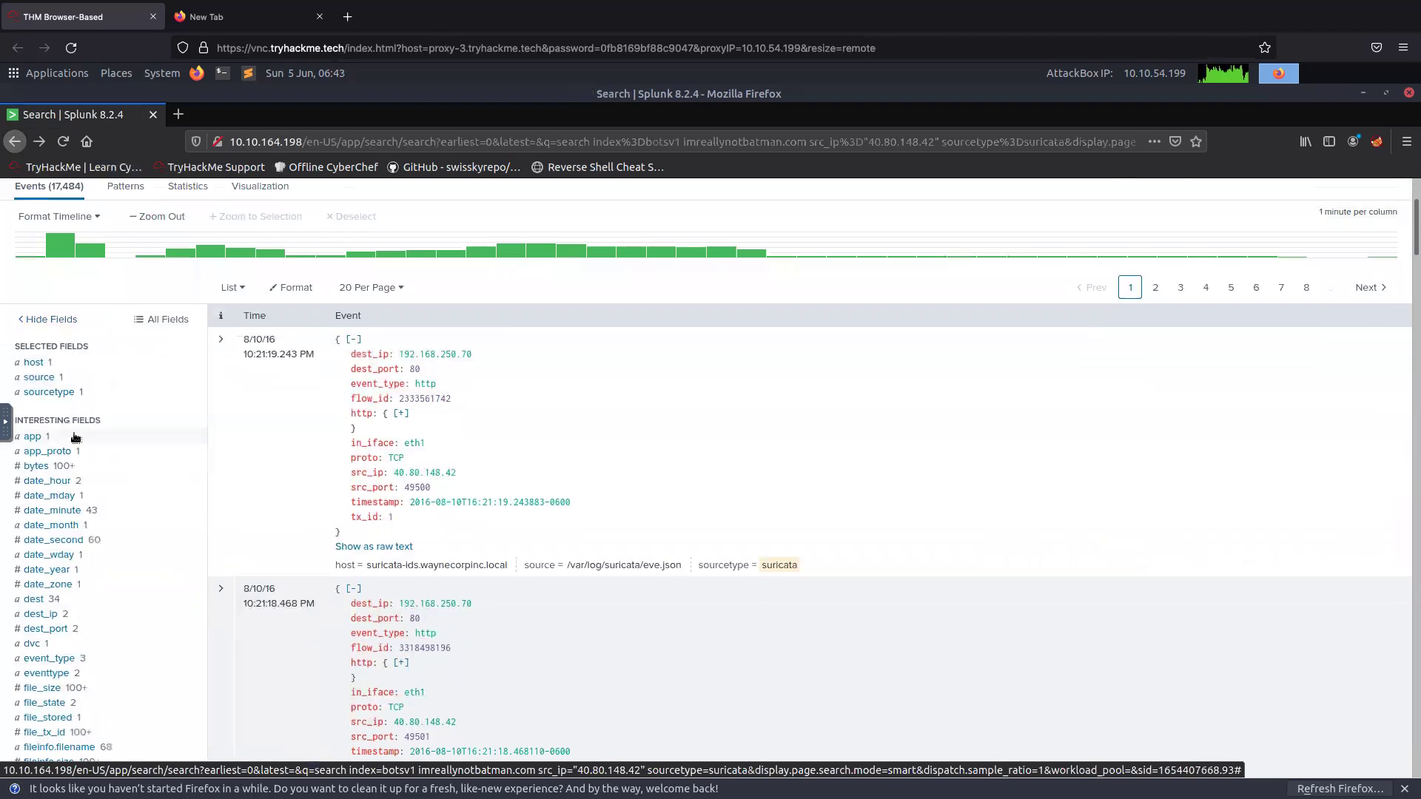
{"action": "scroll", "coordinate": [75, 437], "scroll_direction": "down", "scroll_amount": 10}
{"action": "scroll", "coordinate": [74, 438], "scroll_direction": "down", "scroll_amount": 6}
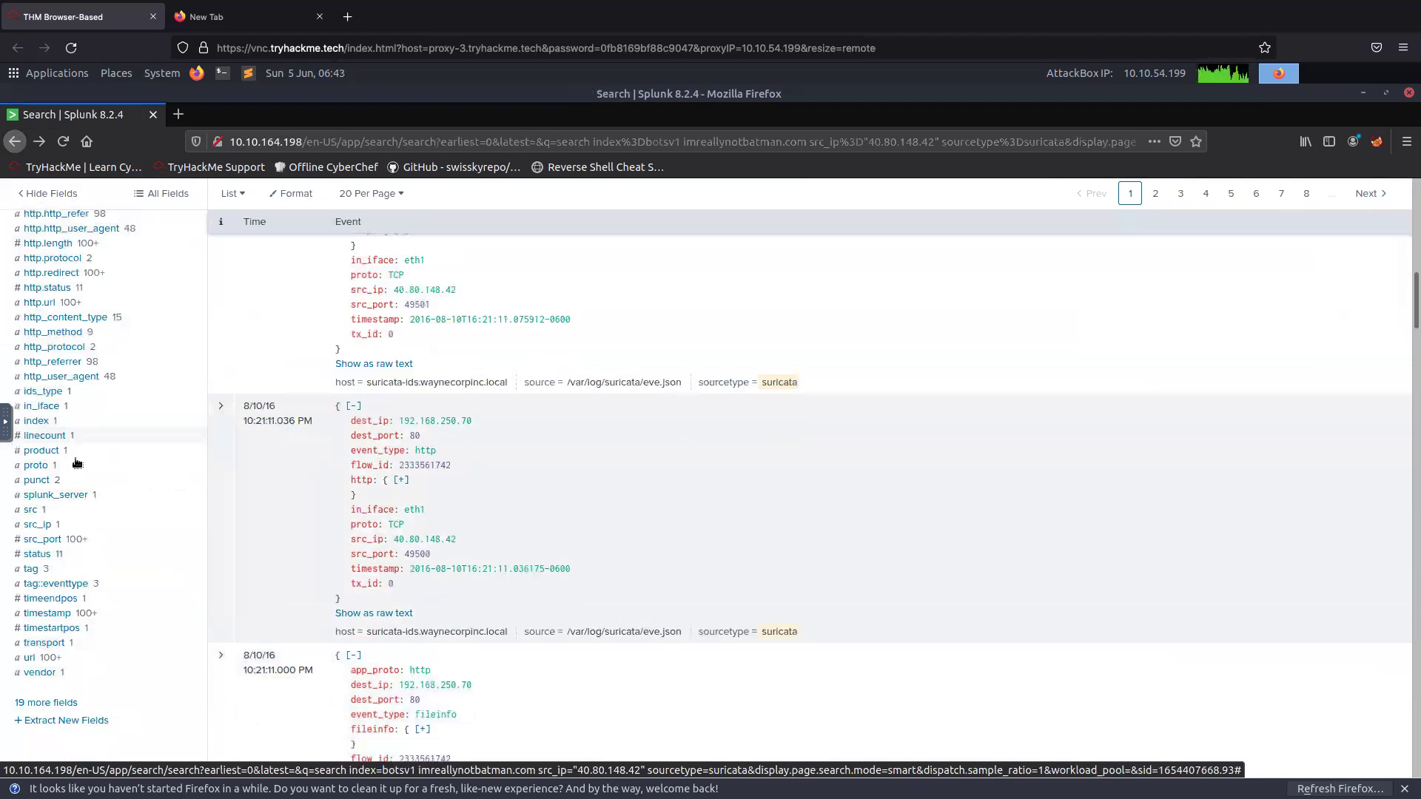
{"action": "left_click", "coordinate": [48, 538]}
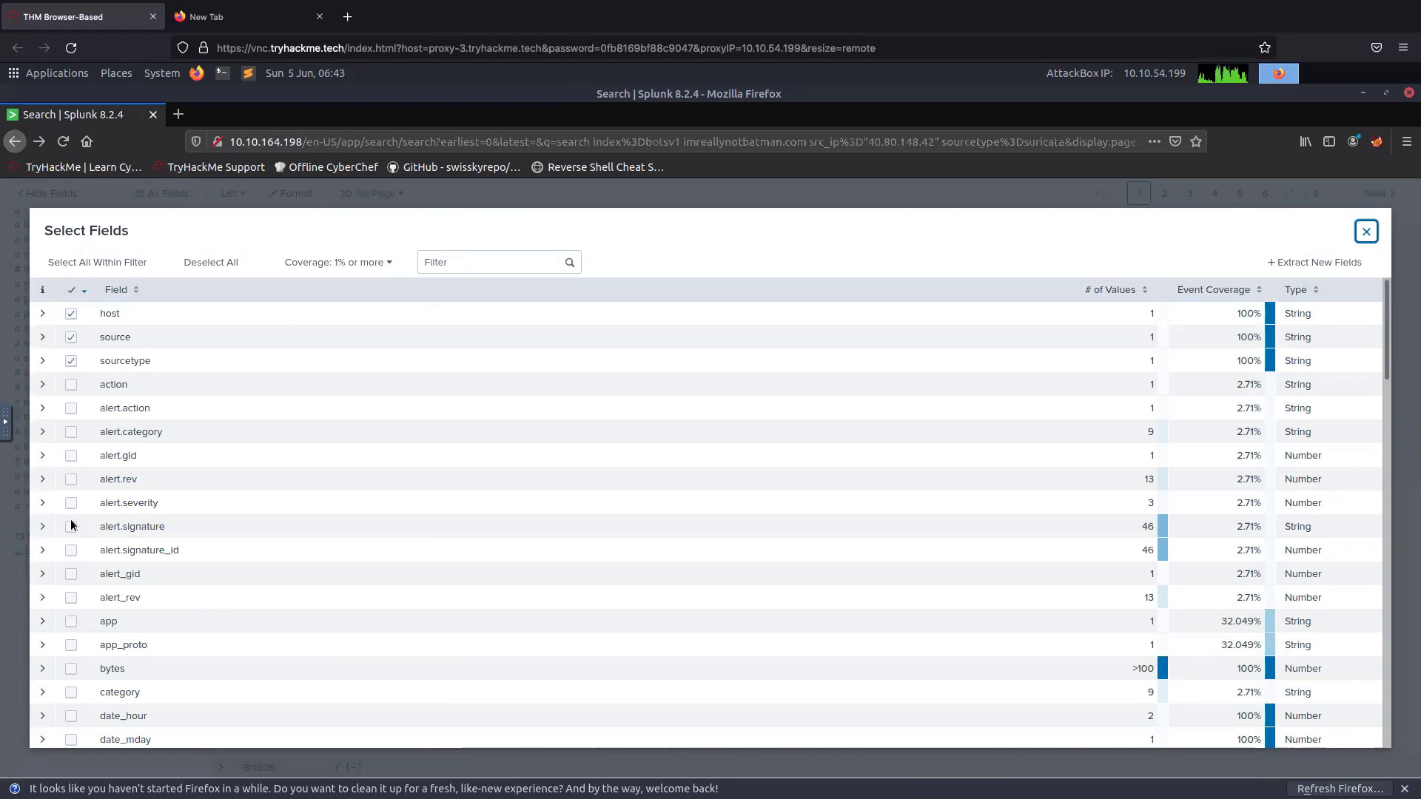
{"action": "left_click", "coordinate": [120, 527]}
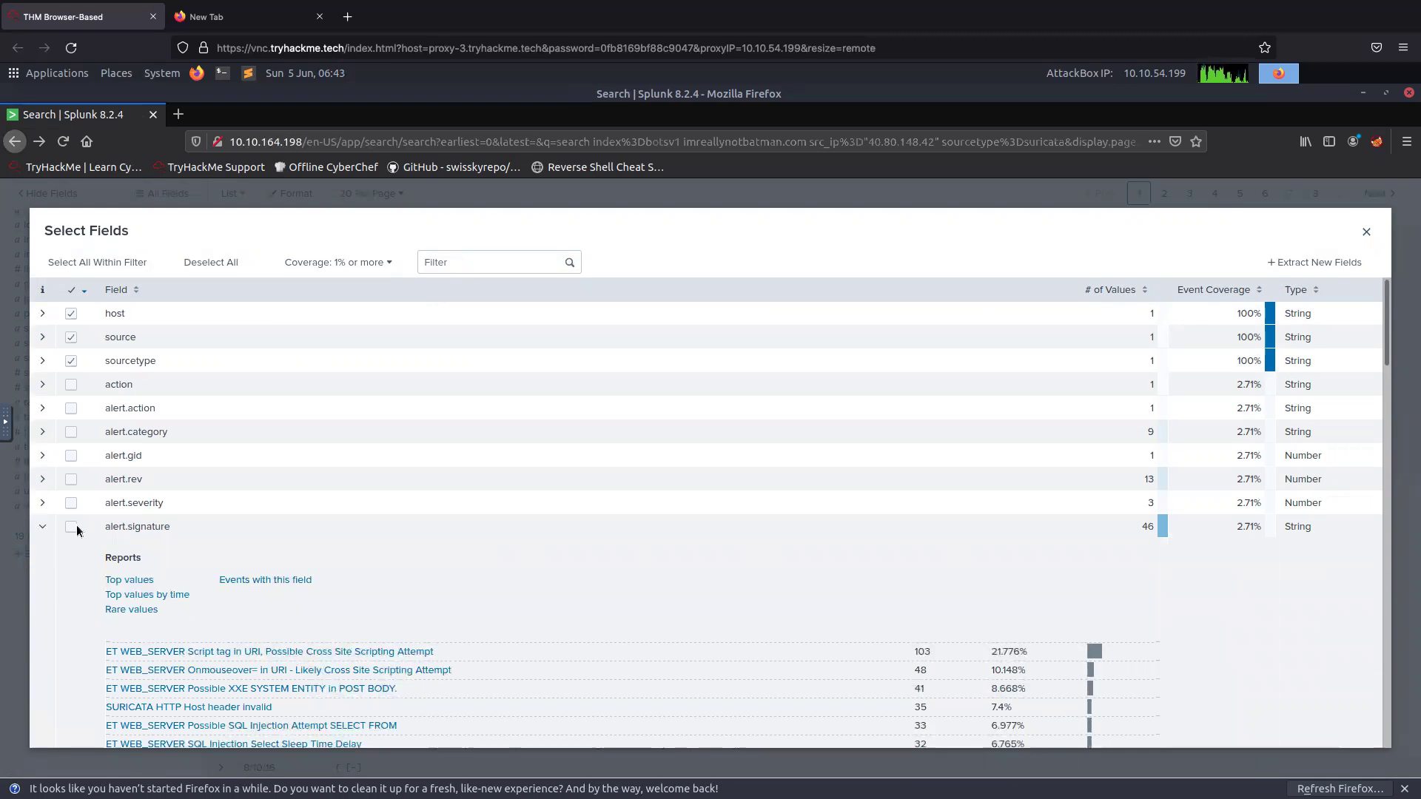
{"action": "scroll", "coordinate": [190, 565], "scroll_direction": "down", "scroll_amount": 2}
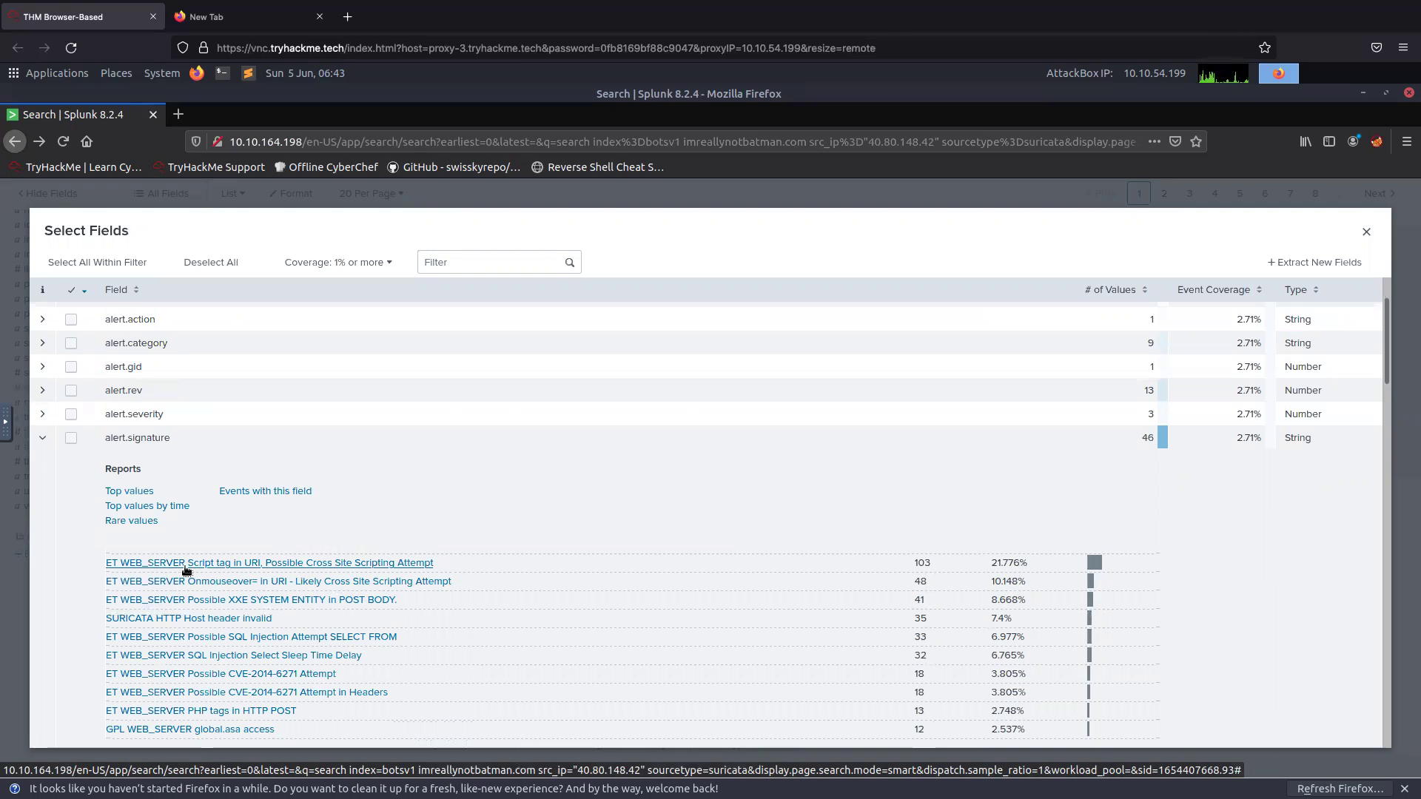
{"action": "scroll", "coordinate": [186, 570], "scroll_direction": "down", "scroll_amount": 1}
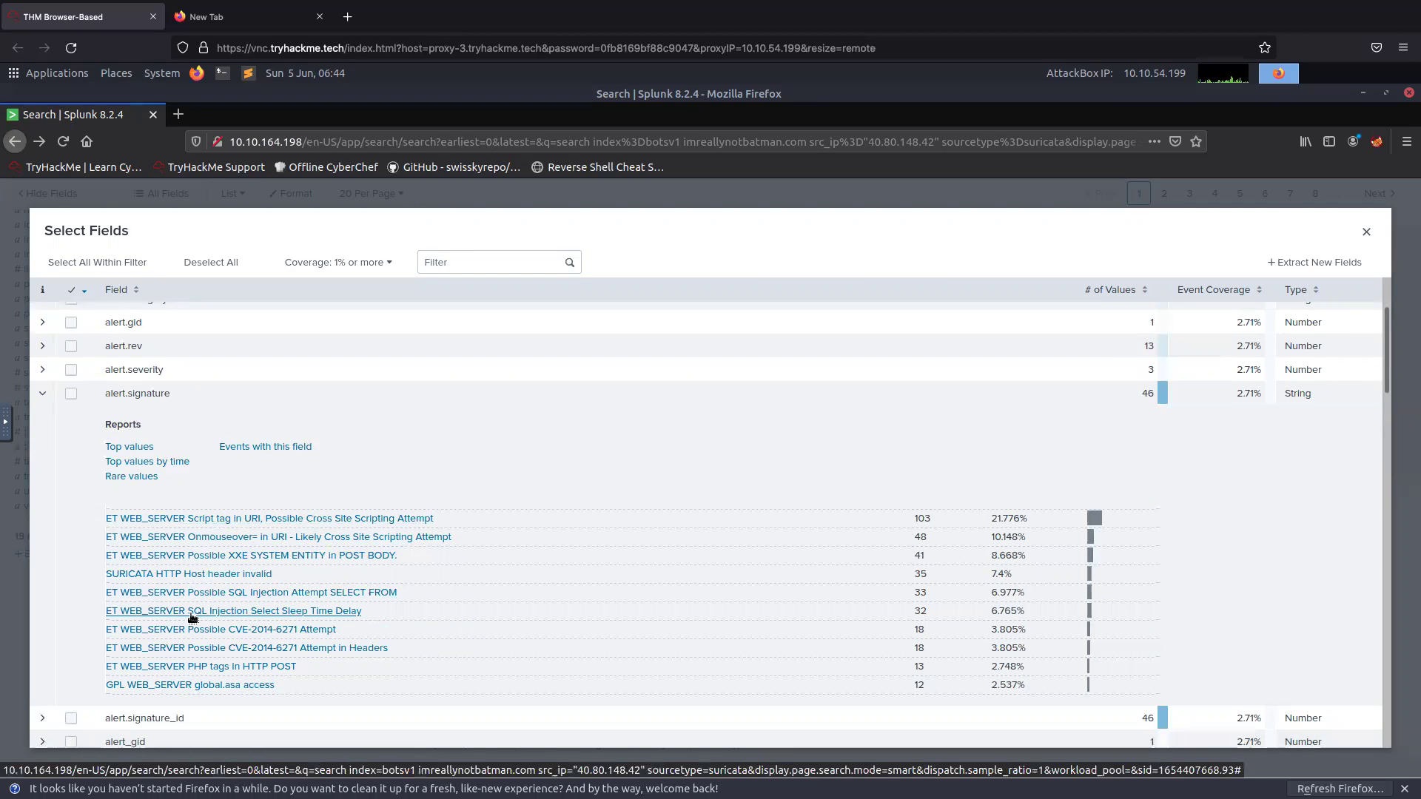
{"action": "scroll", "coordinate": [241, 610], "scroll_direction": "up", "scroll_amount": 2}
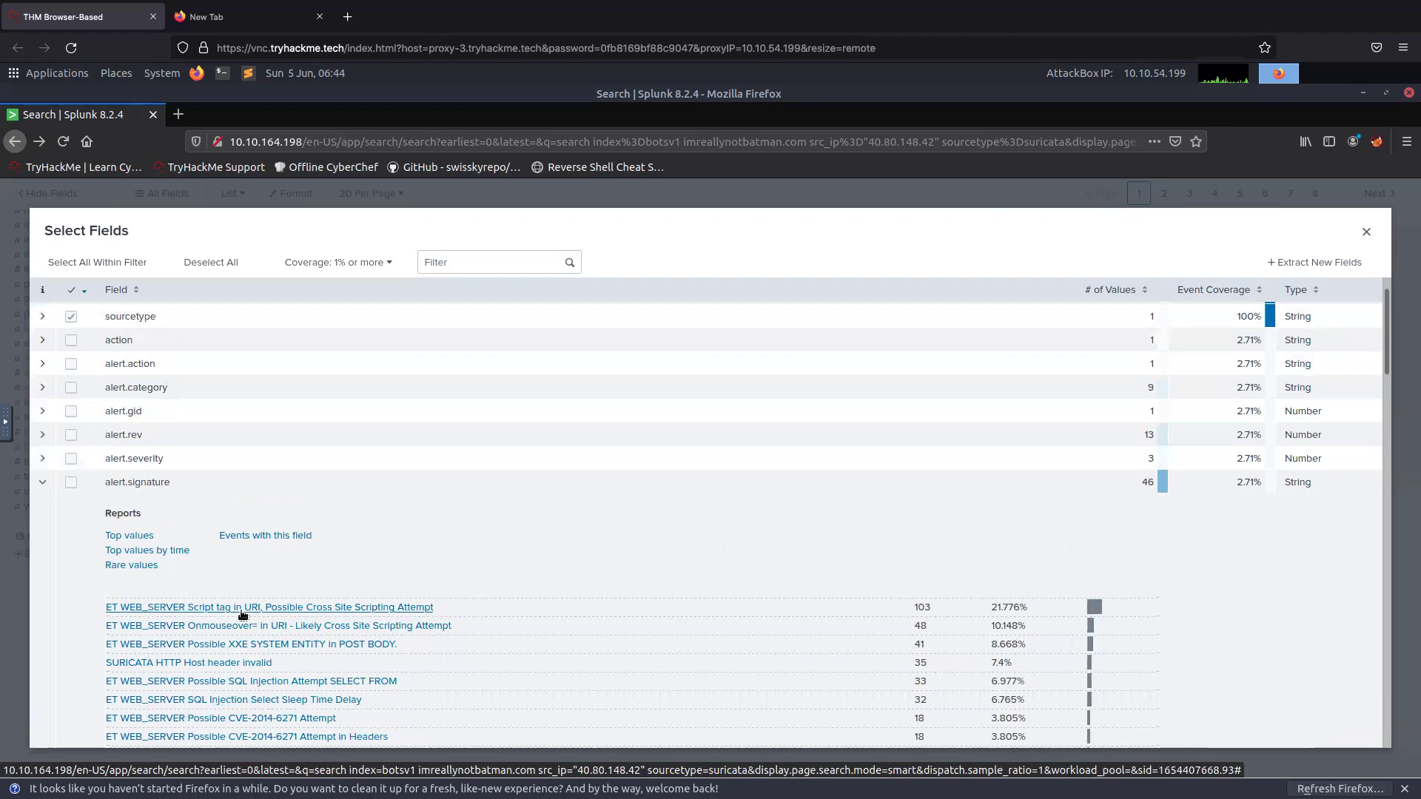
{"action": "scroll", "coordinate": [243, 615], "scroll_direction": "down", "scroll_amount": 2}
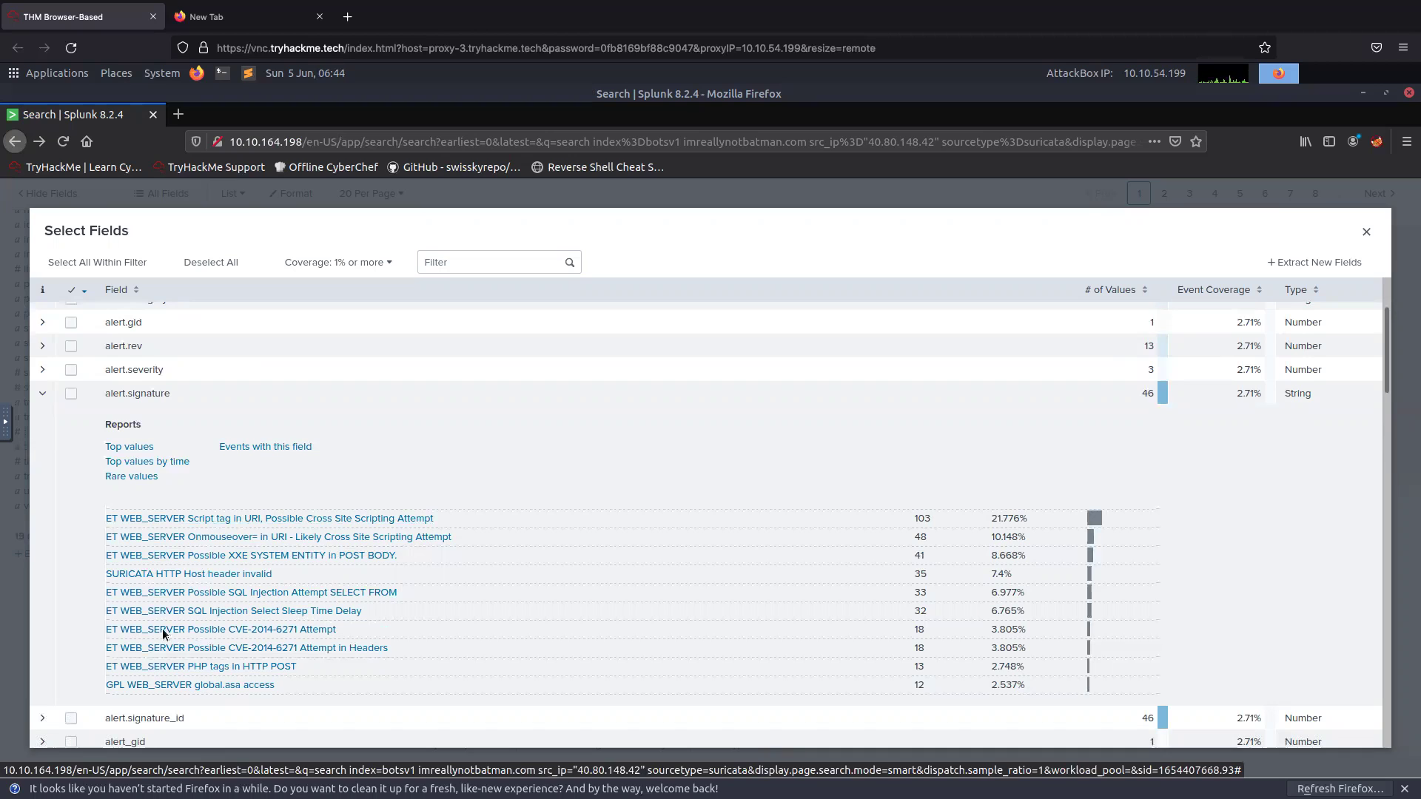
{"action": "left_click", "coordinate": [1366, 232]}
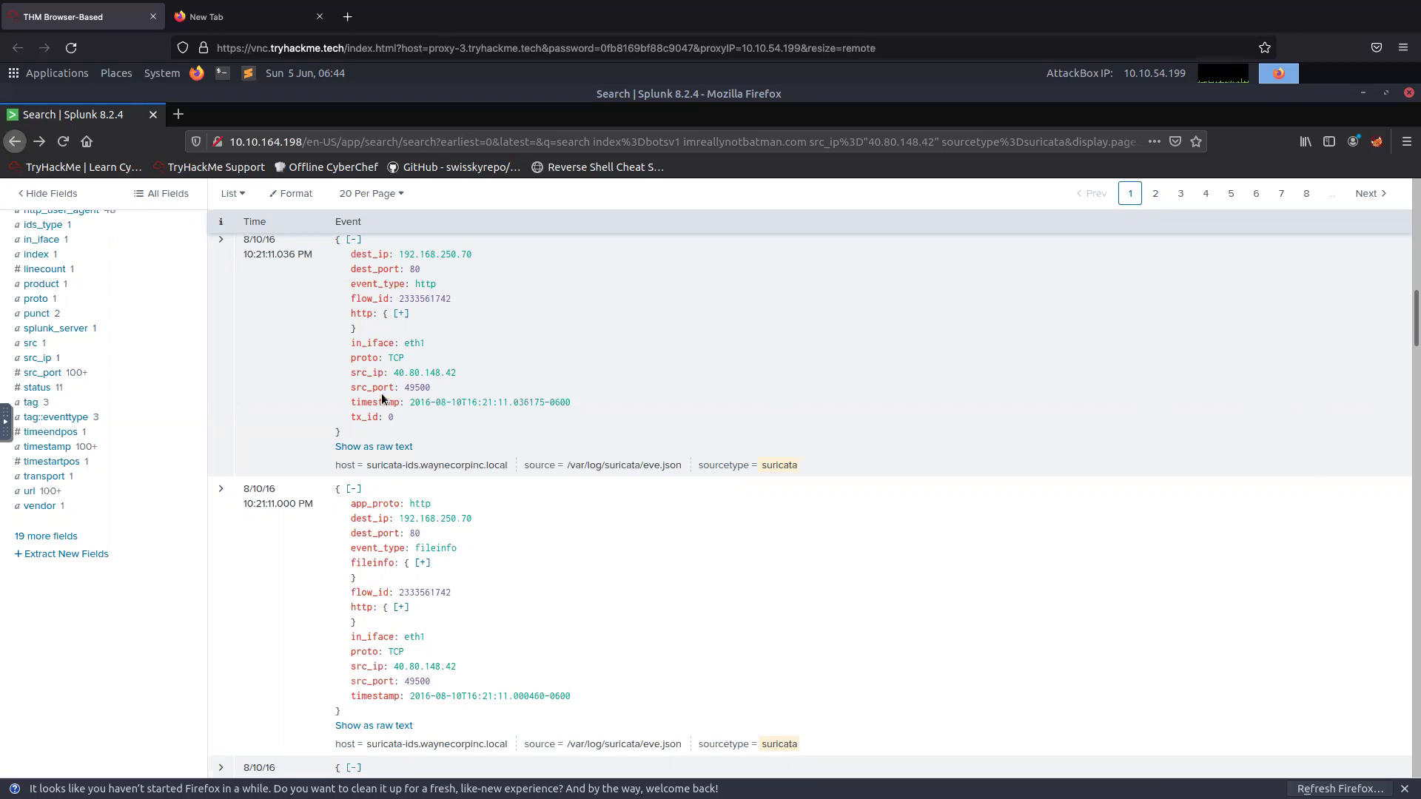
{"action": "scroll", "coordinate": [382, 397], "scroll_direction": "up", "scroll_amount": 1}
{"action": "scroll", "coordinate": [382, 397], "scroll_direction": "up", "scroll_amount": 5}
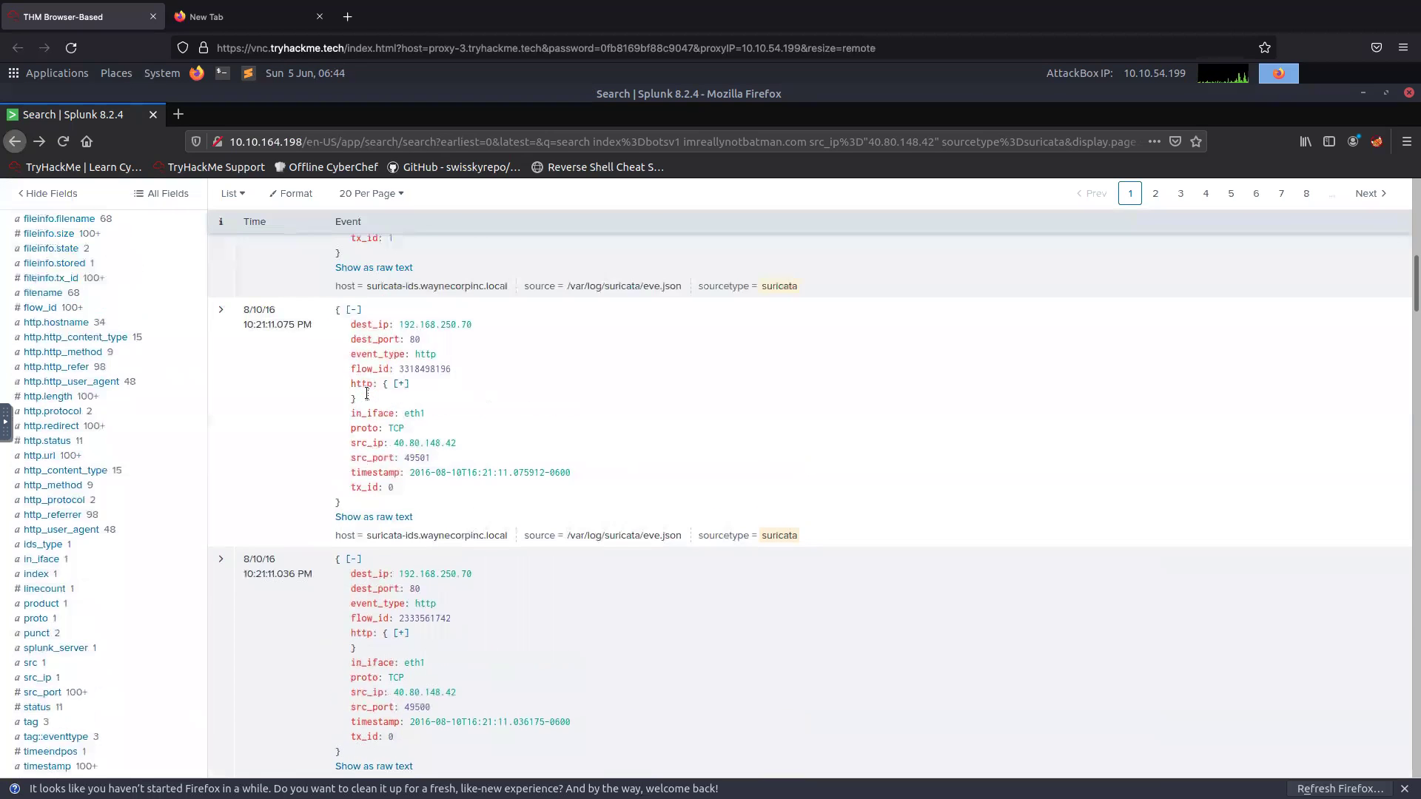
{"action": "scroll", "coordinate": [367, 398], "scroll_direction": "up", "scroll_amount": 6}
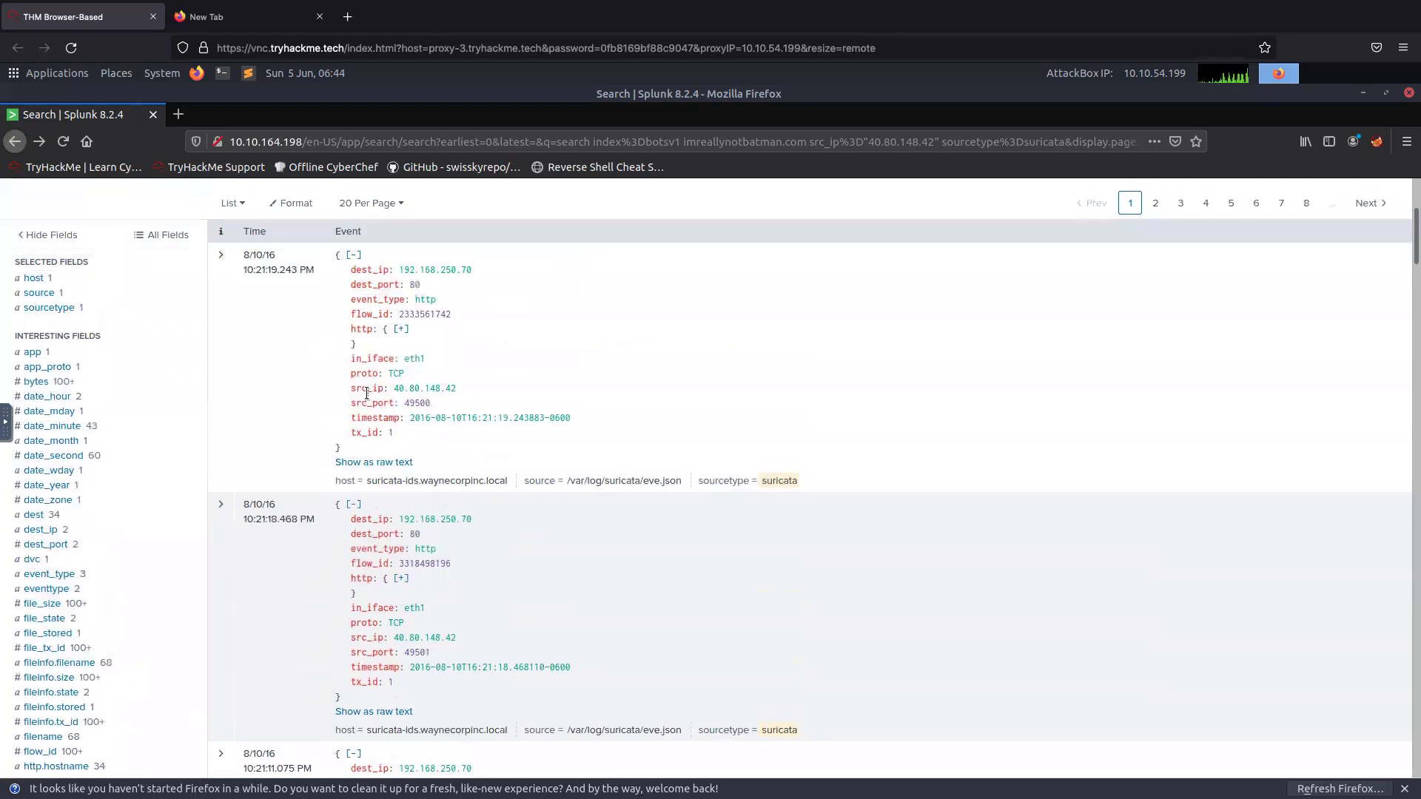
- Open the remaining fields of the suricata events and expand alert.signature to examine its top signature values
{"action": "scroll", "coordinate": [367, 393], "scroll_direction": "up", "scroll_amount": 2}
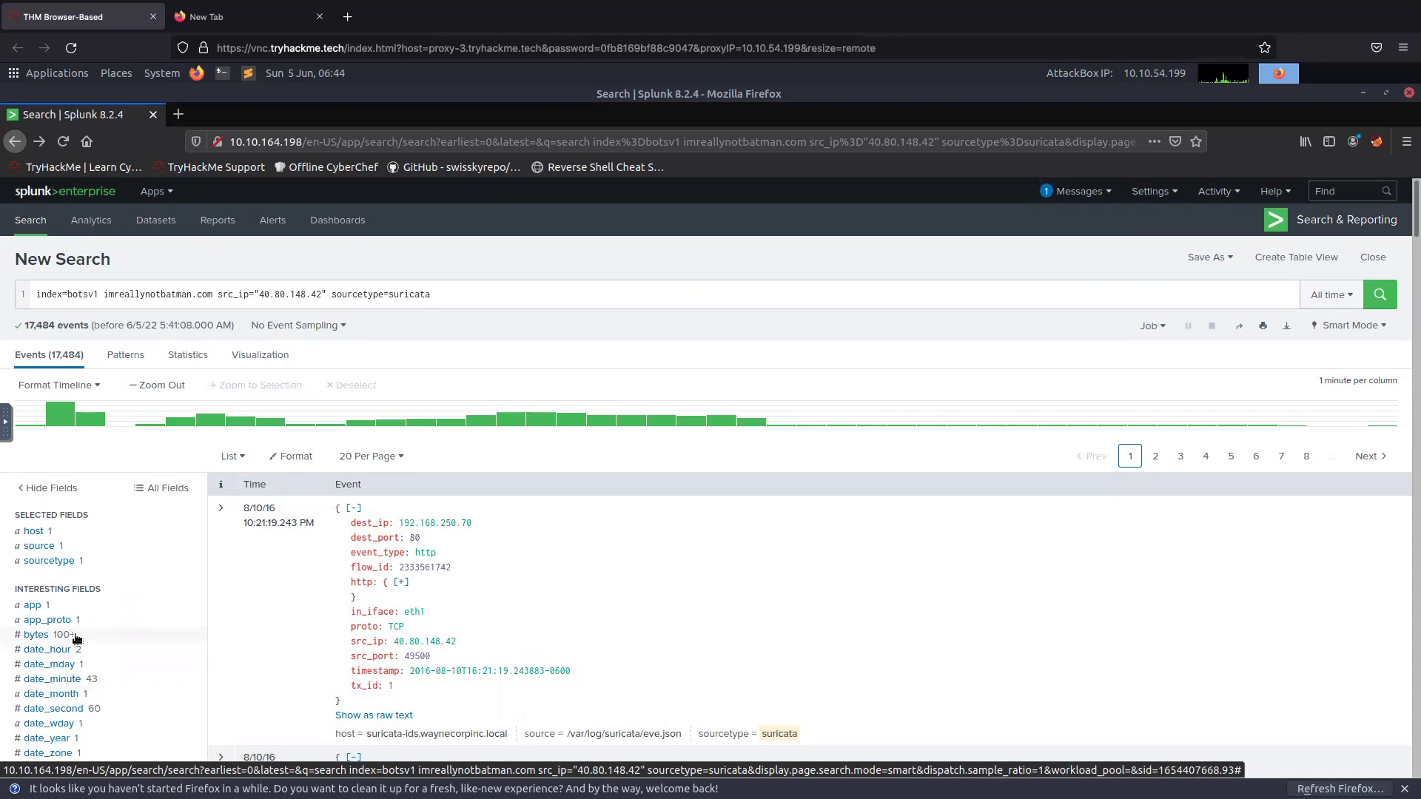
{"action": "scroll", "coordinate": [136, 642], "scroll_direction": "down", "scroll_amount": 3}
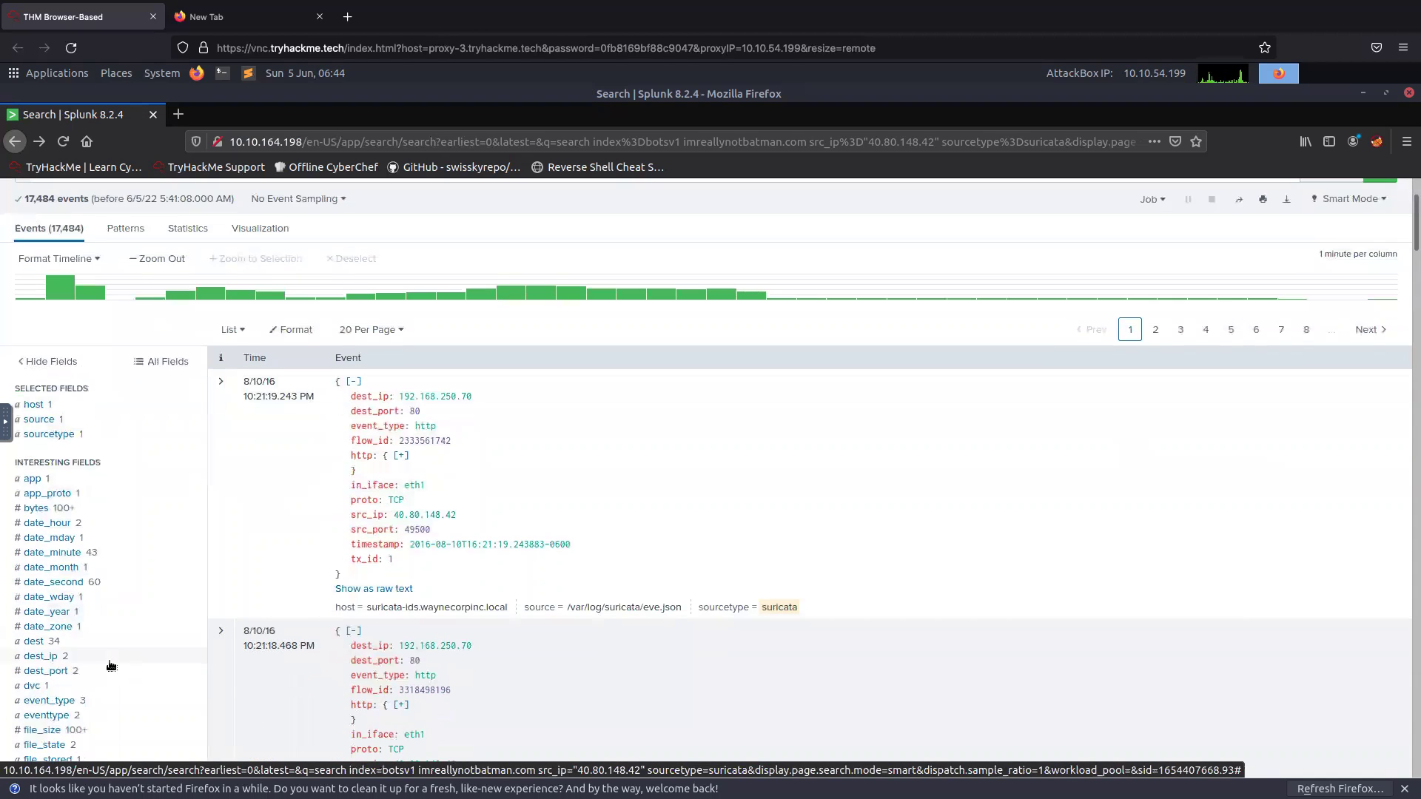
{"action": "scroll", "coordinate": [111, 665], "scroll_direction": "down", "scroll_amount": 4}
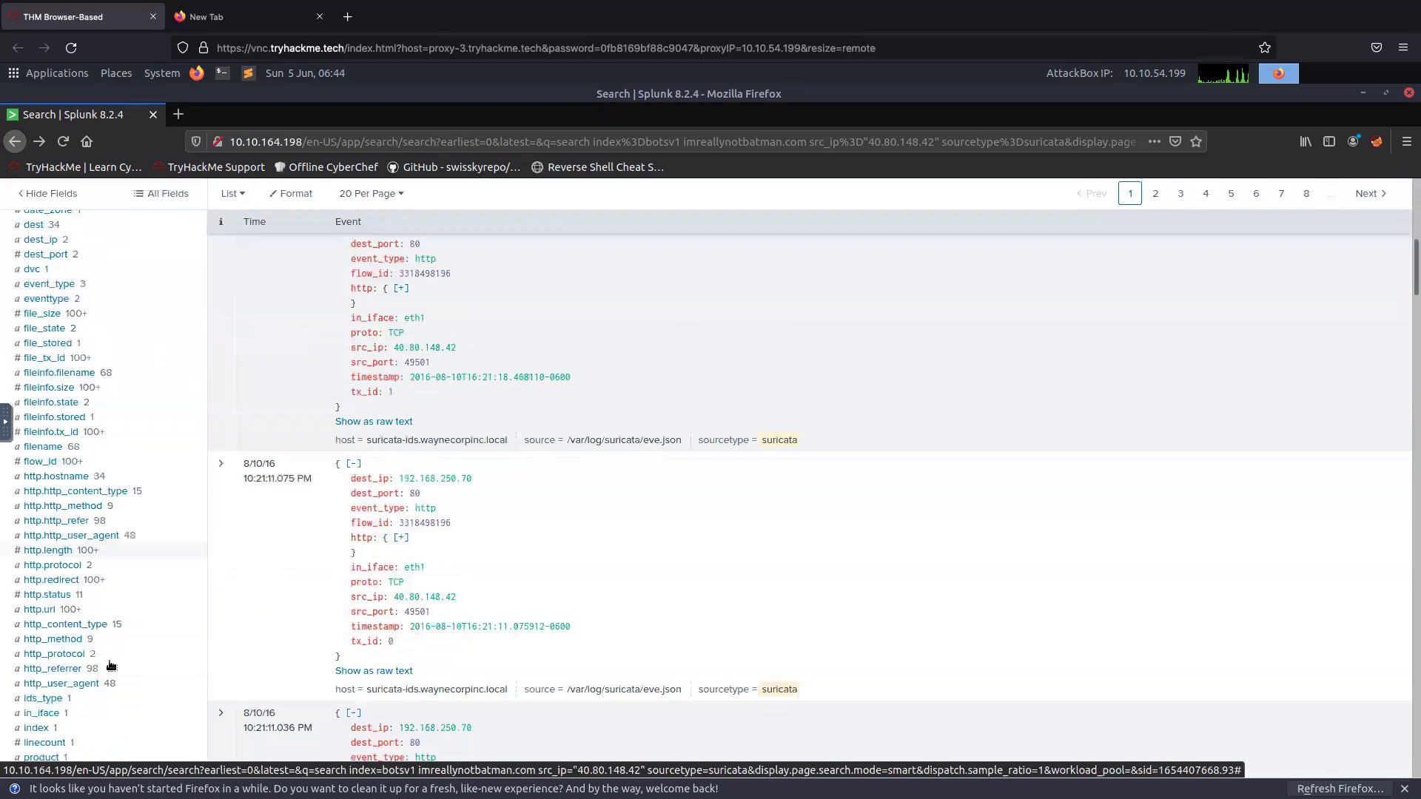
{"action": "scroll", "coordinate": [111, 666], "scroll_direction": "down", "scroll_amount": 2}
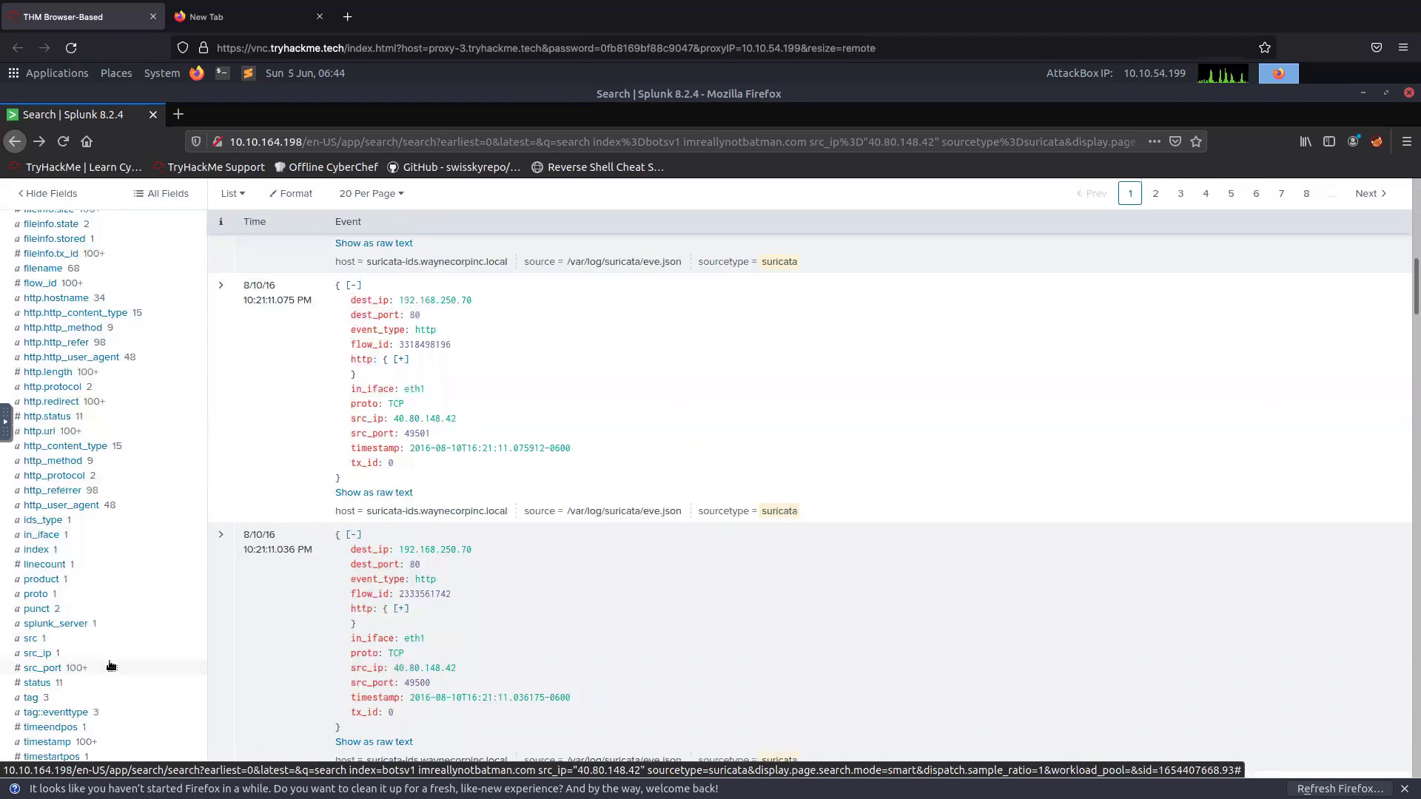
{"action": "scroll", "coordinate": [111, 665], "scroll_direction": "down", "scroll_amount": 2}
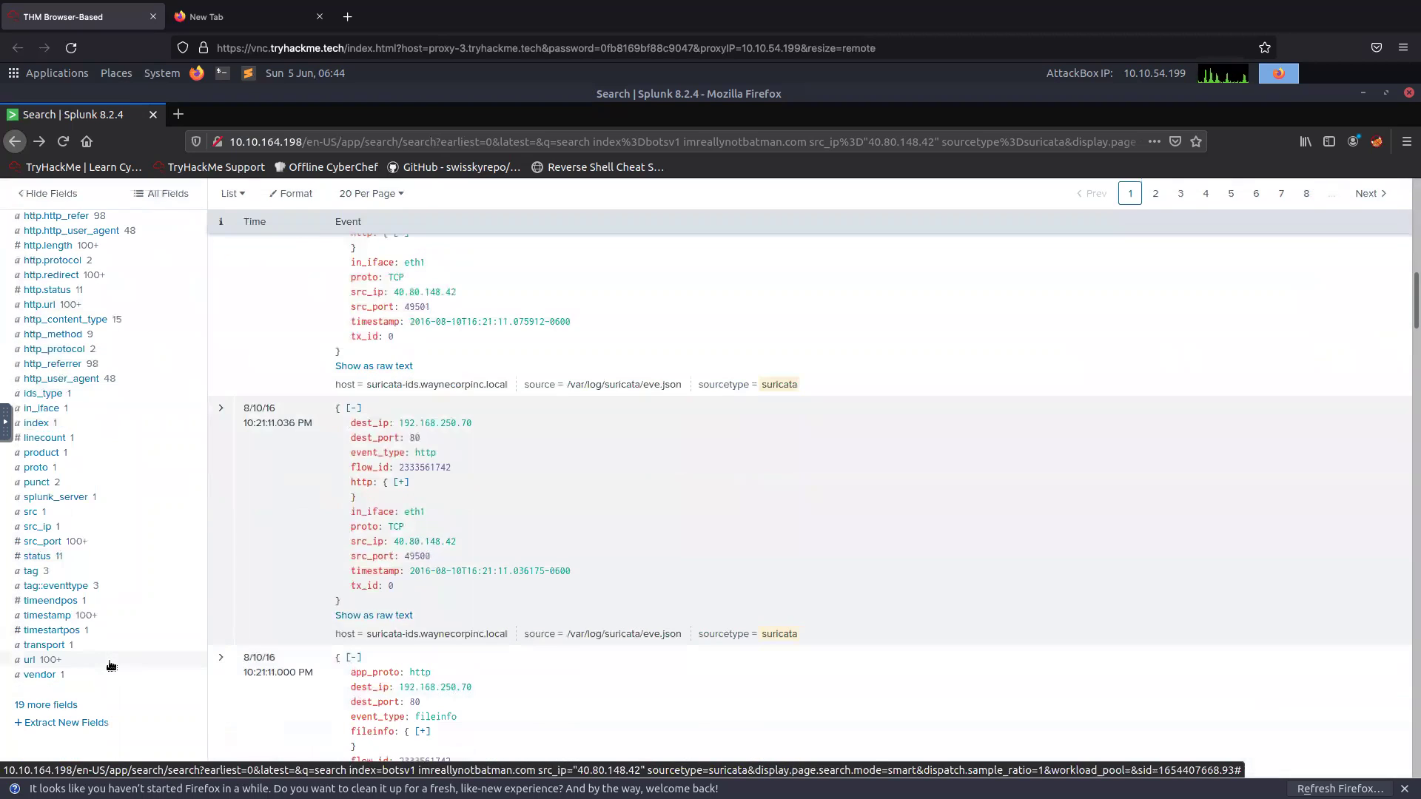
{"action": "scroll", "coordinate": [111, 665], "scroll_direction": "down", "scroll_amount": 2}
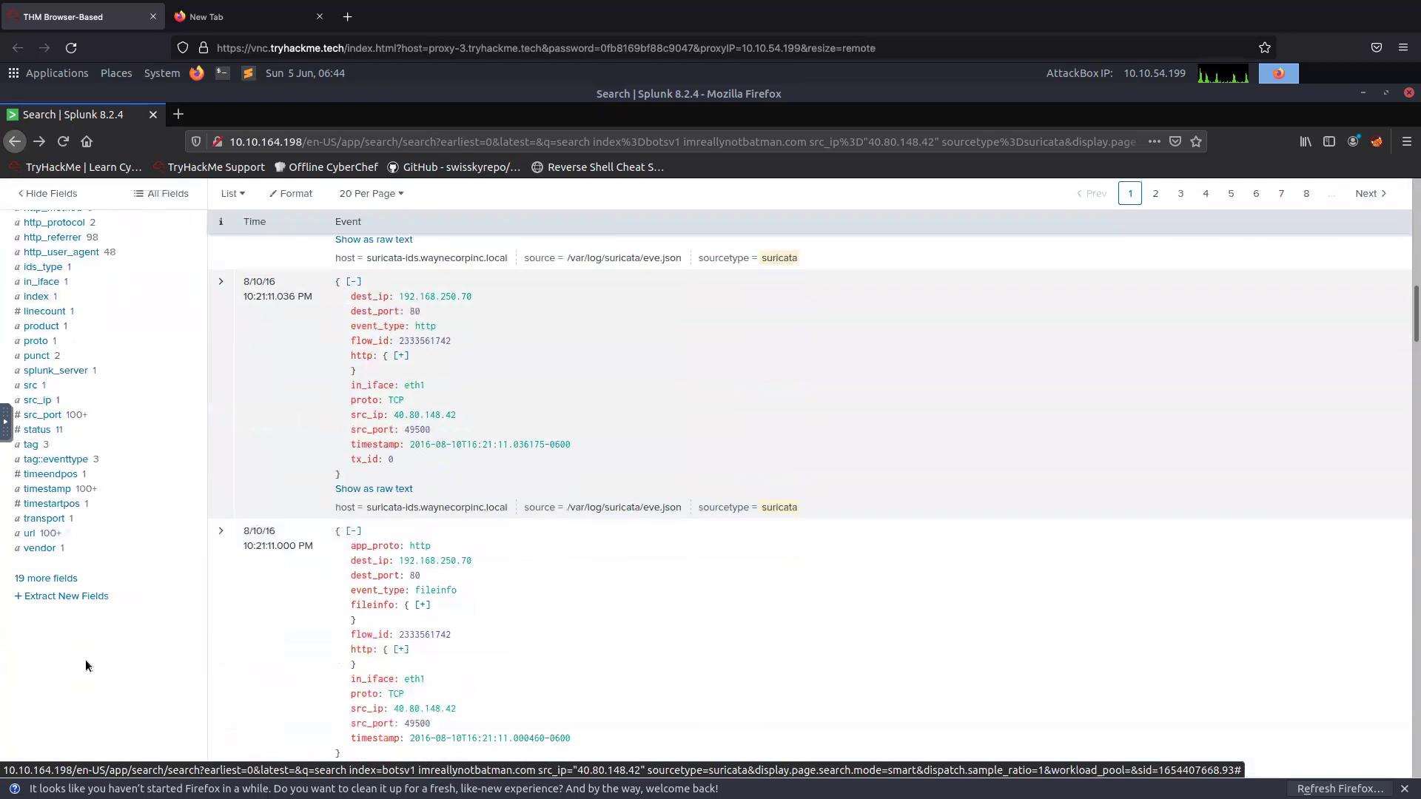
{"action": "left_click", "coordinate": [52, 580]}
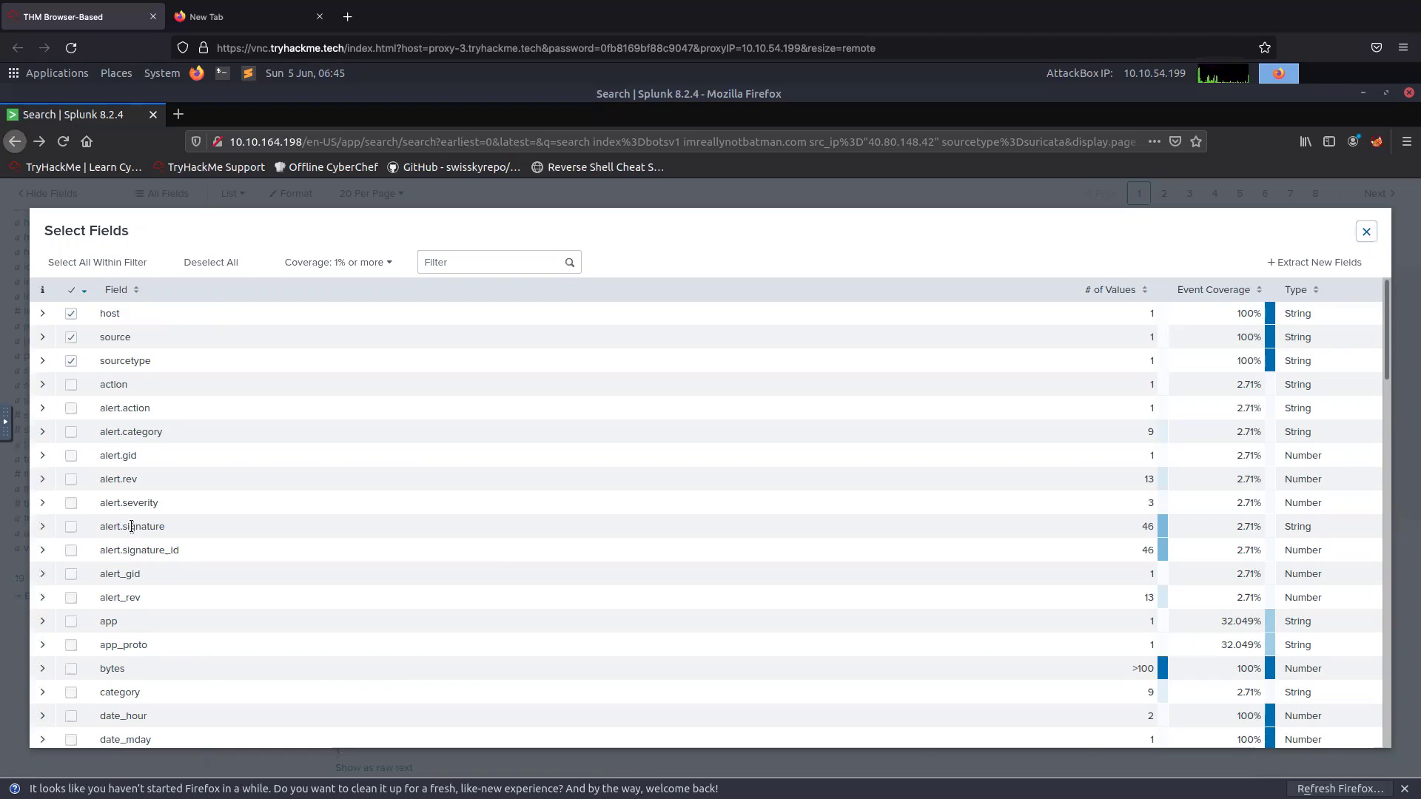
{"action": "left_click", "coordinate": [132, 526]}
{"action": "scroll", "coordinate": [77, 568], "scroll_direction": "down", "scroll_amount": 3}
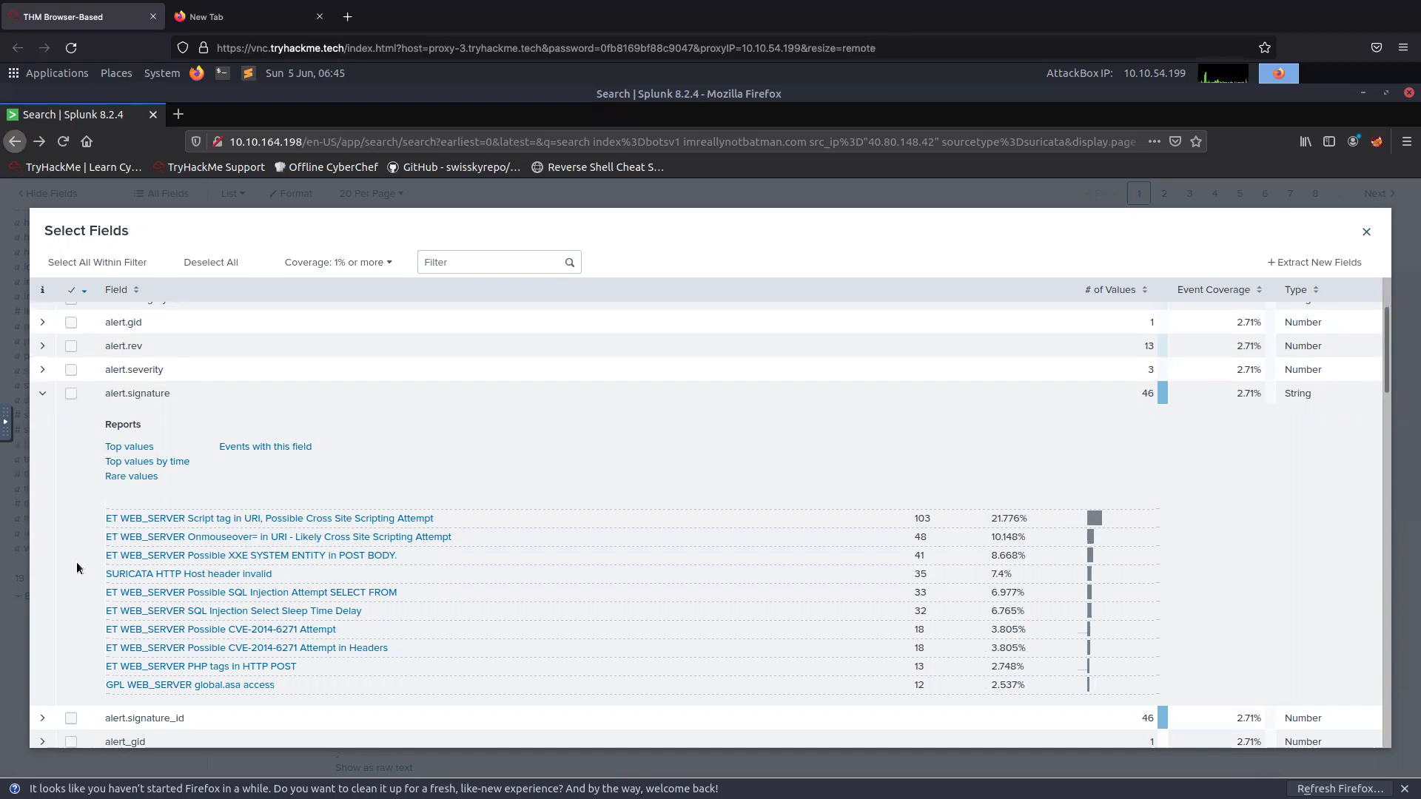
- Narrow the search to the signature "ET WEB_SERVER Script tag in URI, Possible Cross Site Scripting Attempt" and view the matching events
{"action": "left_click", "coordinate": [182, 520]}
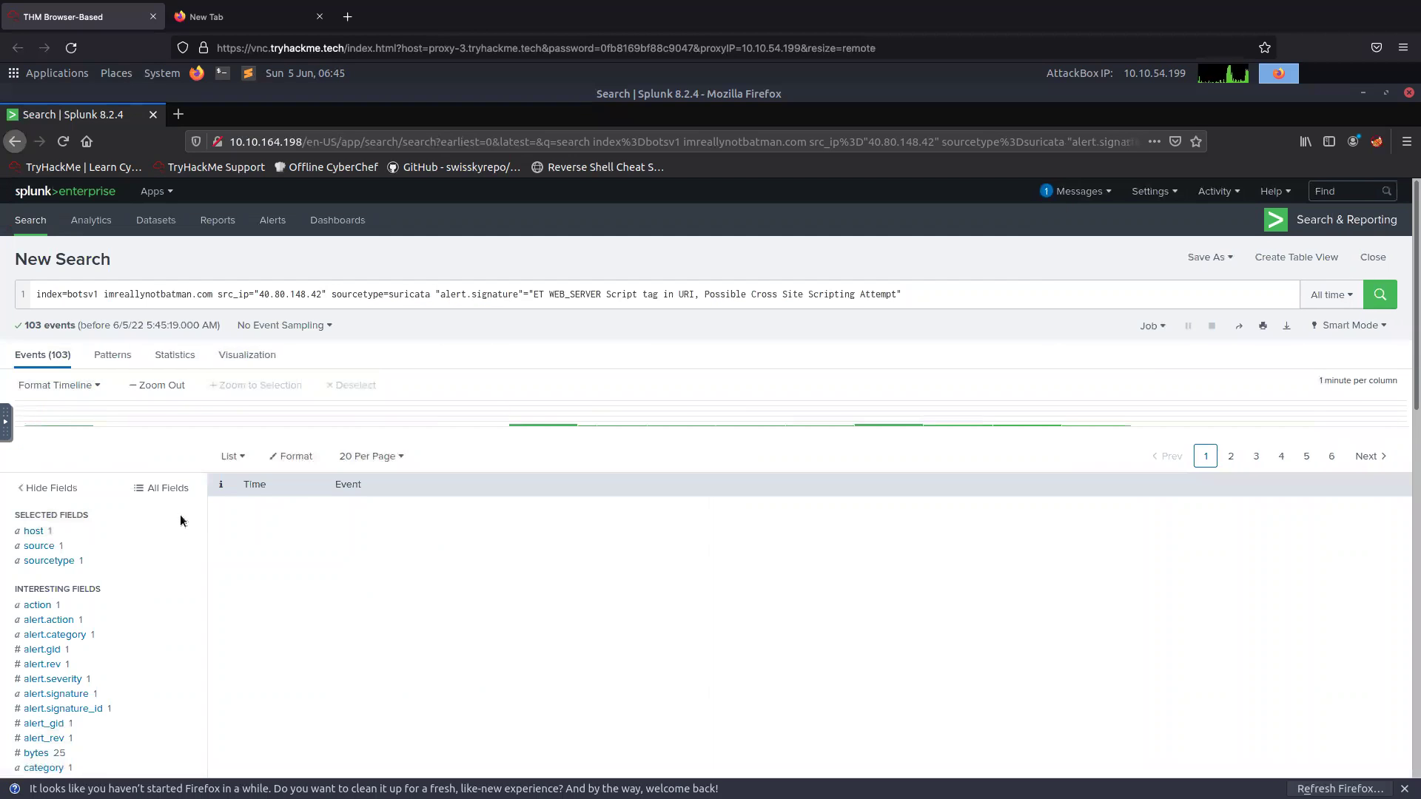
{"action": "scroll", "coordinate": [124, 542], "scroll_direction": "down", "scroll_amount": 1}
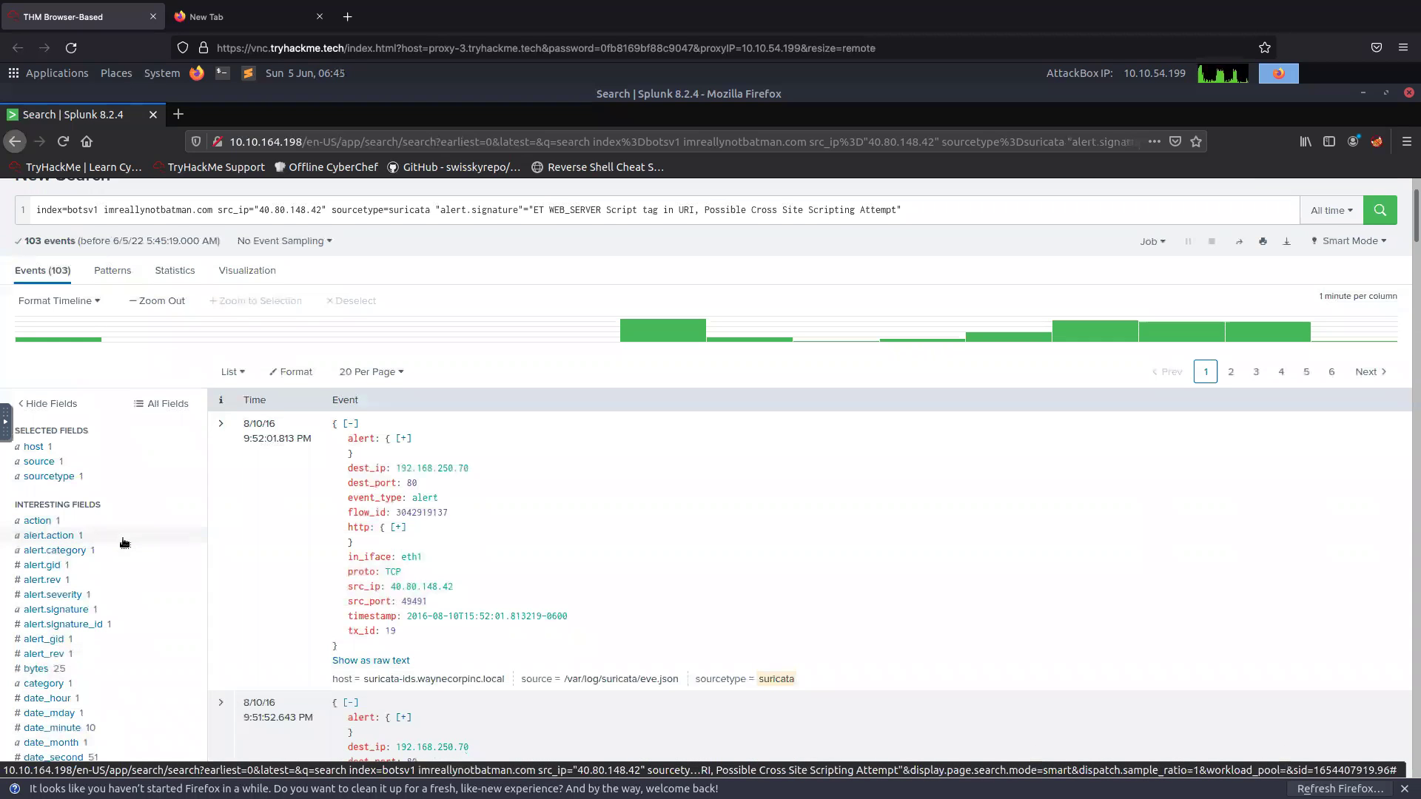
{"action": "scroll", "coordinate": [123, 543], "scroll_direction": "down", "scroll_amount": 2}
- Switch to the outer browser's new tab, search Google for "cve value", and expand the question "What is CVE stand for?"
{"action": "left_click", "coordinate": [244, 16]}
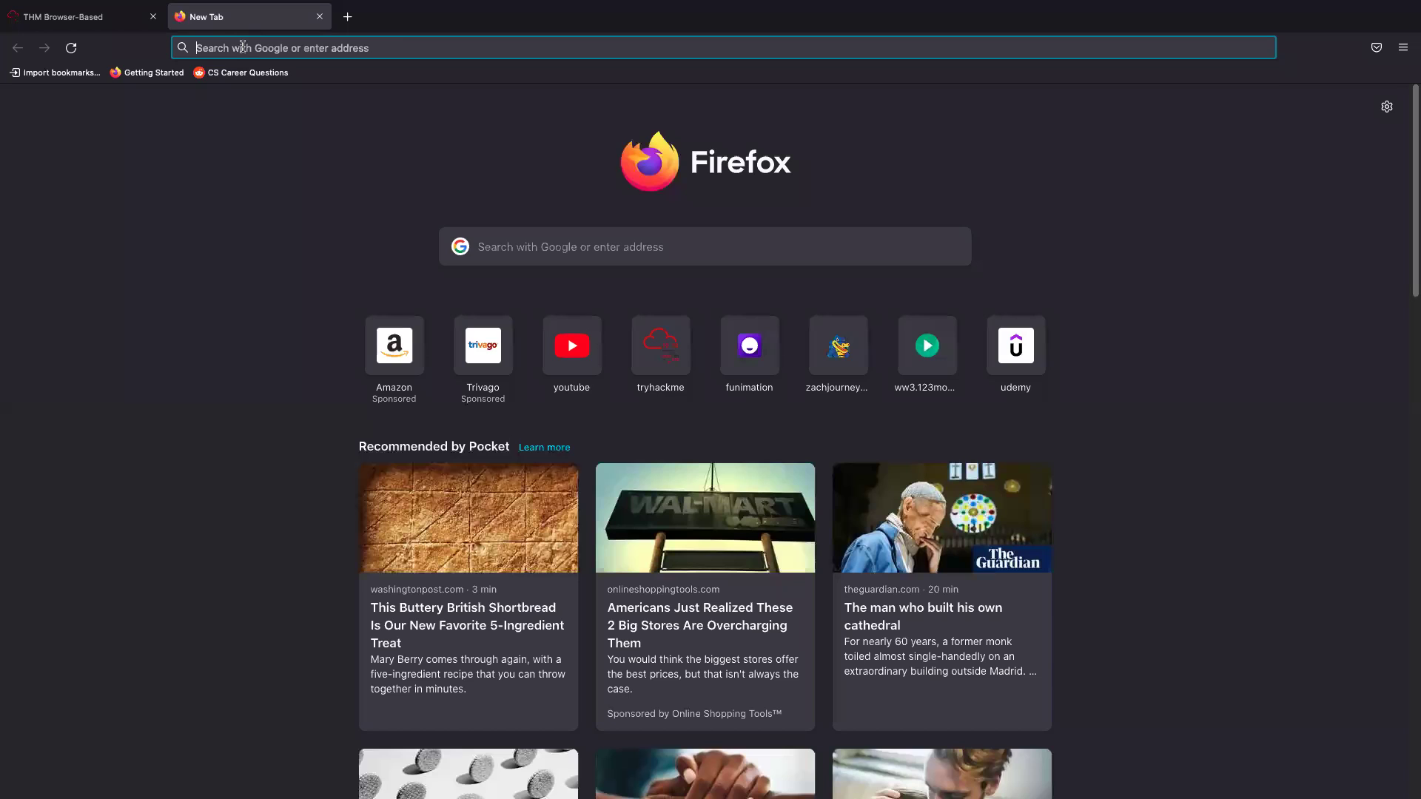
{"action": "left_click", "coordinate": [242, 47]}
{"action": "type", "text": "cv"}
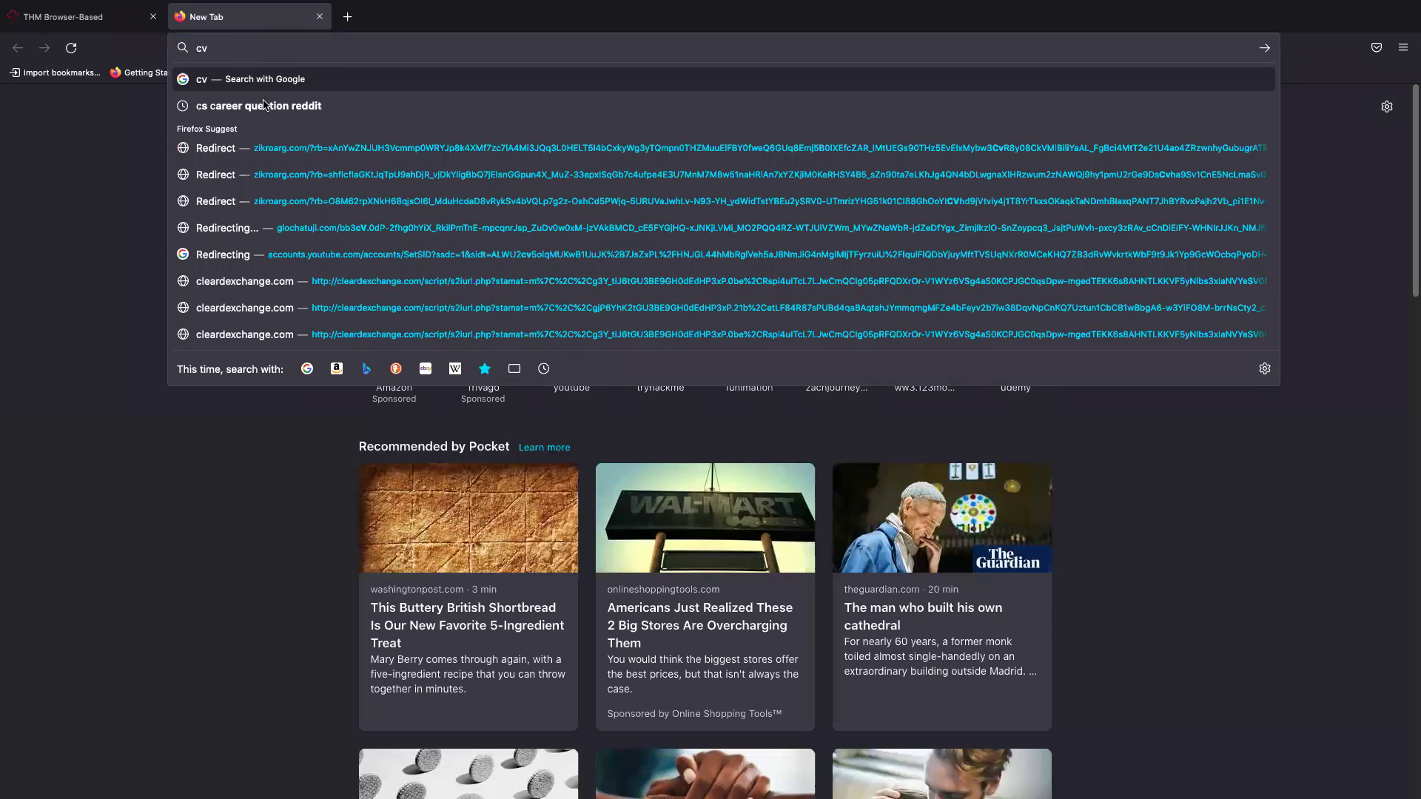
{"action": "type", "text": "e"}
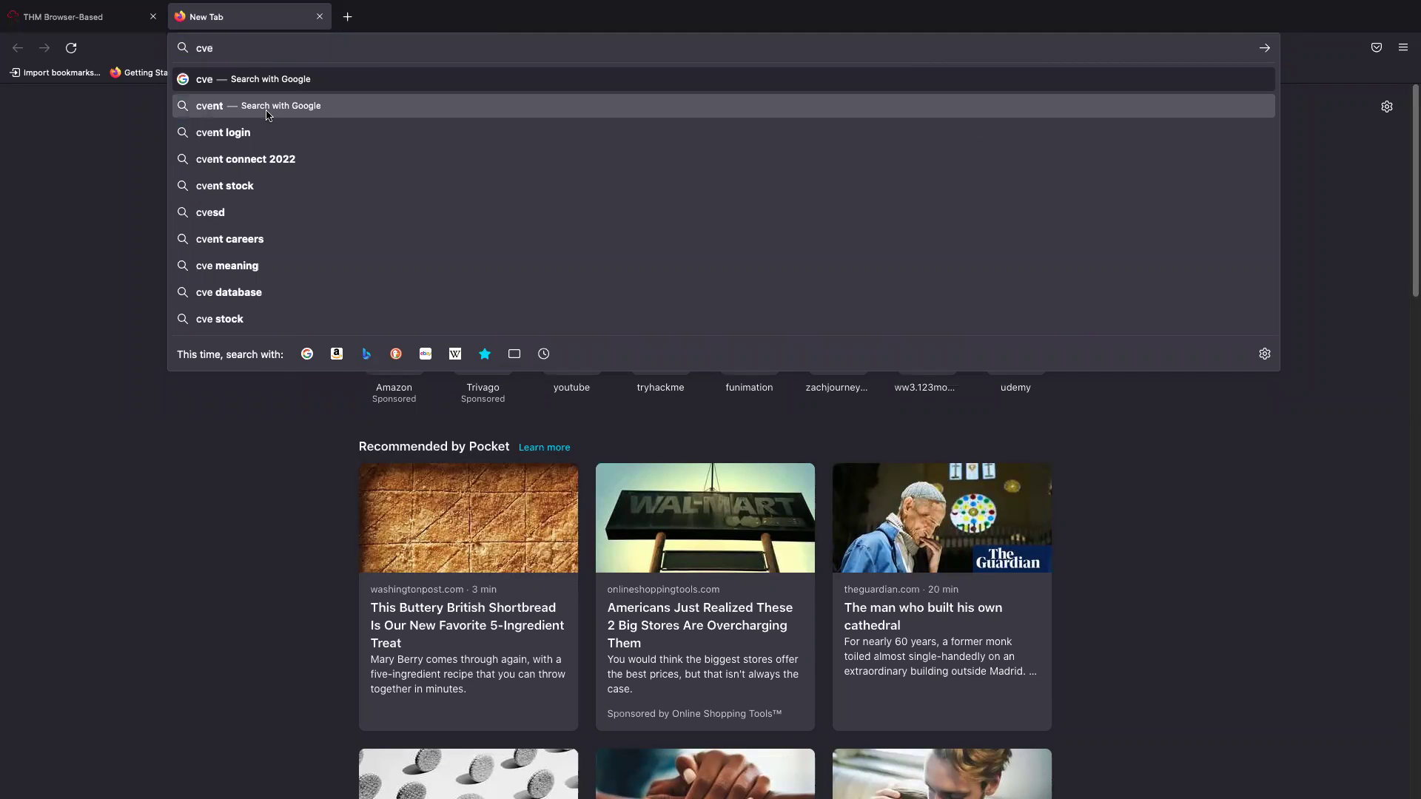
{"action": "type", "text": " va"}
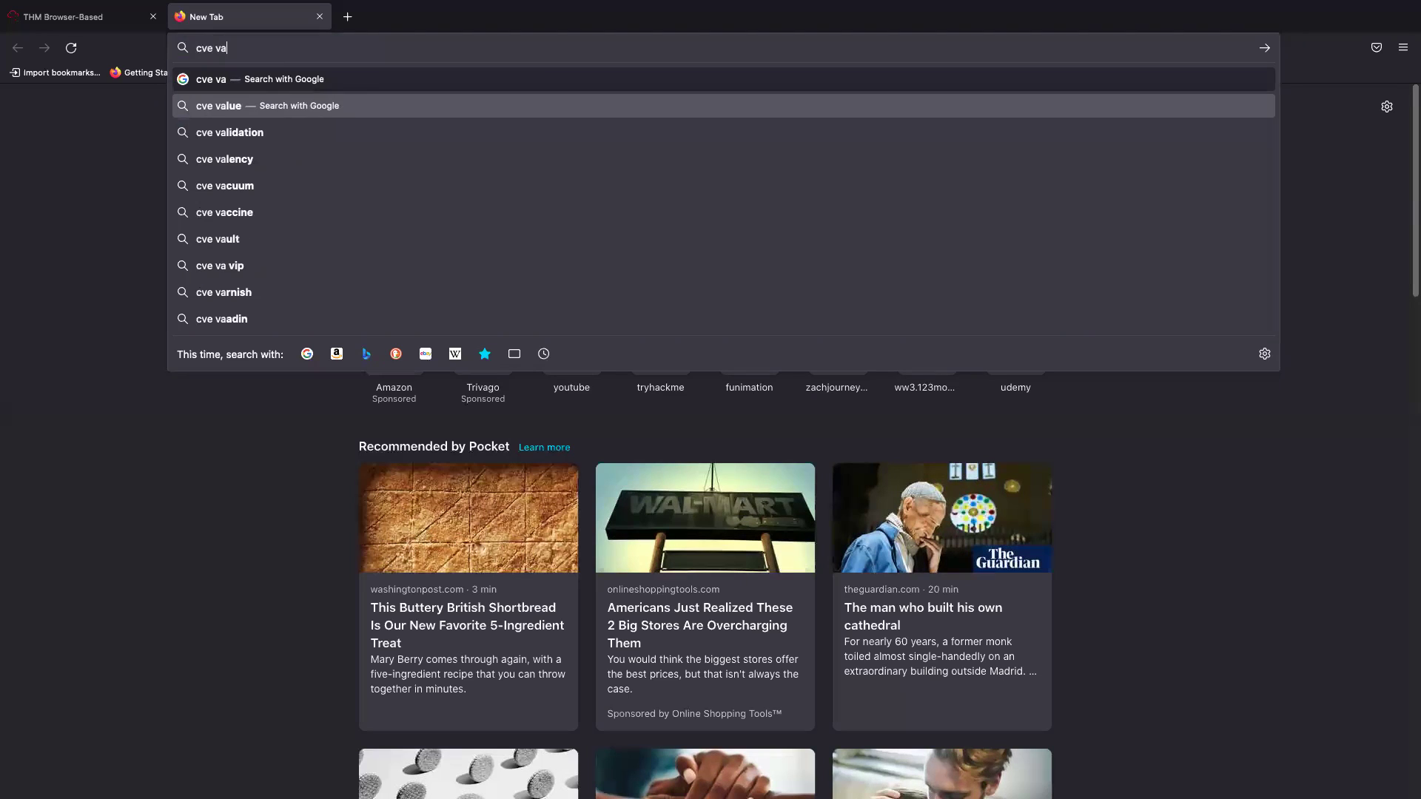
{"action": "left_click", "coordinate": [252, 108]}
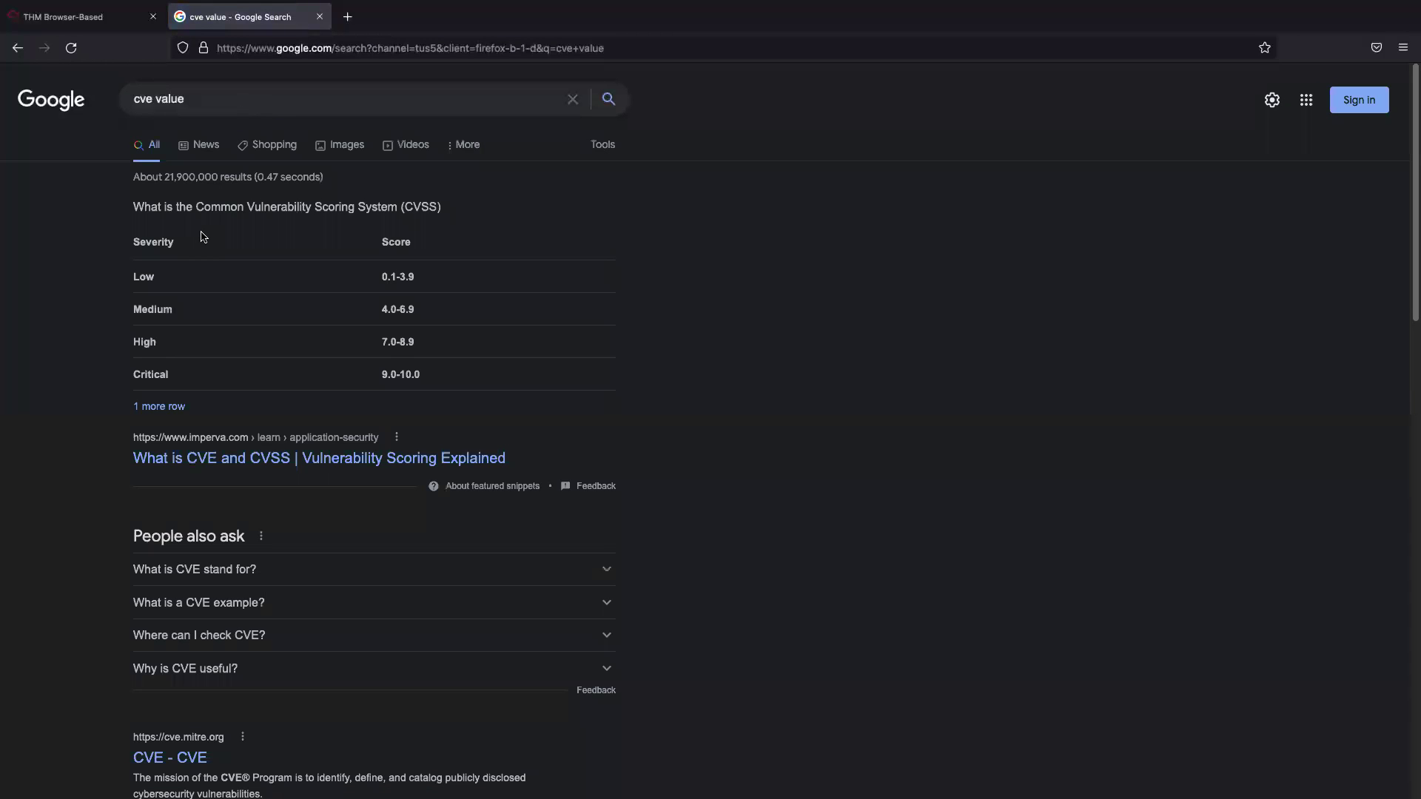
{"action": "left_click", "coordinate": [305, 576]}
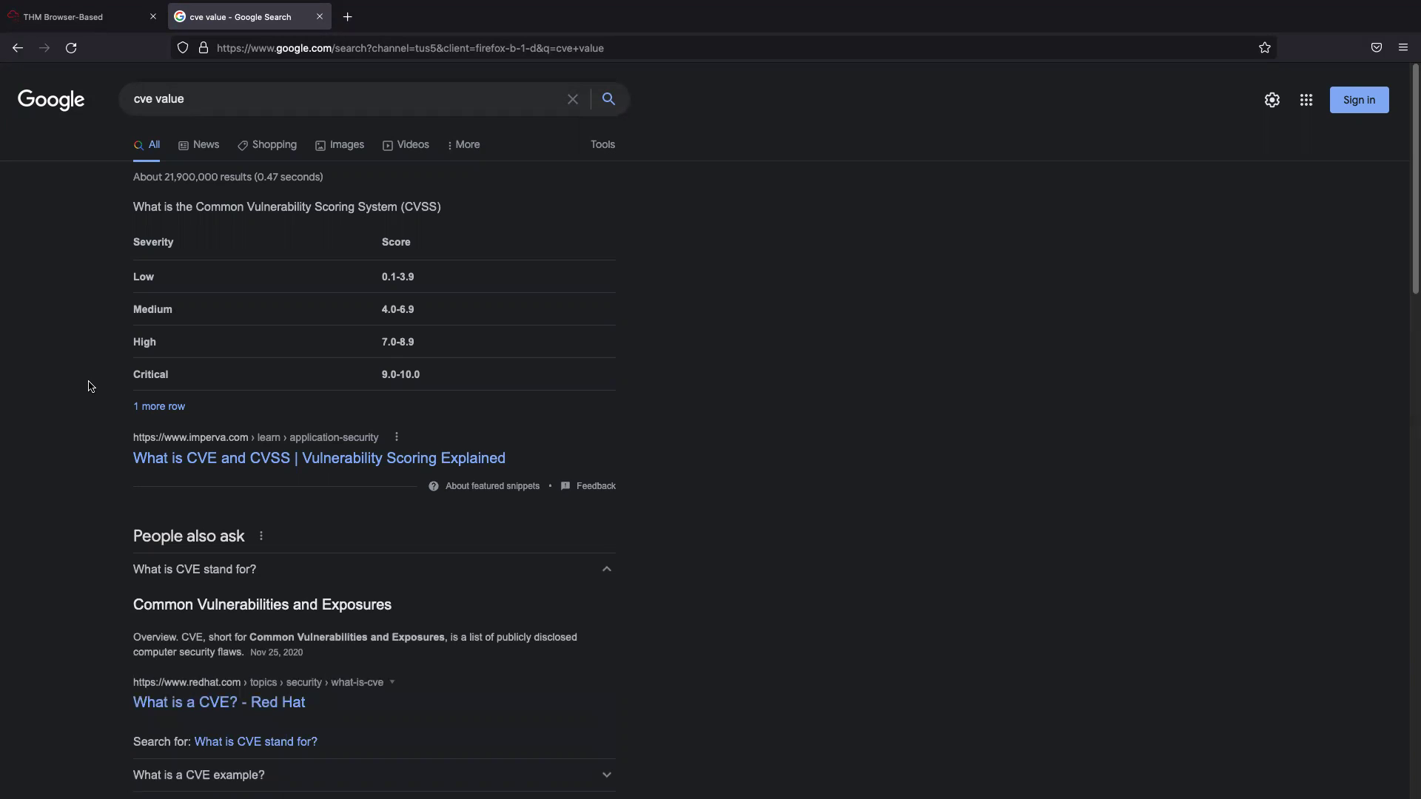
- Return to Splunk and remove the alert.signature condition from the query, leaving sourcetype=suricata at its end
{"action": "left_click", "coordinate": [63, 16]}
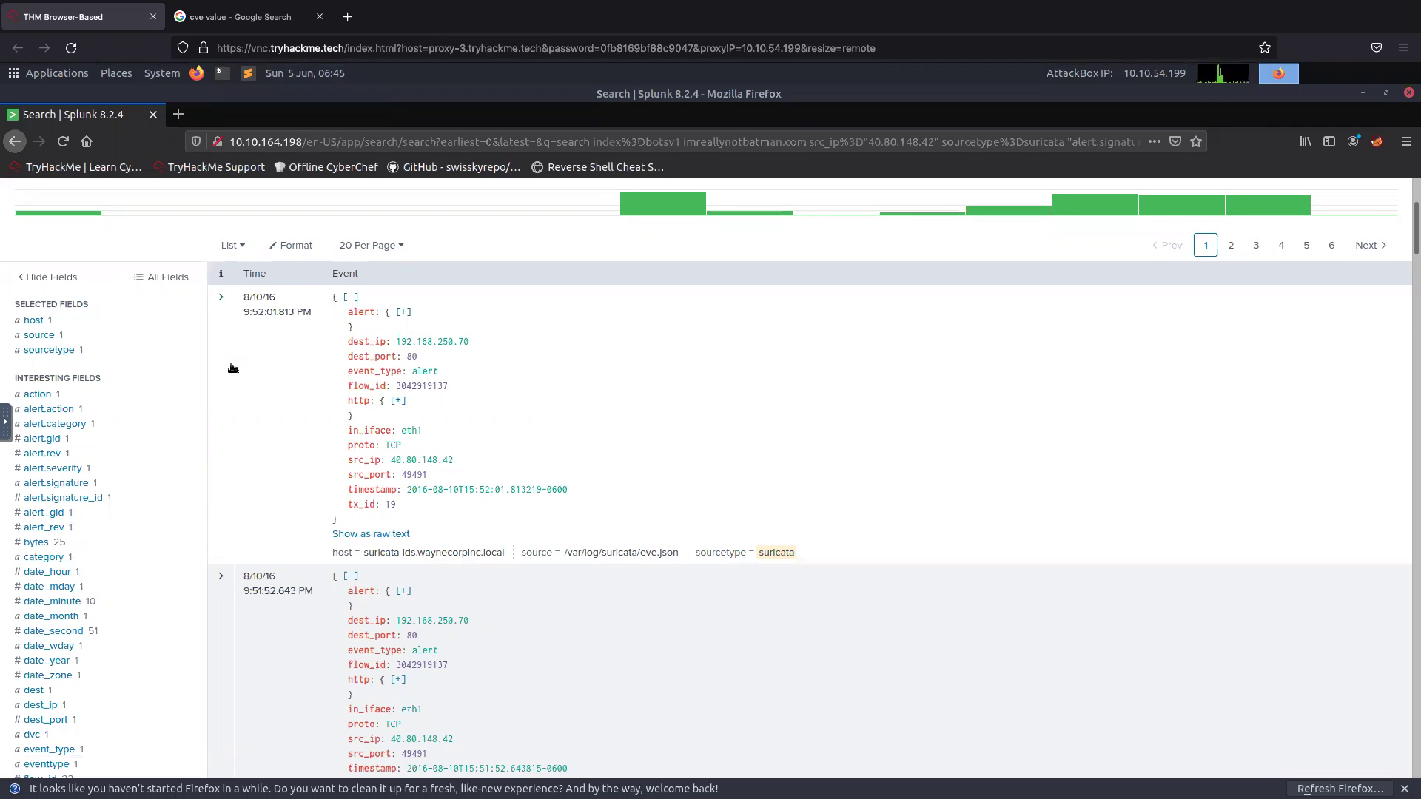
{"action": "scroll", "coordinate": [127, 352], "scroll_direction": "down", "scroll_amount": 3}
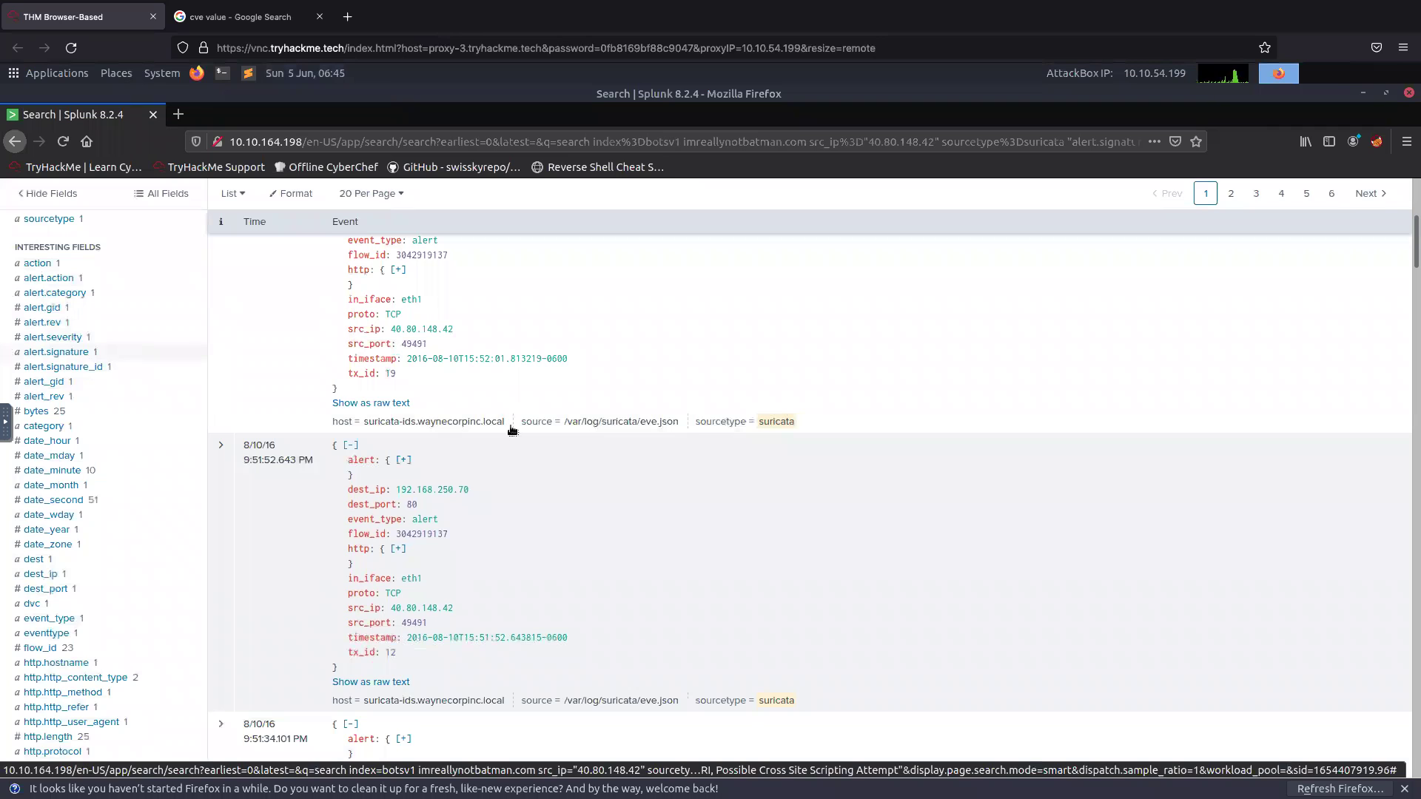
{"action": "scroll", "coordinate": [509, 421], "scroll_direction": "up", "scroll_amount": 4}
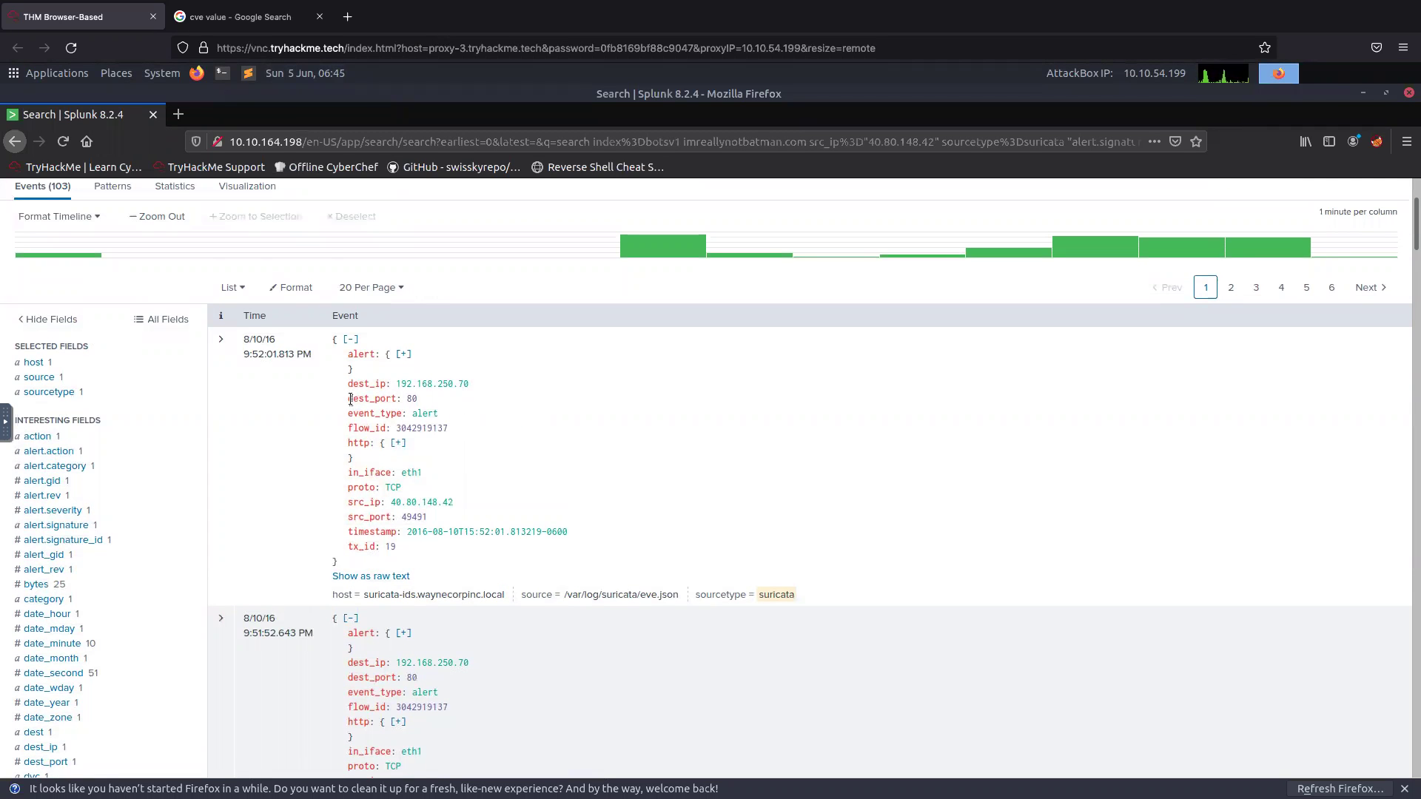
{"action": "scroll", "coordinate": [353, 400], "scroll_direction": "up", "scroll_amount": 4}
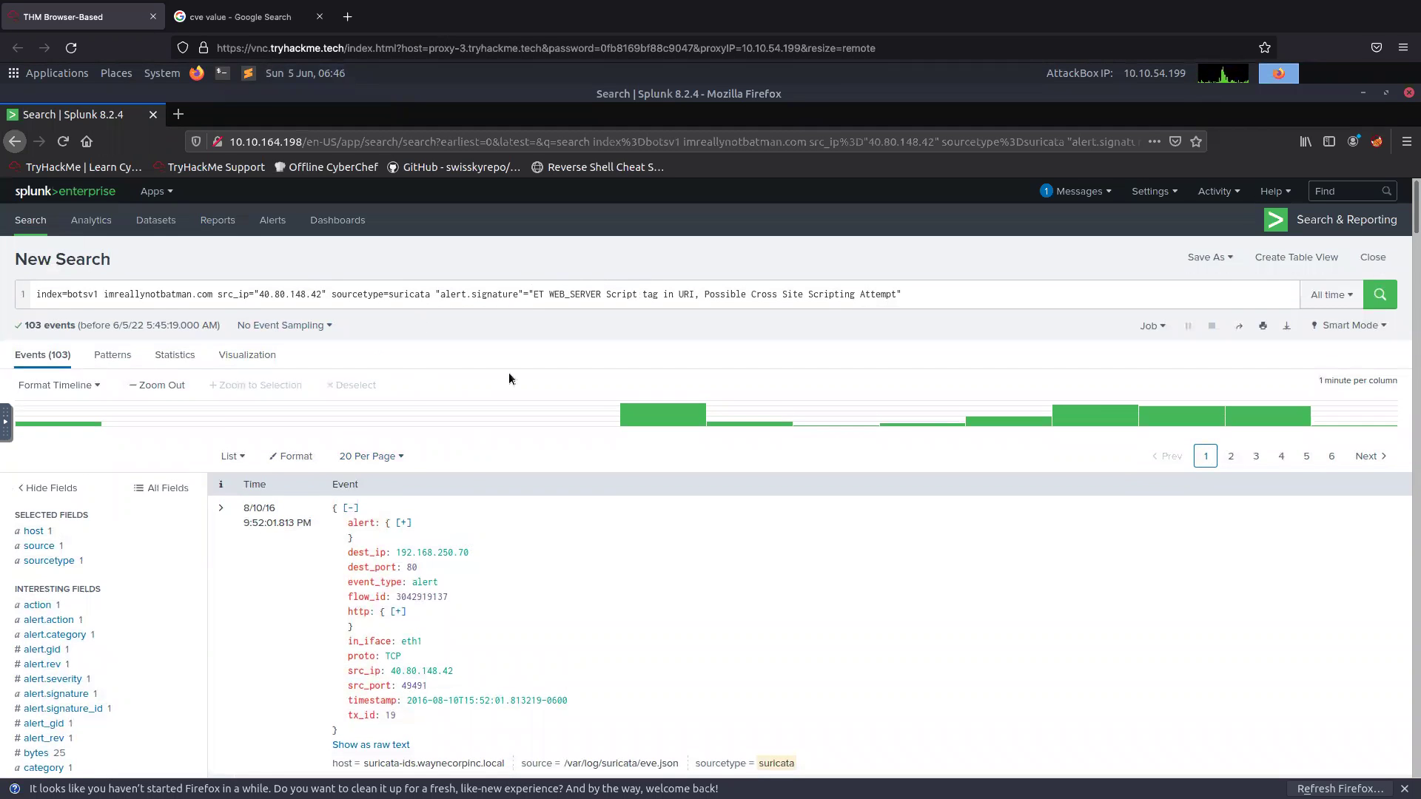
{"action": "left_click", "coordinate": [909, 292]}
{"action": "left_click_drag", "start_coordinate": [506, 297], "coordinate": [438, 293]}
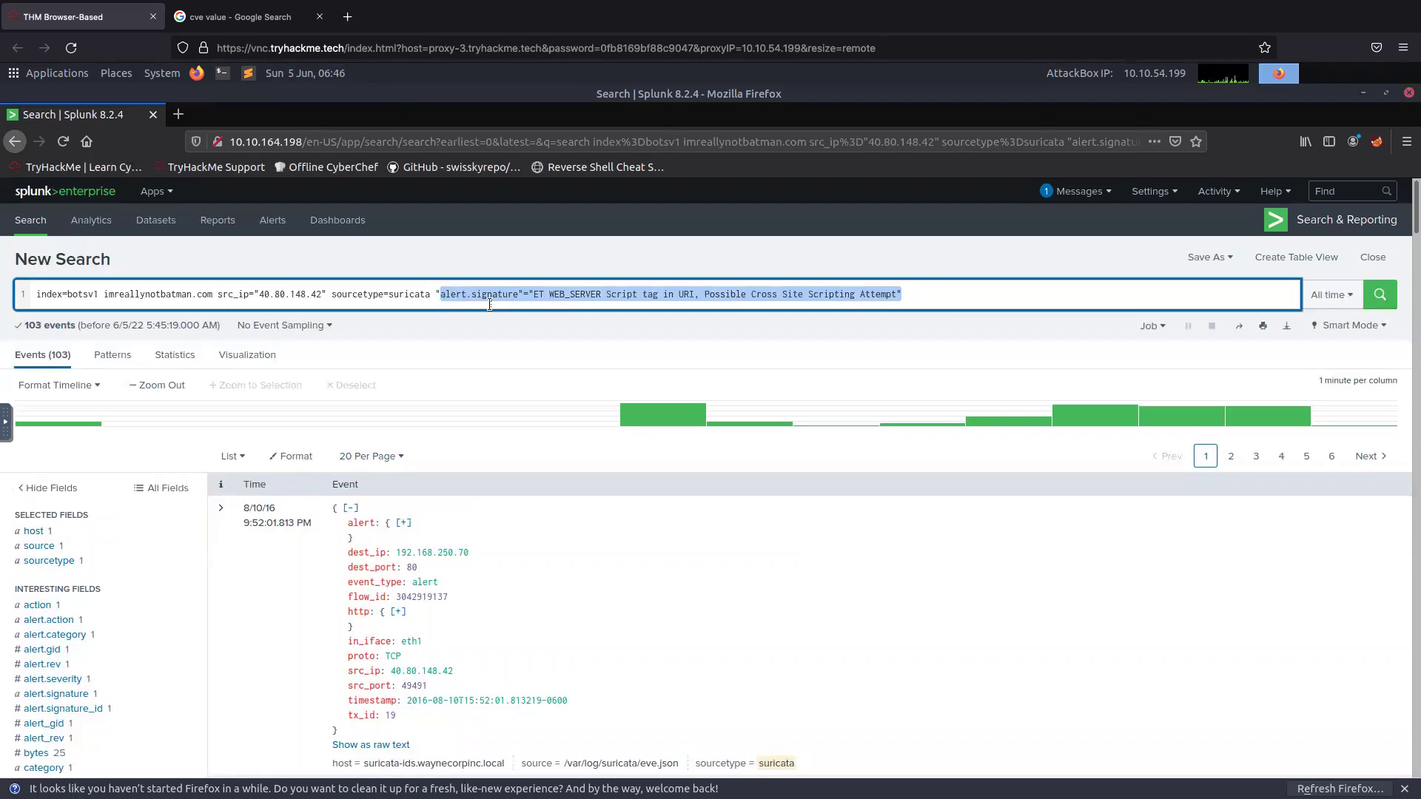
{"action": "key", "text": "BackSpace"}
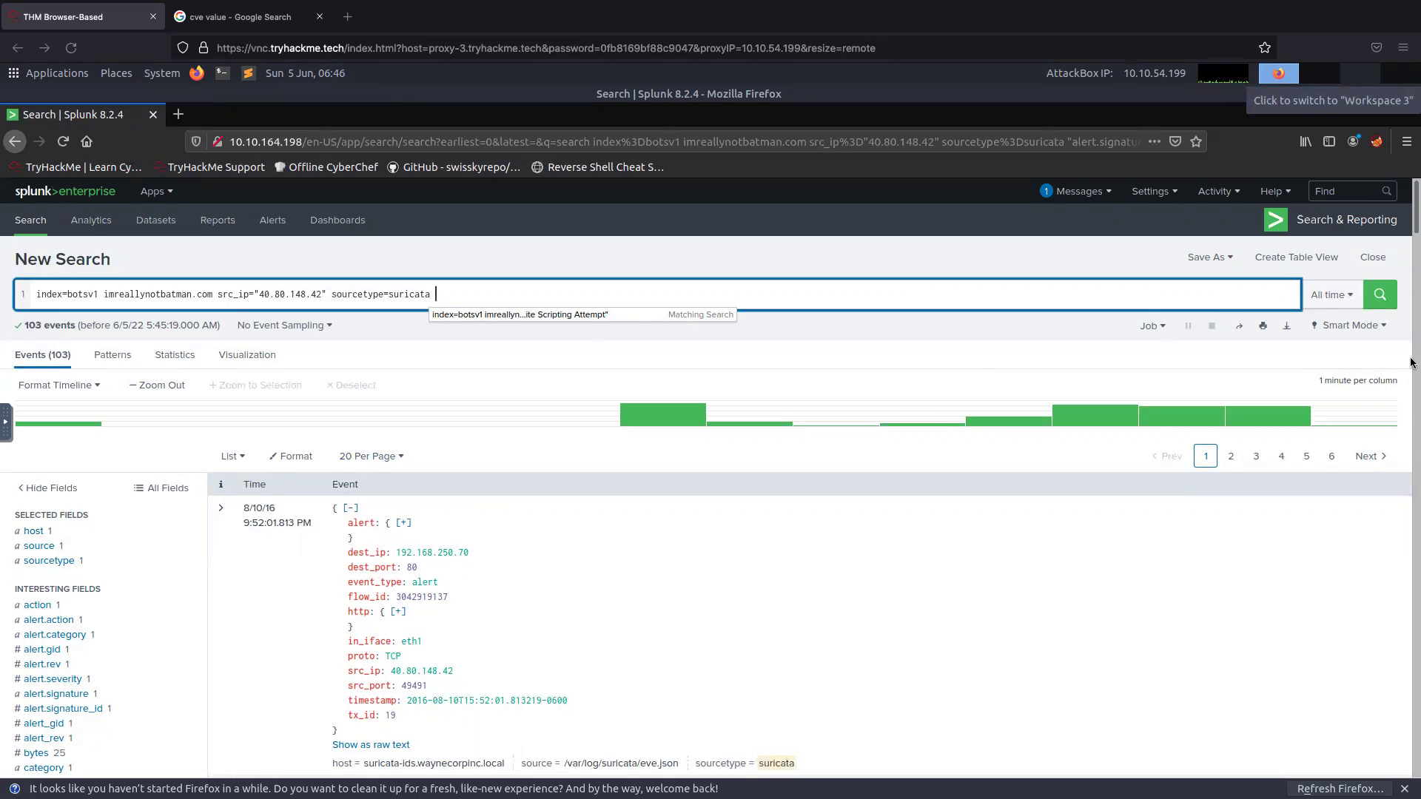
- Add the keyword cve after sourcetype=suricata in the query and run the search
{"action": "scroll", "coordinate": [250, 608], "scroll_direction": "down", "scroll_amount": 2}
{"action": "scroll", "coordinate": [133, 601], "scroll_direction": "down", "scroll_amount": 4}
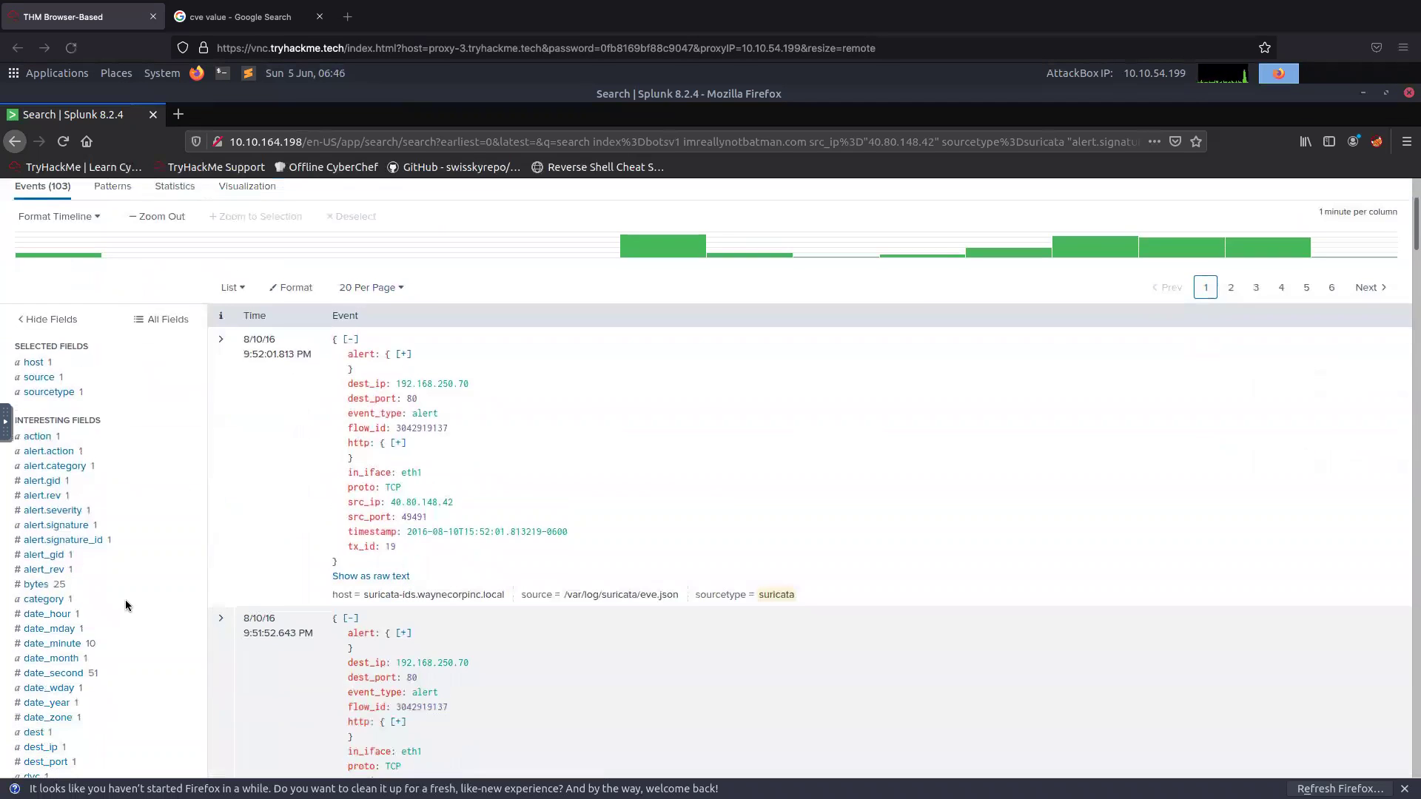
{"action": "scroll", "coordinate": [137, 598], "scroll_direction": "down", "scroll_amount": 6}
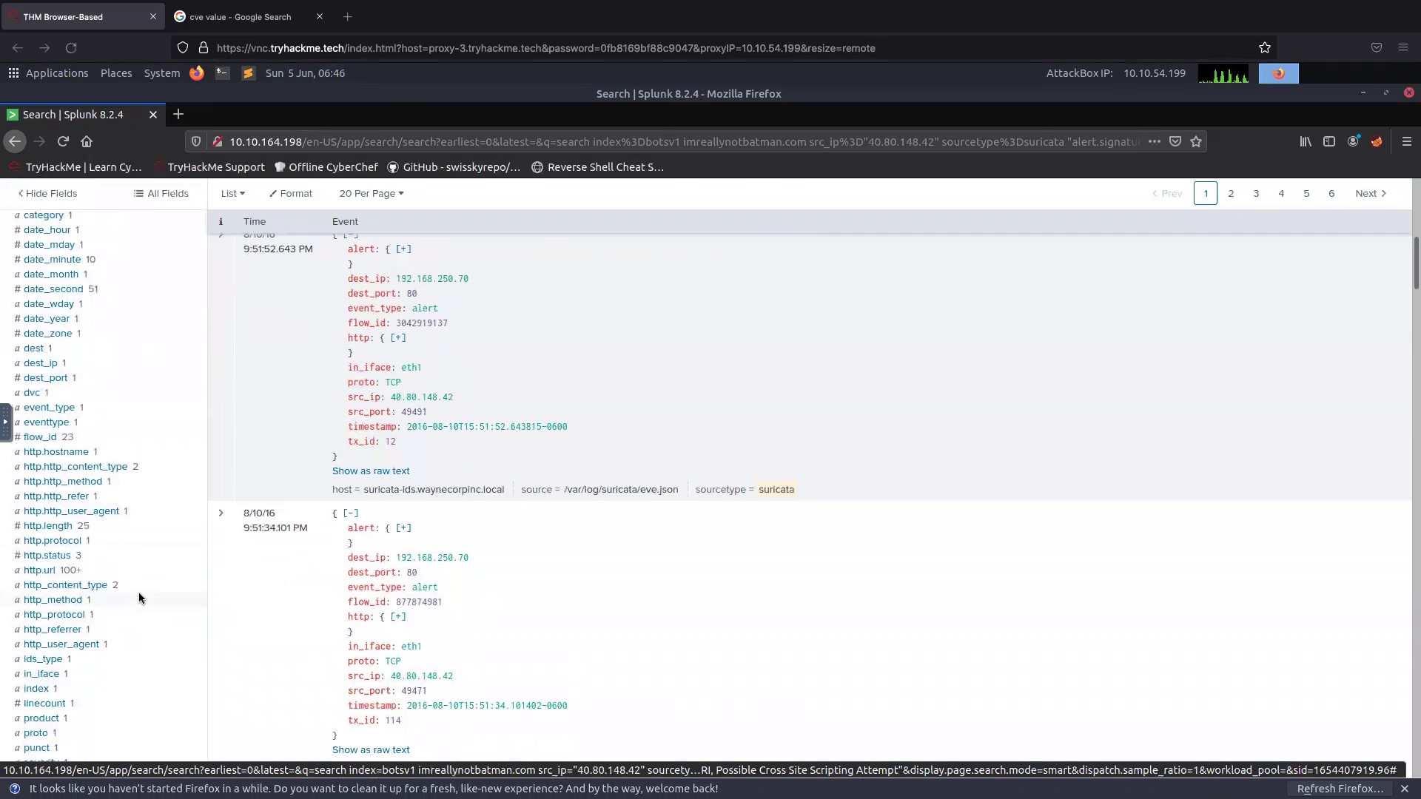
{"action": "scroll", "coordinate": [139, 598], "scroll_direction": "up", "scroll_amount": 5}
{"action": "scroll", "coordinate": [140, 598], "scroll_direction": "up", "scroll_amount": 6}
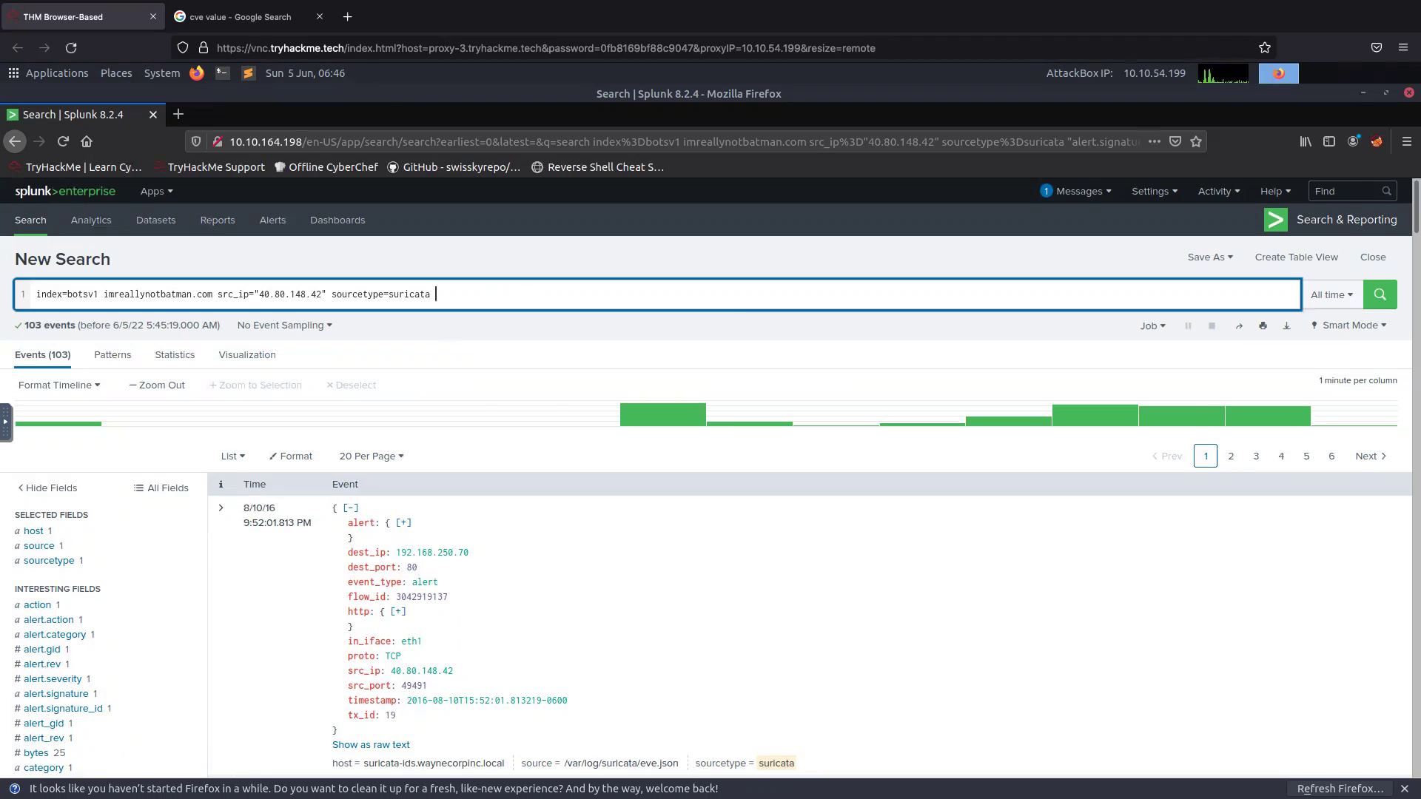
{"action": "type", "text": "cve"}
{"action": "left_click", "coordinate": [1379, 295]}
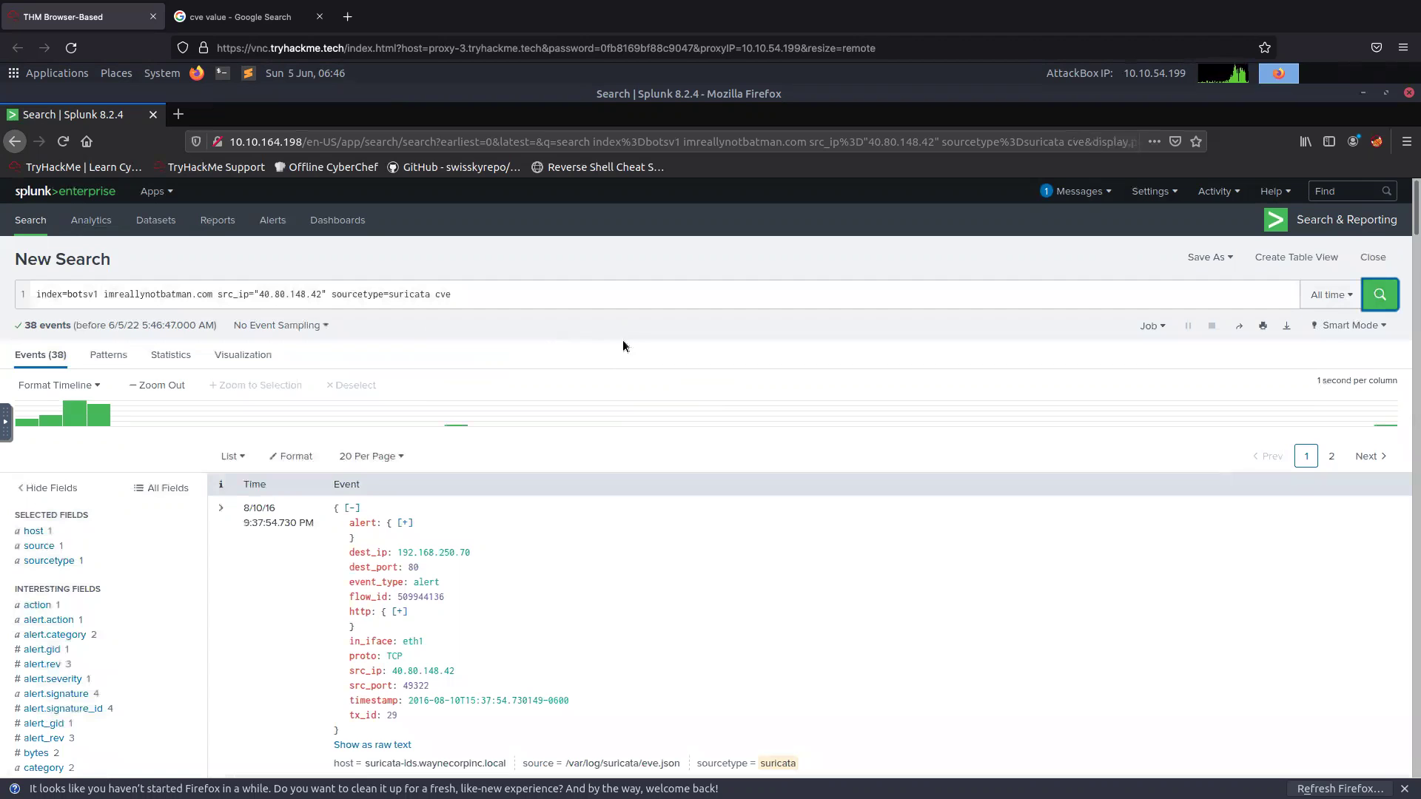
- Expand the alert details of the first event and copy the ID CVE-2015-1635 from its signature
{"action": "scroll", "coordinate": [429, 371], "scroll_direction": "down", "scroll_amount": 1}
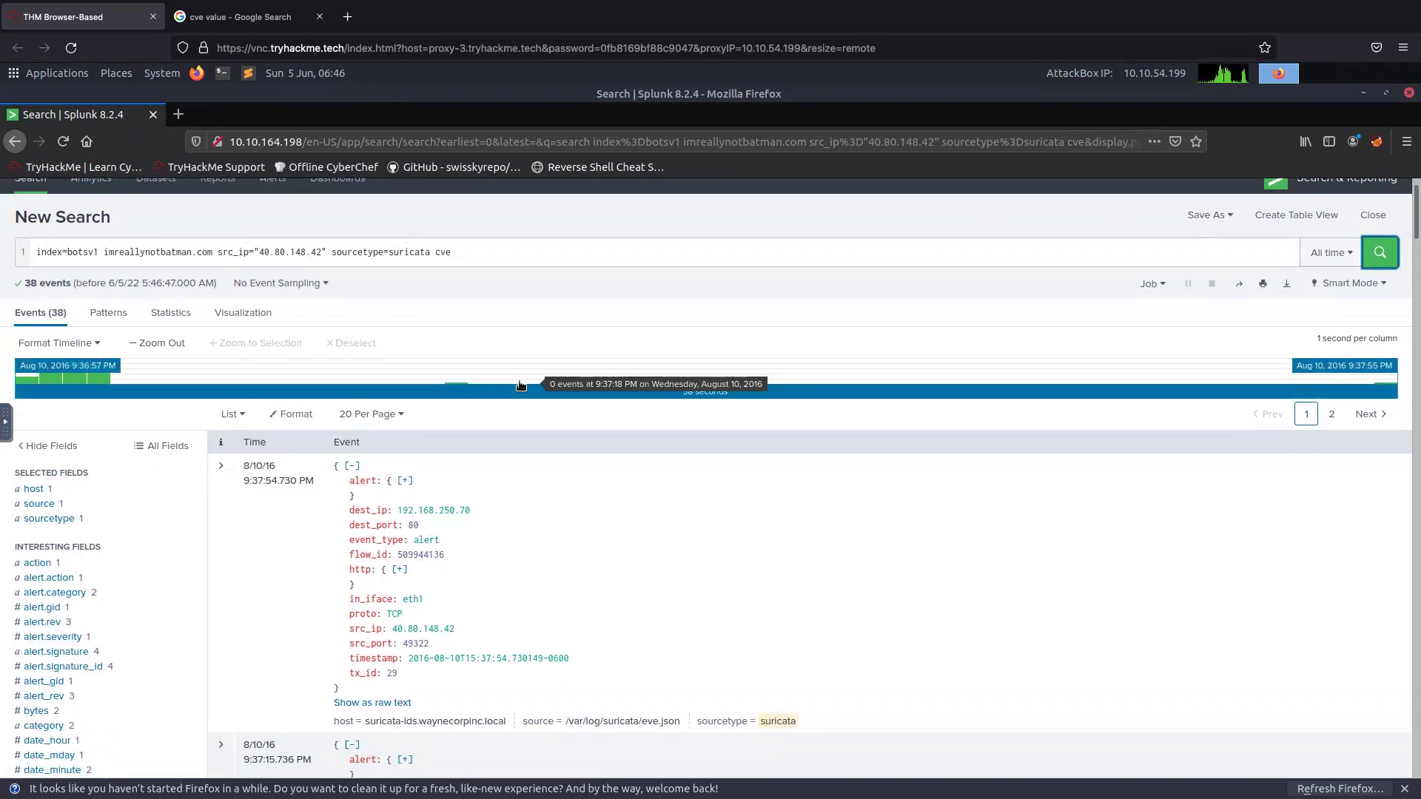
{"action": "left_click", "coordinate": [410, 481]}
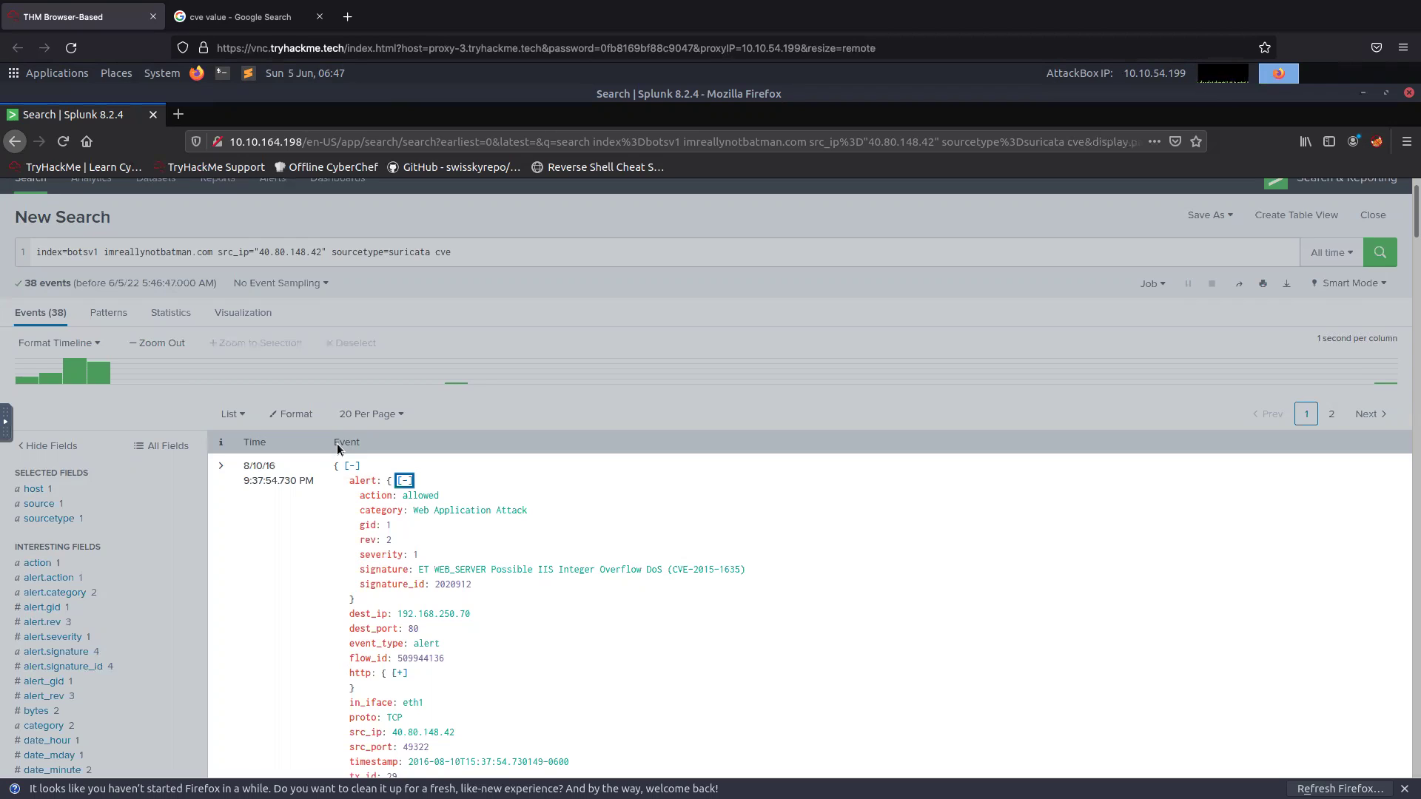
{"action": "scroll", "coordinate": [337, 448], "scroll_direction": "down", "scroll_amount": 5}
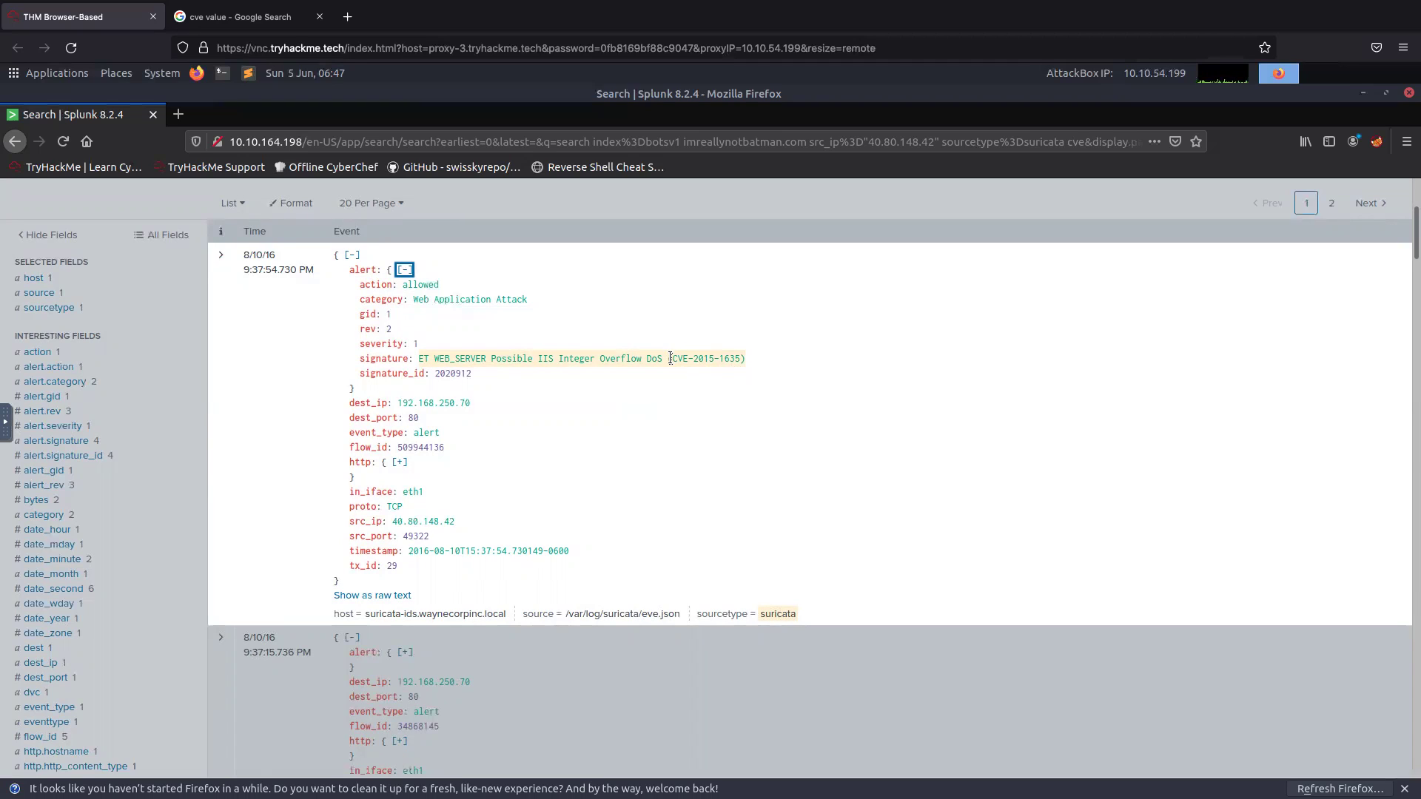
{"action": "left_click_drag", "start_coordinate": [670, 358], "coordinate": [740, 360]}
{"action": "right_click", "coordinate": [703, 361]}
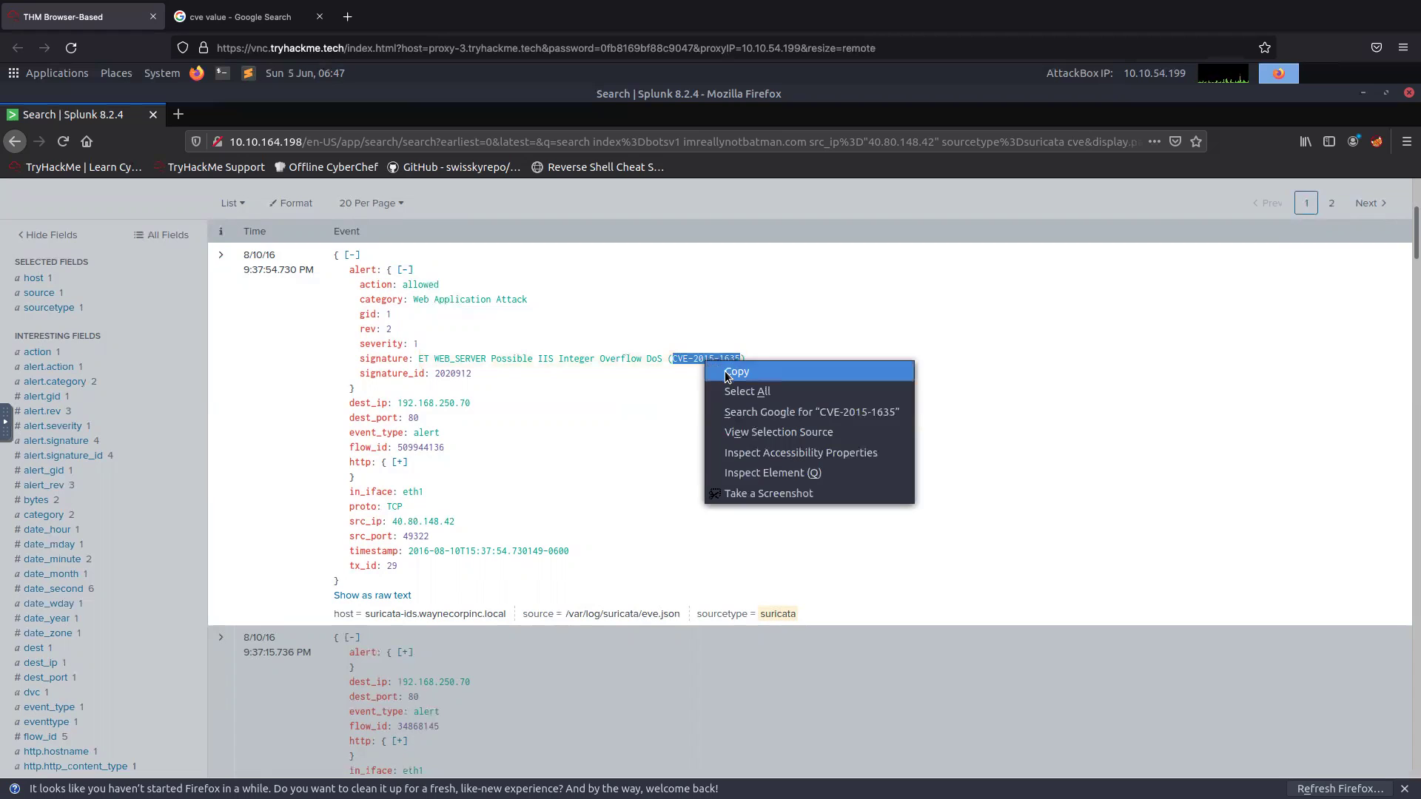
{"action": "left_click", "coordinate": [725, 371]}
- Open Red Hat's "What is a CVE?" article from the Google results, and return to Splunk to look through the remaining cve events
{"action": "left_click", "coordinate": [241, 21]}
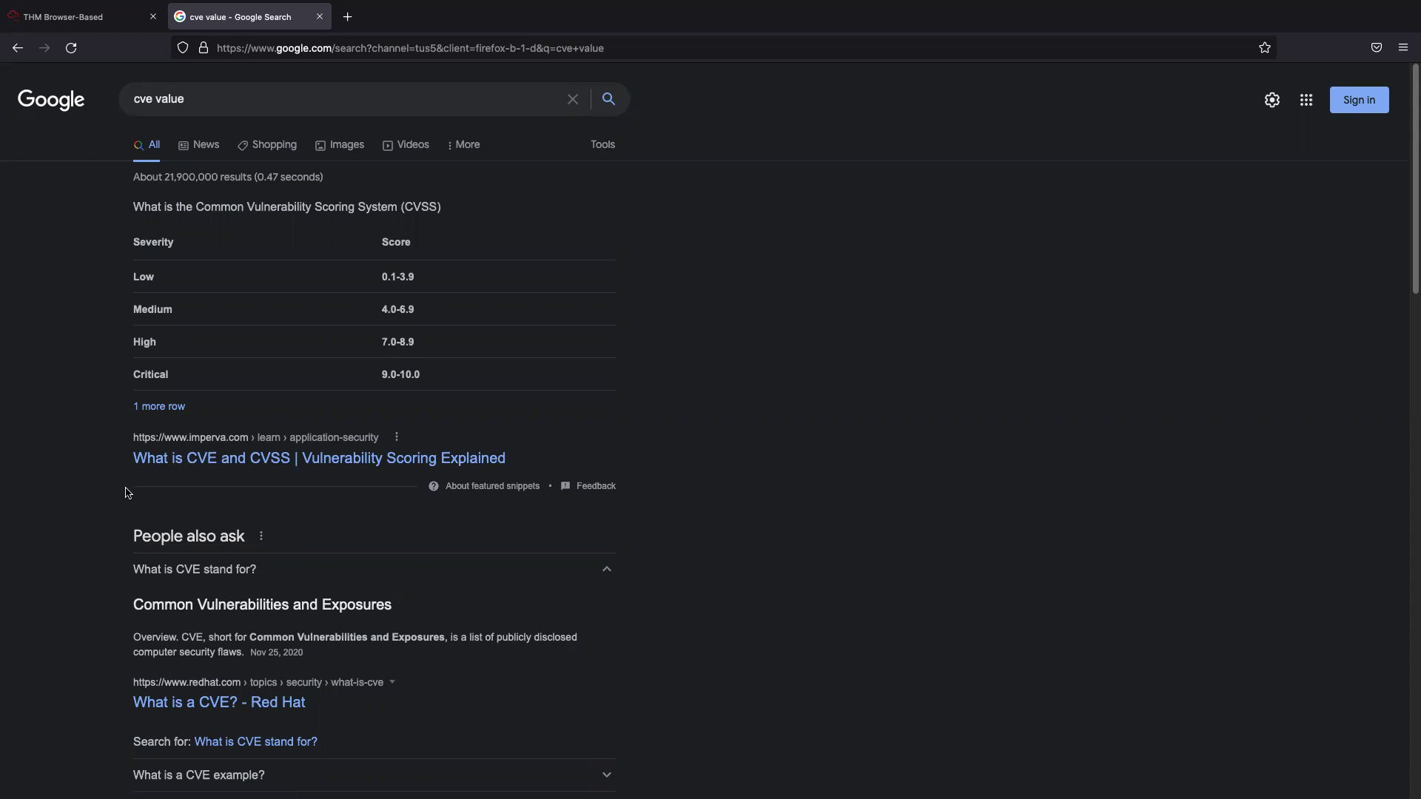
{"action": "left_click", "coordinate": [260, 699]}
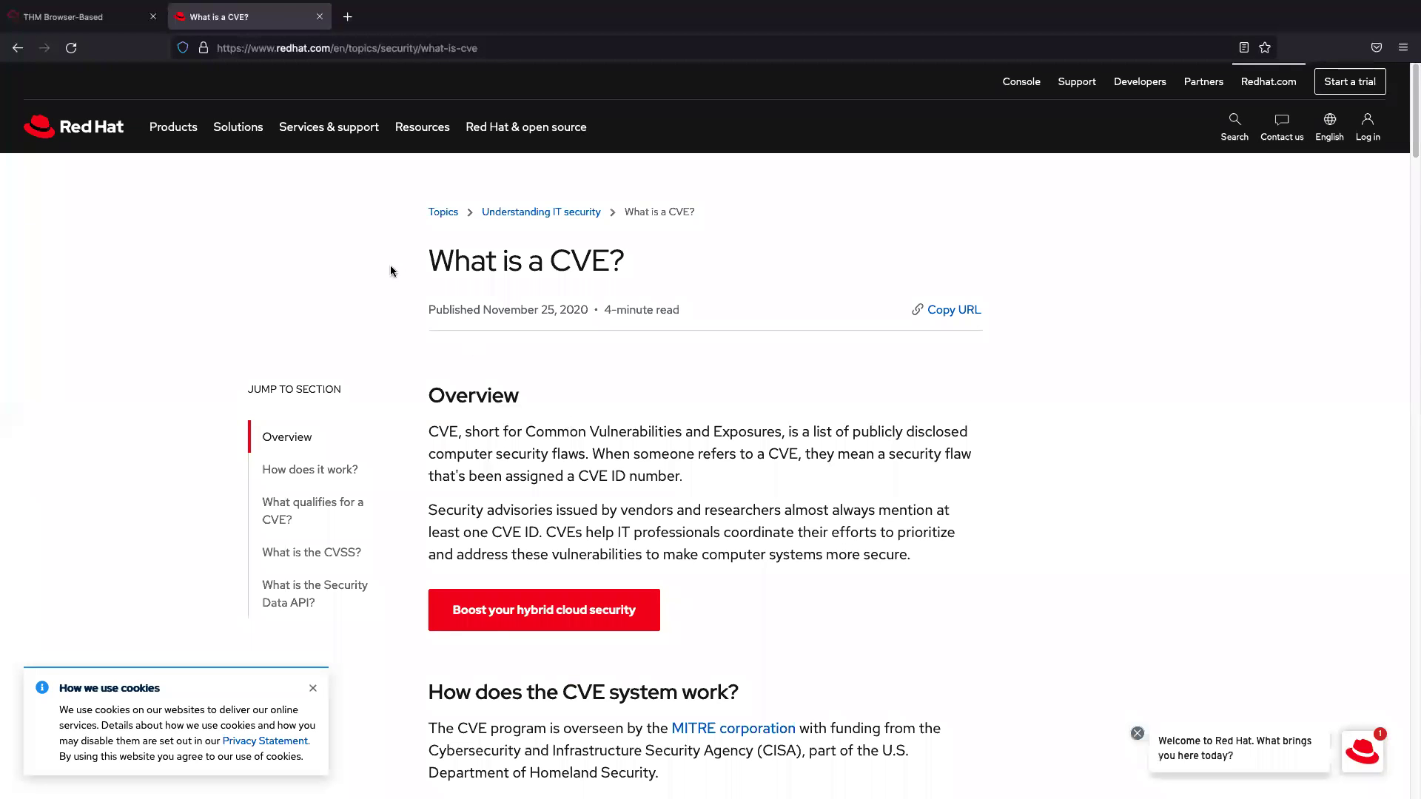
{"action": "left_click", "coordinate": [123, 25]}
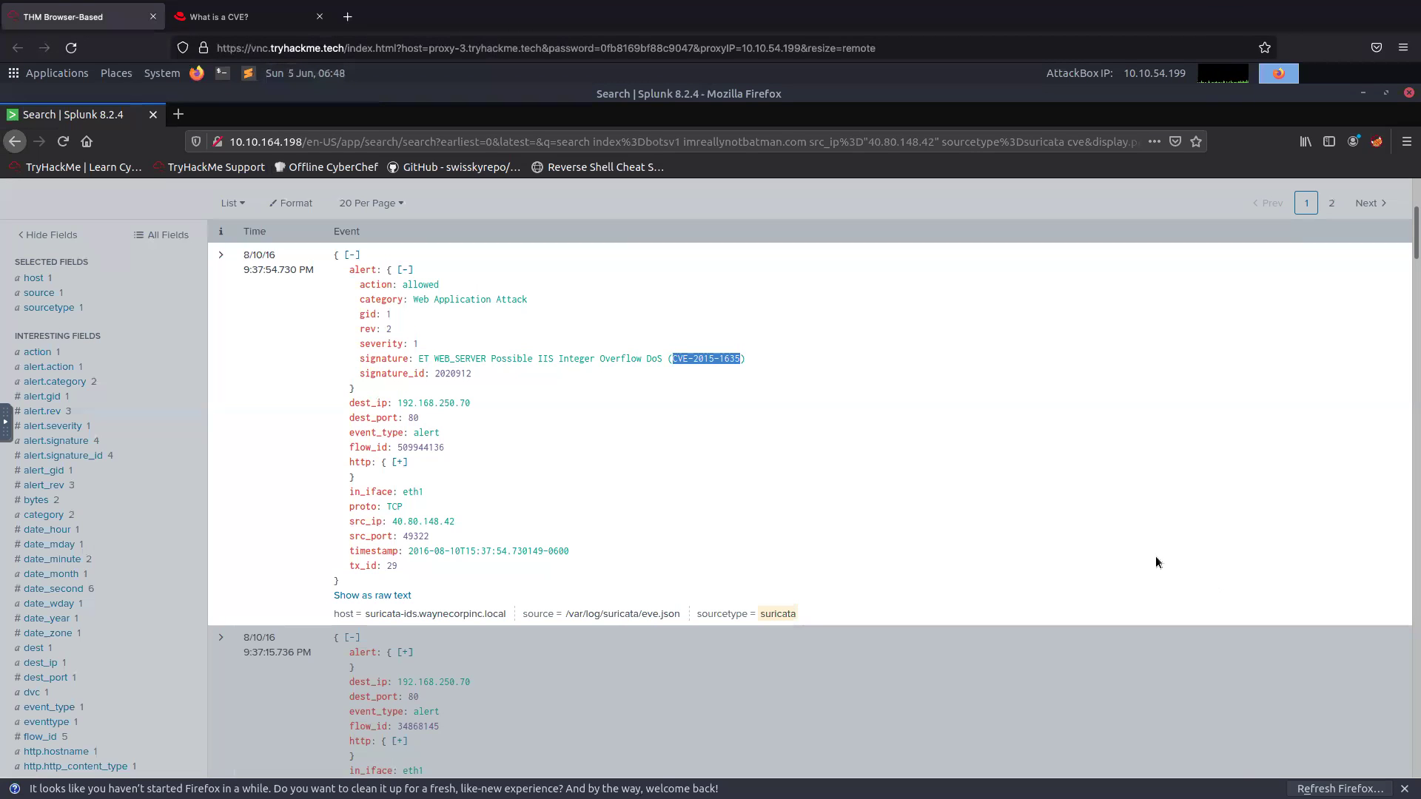
{"action": "scroll", "coordinate": [962, 592], "scroll_direction": "down", "scroll_amount": 3}
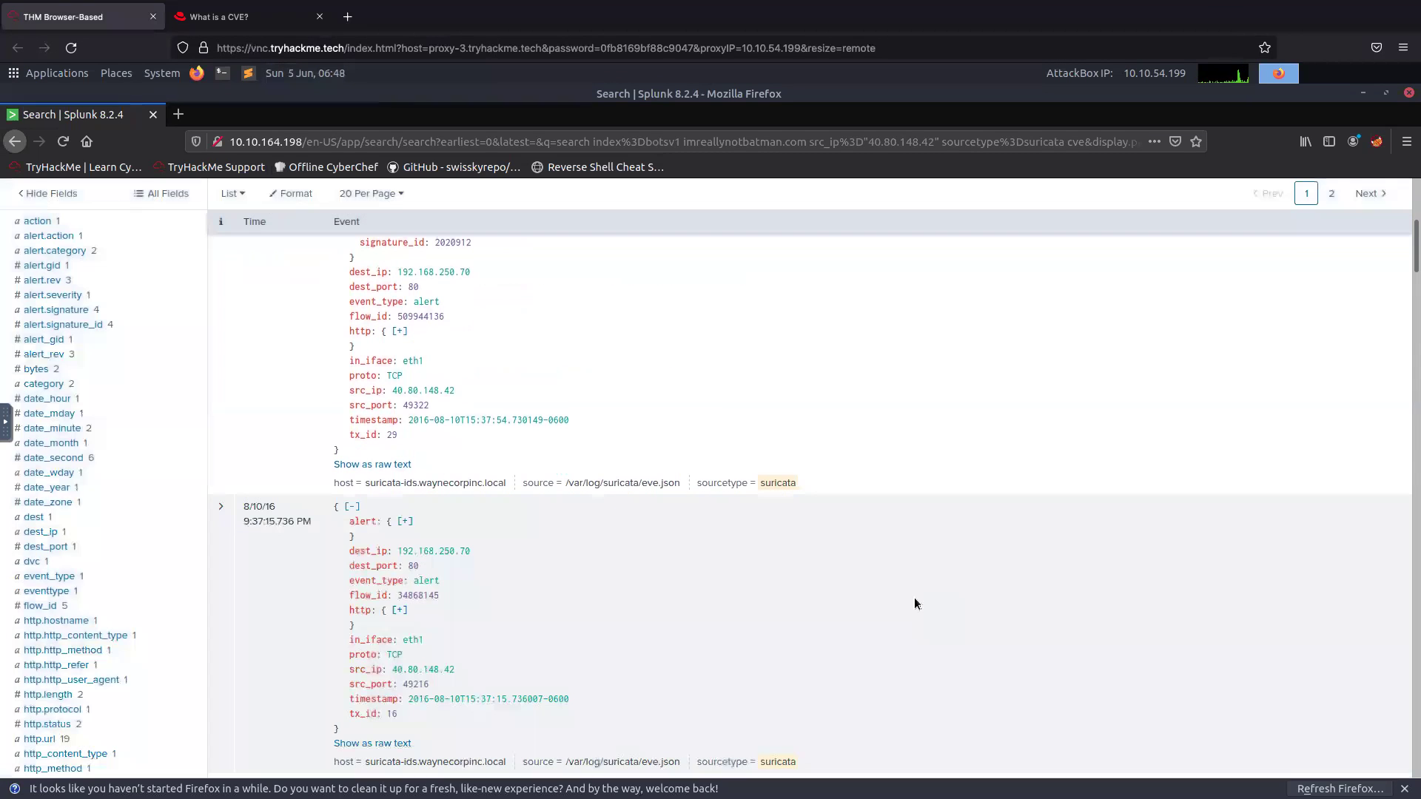
{"action": "scroll", "coordinate": [913, 597], "scroll_direction": "down", "scroll_amount": 5}
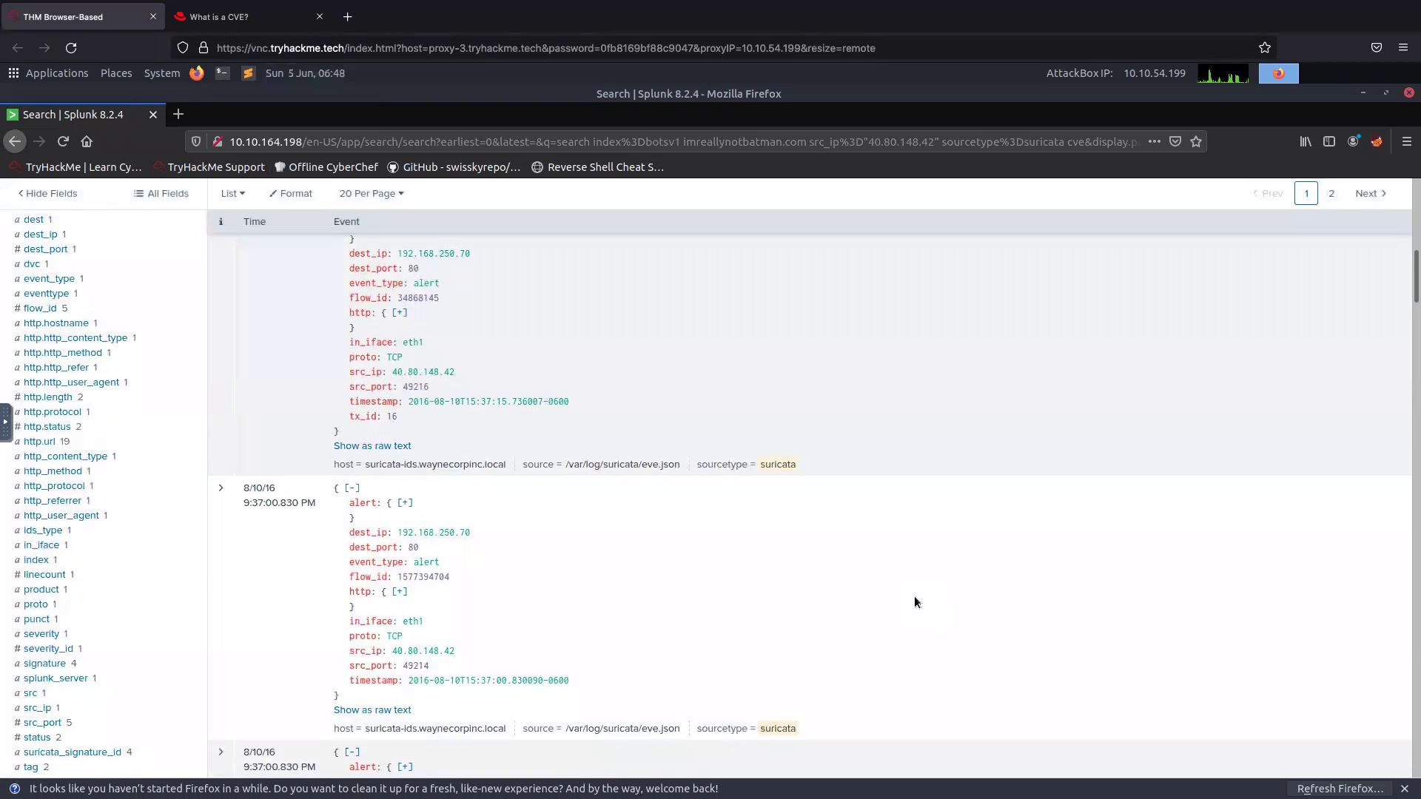
- Extend the search keyword cve to cve- at the end of the query and rerun the search
{"action": "scroll", "coordinate": [913, 596], "scroll_direction": "down", "scroll_amount": 2}
{"action": "scroll", "coordinate": [916, 599], "scroll_direction": "up", "scroll_amount": 3}
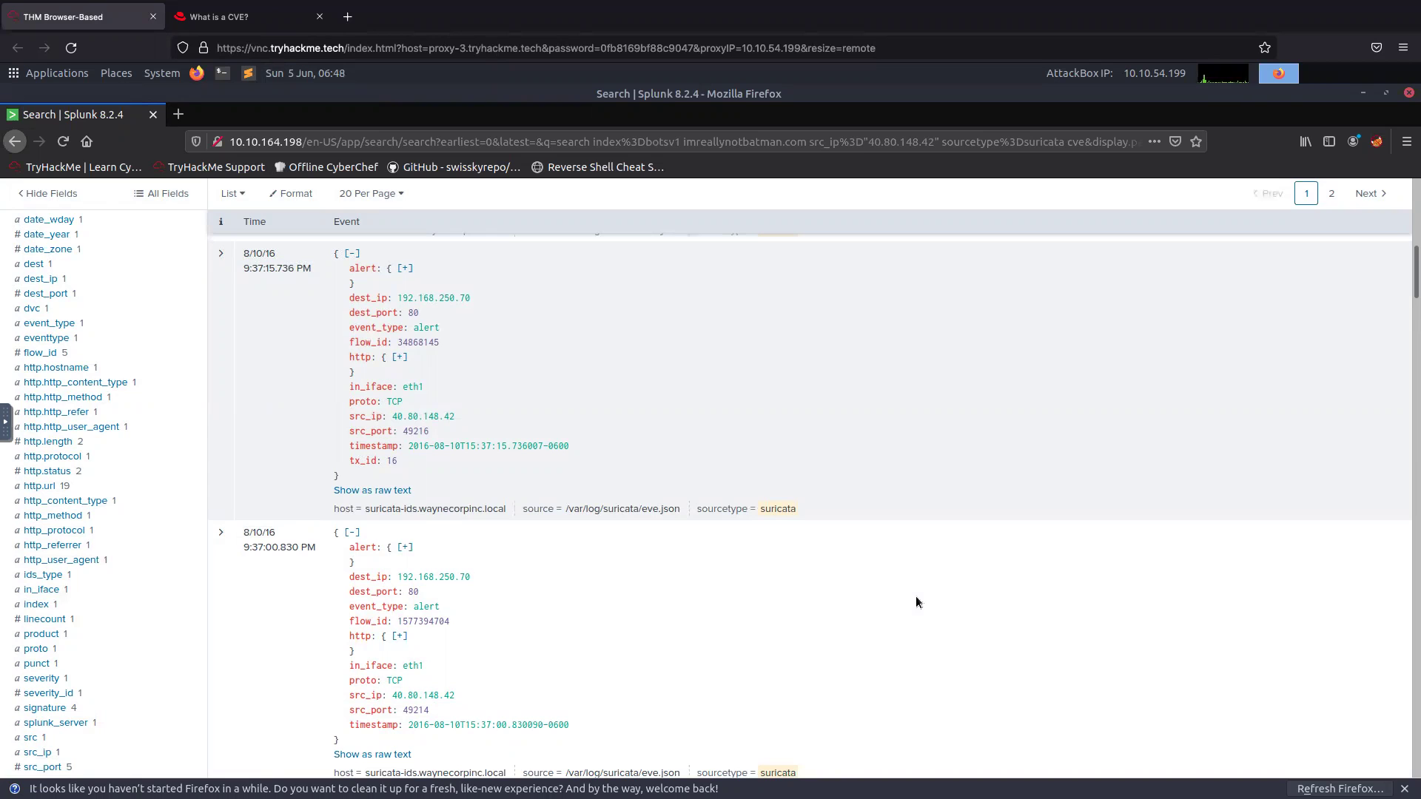
{"action": "scroll", "coordinate": [916, 602], "scroll_direction": "up", "scroll_amount": 3}
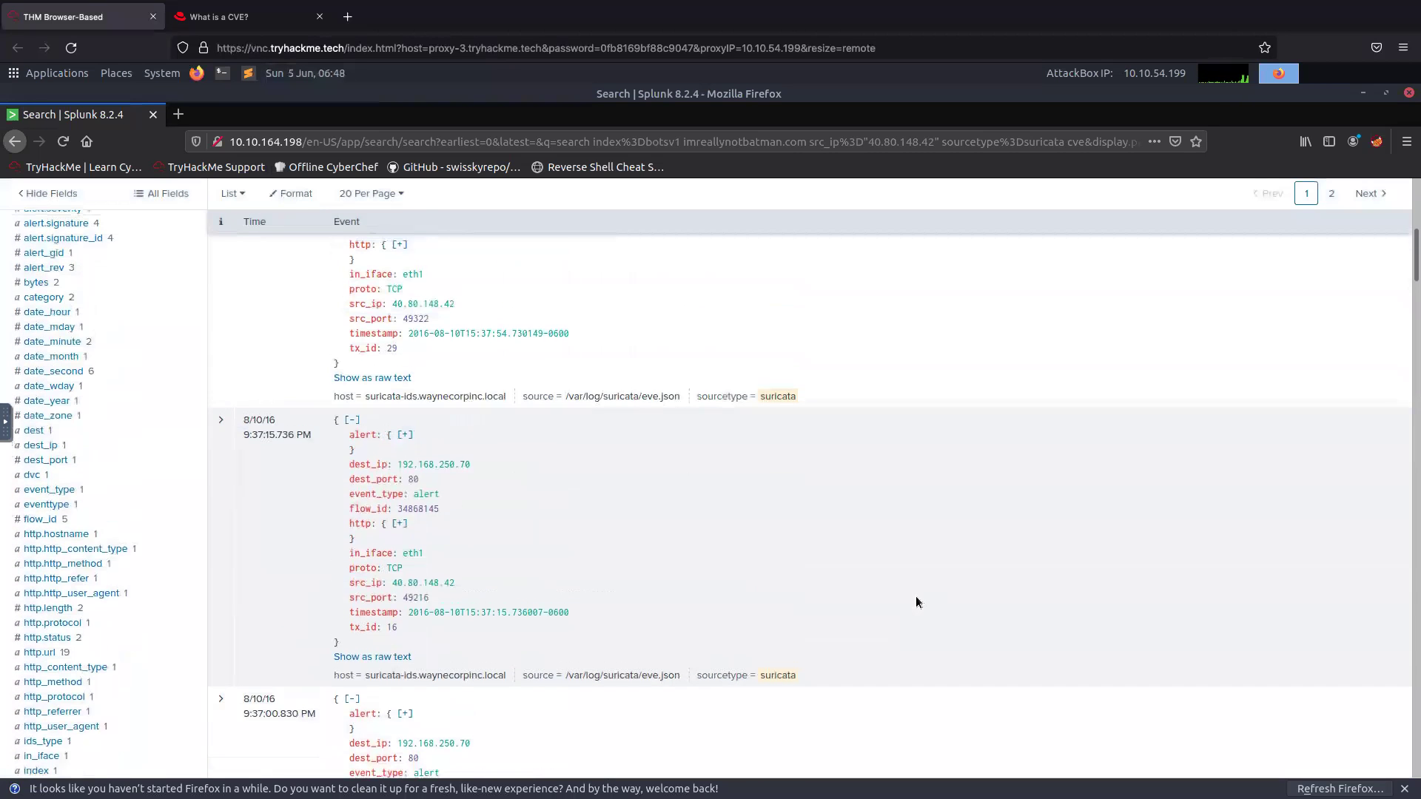
{"action": "scroll", "coordinate": [916, 601], "scroll_direction": "up", "scroll_amount": 2}
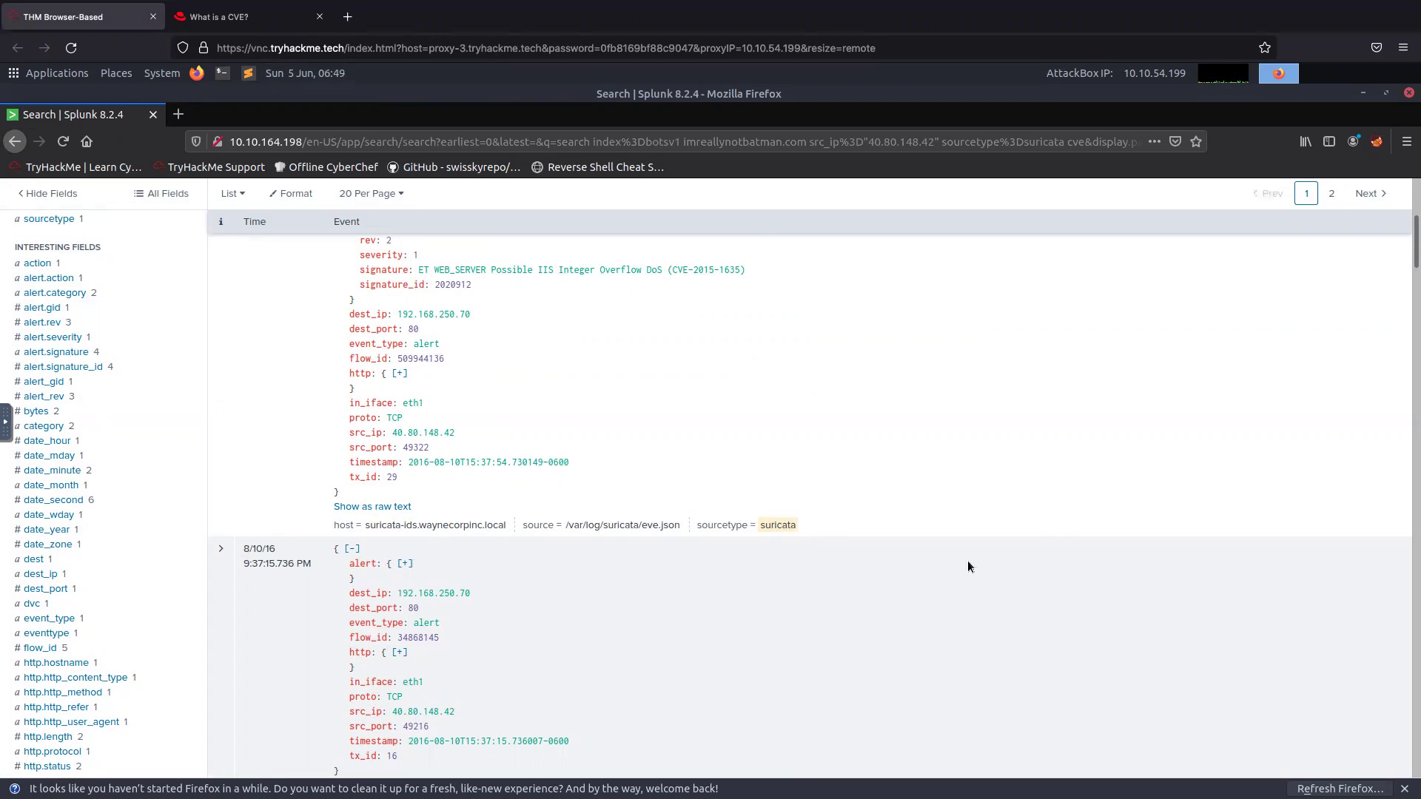
{"action": "scroll", "coordinate": [767, 458], "scroll_direction": "up", "scroll_amount": 5}
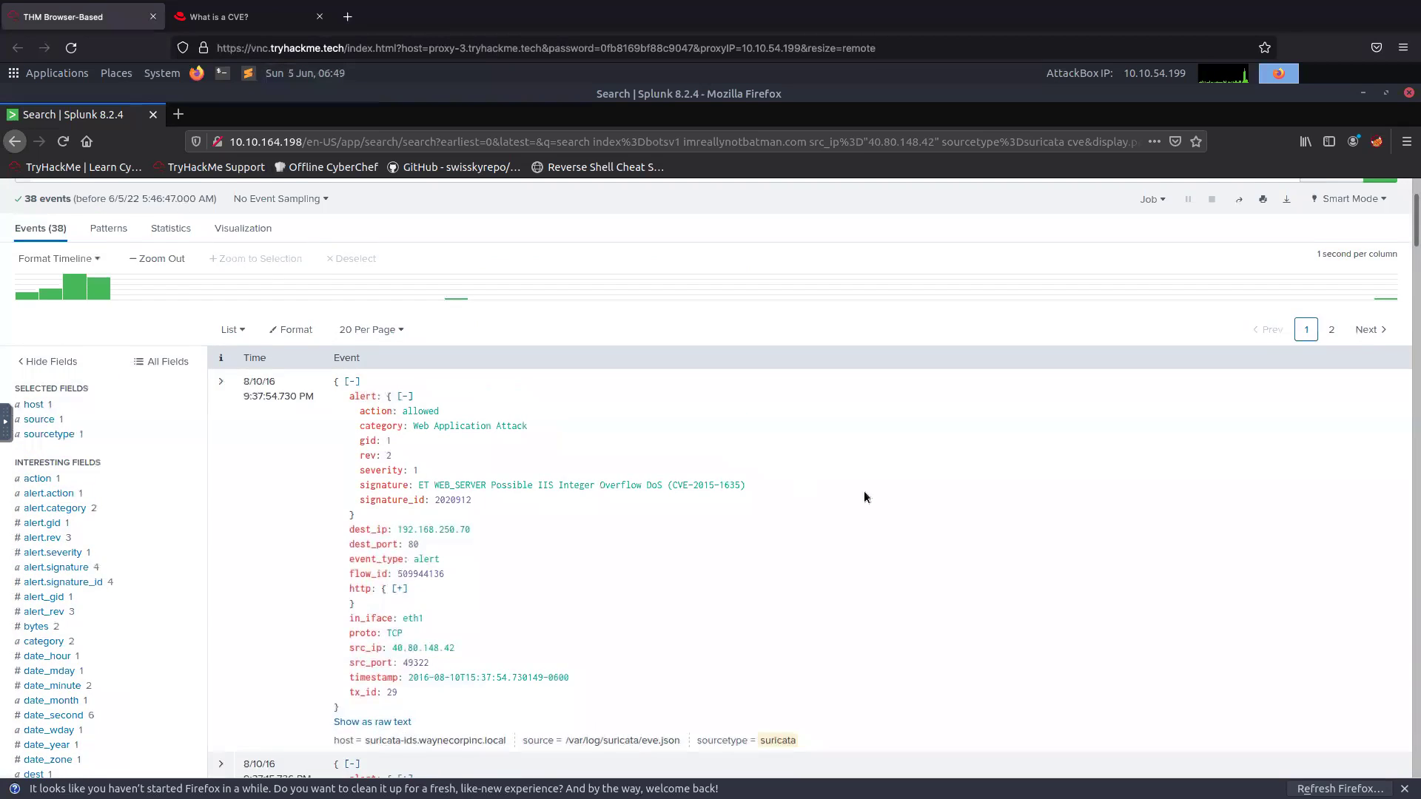
{"action": "left_click", "coordinate": [728, 209]}
{"action": "type", "text": "-"}
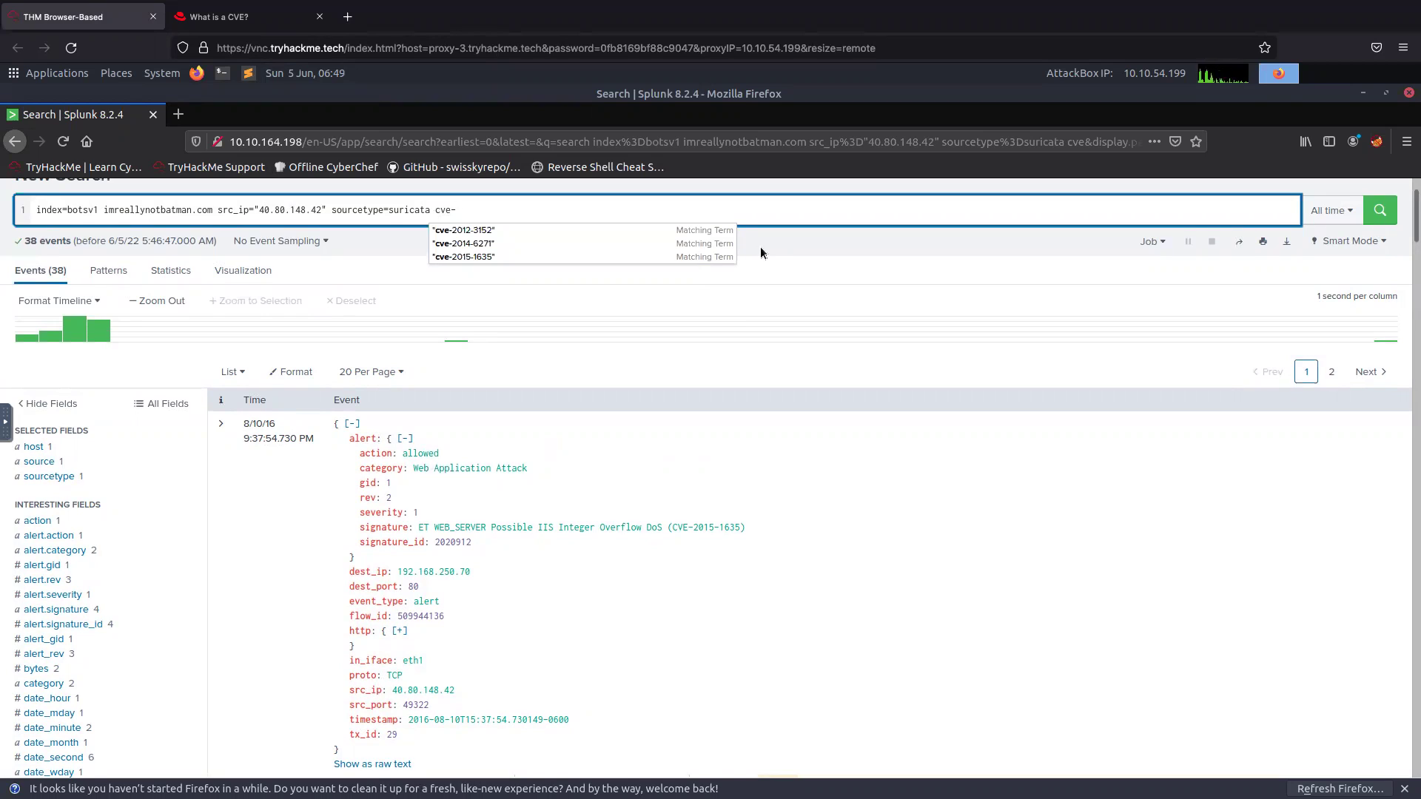
{"action": "left_click", "coordinate": [1365, 214]}
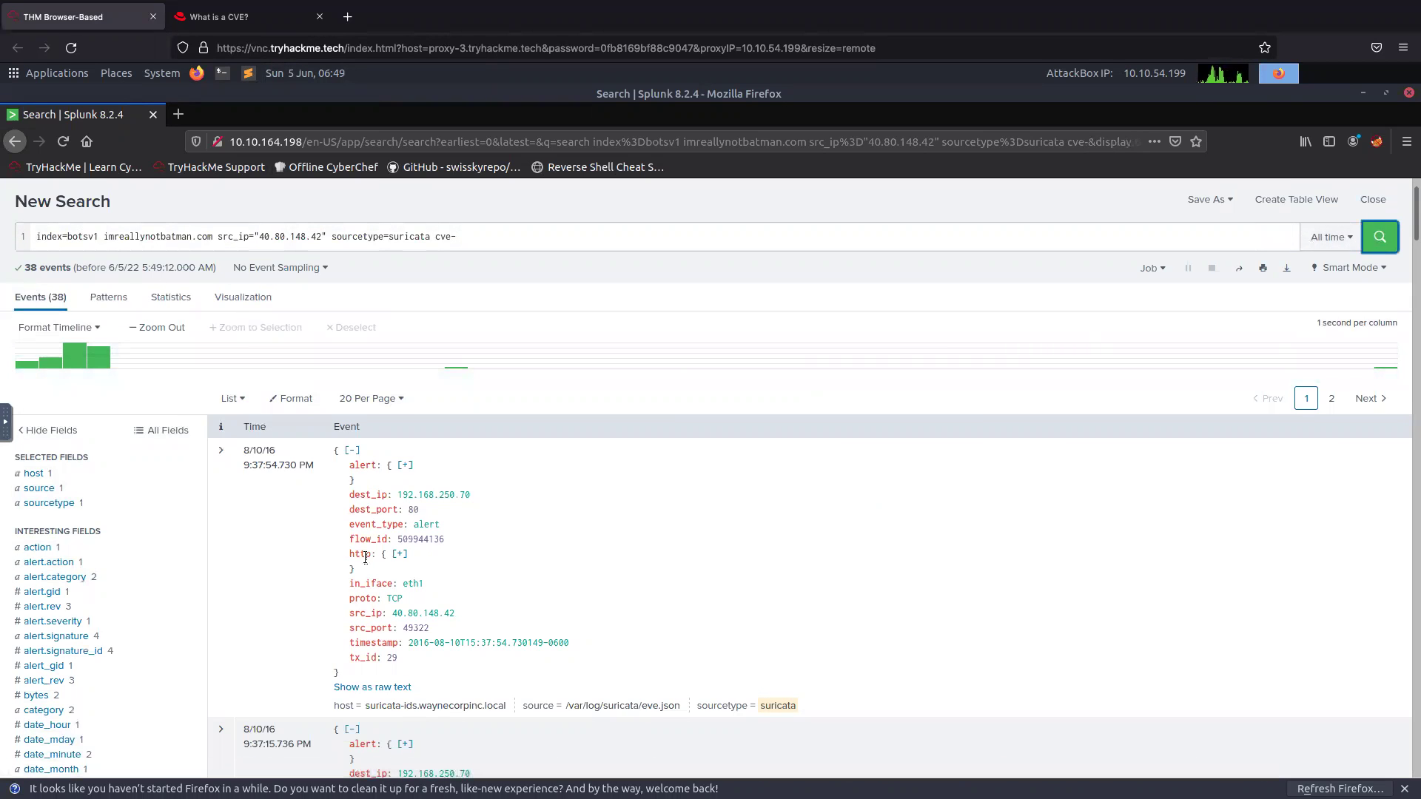
- Expand the alert details of the first cve- event and examine its signature
{"action": "left_click", "coordinate": [405, 465]}
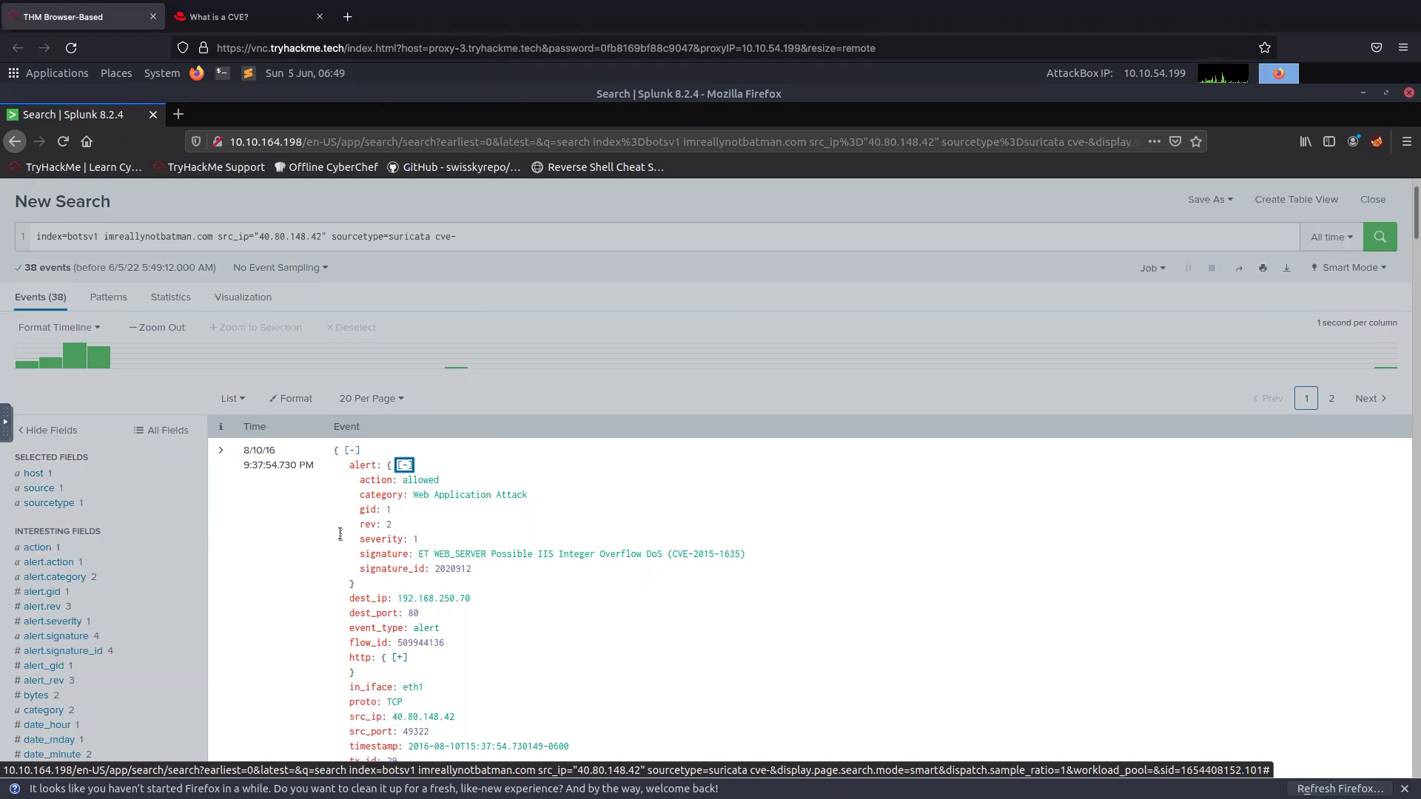
{"action": "scroll", "coordinate": [438, 367], "scroll_direction": "down", "scroll_amount": 1}
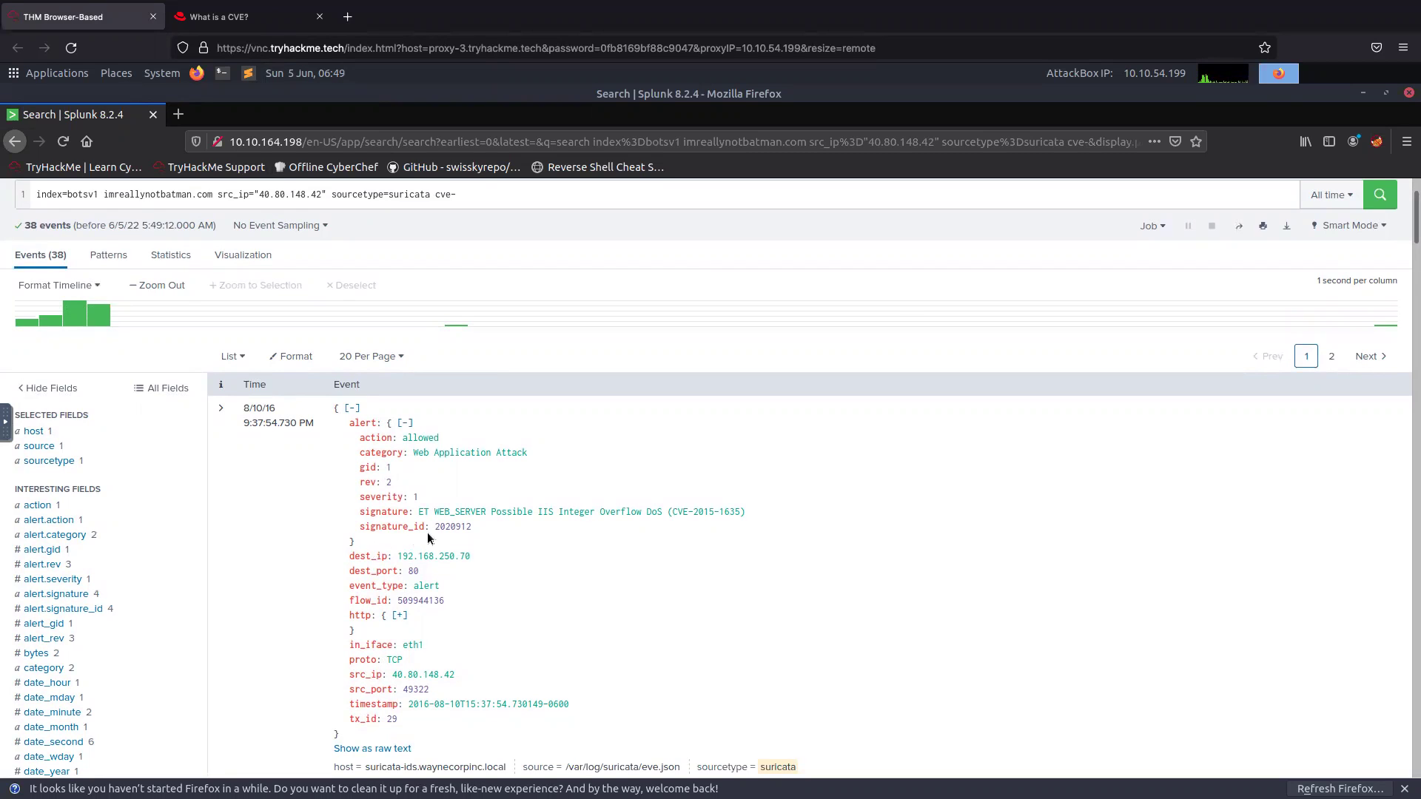
{"action": "scroll", "coordinate": [224, 612], "scroll_direction": "down", "scroll_amount": 1}
{"action": "scroll", "coordinate": [223, 613], "scroll_direction": "down", "scroll_amount": 10}
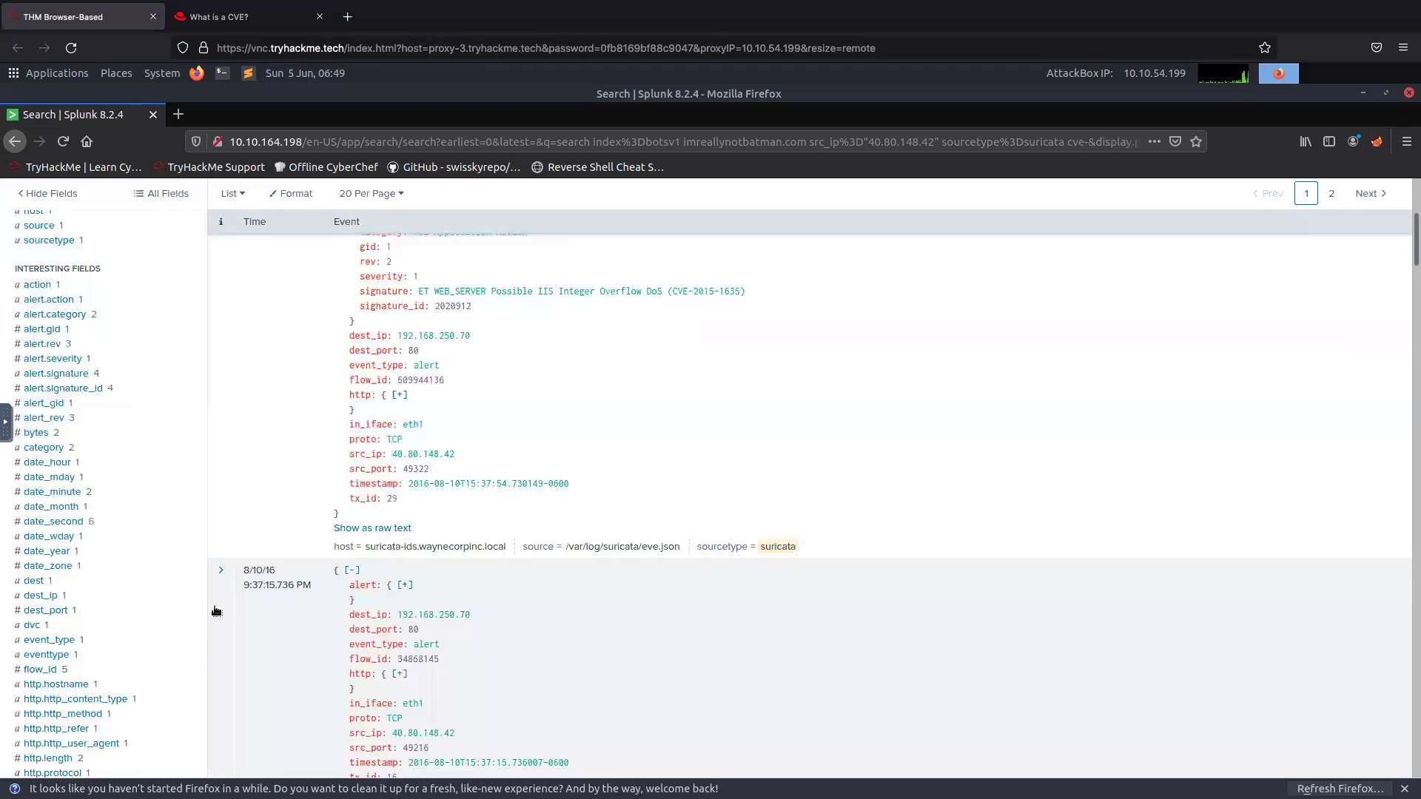
{"action": "scroll", "coordinate": [216, 608], "scroll_direction": "down", "scroll_amount": 5}
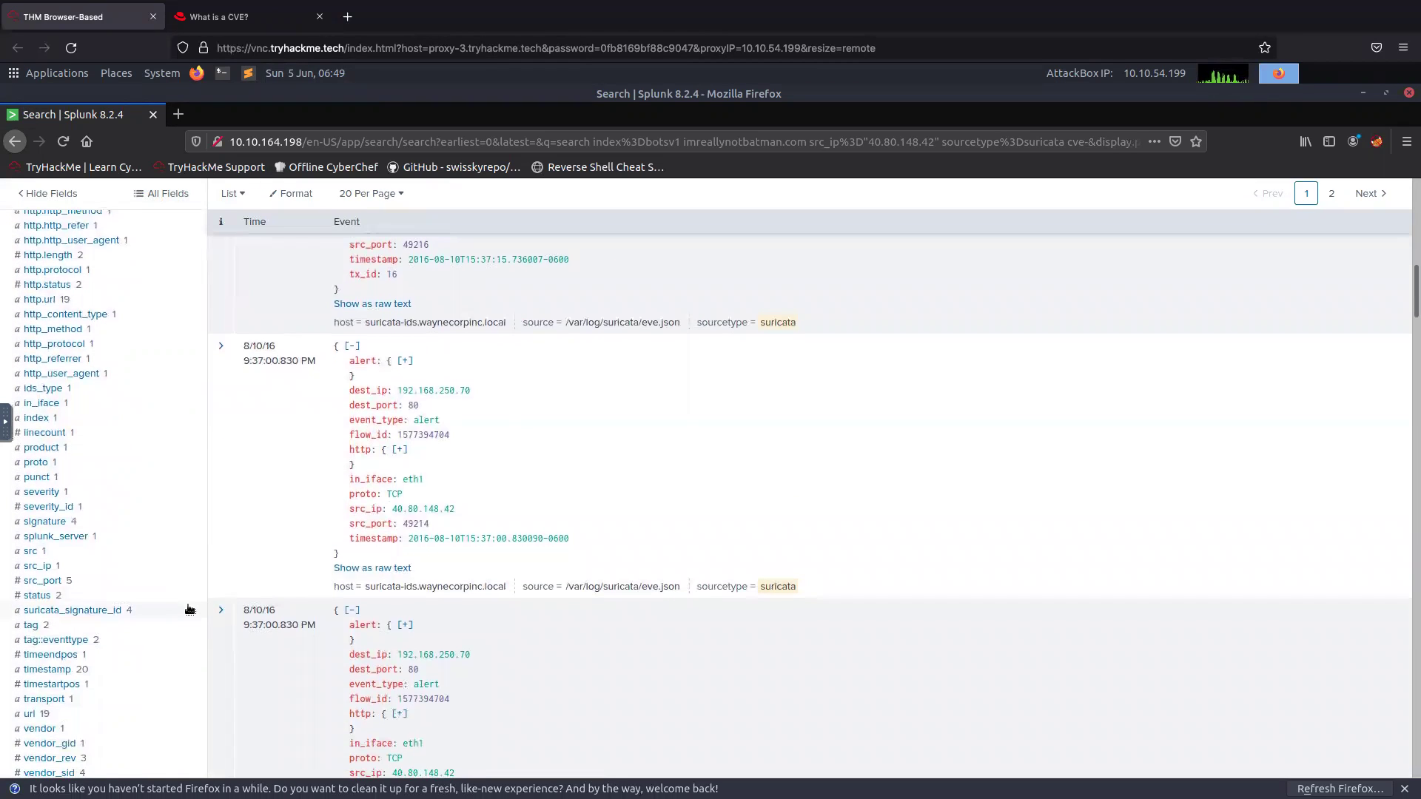
{"action": "scroll", "coordinate": [182, 604], "scroll_direction": "down", "scroll_amount": 3}
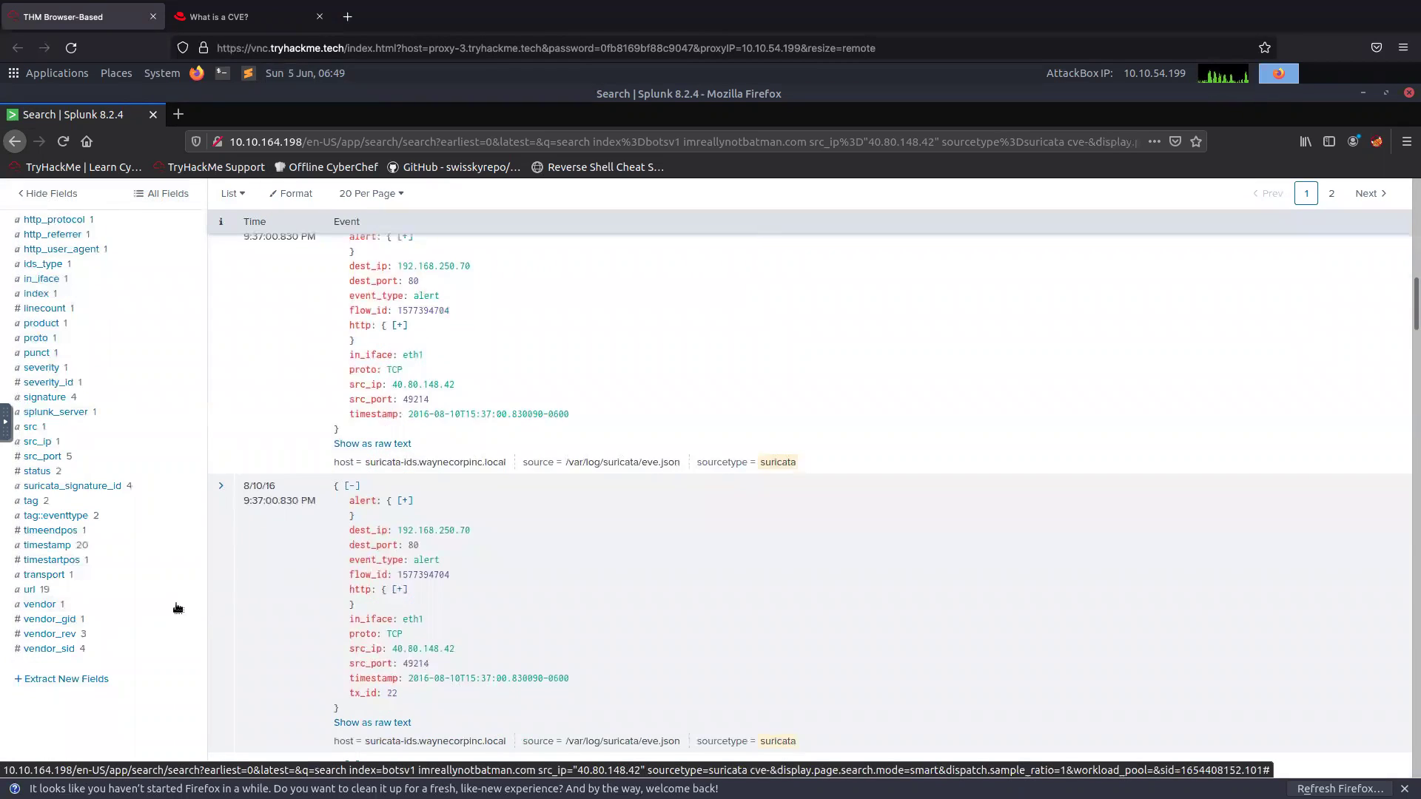
{"action": "left_click", "coordinate": [84, 680]}
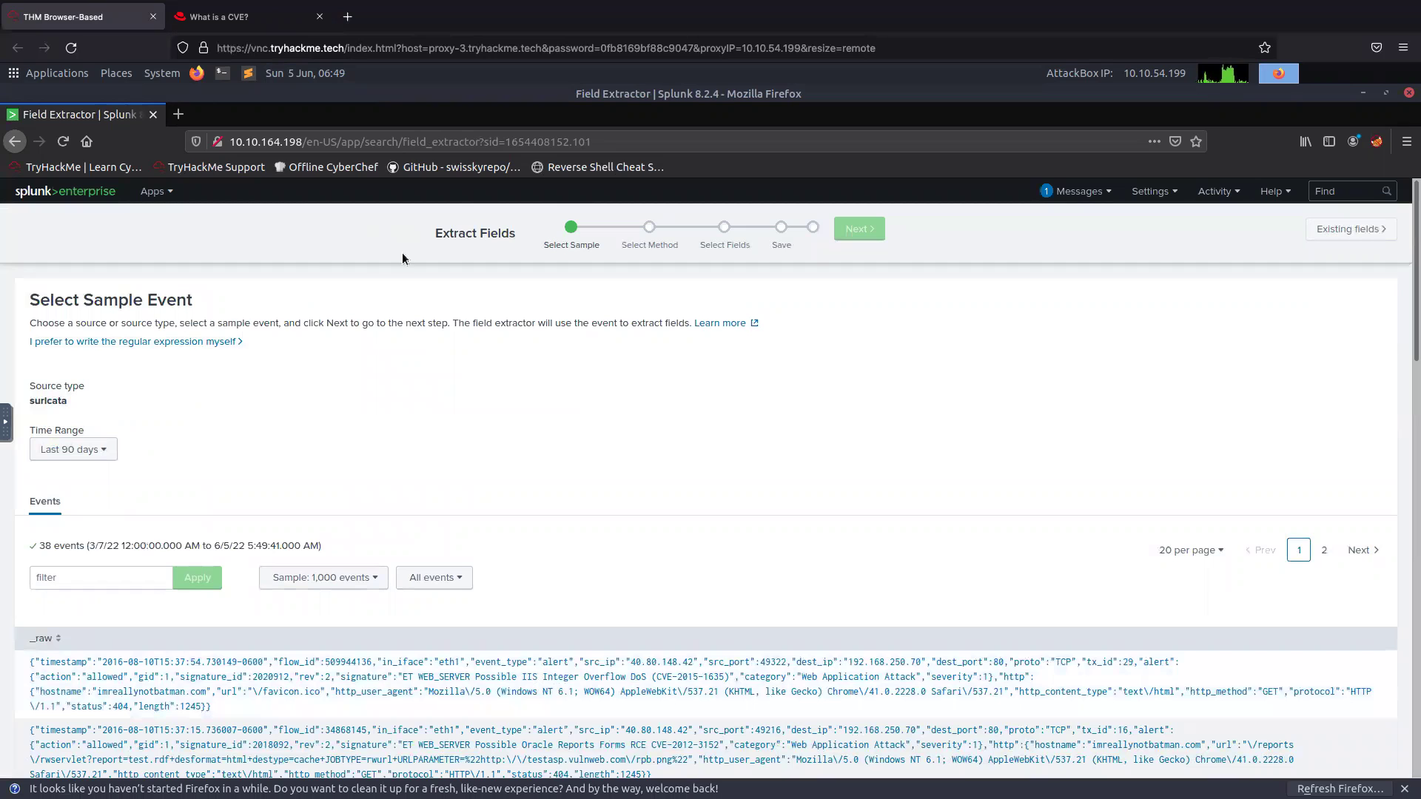
{"action": "left_click", "coordinate": [17, 142]}
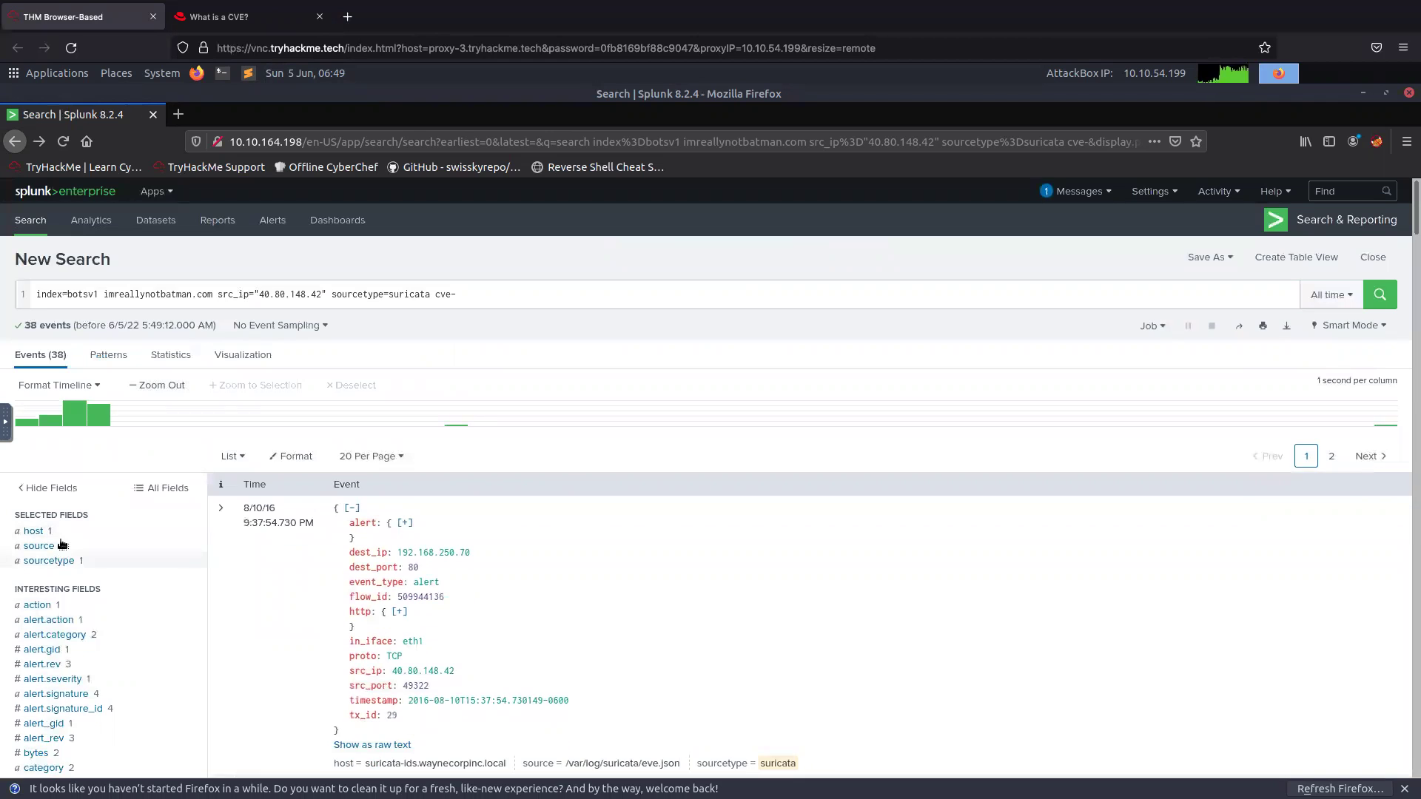
- Find the alert.signature field among the interesting fields and display its values to examine the CVE signatures
{"action": "scroll", "coordinate": [56, 507], "scroll_direction": "down", "scroll_amount": 5}
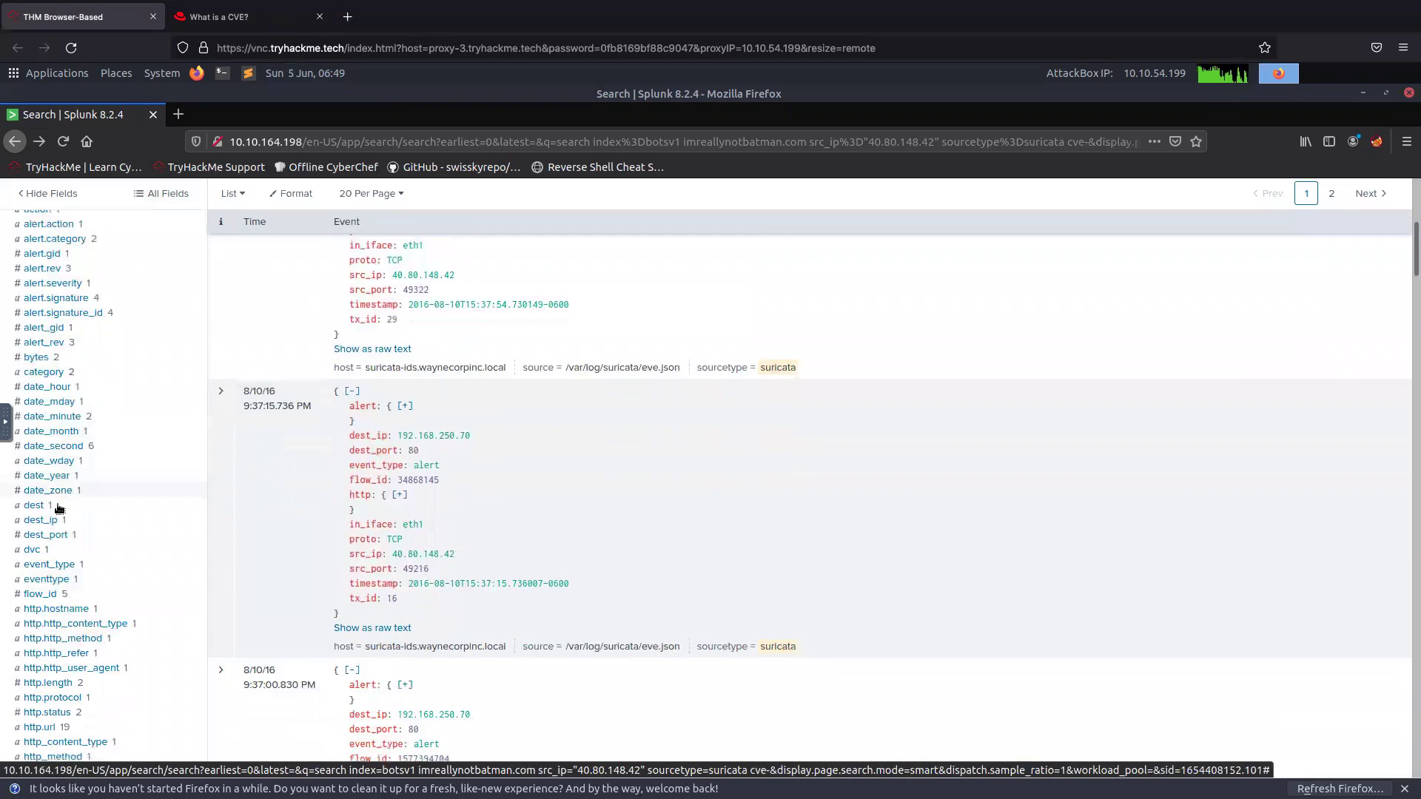
{"action": "scroll", "coordinate": [60, 508], "scroll_direction": "down", "scroll_amount": 5}
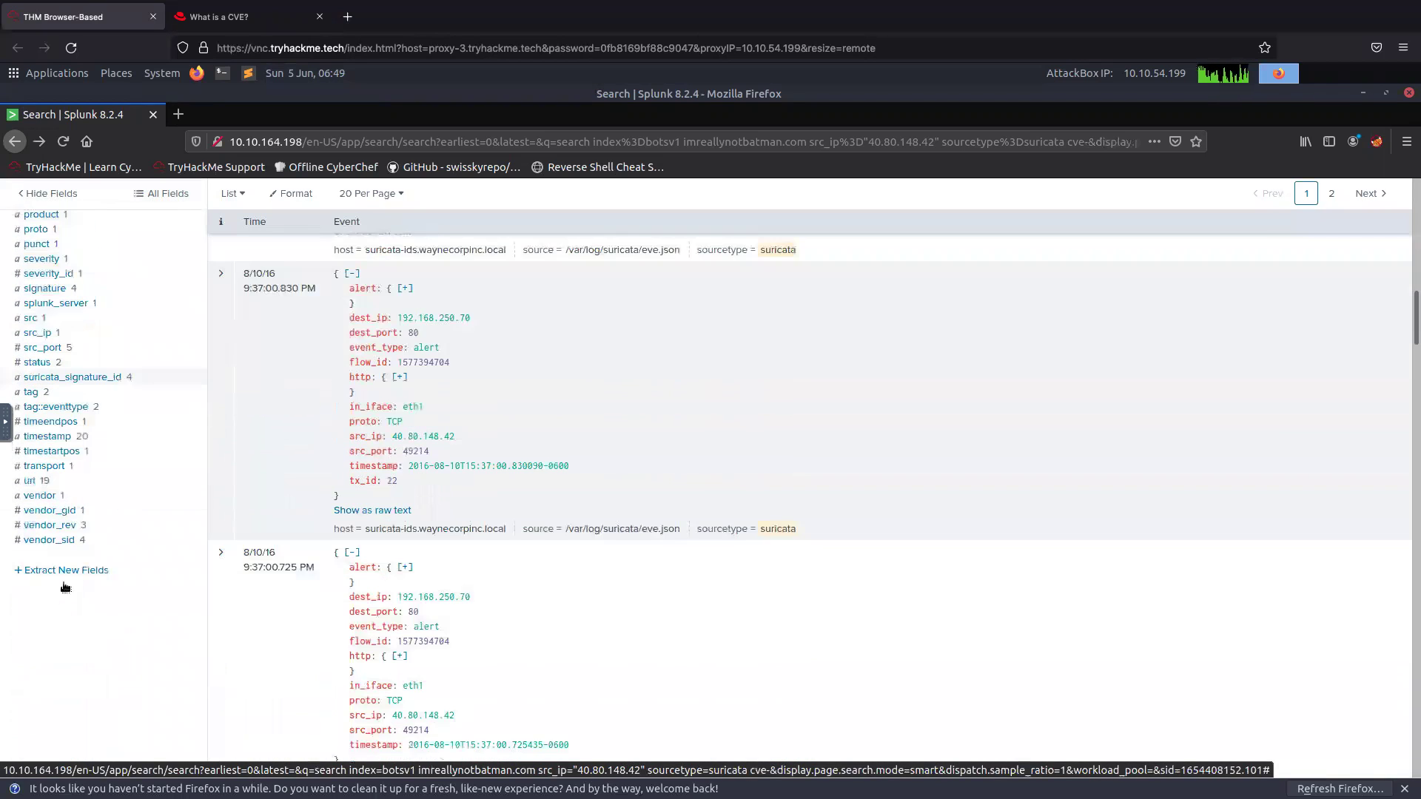
{"action": "scroll", "coordinate": [65, 584], "scroll_direction": "down", "scroll_amount": 4}
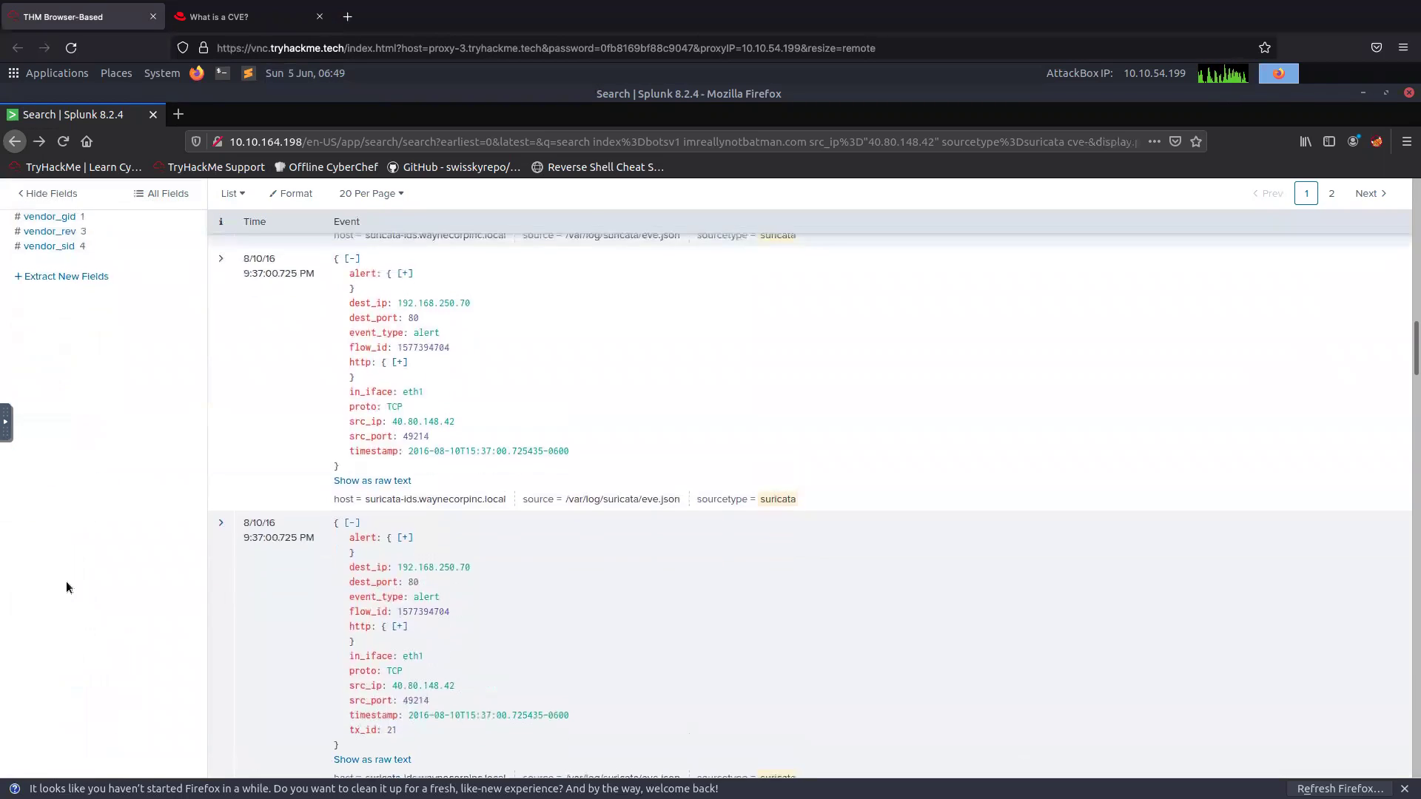
{"action": "scroll", "coordinate": [65, 580], "scroll_direction": "up", "scroll_amount": 4}
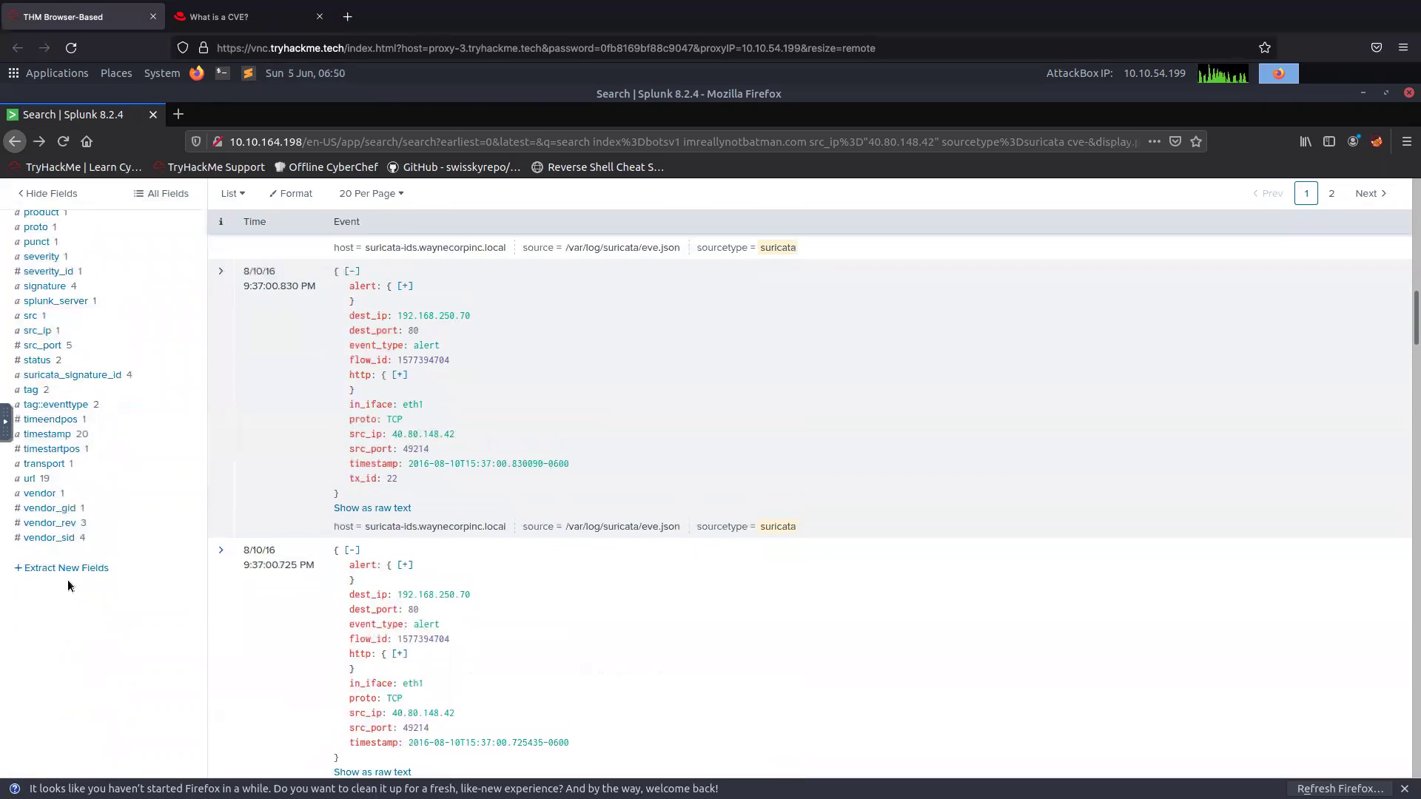
{"action": "scroll", "coordinate": [68, 583], "scroll_direction": "up", "scroll_amount": 1}
{"action": "scroll", "coordinate": [68, 583], "scroll_direction": "up", "scroll_amount": 2}
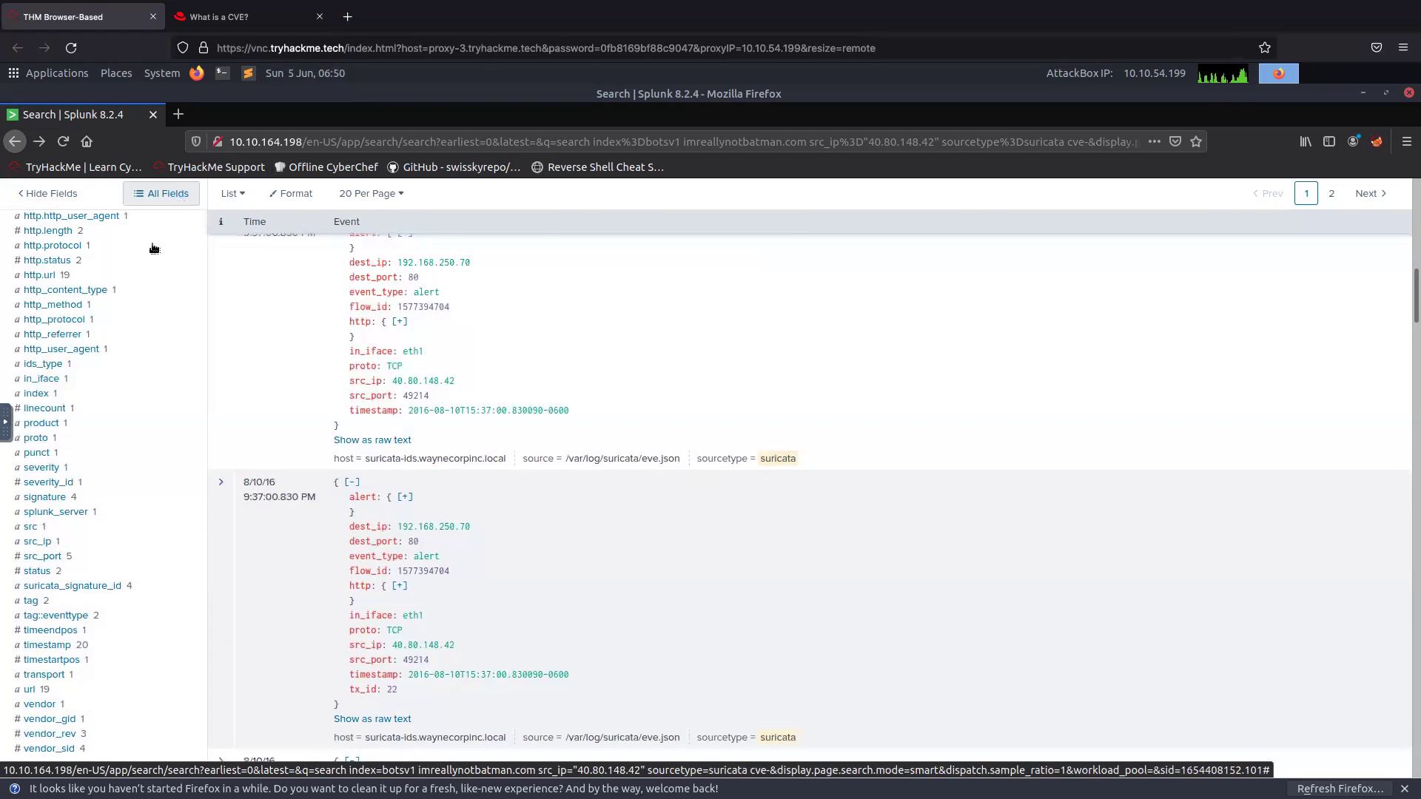
{"action": "scroll", "coordinate": [100, 385], "scroll_direction": "up", "scroll_amount": 3}
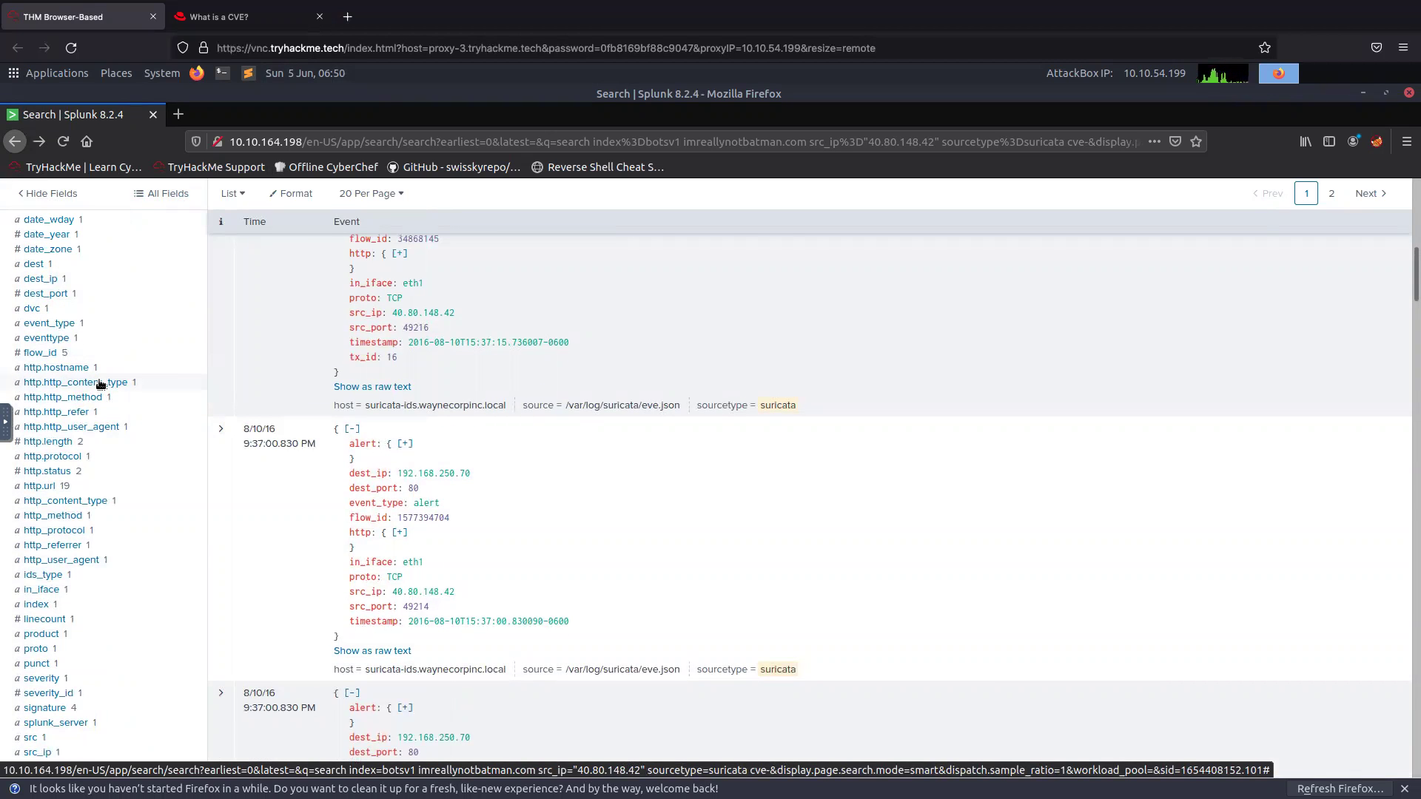
{"action": "scroll", "coordinate": [100, 385], "scroll_direction": "up", "scroll_amount": 4}
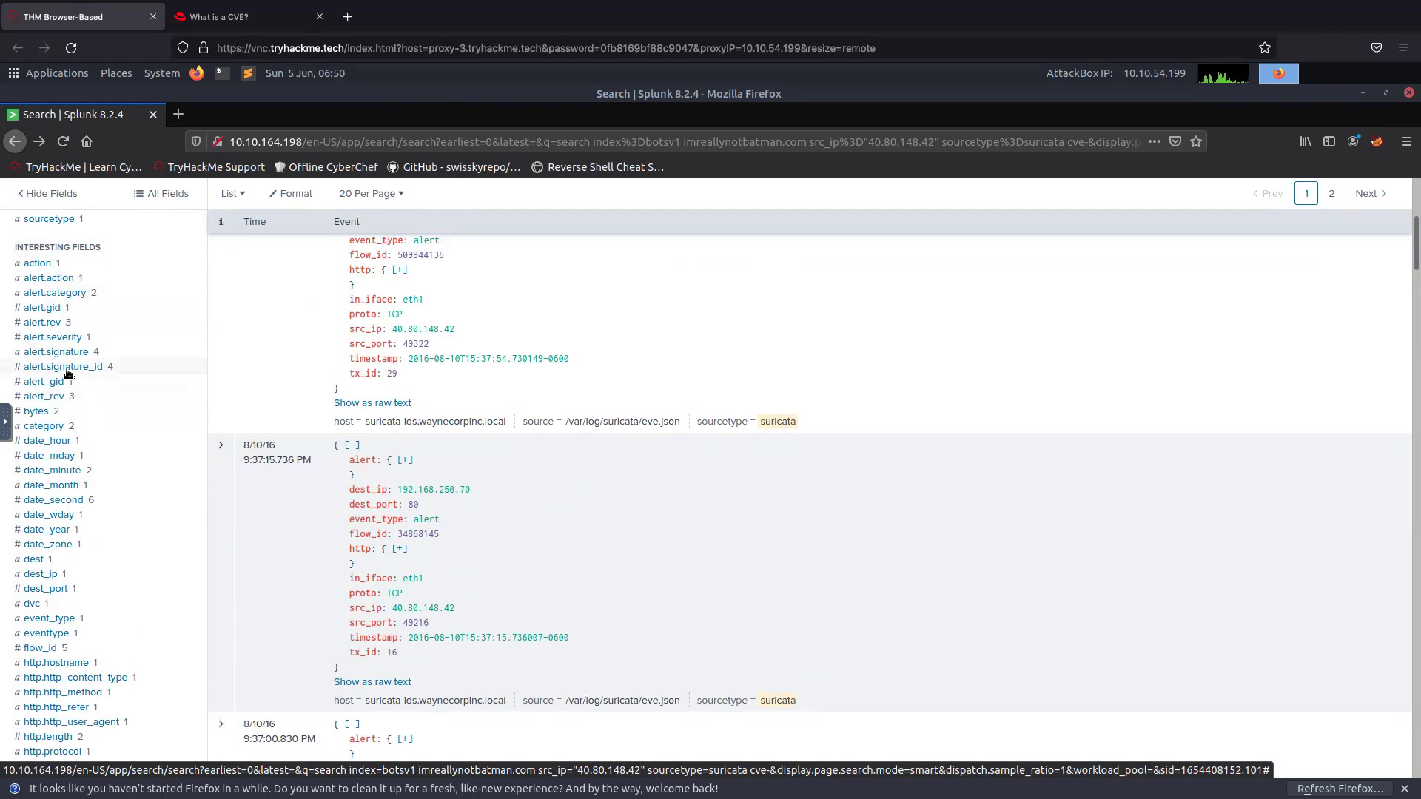
{"action": "left_click", "coordinate": [70, 354]}
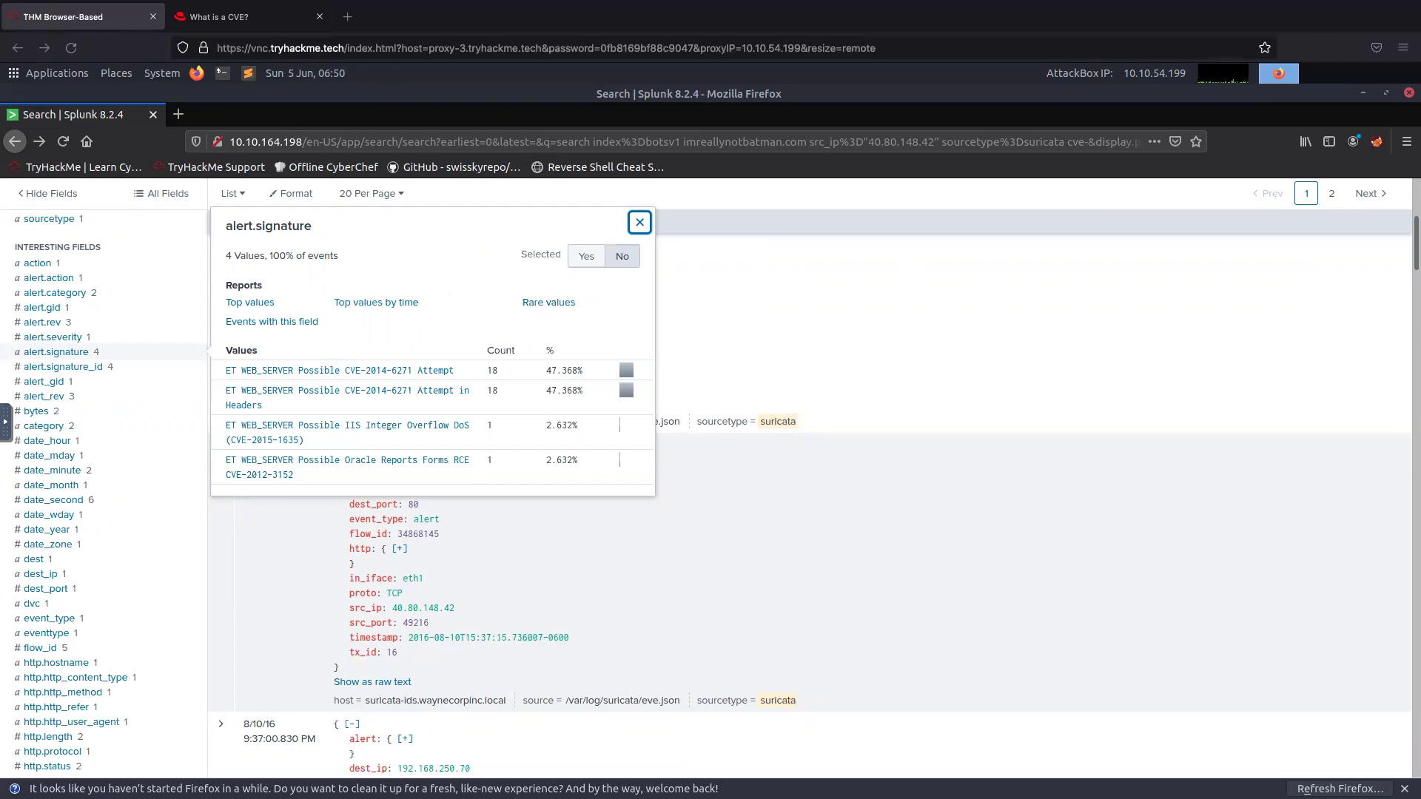
- Switch to the Red Hat article's page and load nvd.nist.gov/vuln/detail/cve-2014-6271 in its place
{"action": "left_click", "coordinate": [251, 16]}
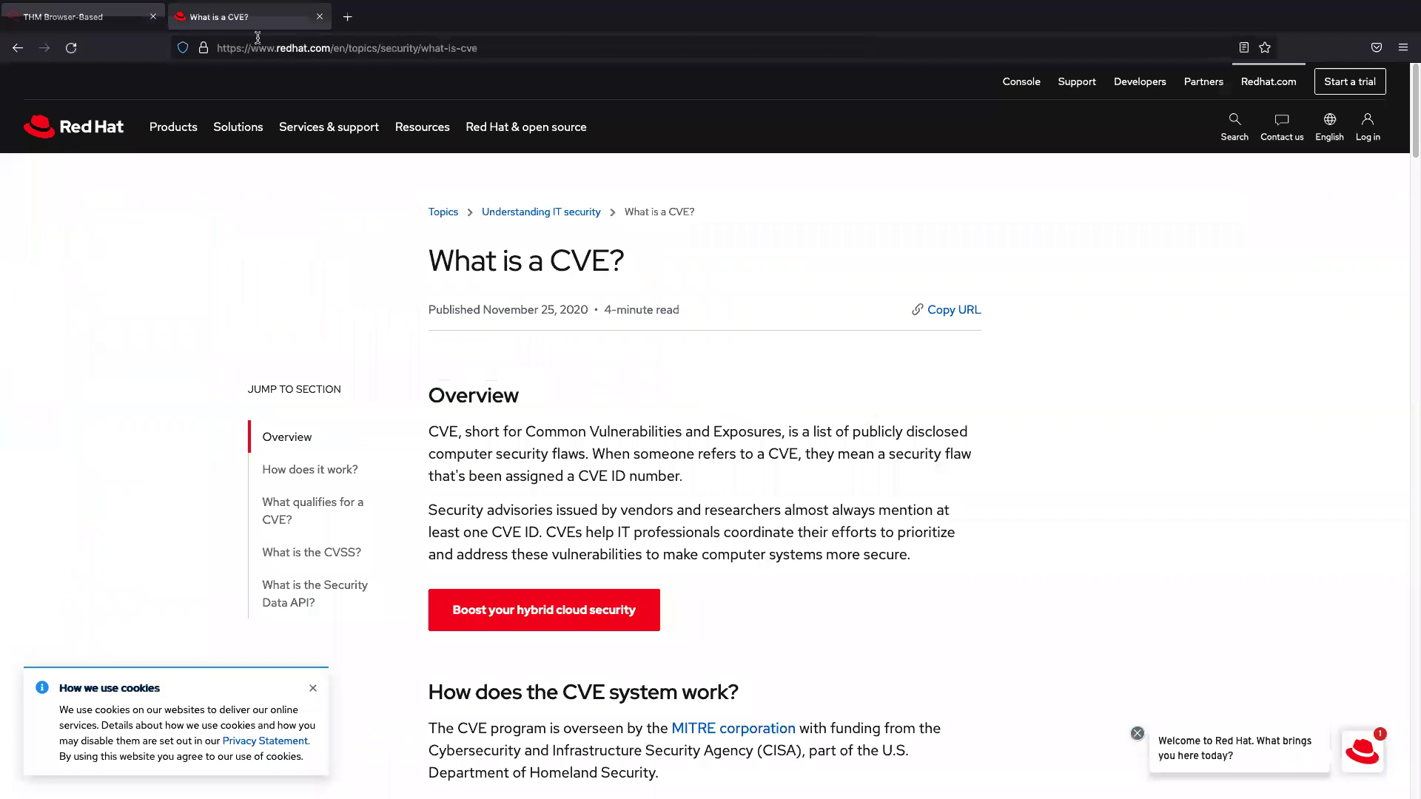
{"action": "left_click", "coordinate": [262, 51]}
{"action": "right_click", "coordinate": [261, 51]}
{"action": "left_click", "coordinate": [303, 138]}
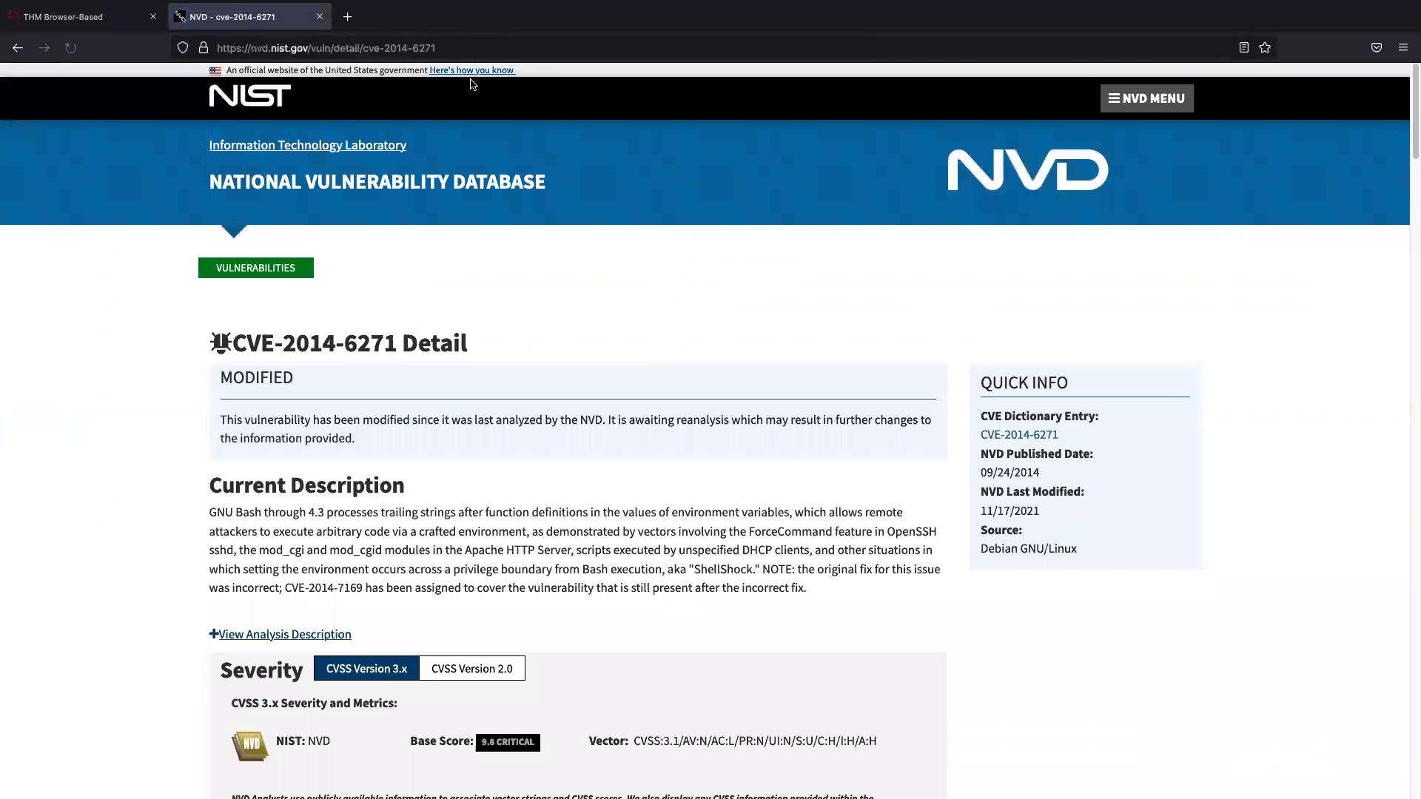
- Read the CVE-2014-6271 page's current description, severity metrics and advisory references
{"action": "scroll", "coordinate": [399, 161], "scroll_direction": "down", "scroll_amount": 1}
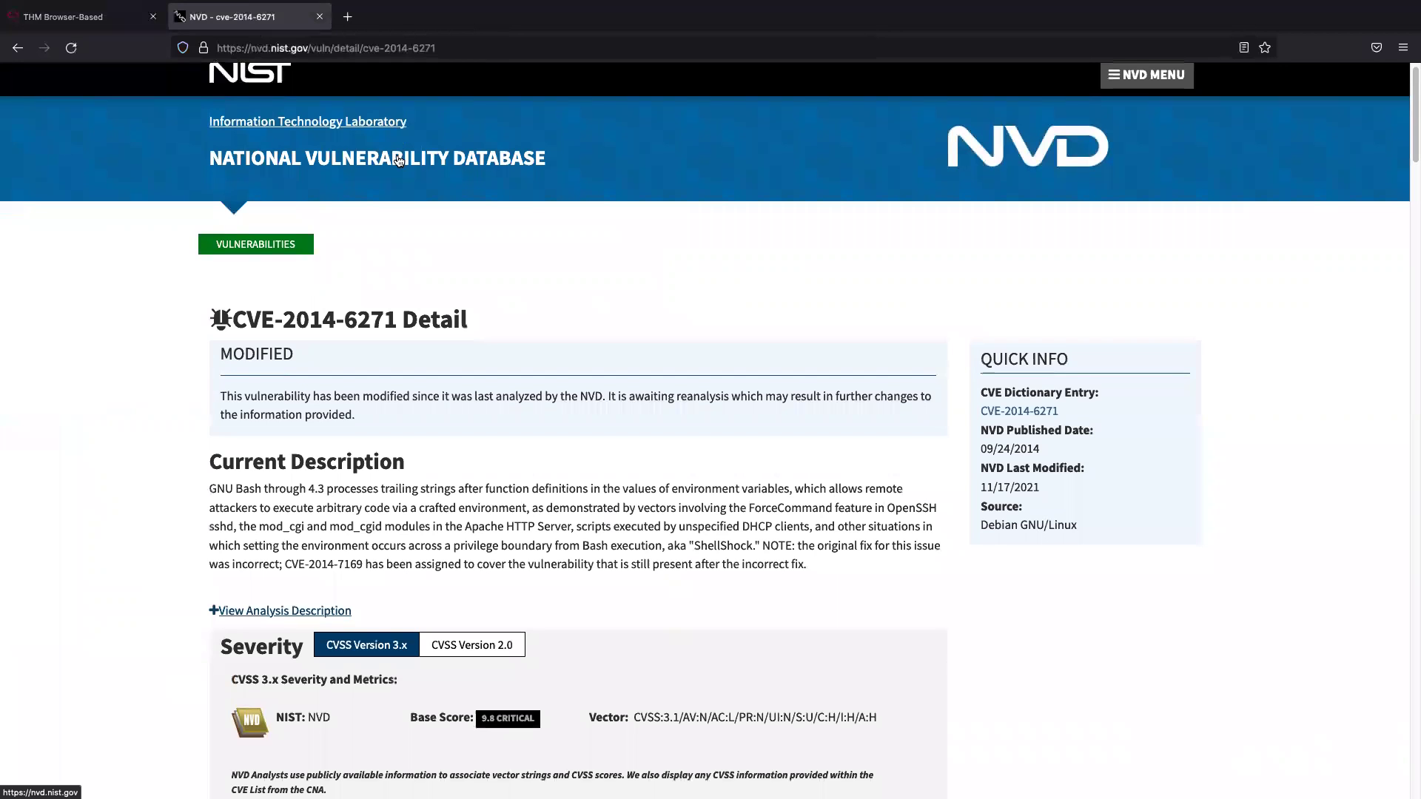
{"action": "scroll", "coordinate": [318, 212], "scroll_direction": "down", "scroll_amount": 1}
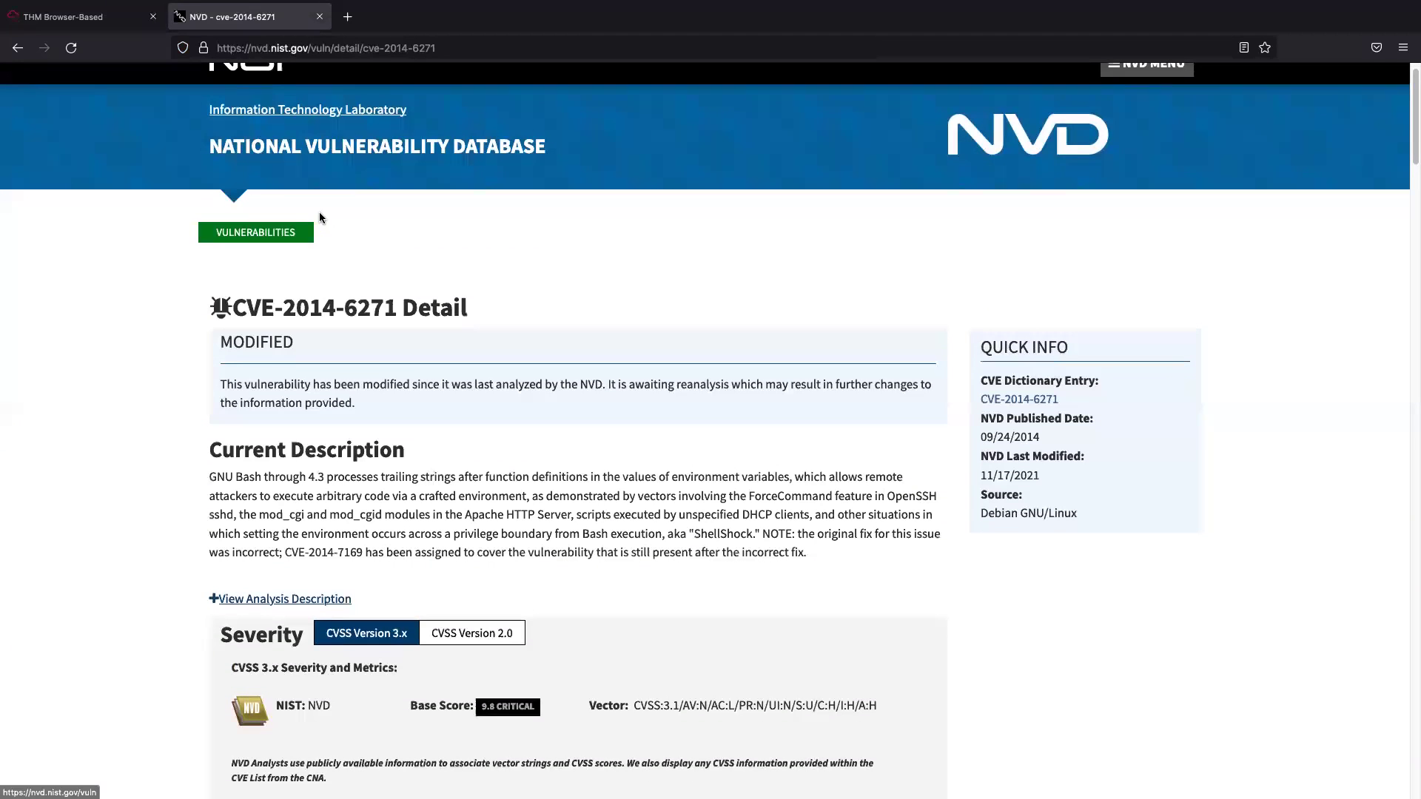
{"action": "scroll", "coordinate": [376, 293], "scroll_direction": "down", "scroll_amount": 3}
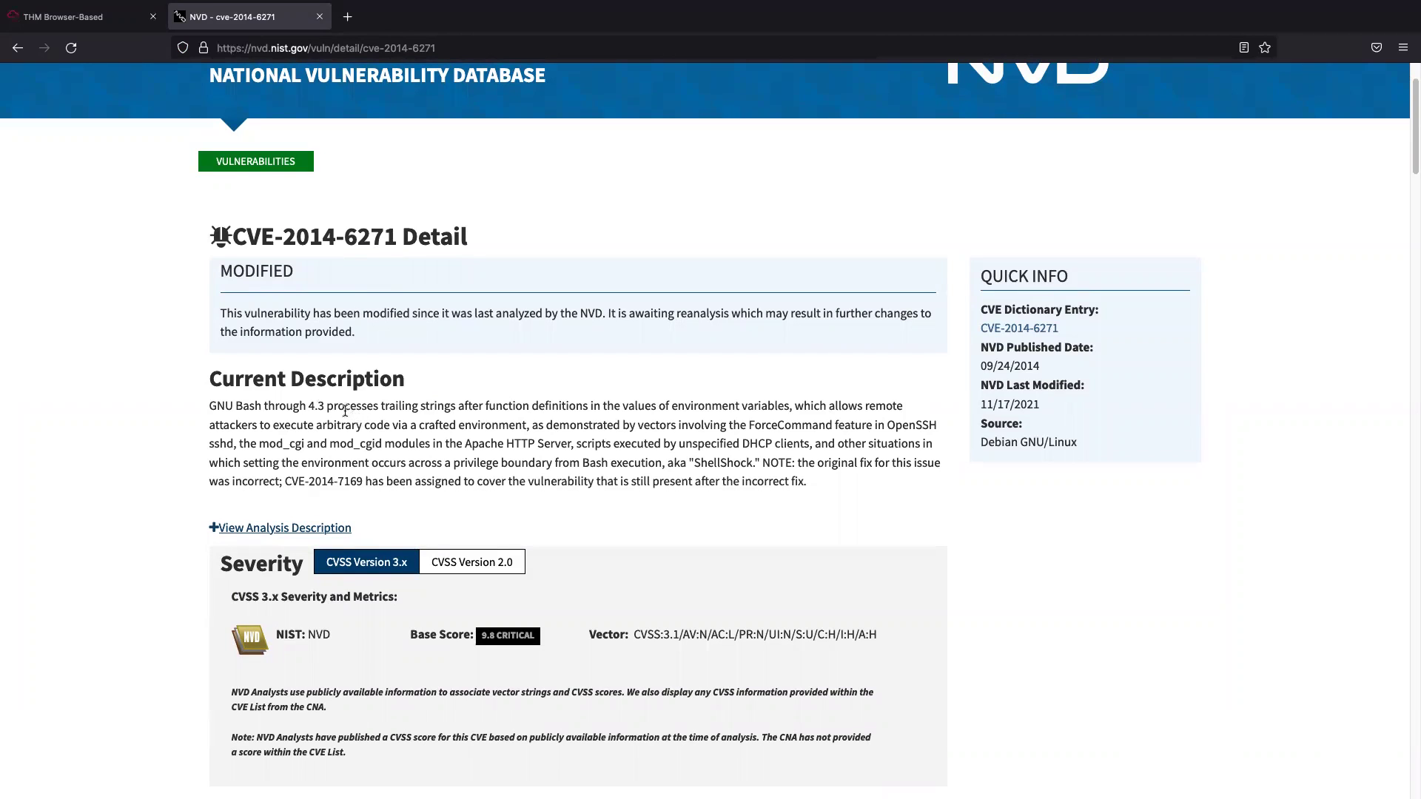
{"action": "scroll", "coordinate": [327, 405], "scroll_direction": "down", "scroll_amount": 2}
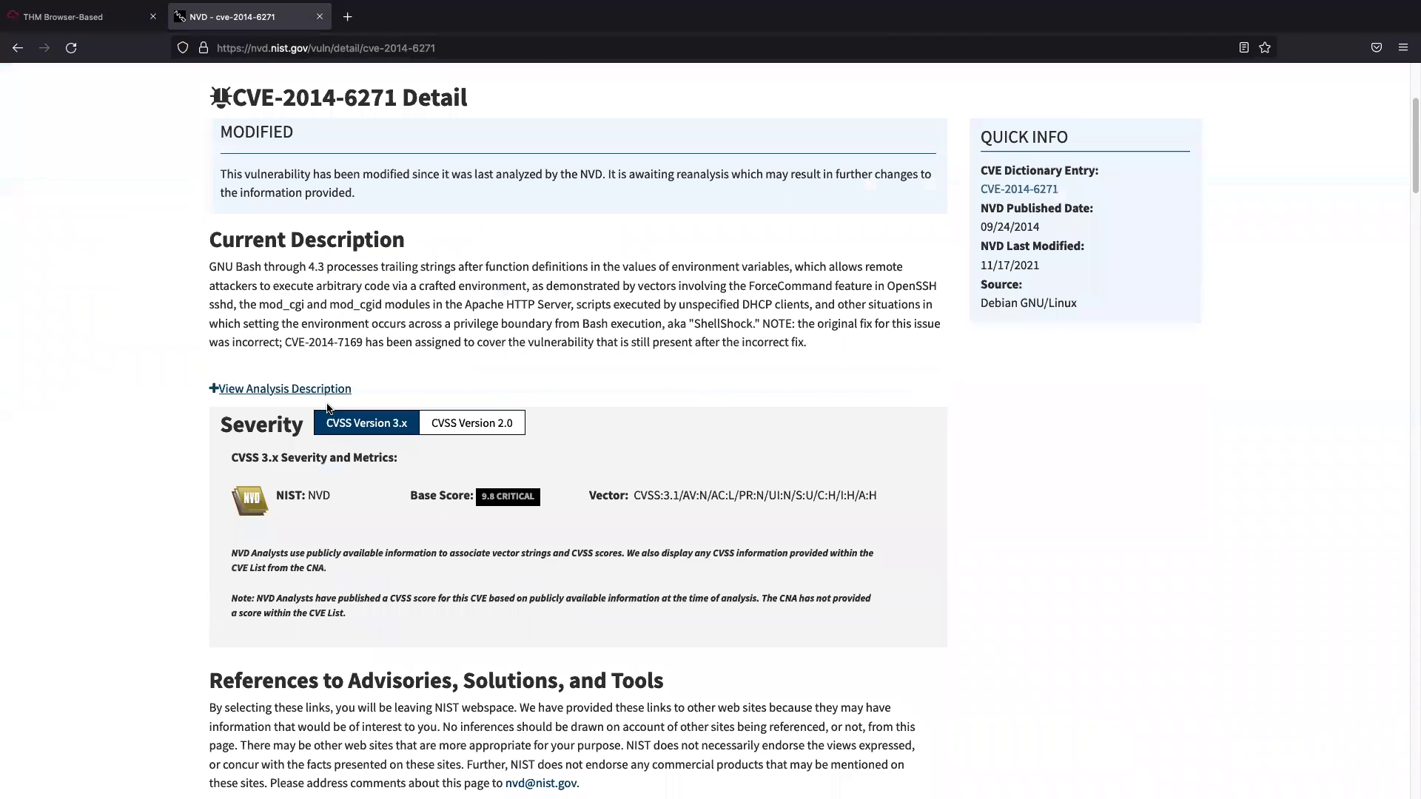
{"action": "scroll", "coordinate": [327, 404], "scroll_direction": "down", "scroll_amount": 4}
{"action": "scroll", "coordinate": [327, 404], "scroll_direction": "down", "scroll_amount": 7}
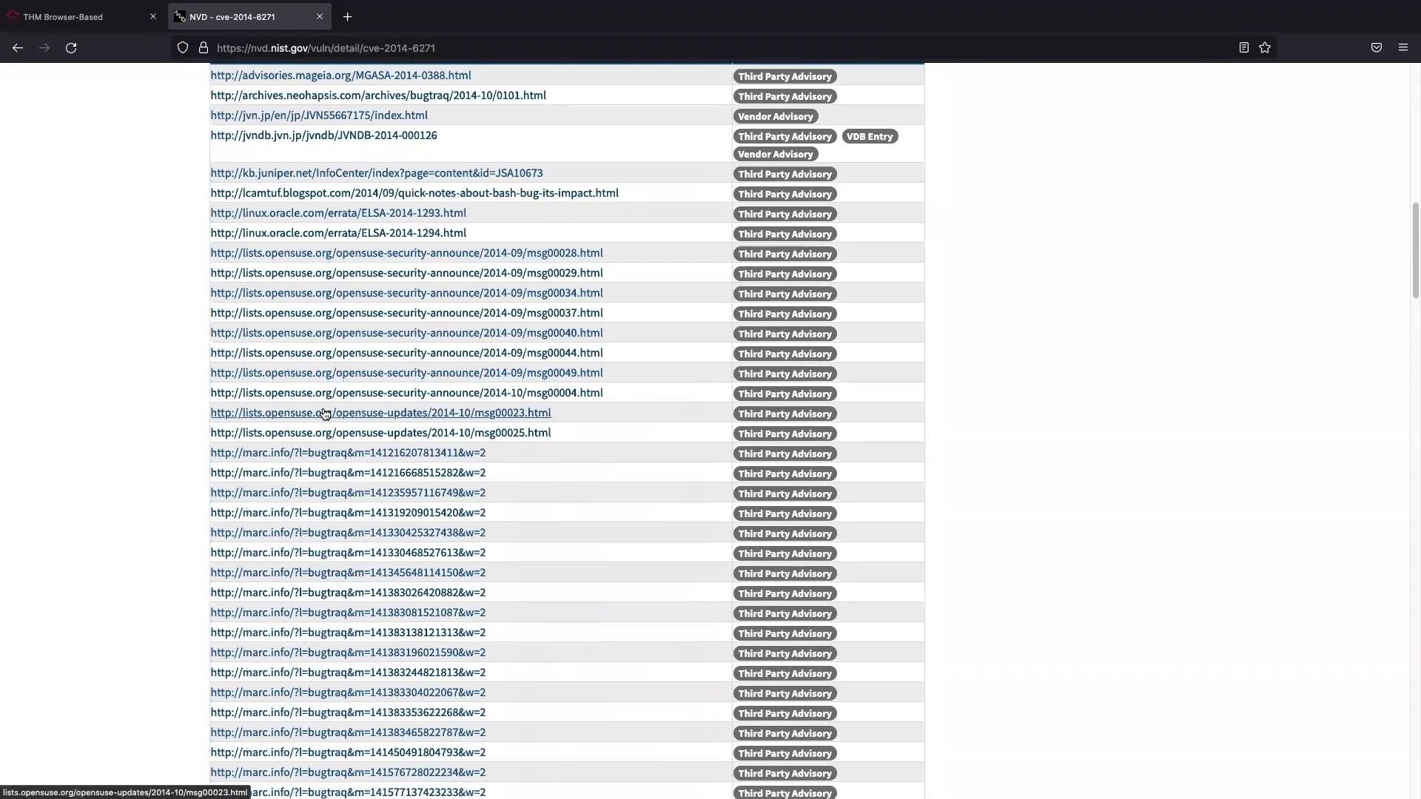
{"action": "scroll", "coordinate": [325, 415], "scroll_direction": "up", "scroll_amount": 1}
{"action": "scroll", "coordinate": [290, 433], "scroll_direction": "up", "scroll_amount": 15}
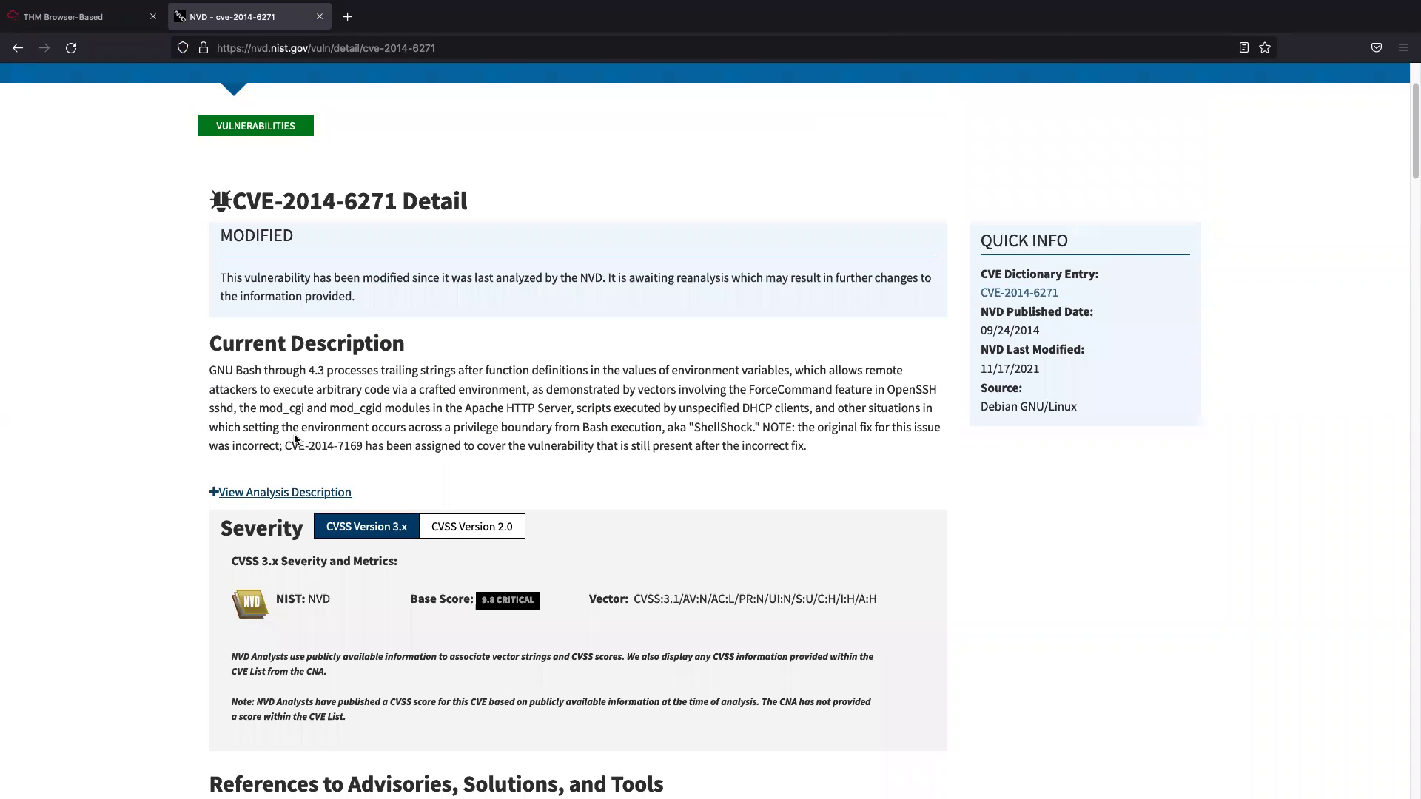
- Expand the analysis description of CVE-2014-6271 and examine the references, weakness enumeration and known affected software configurations
{"action": "left_click", "coordinate": [277, 493]}
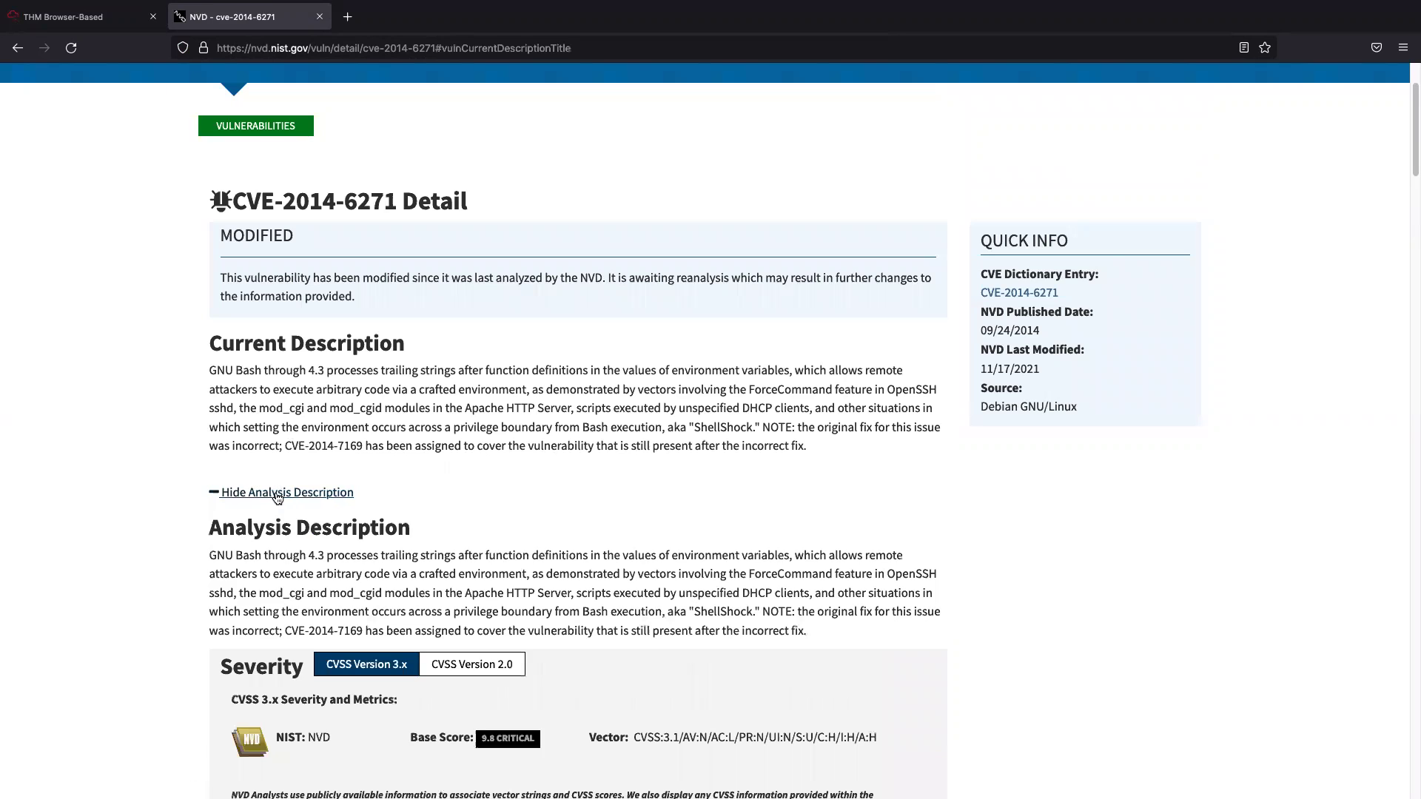
{"action": "scroll", "coordinate": [235, 440], "scroll_direction": "down", "scroll_amount": 3}
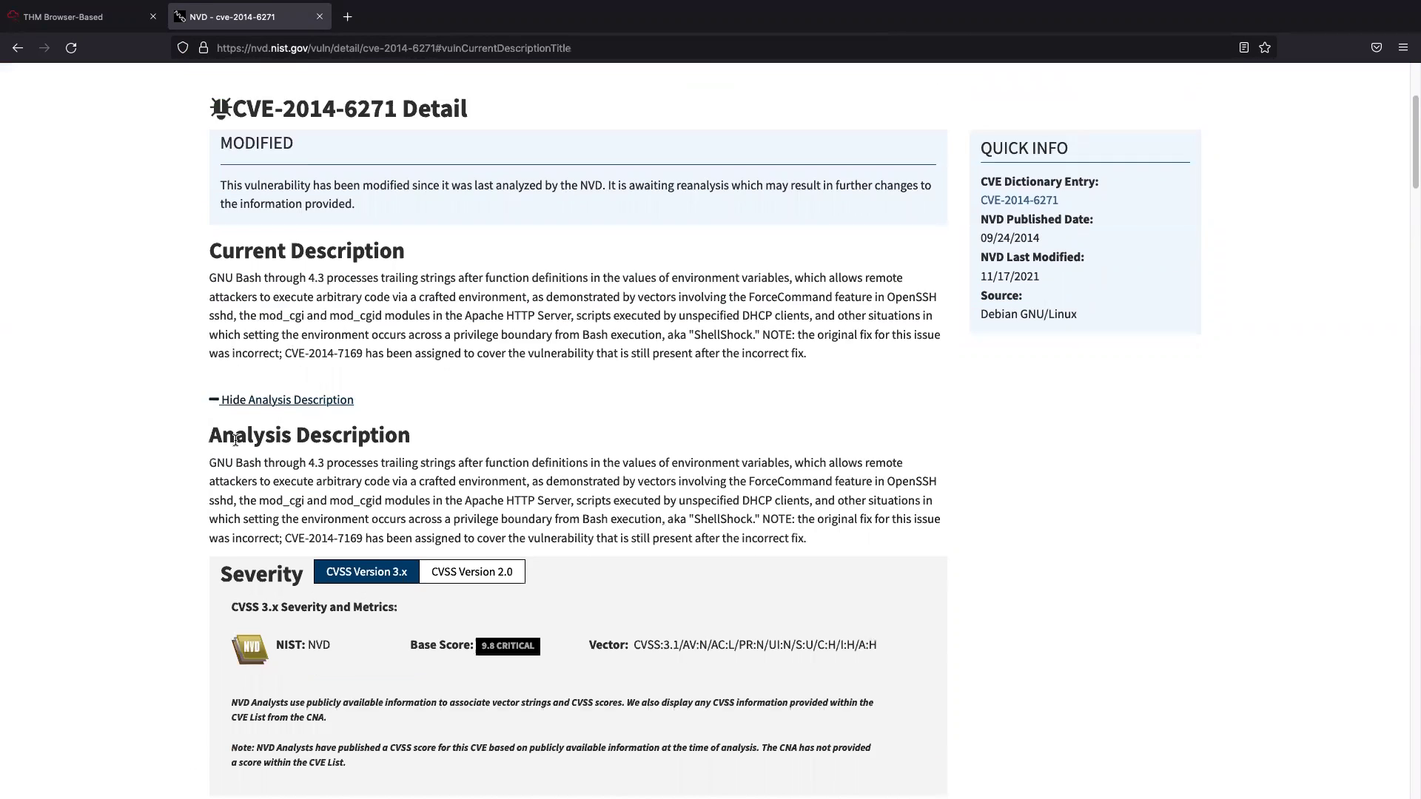
{"action": "scroll", "coordinate": [233, 440], "scroll_direction": "down", "scroll_amount": 10}
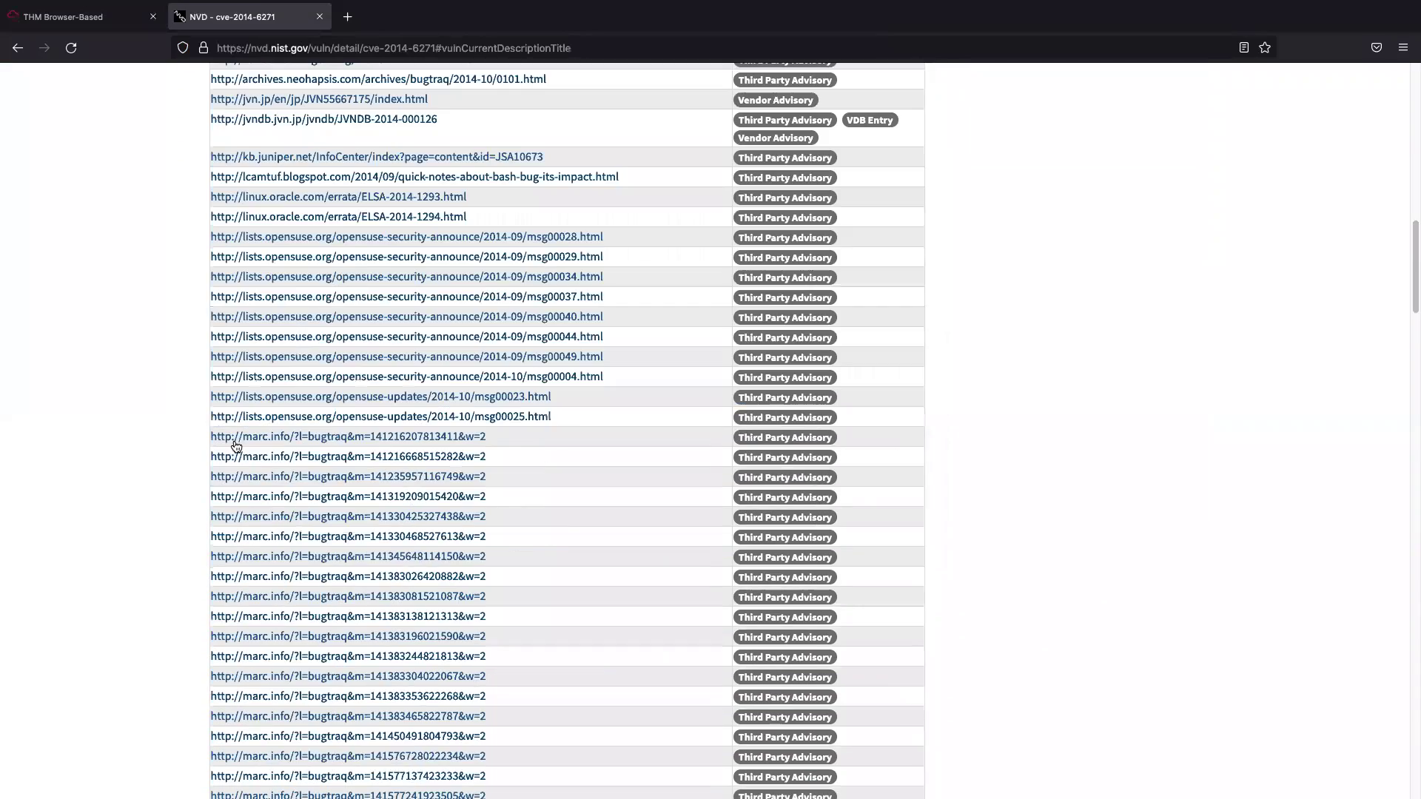
{"action": "scroll", "coordinate": [237, 441], "scroll_direction": "down", "scroll_amount": 5}
{"action": "scroll", "coordinate": [237, 442], "scroll_direction": "down", "scroll_amount": 10}
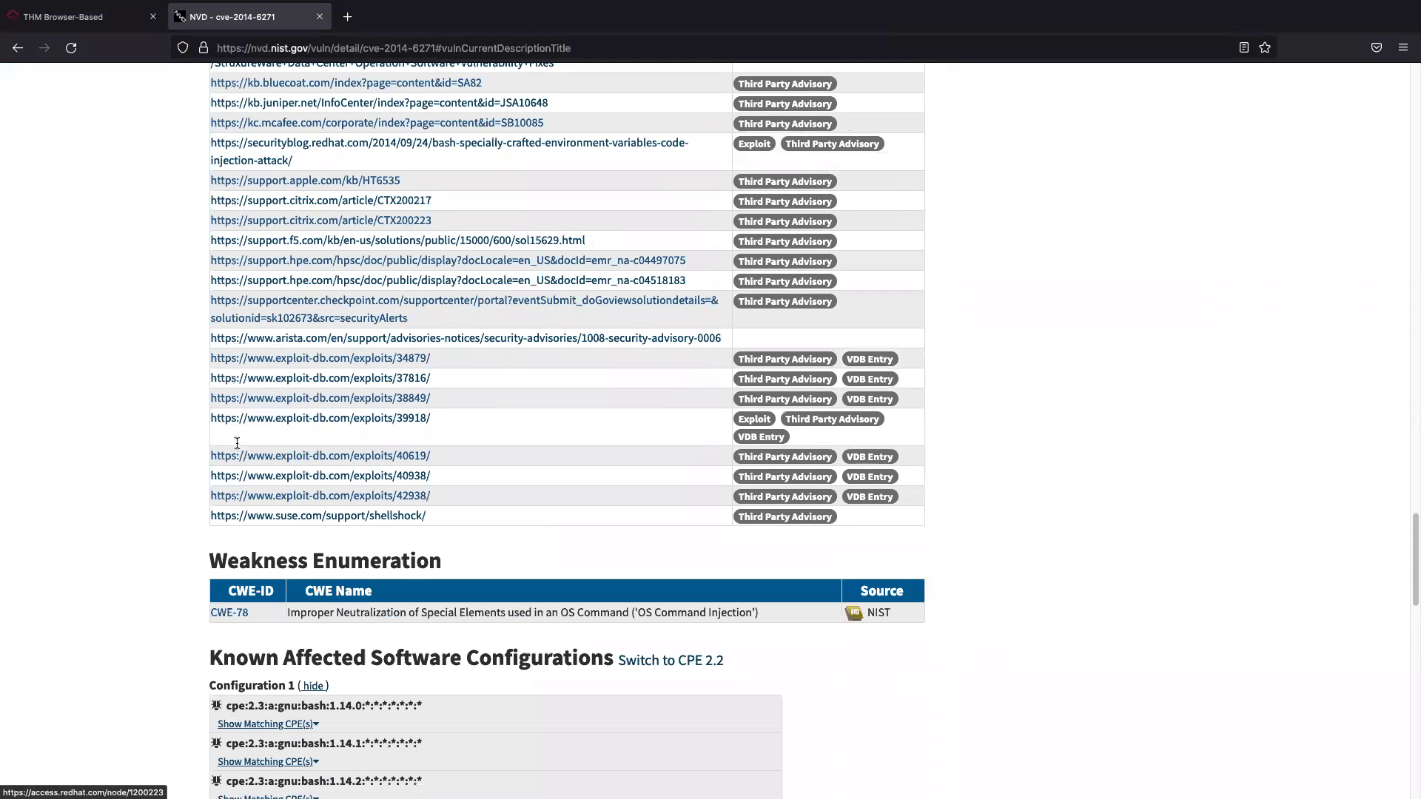
{"action": "scroll", "coordinate": [237, 443], "scroll_direction": "down", "scroll_amount": 4}
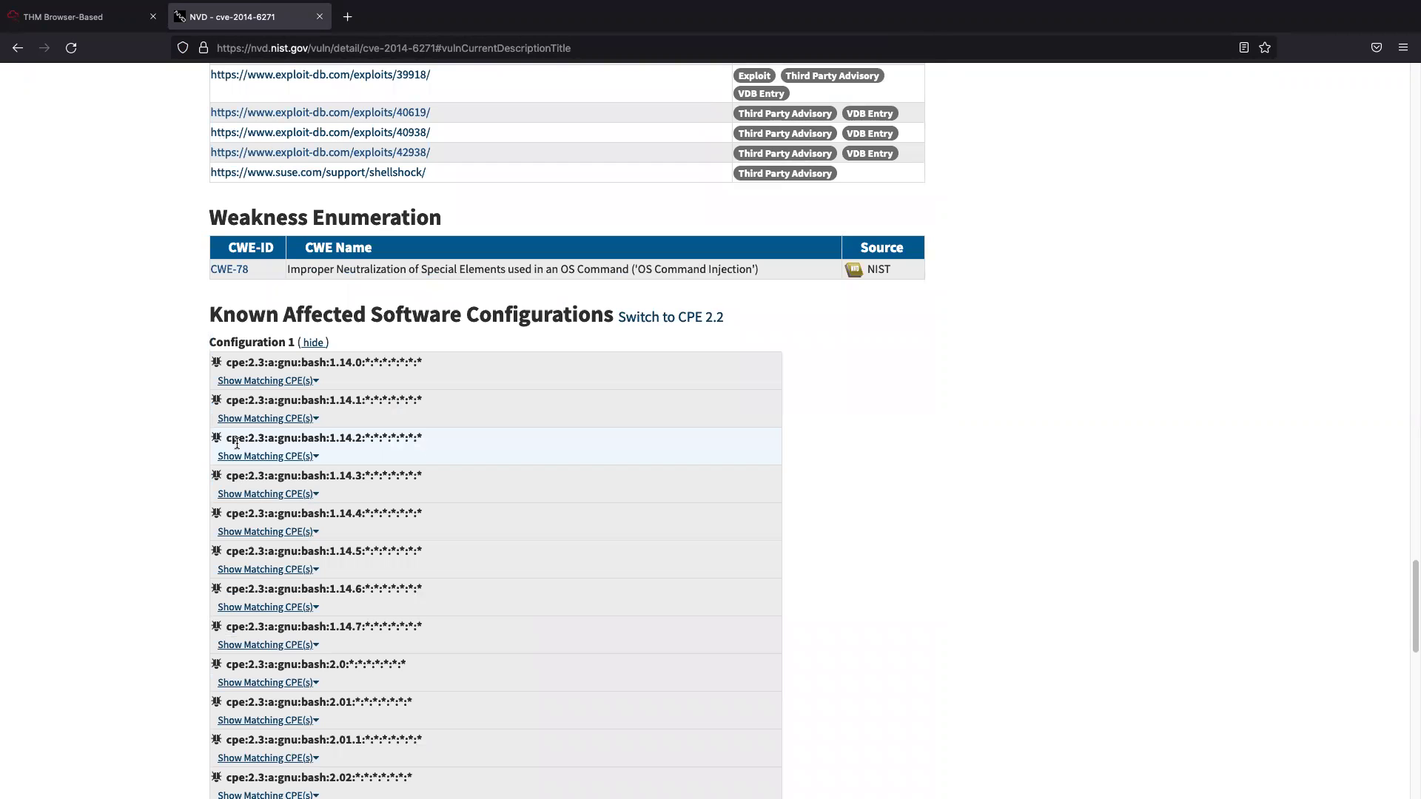
{"action": "scroll", "coordinate": [237, 442], "scroll_direction": "up", "scroll_amount": 10}
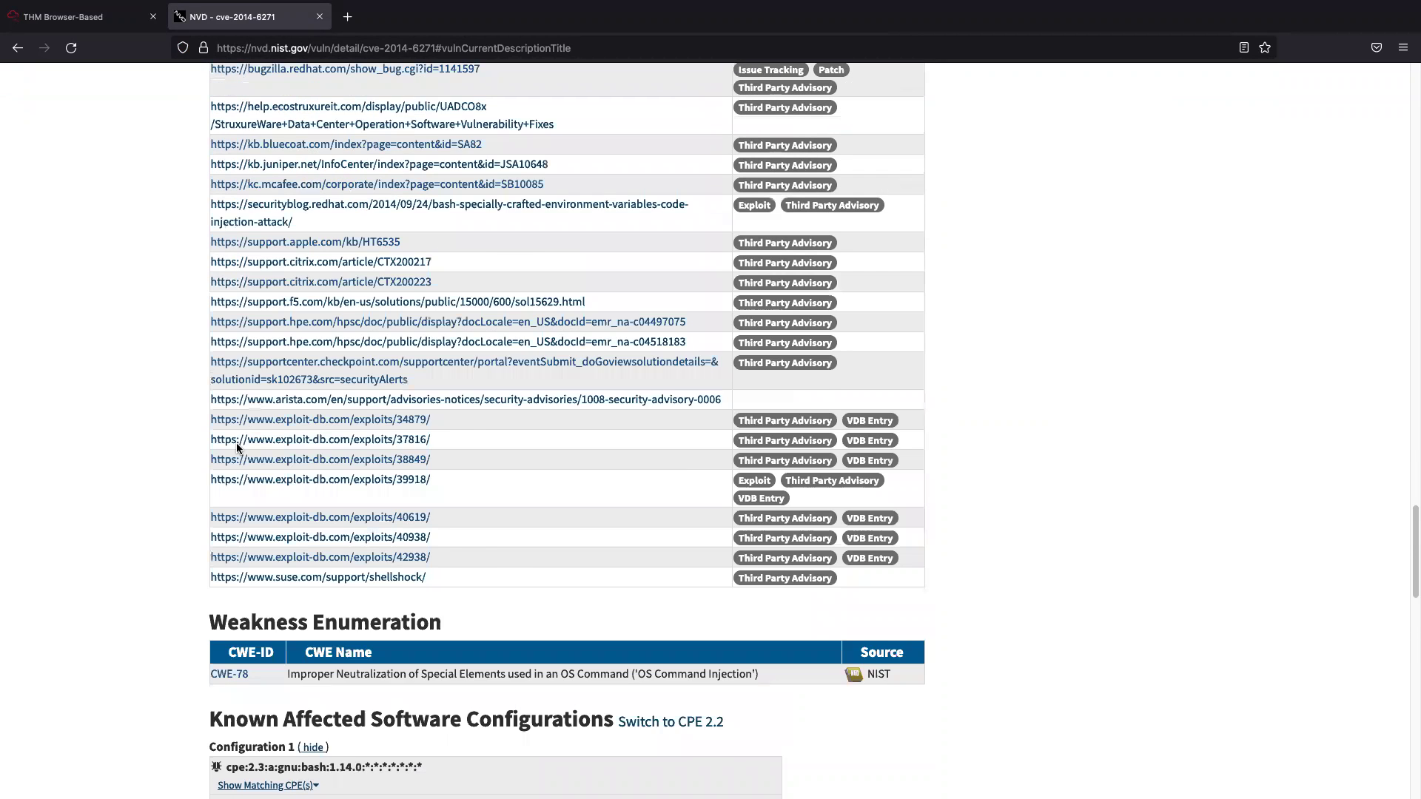
- Return to the Google results for CVE-2014-6271 and expand the related question "What is another name for CVE 2014 6271?"
{"action": "scroll", "coordinate": [238, 446], "scroll_direction": "up", "scroll_amount": 10}
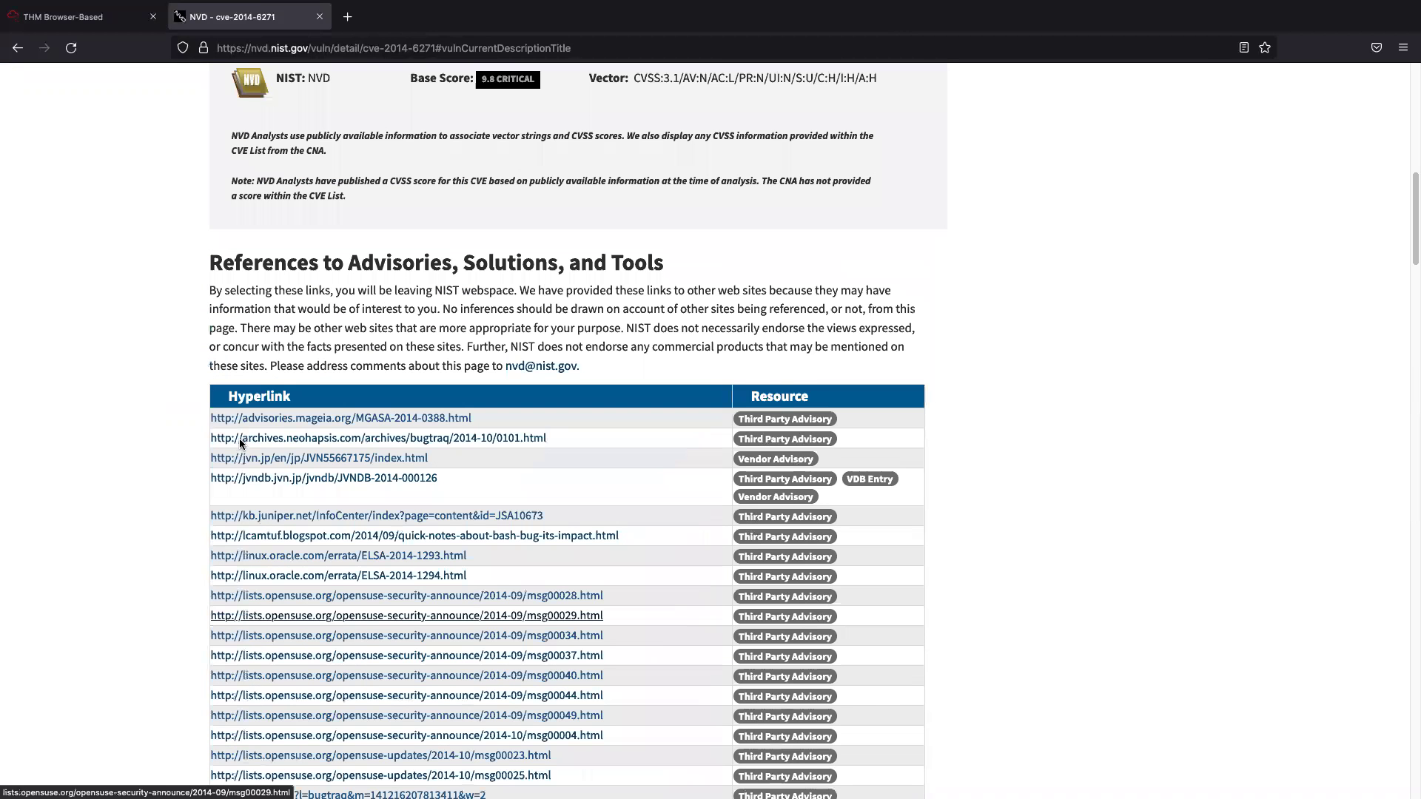
{"action": "left_click", "coordinate": [17, 48]}
{"action": "left_click", "coordinate": [17, 48]}
{"action": "left_click", "coordinate": [17, 48]}
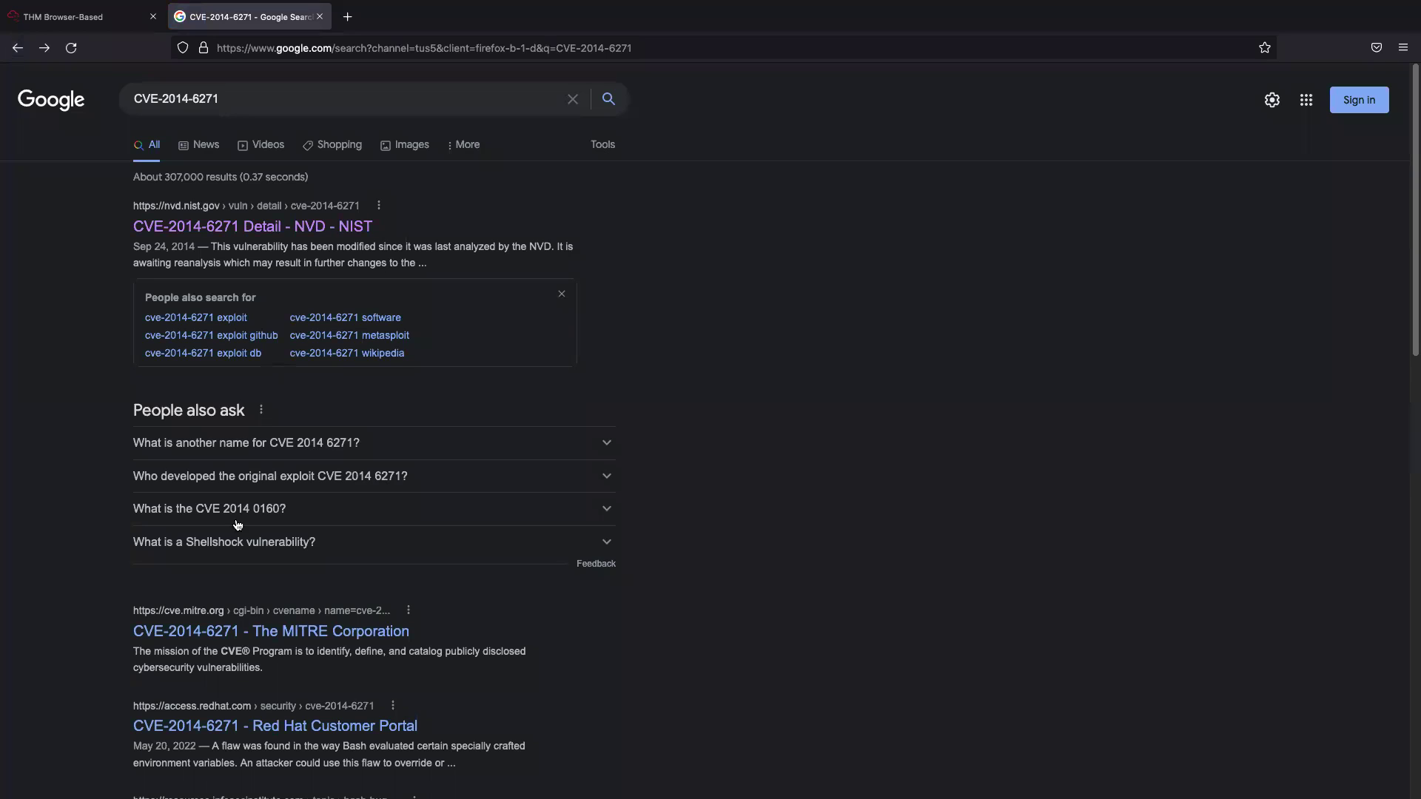
{"action": "left_click", "coordinate": [257, 444]}
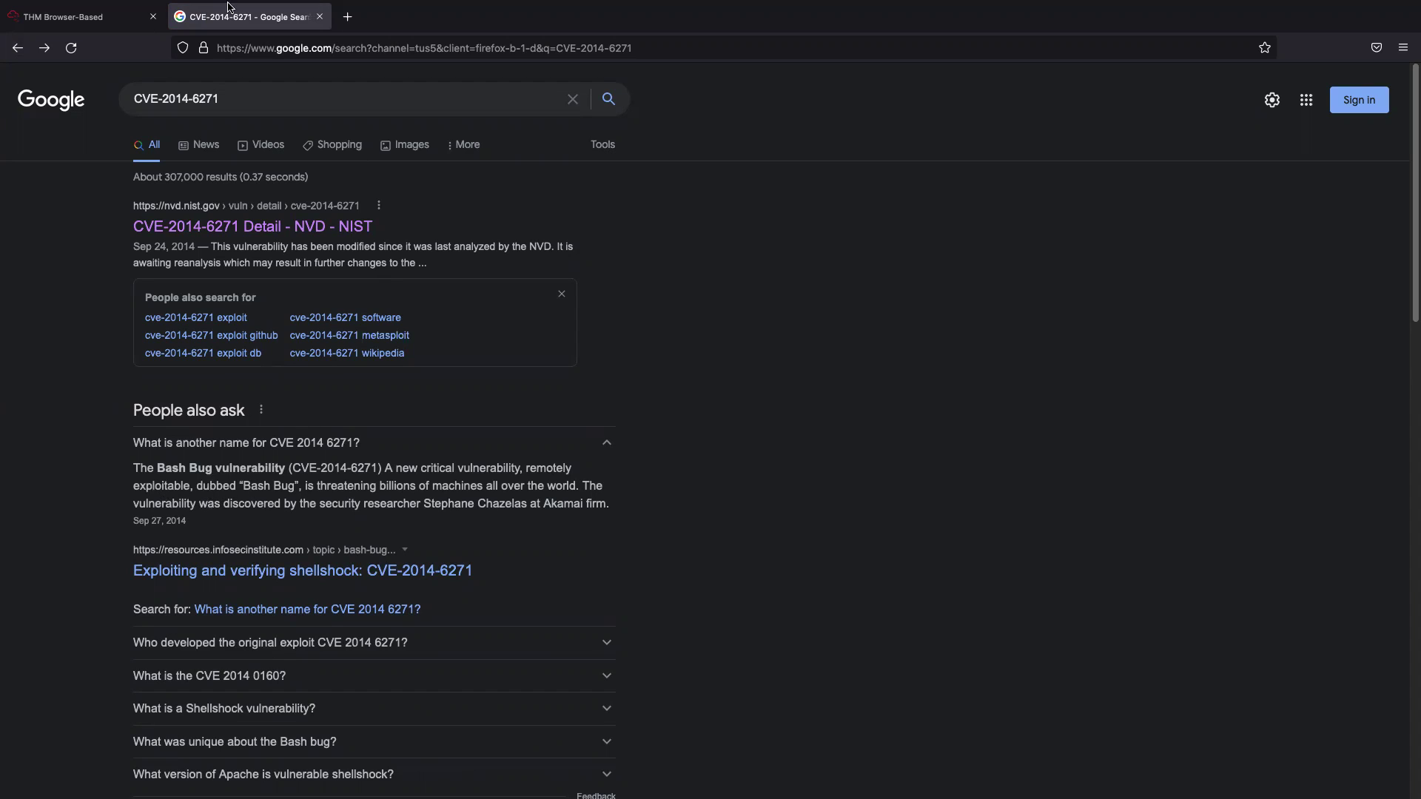
- Switch to the remote Splunk session and dismiss the alert.signature field values
{"action": "left_click", "coordinate": [86, 25]}
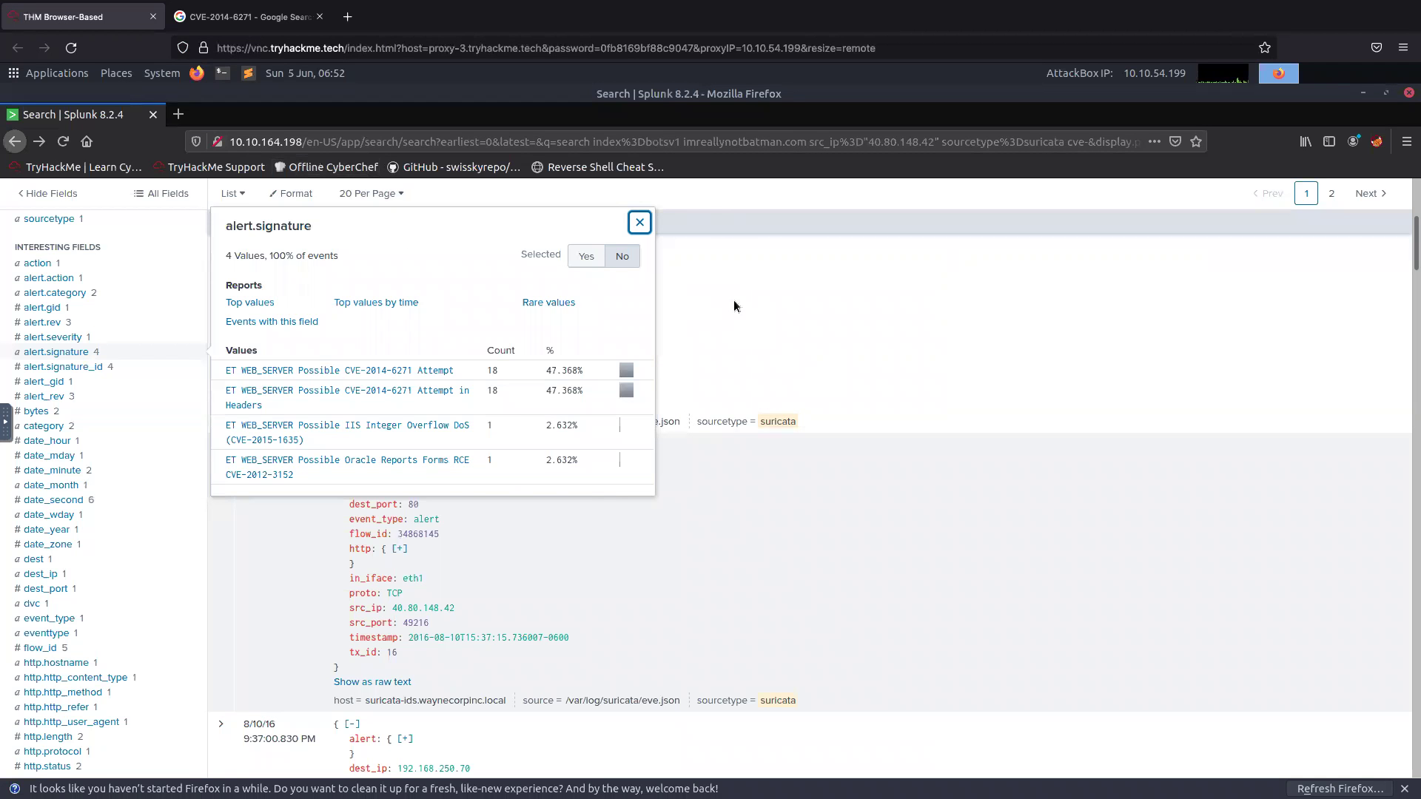
{"action": "left_click", "coordinate": [738, 308]}
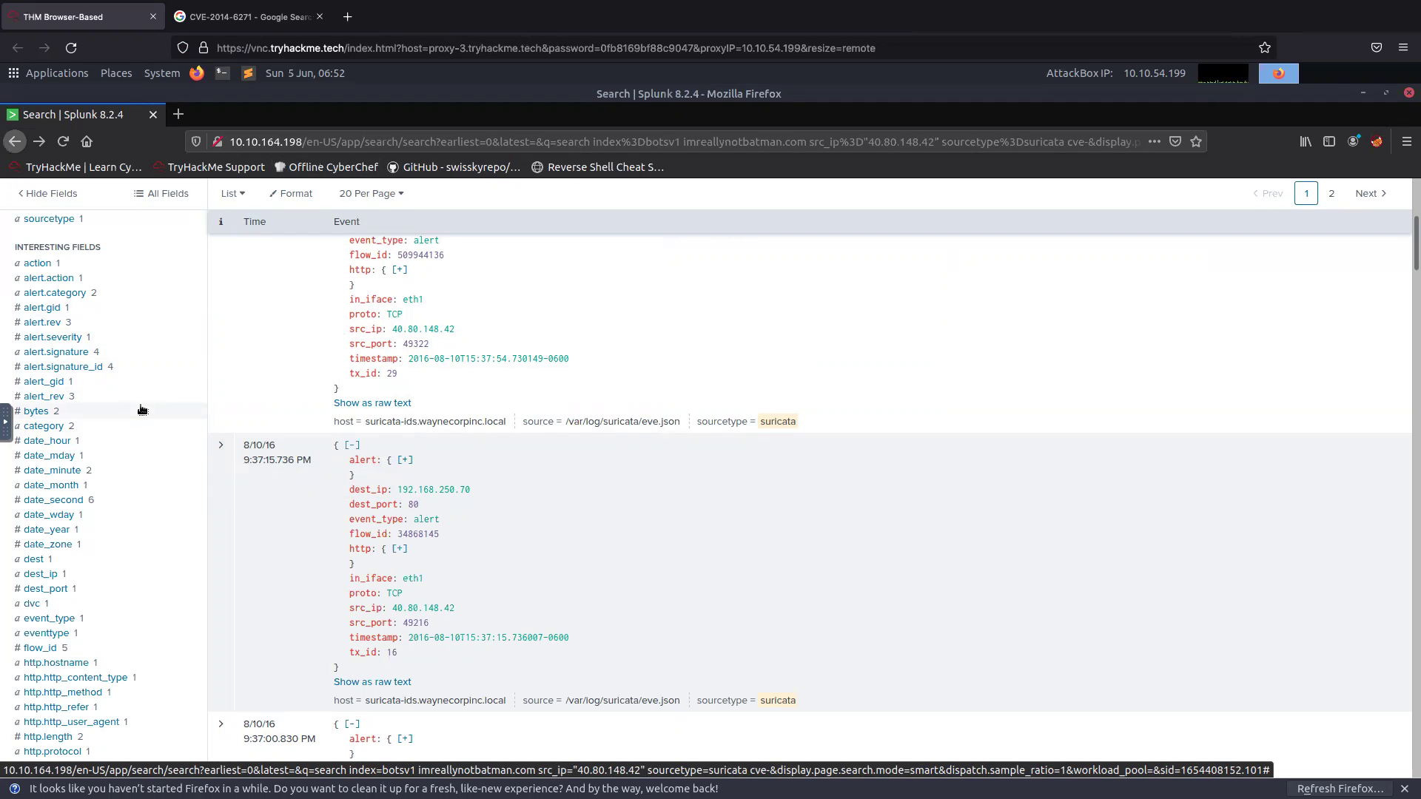
- Switch to the Google results page and search for "cms" in place of the CVE number
{"action": "left_click", "coordinate": [248, 16]}
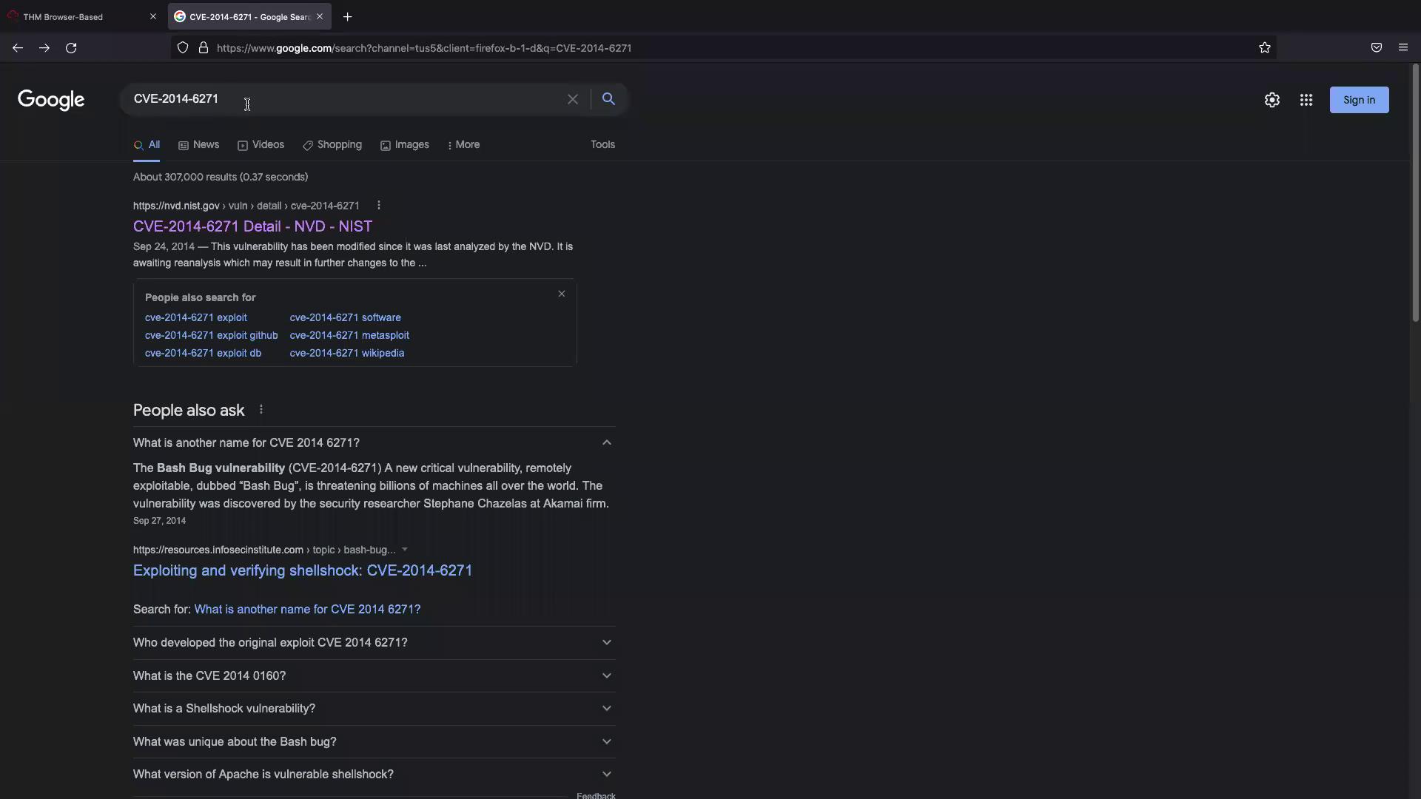
{"action": "left_click_drag", "start_coordinate": [247, 105], "coordinate": [39, 52]}
{"action": "type", "text": "cms"}
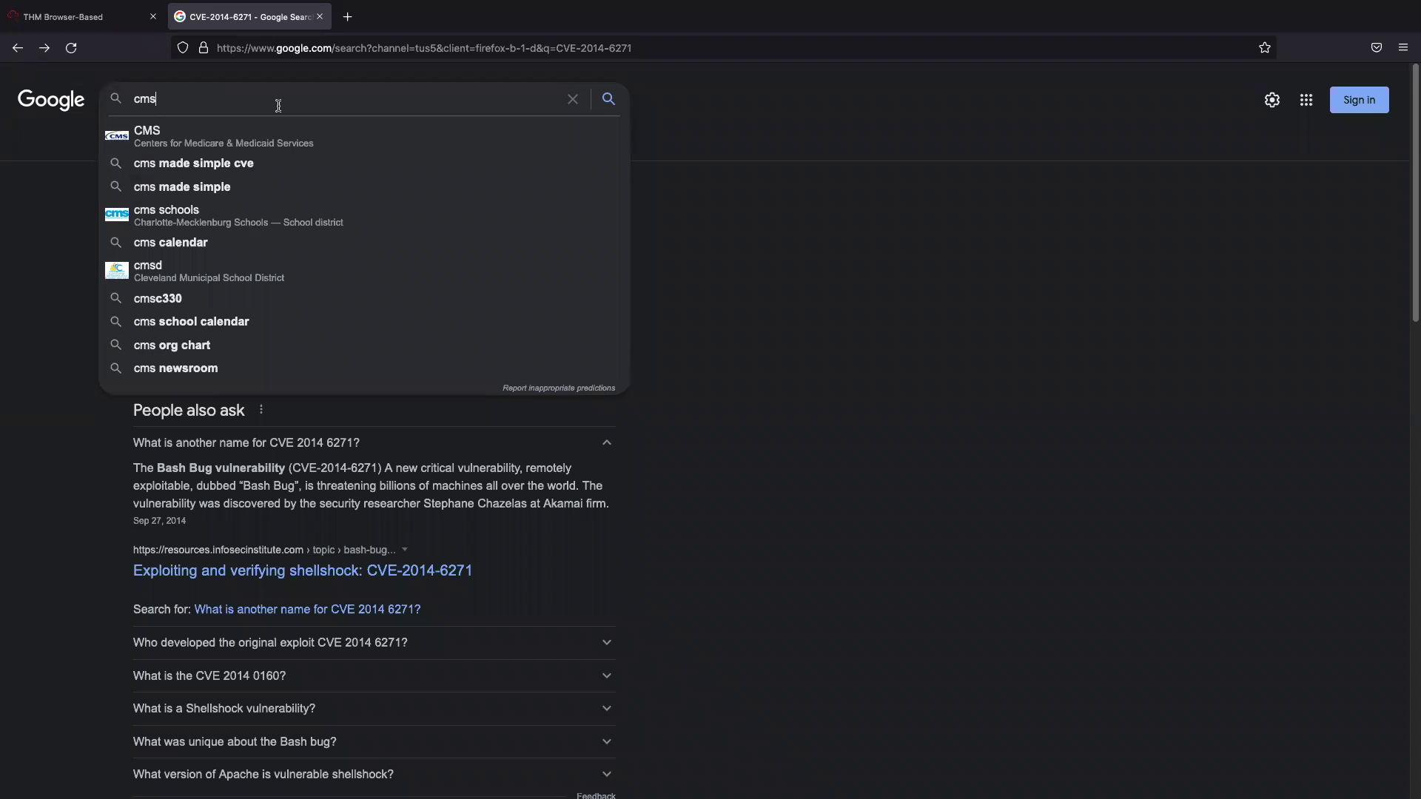
{"action": "key", "text": "Return"}
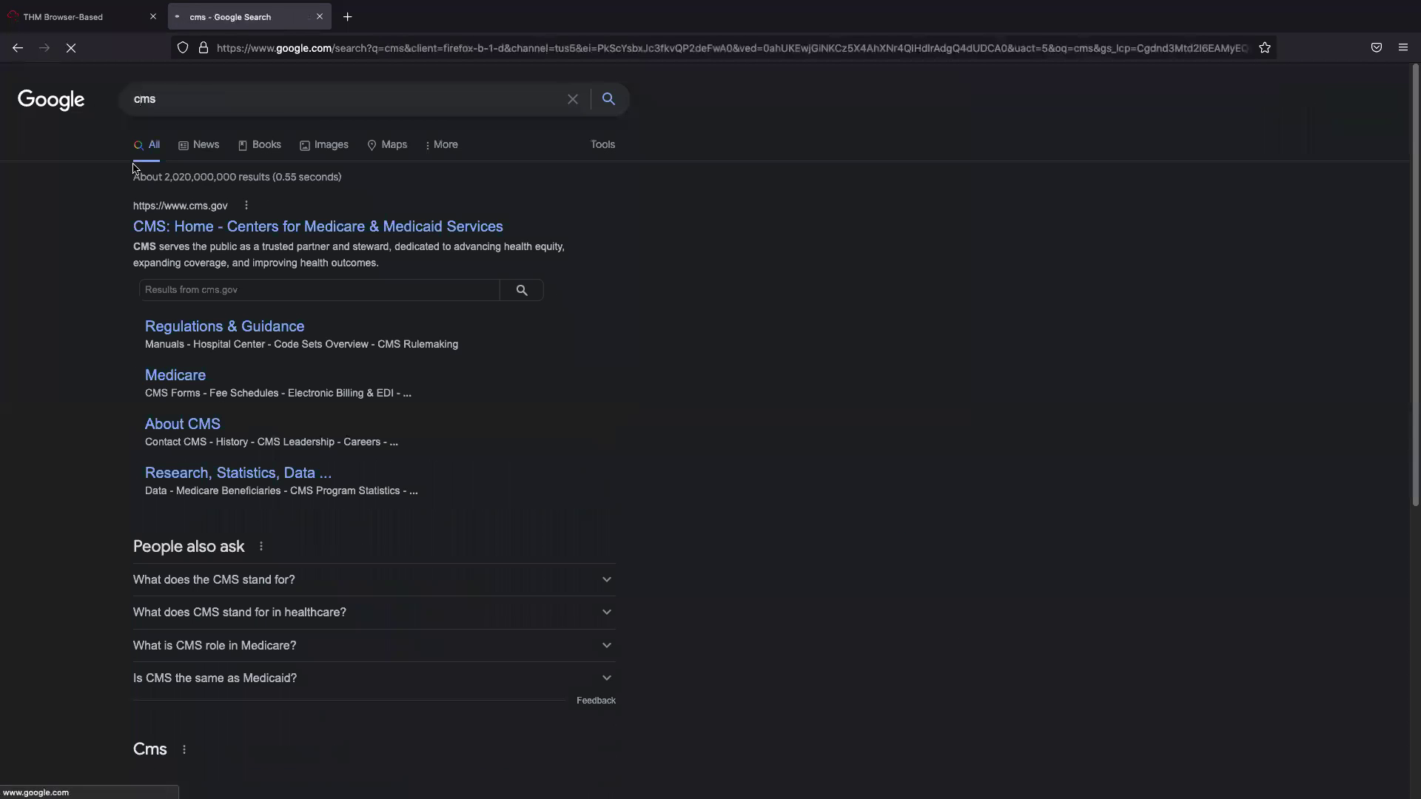
{"action": "scroll", "coordinate": [133, 169], "scroll_direction": "down", "scroll_amount": 3}
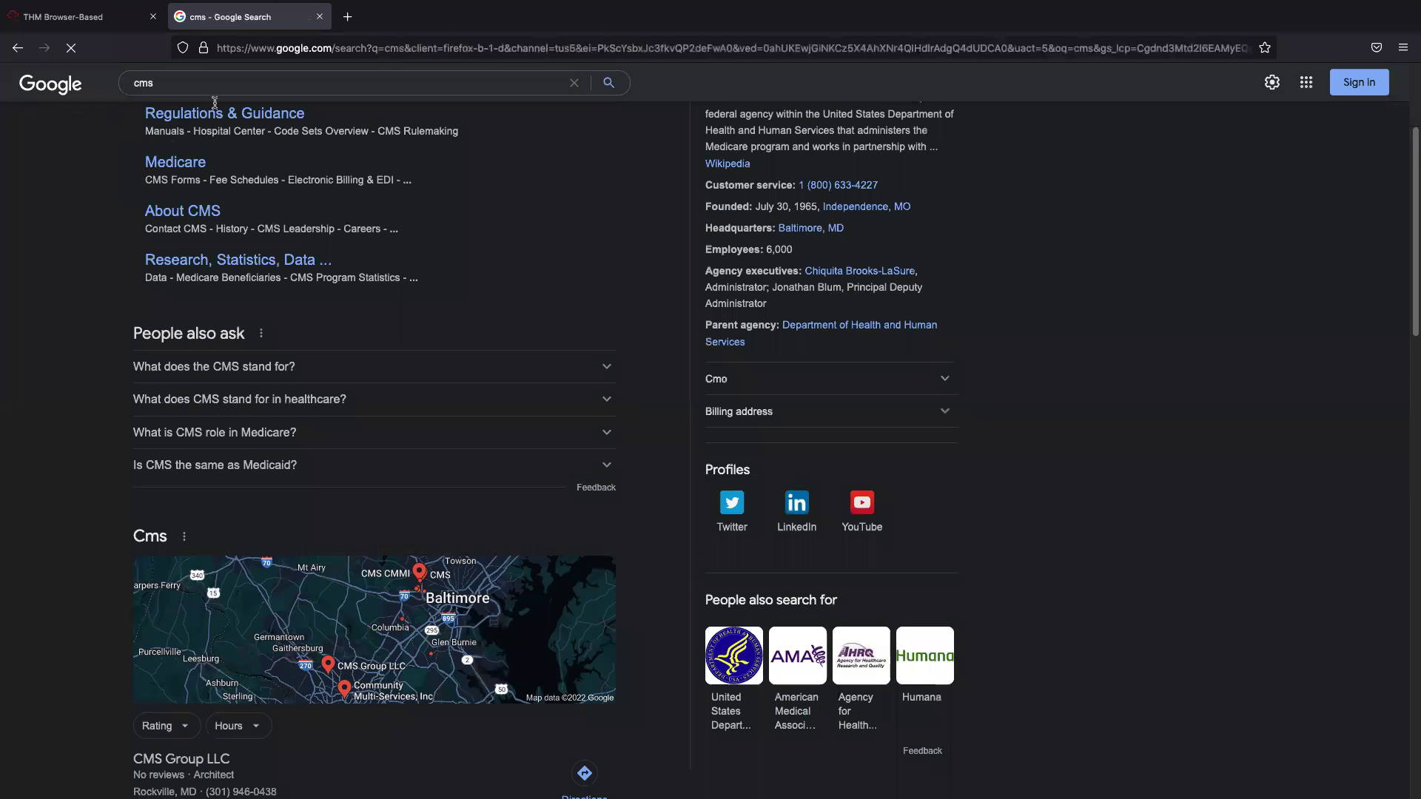
- Refine the Google search to the suggested "cms content management system" and look over the listed platforms, results and related questions
{"action": "left_click", "coordinate": [212, 94]}
{"action": "type", "text": "co"}
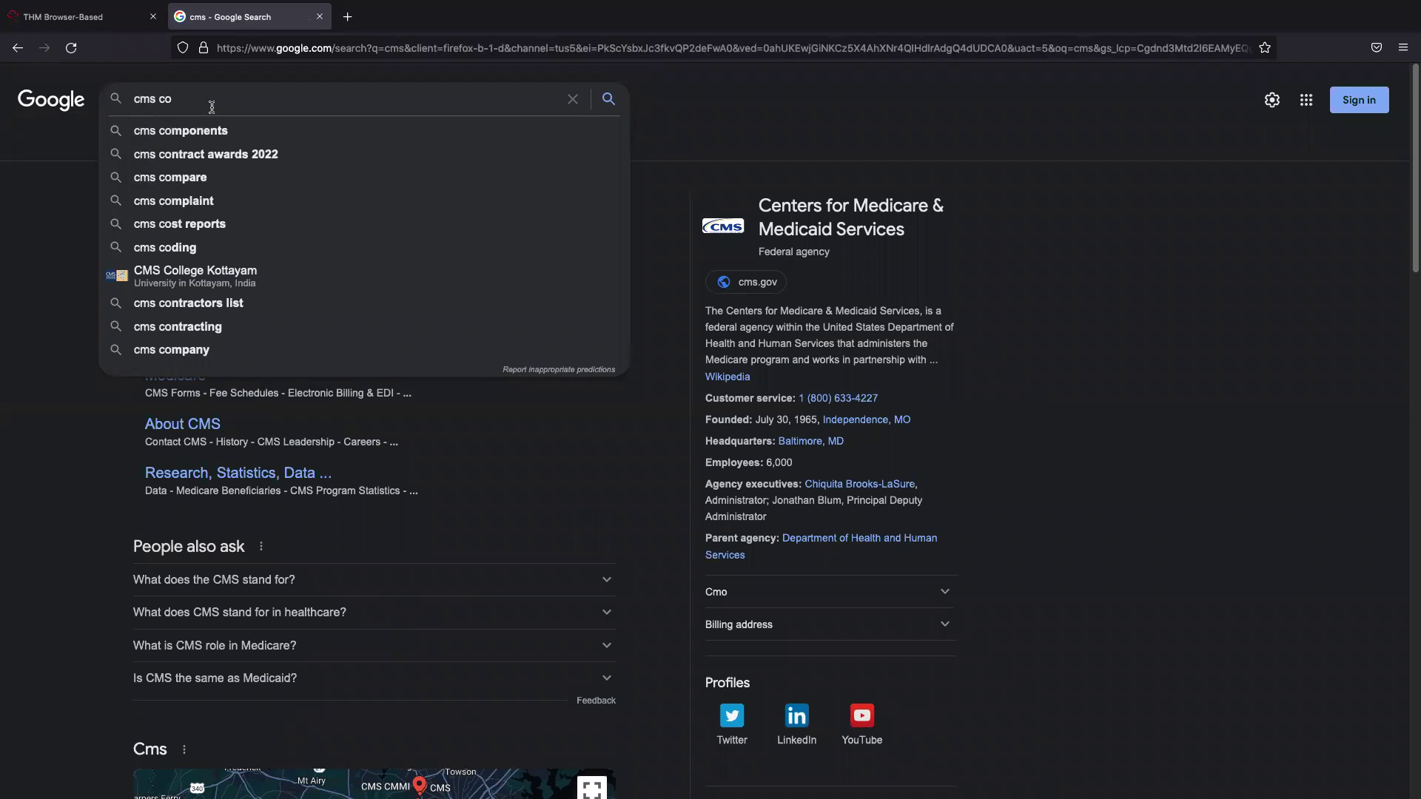
{"action": "type", "text": "nte"}
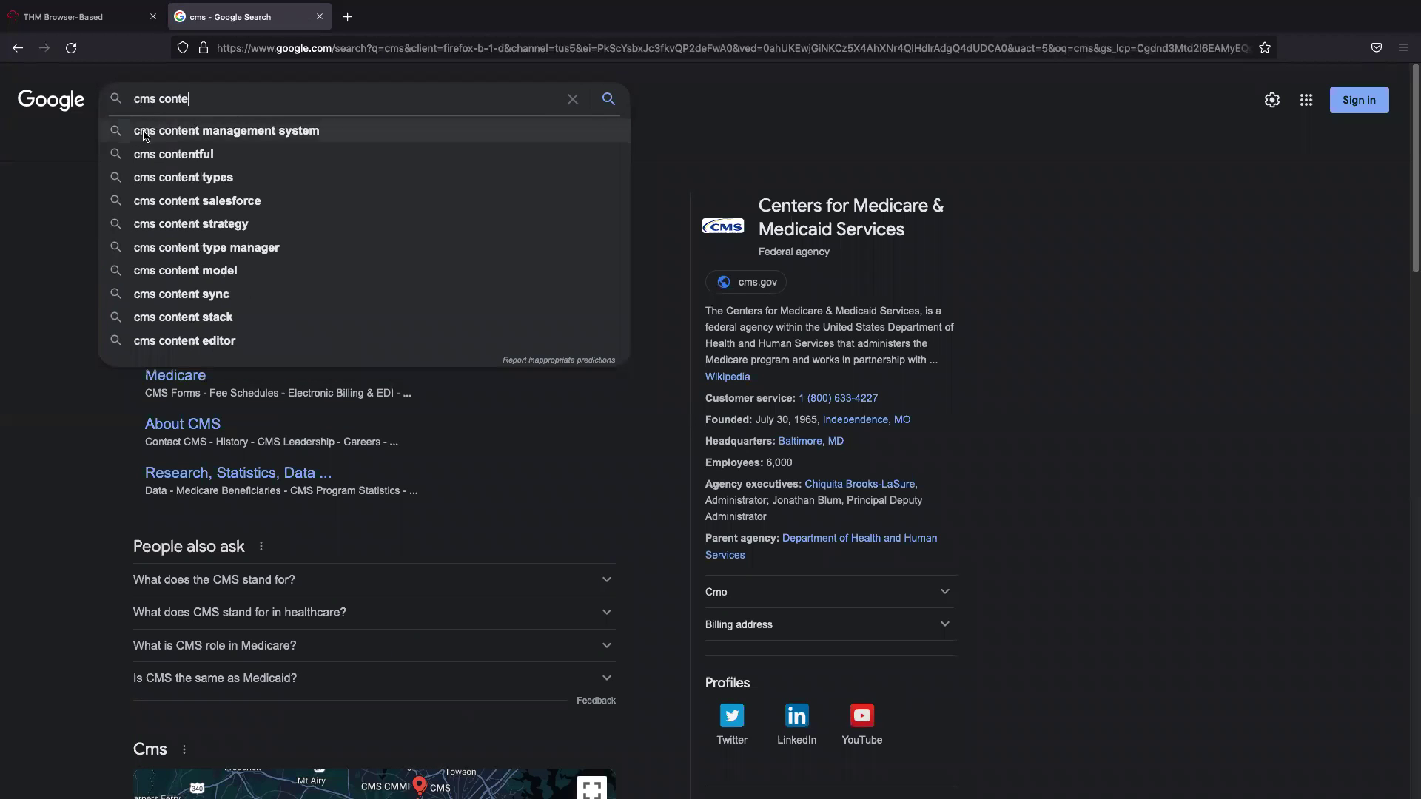
{"action": "left_click", "coordinate": [145, 135]}
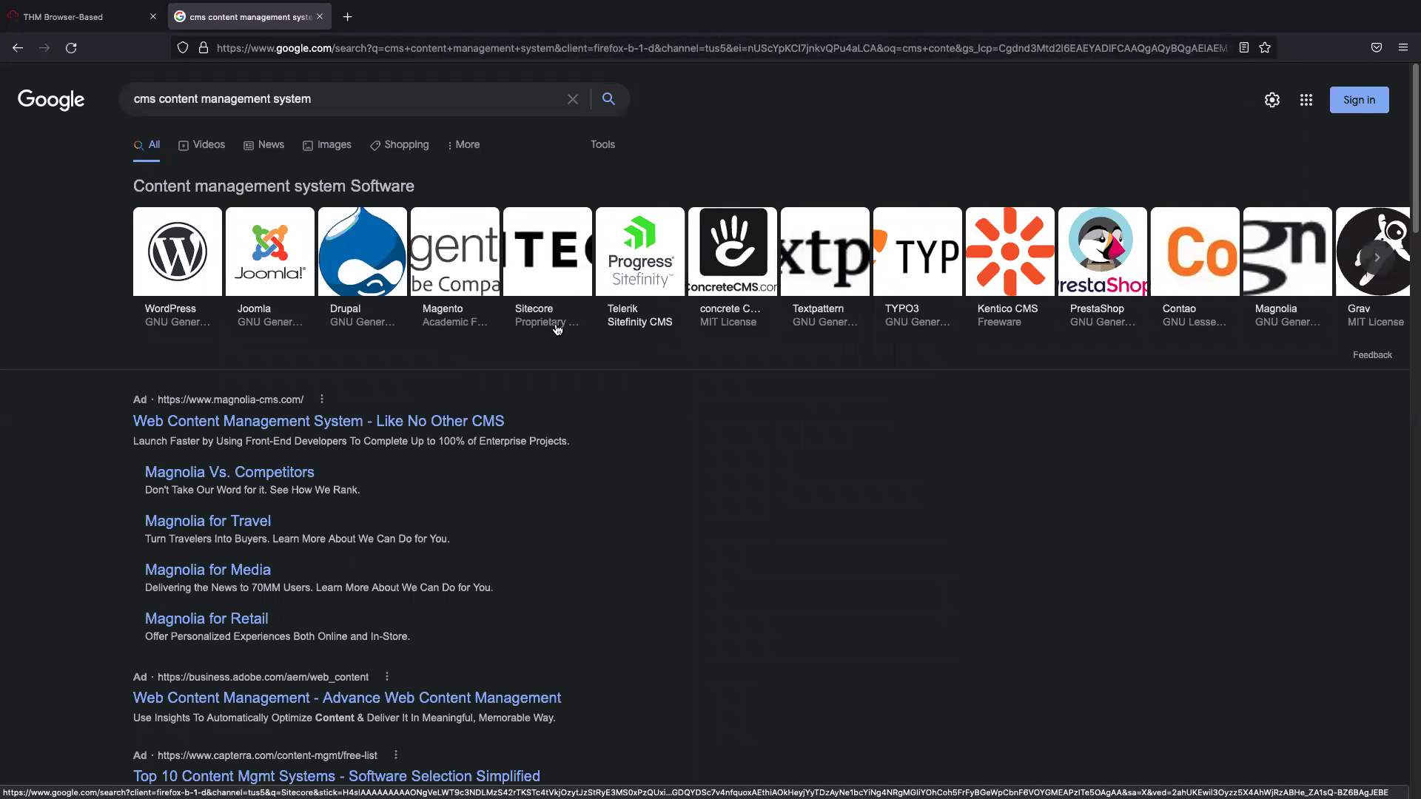
{"action": "scroll", "coordinate": [154, 380], "scroll_direction": "down", "scroll_amount": 2}
{"action": "scroll", "coordinate": [156, 385], "scroll_direction": "down", "scroll_amount": 1}
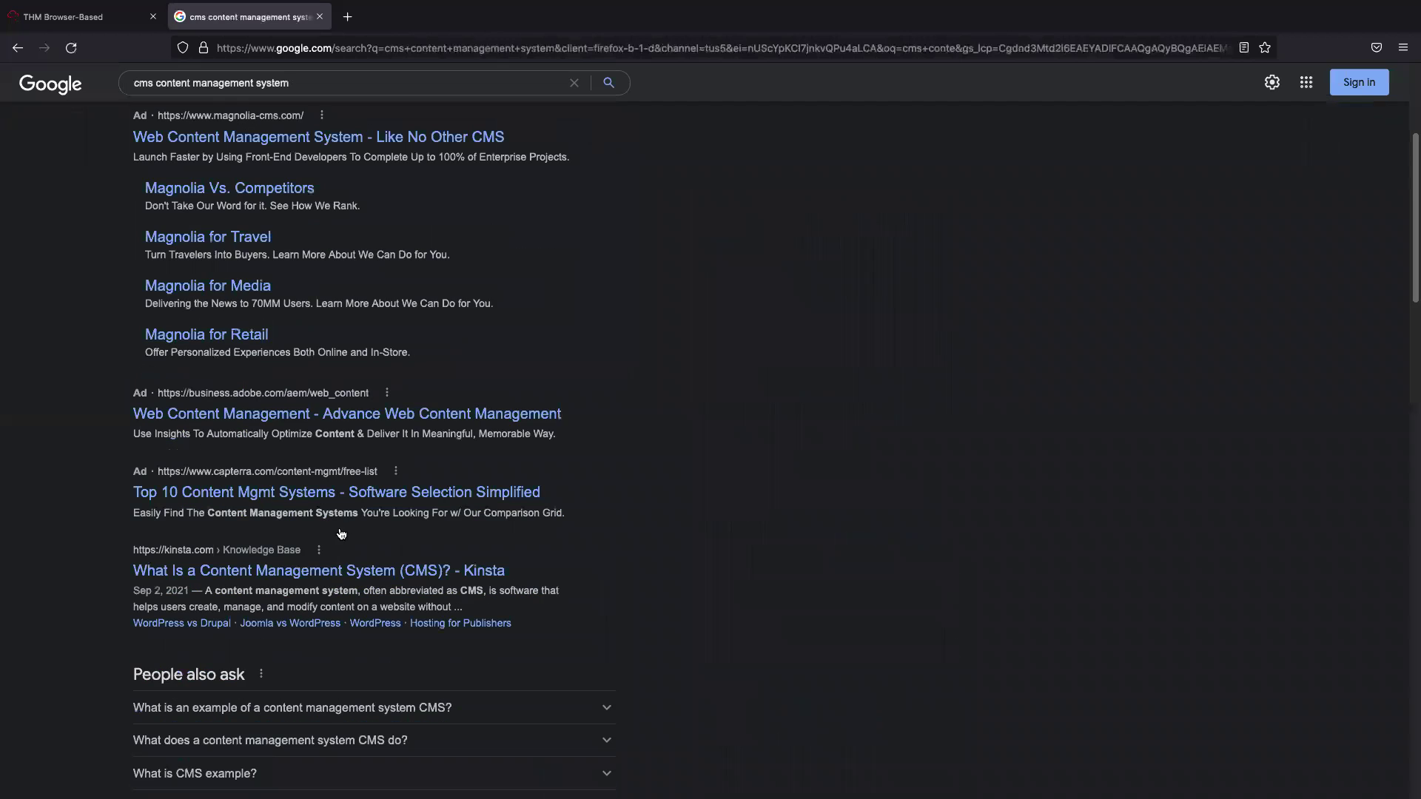
{"action": "scroll", "coordinate": [329, 551], "scroll_direction": "down", "scroll_amount": 3}
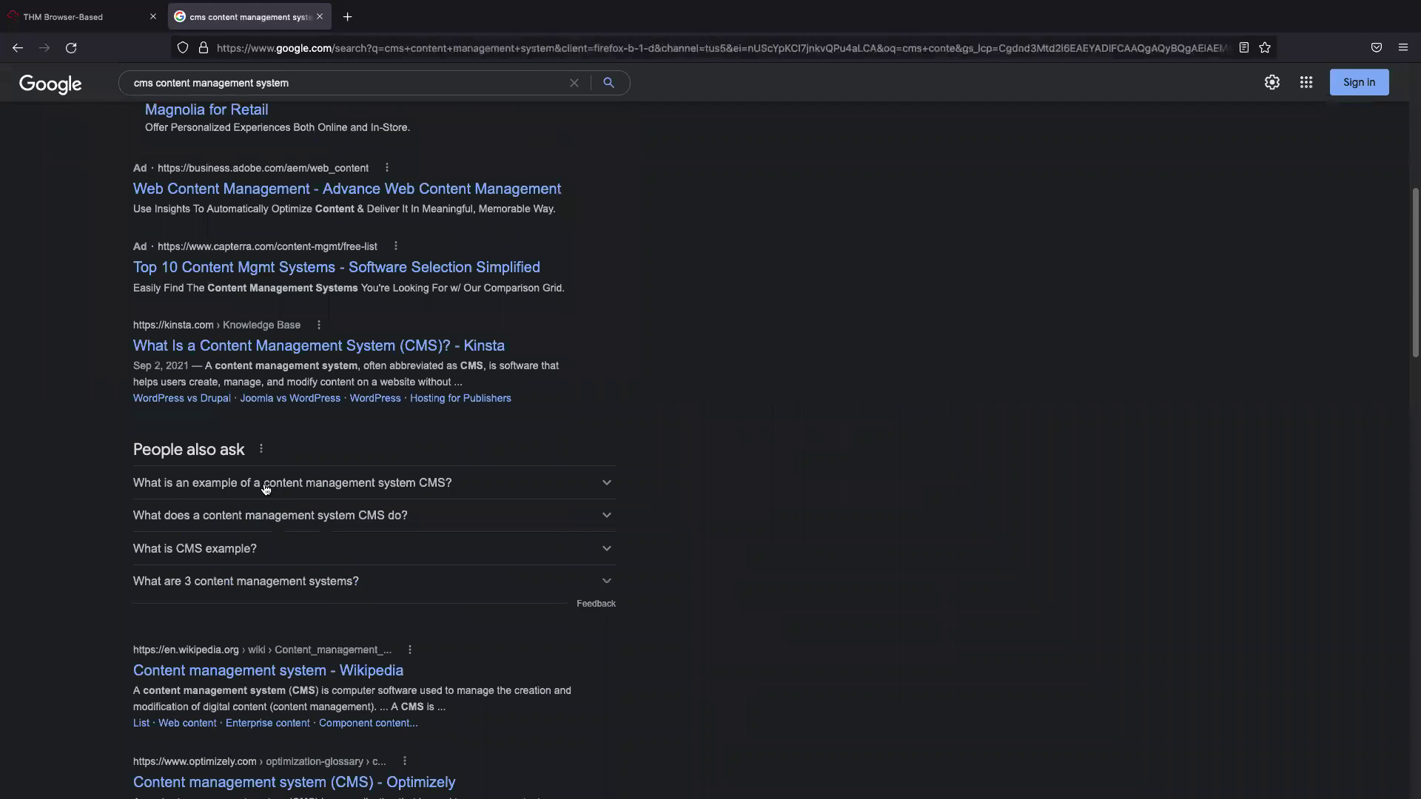
{"action": "scroll", "coordinate": [63, 312], "scroll_direction": "up", "scroll_amount": 4}
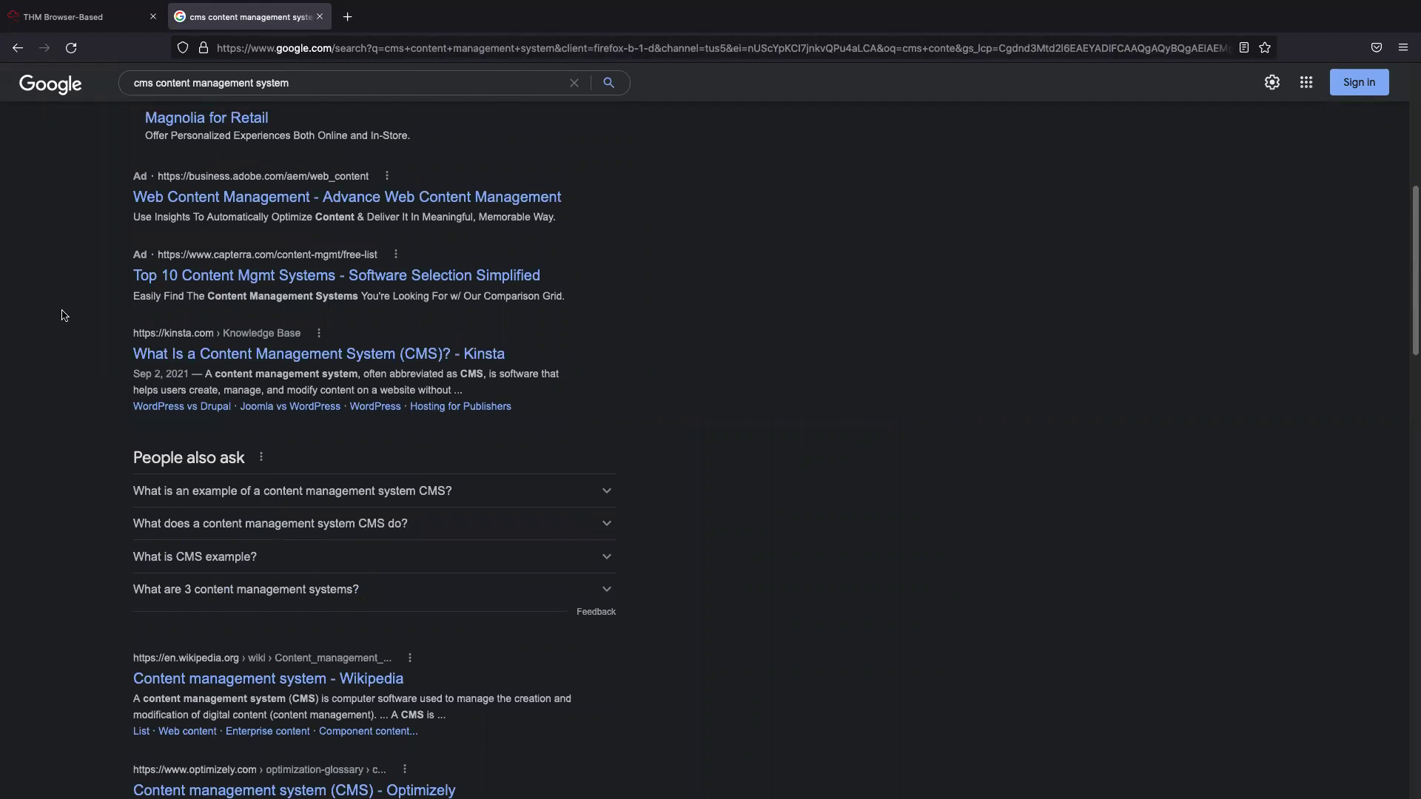
{"action": "scroll", "coordinate": [62, 313], "scroll_direction": "up", "scroll_amount": 2}
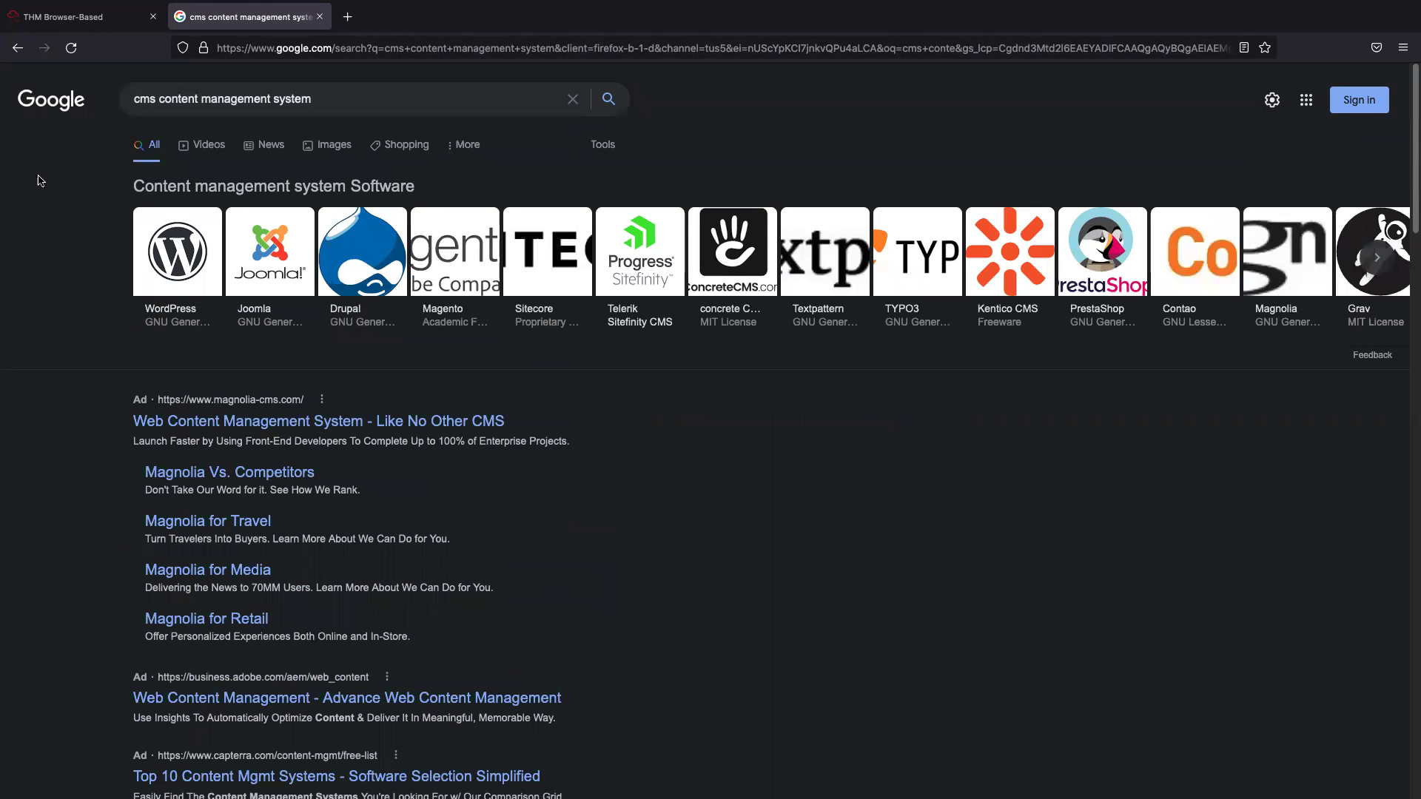
- Switch back to Splunk, run the search with only index=botsv1 imreallynotbatman.com, and narrow the events to sourcetype stream:http
{"action": "left_click", "coordinate": [52, 26]}
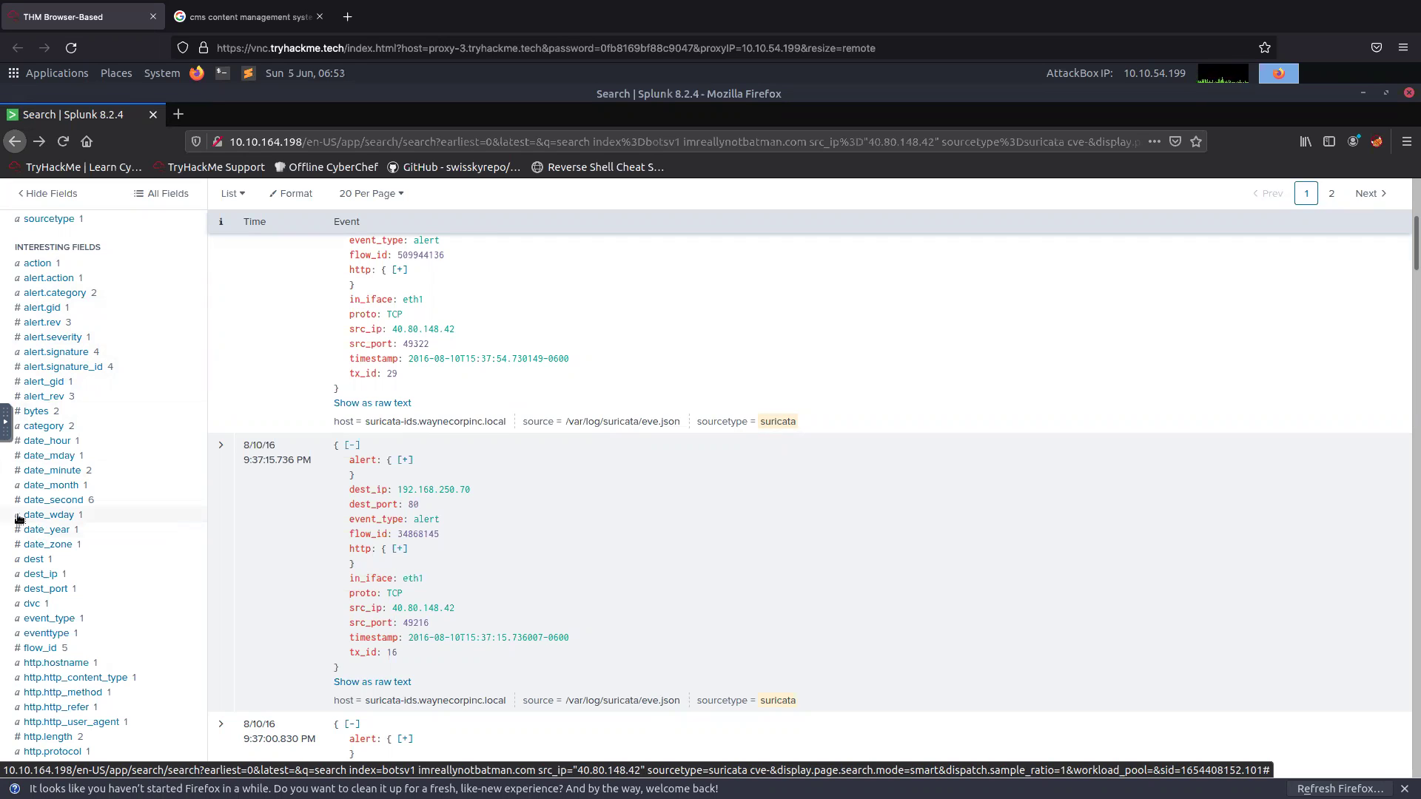
{"action": "scroll", "coordinate": [384, 568], "scroll_direction": "up", "scroll_amount": 2}
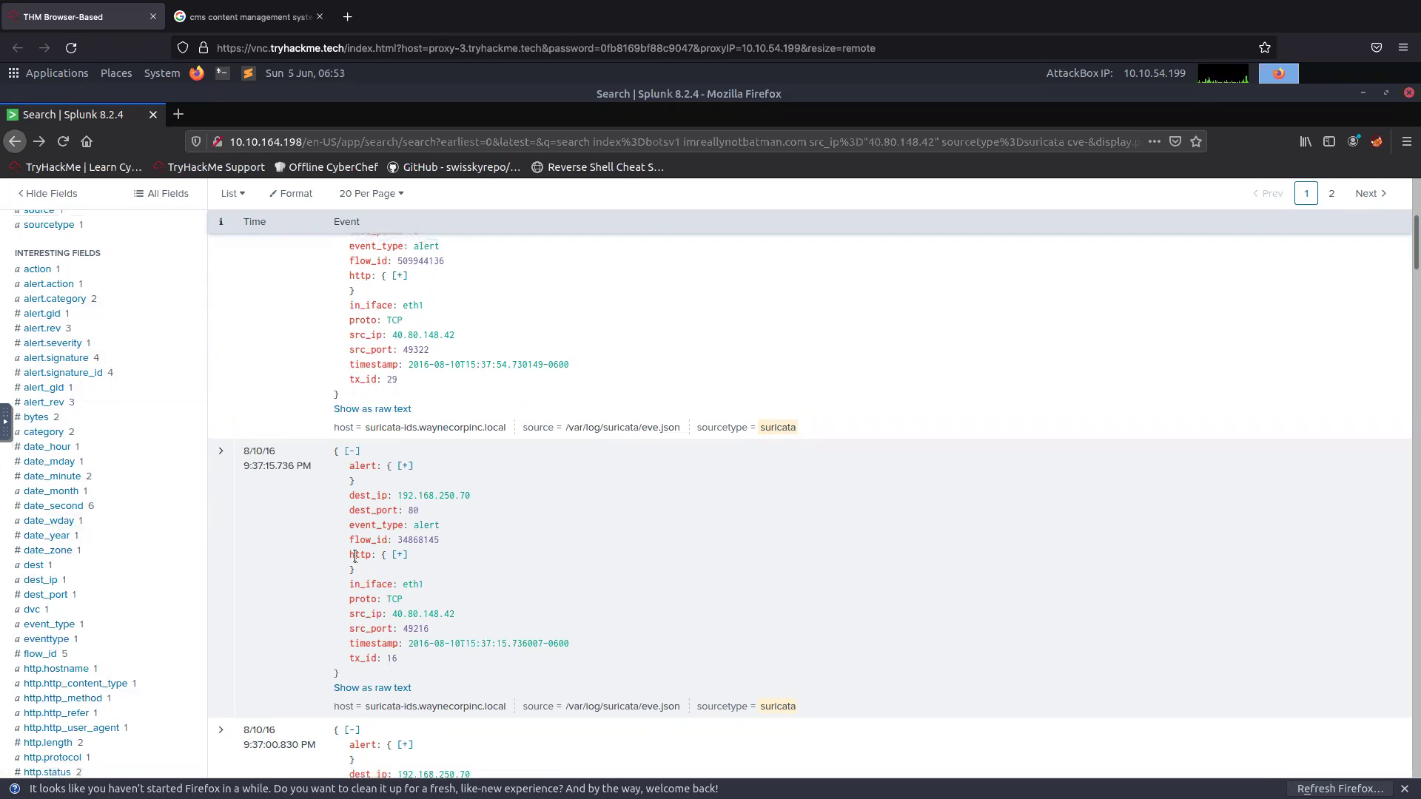
{"action": "scroll", "coordinate": [367, 545], "scroll_direction": "up", "scroll_amount": 2}
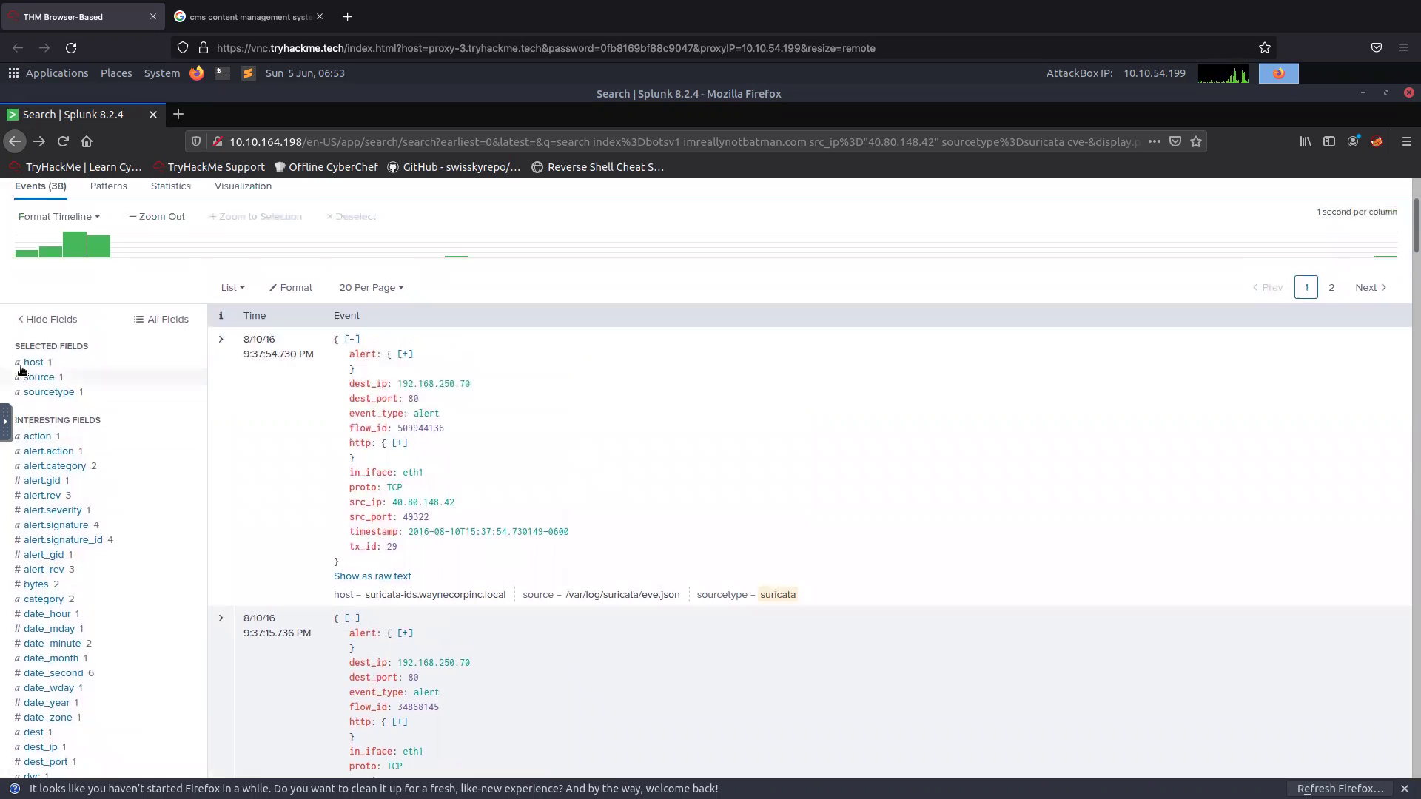
{"action": "scroll", "coordinate": [205, 522], "scroll_direction": "up", "scroll_amount": 3}
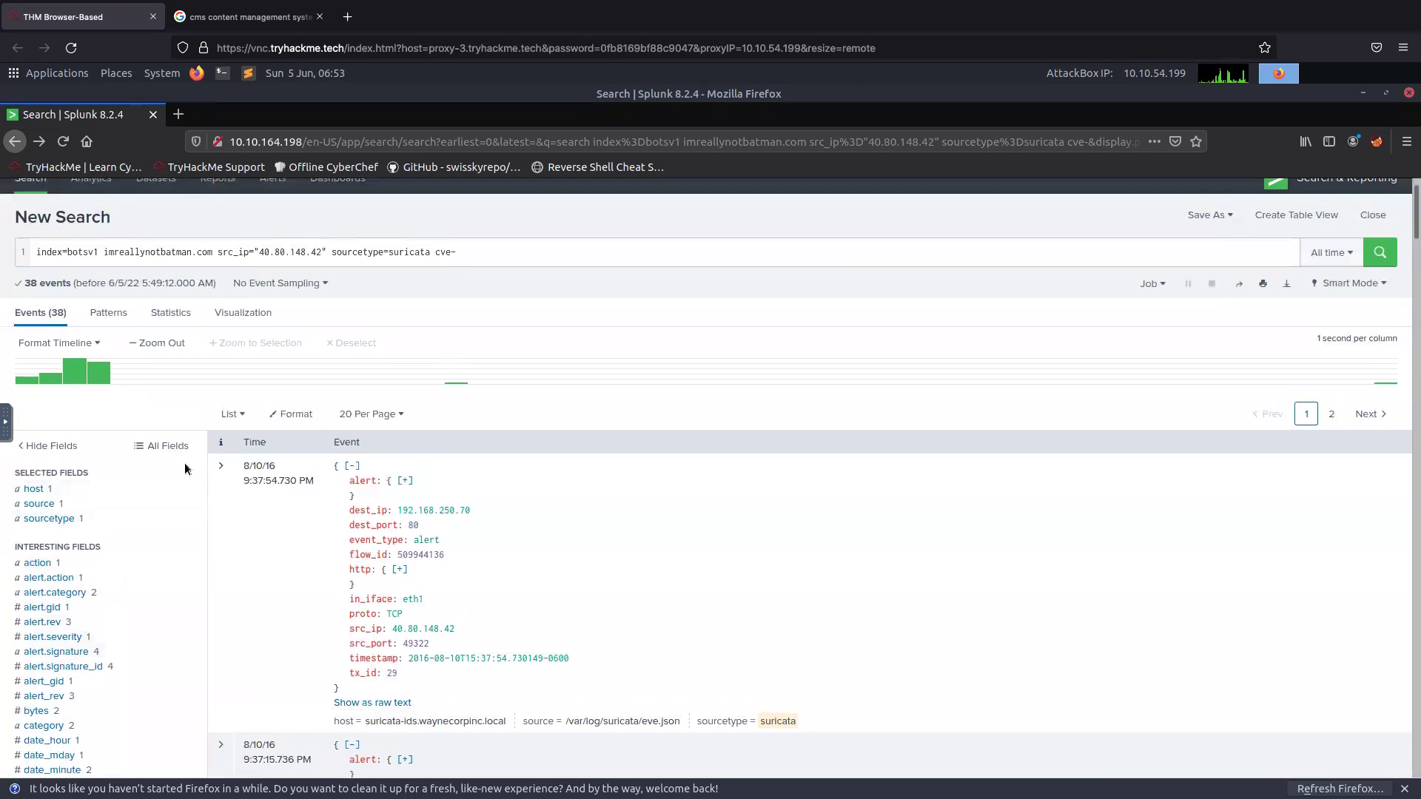
{"action": "triple_click", "coordinate": [309, 238]}
{"action": "left_click", "coordinate": [222, 253], "text": "shift"}
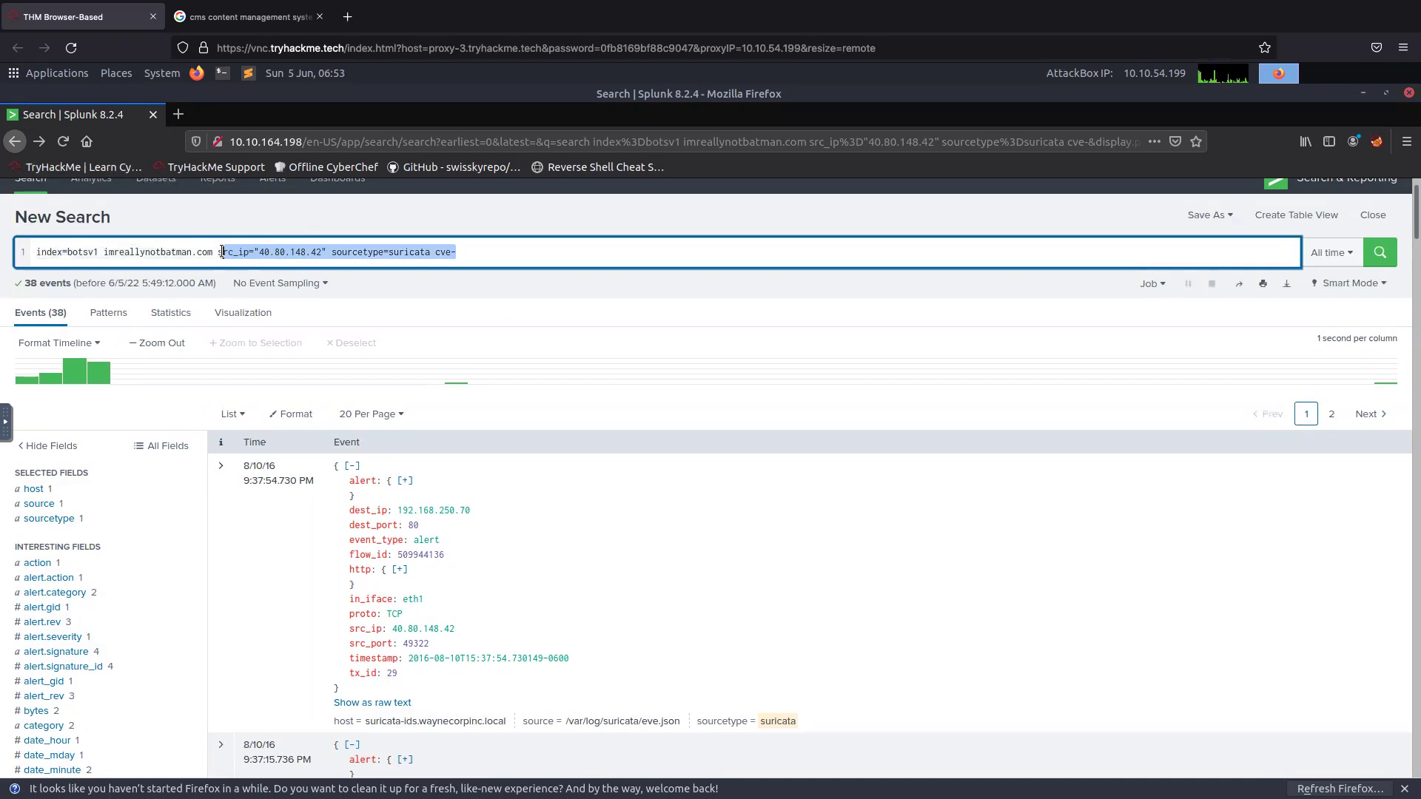
{"action": "key", "text": "BackSpace"}
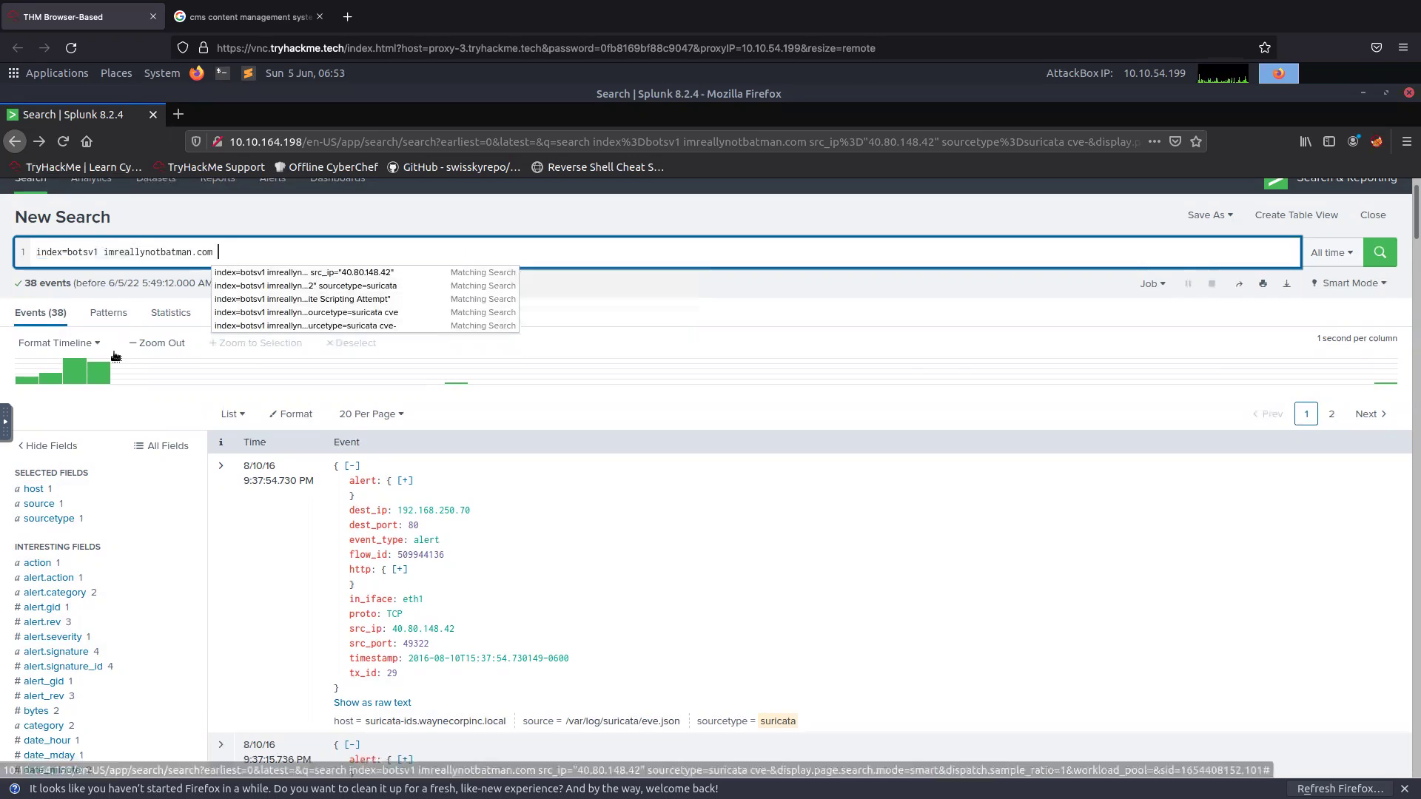
{"action": "left_click", "coordinate": [1379, 252]}
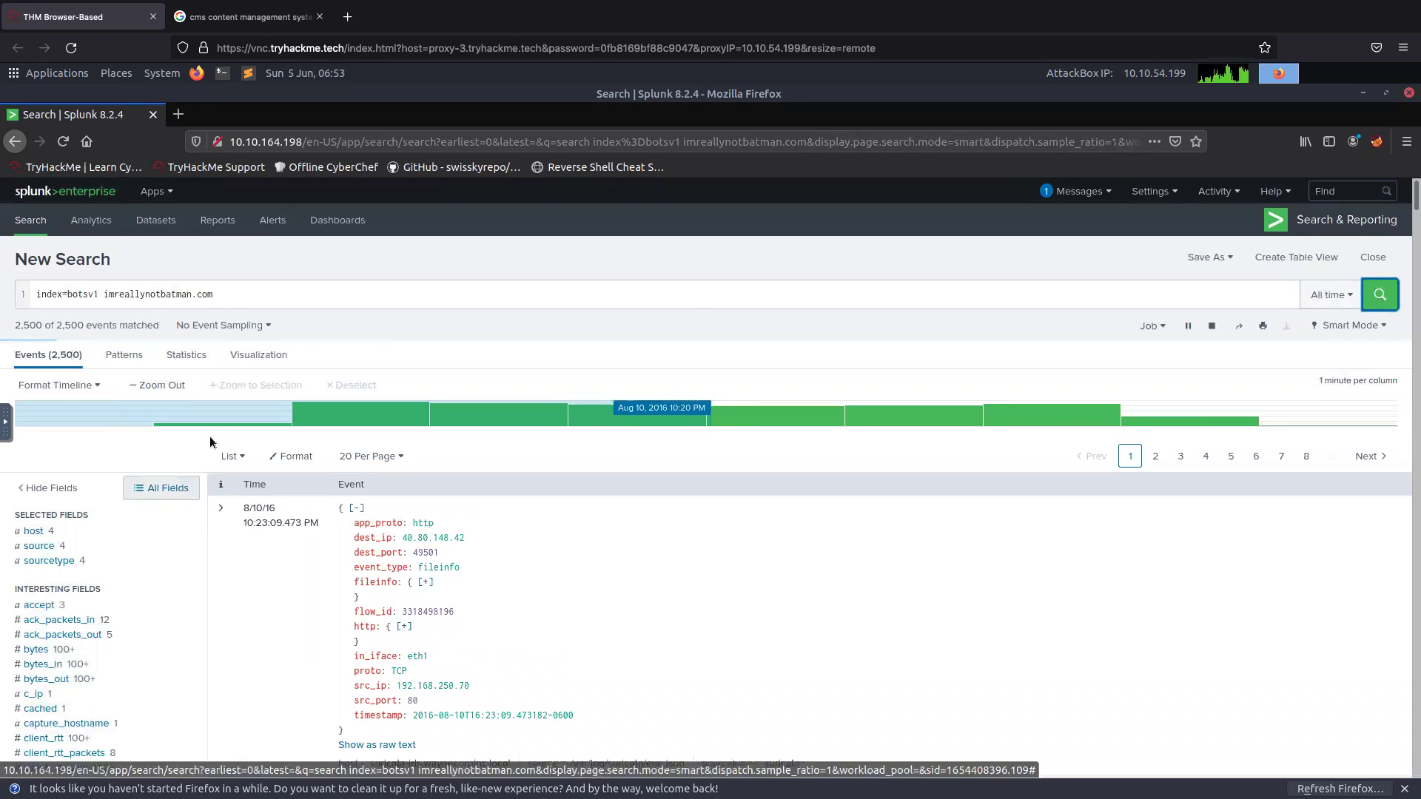
{"action": "left_click", "coordinate": [49, 560]}
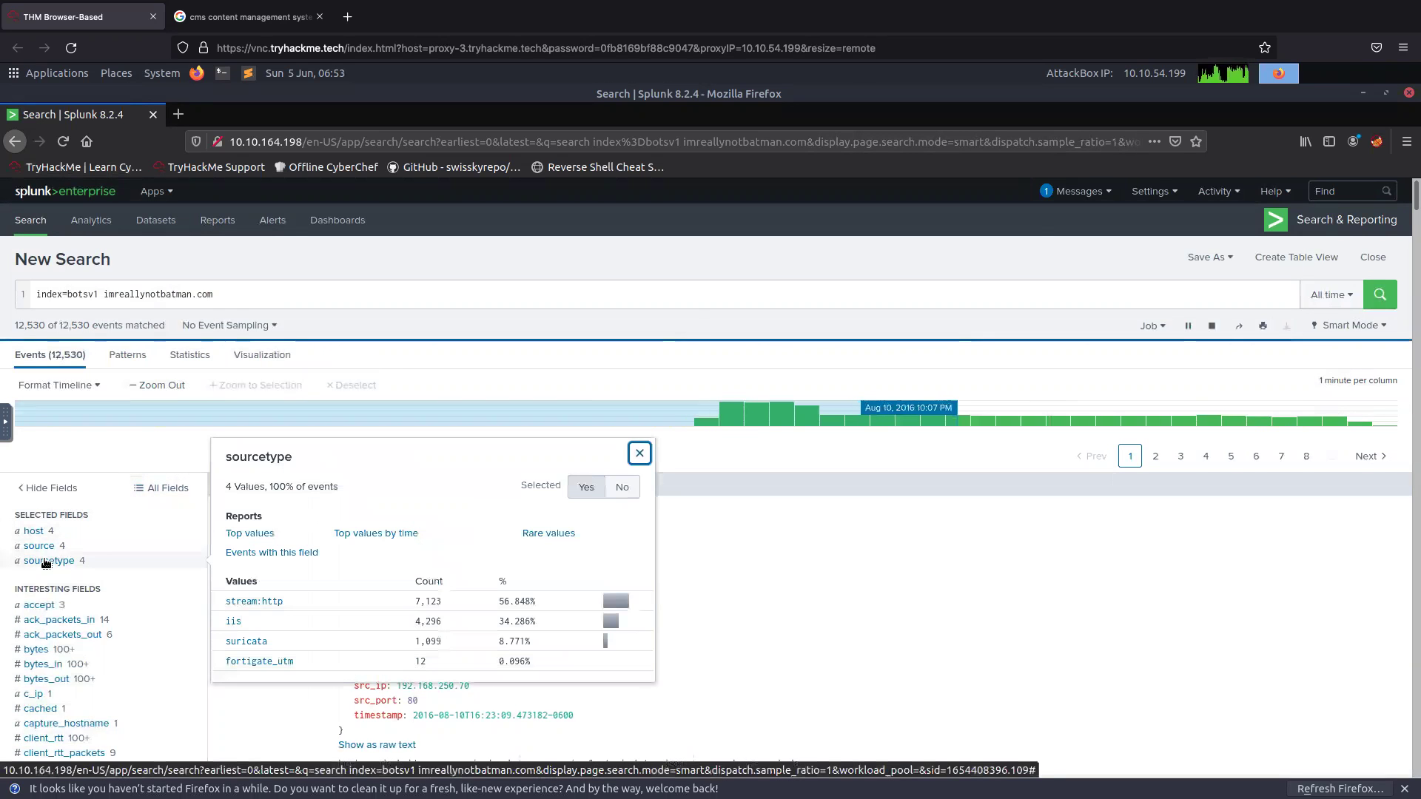
{"action": "left_click", "coordinate": [264, 602]}
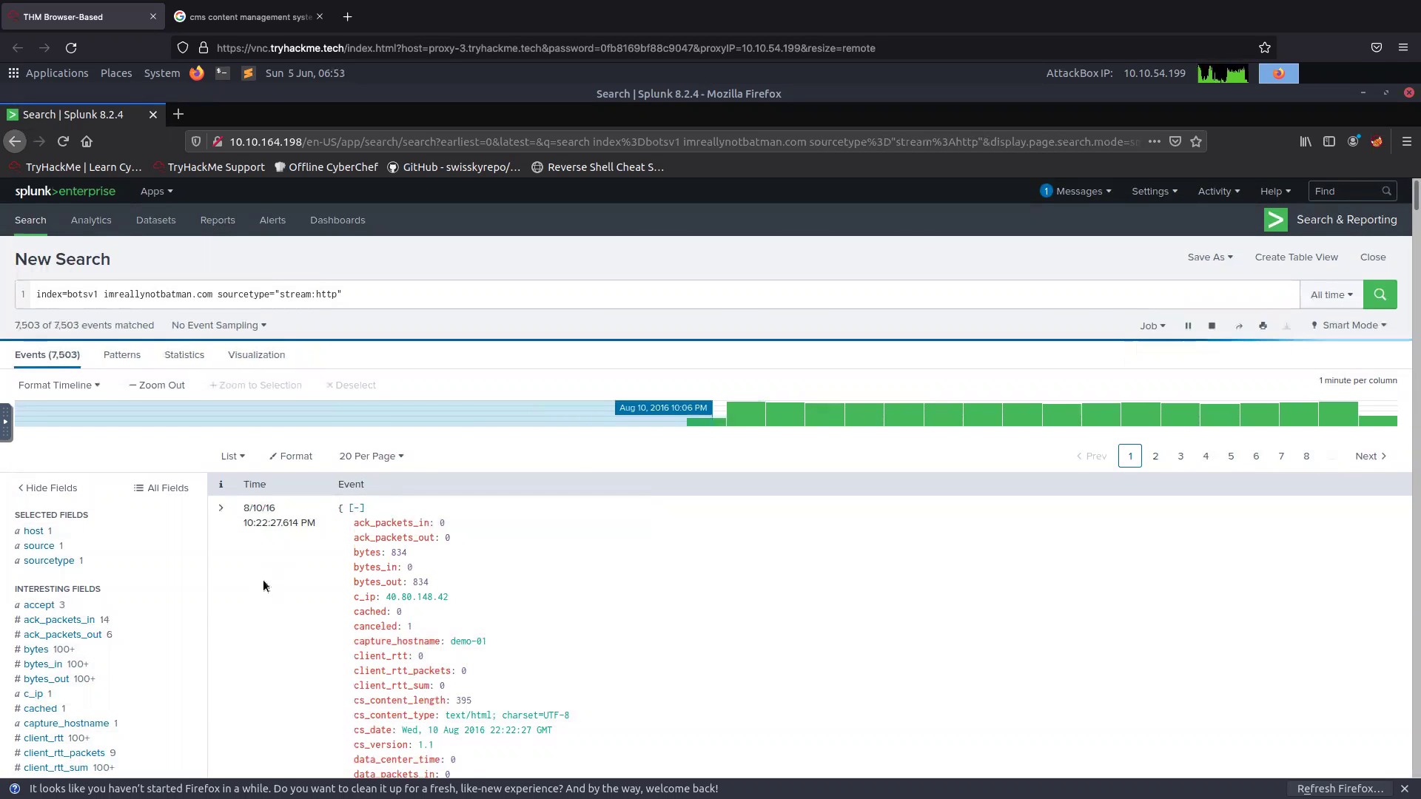
{"action": "scroll", "coordinate": [263, 585], "scroll_direction": "down", "scroll_amount": 3}
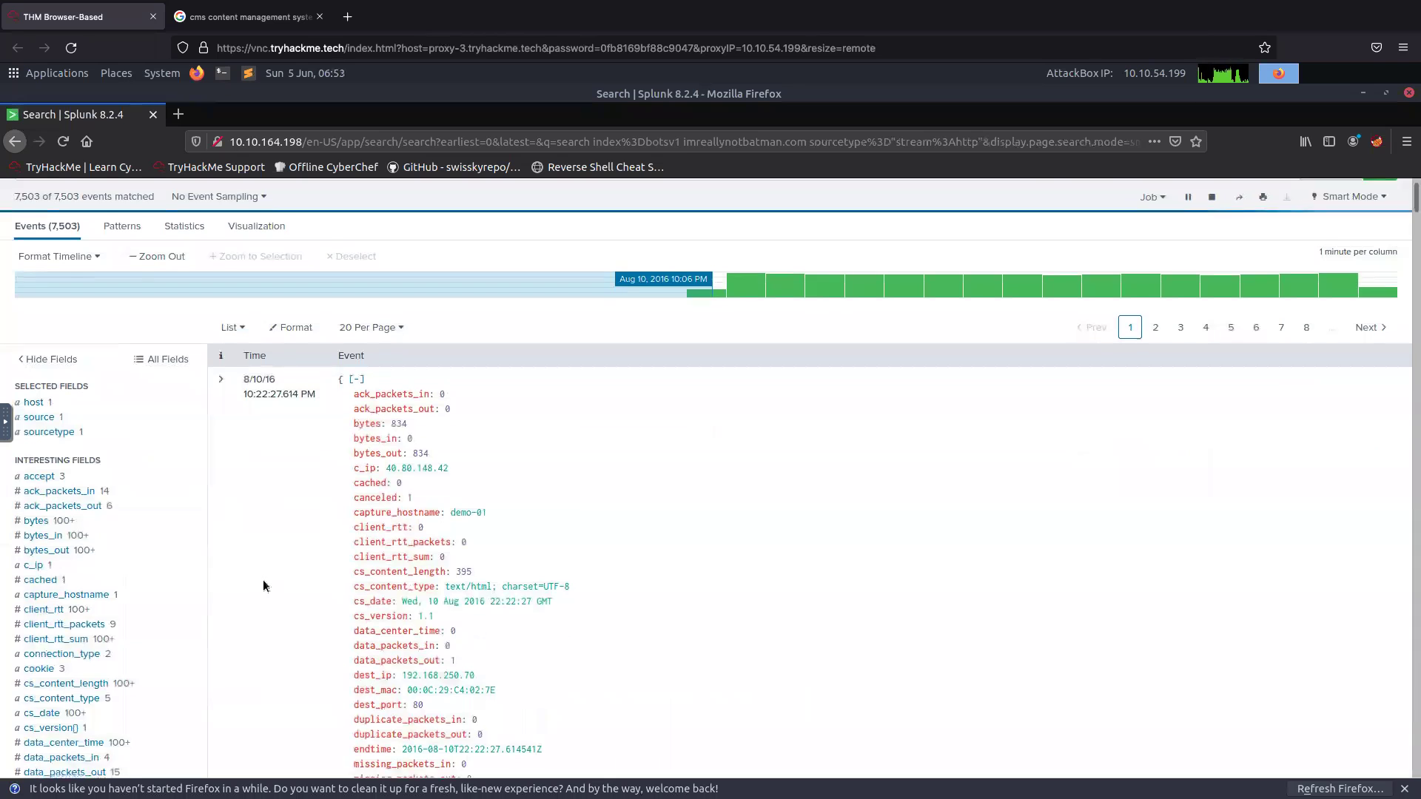
{"action": "scroll", "coordinate": [263, 586], "scroll_direction": "down", "scroll_amount": 5}
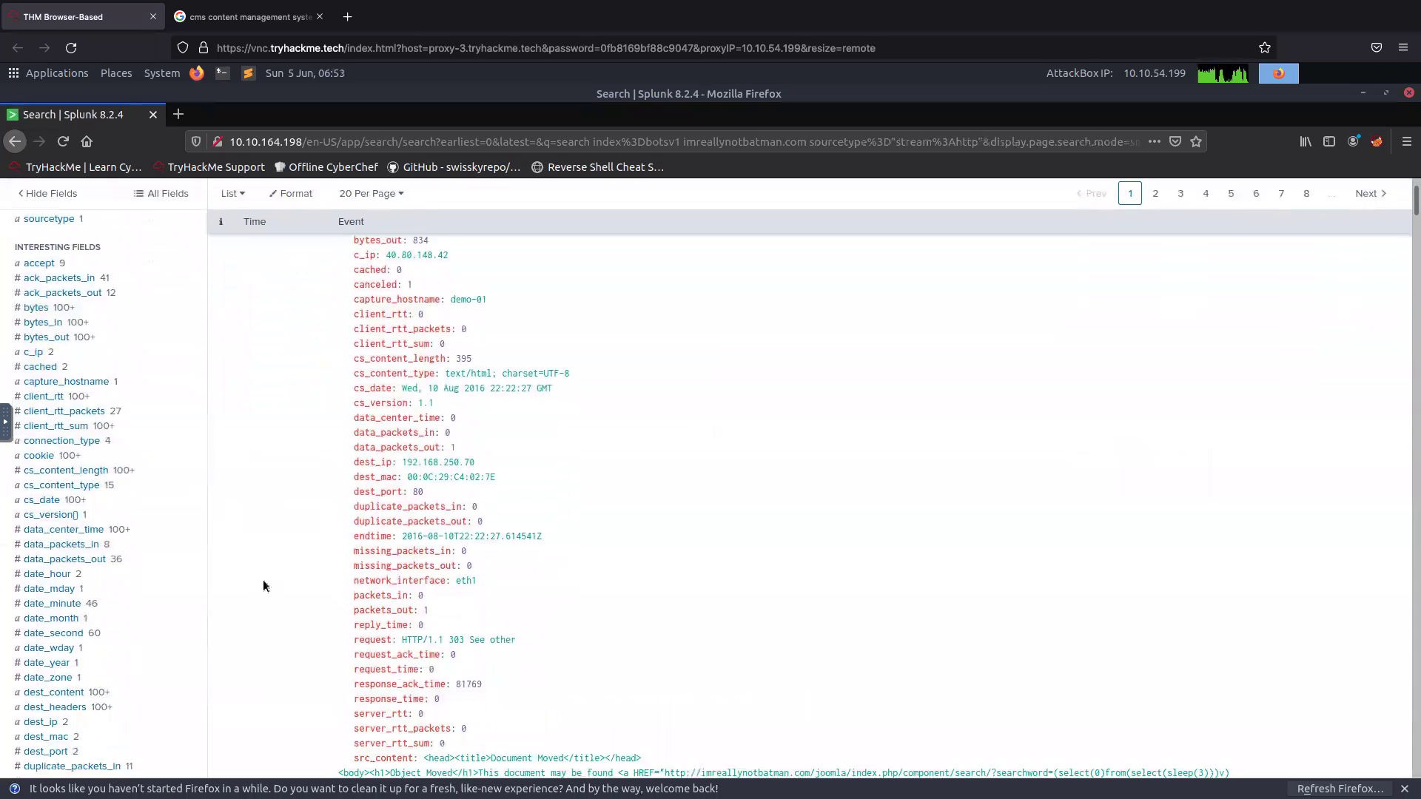
{"action": "scroll", "coordinate": [263, 584], "scroll_direction": "down", "scroll_amount": 1}
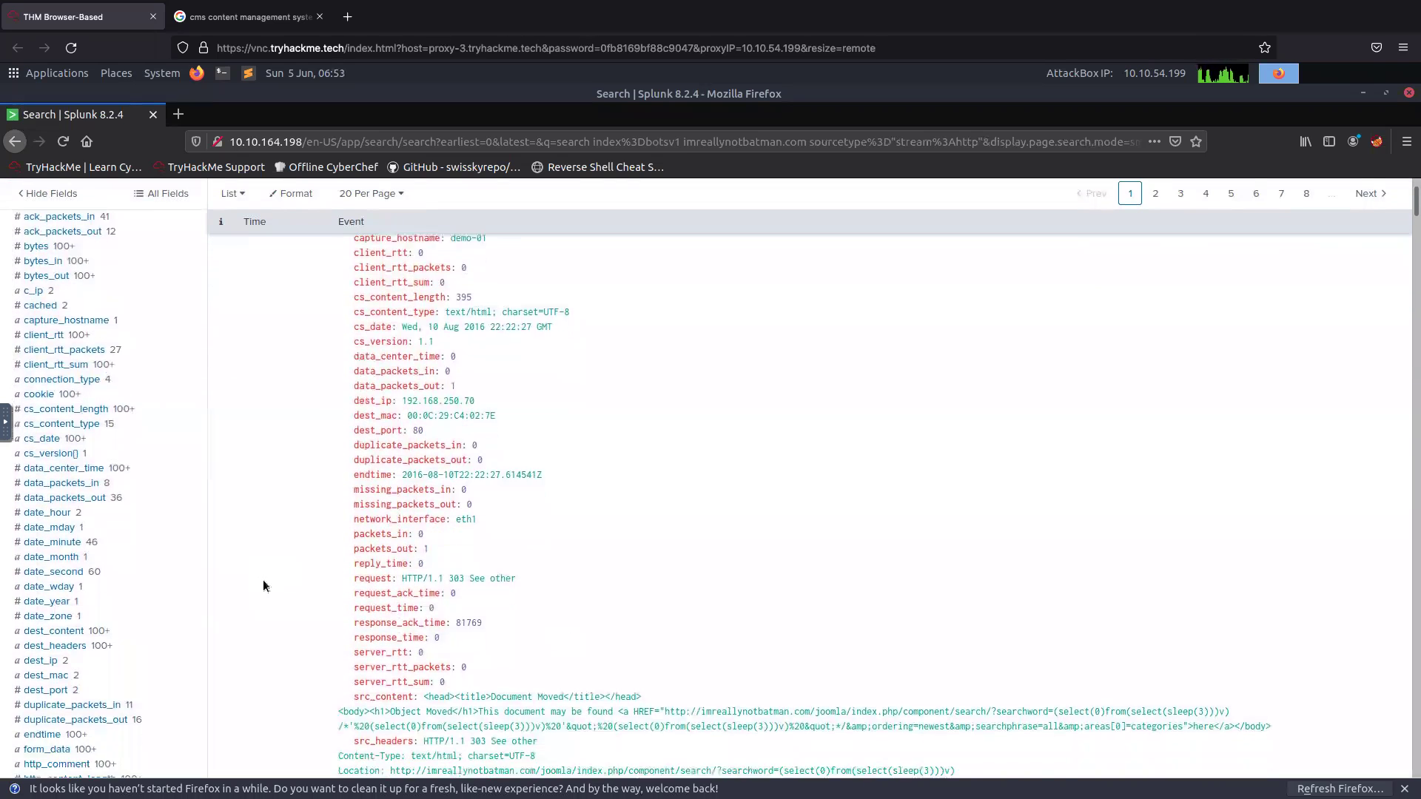
{"action": "scroll", "coordinate": [263, 586], "scroll_direction": "down", "scroll_amount": 1}
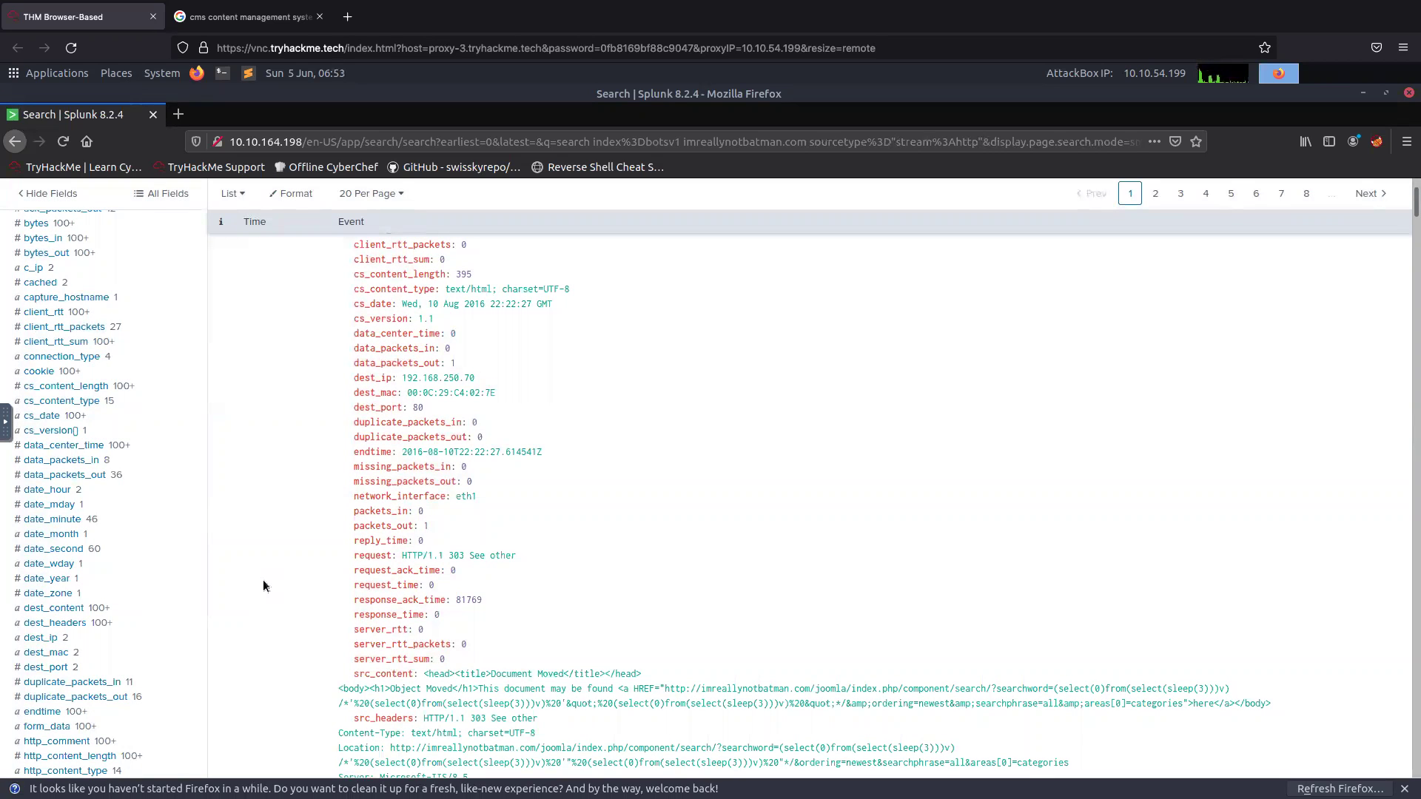
{"action": "scroll", "coordinate": [263, 585], "scroll_direction": "down", "scroll_amount": 3}
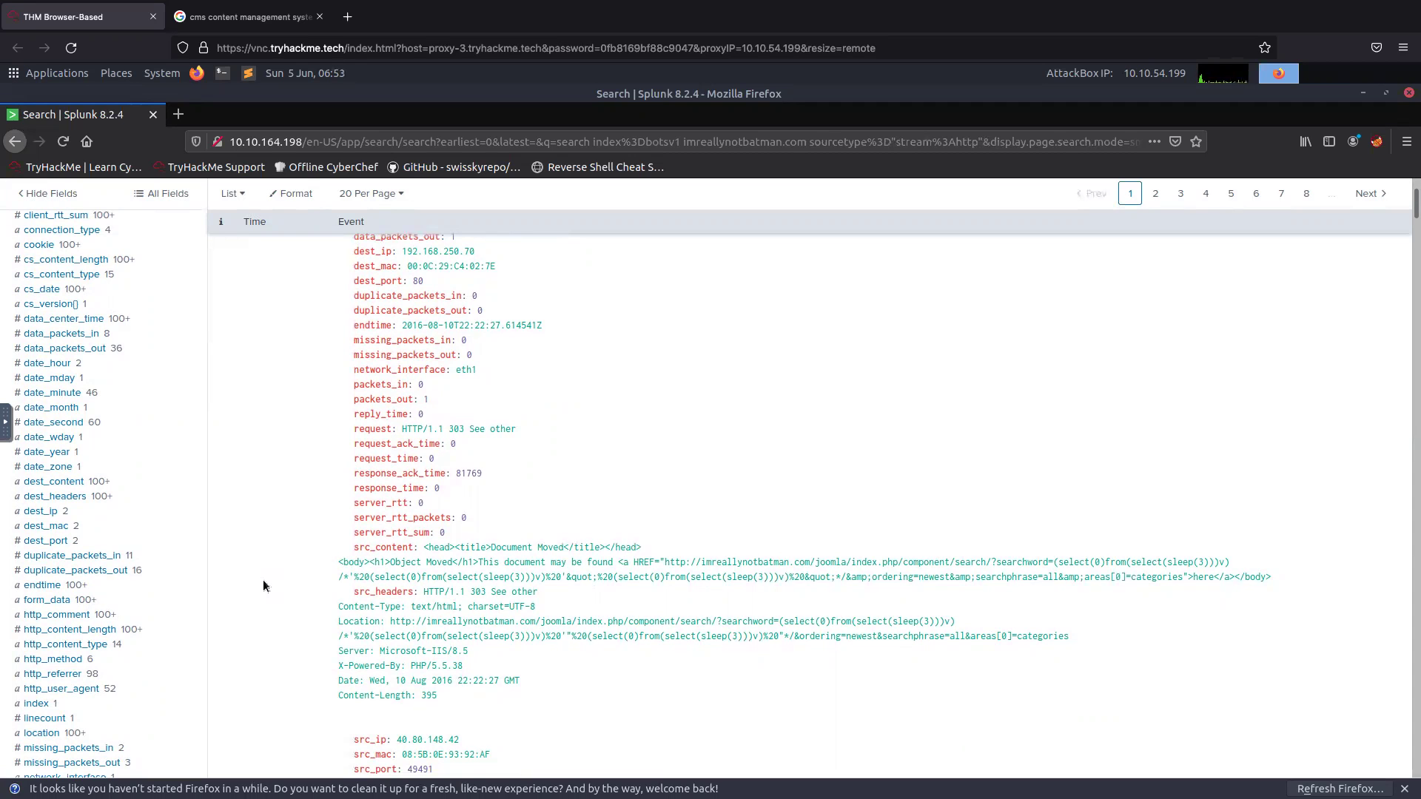
{"action": "scroll", "coordinate": [263, 586], "scroll_direction": "down", "scroll_amount": 2}
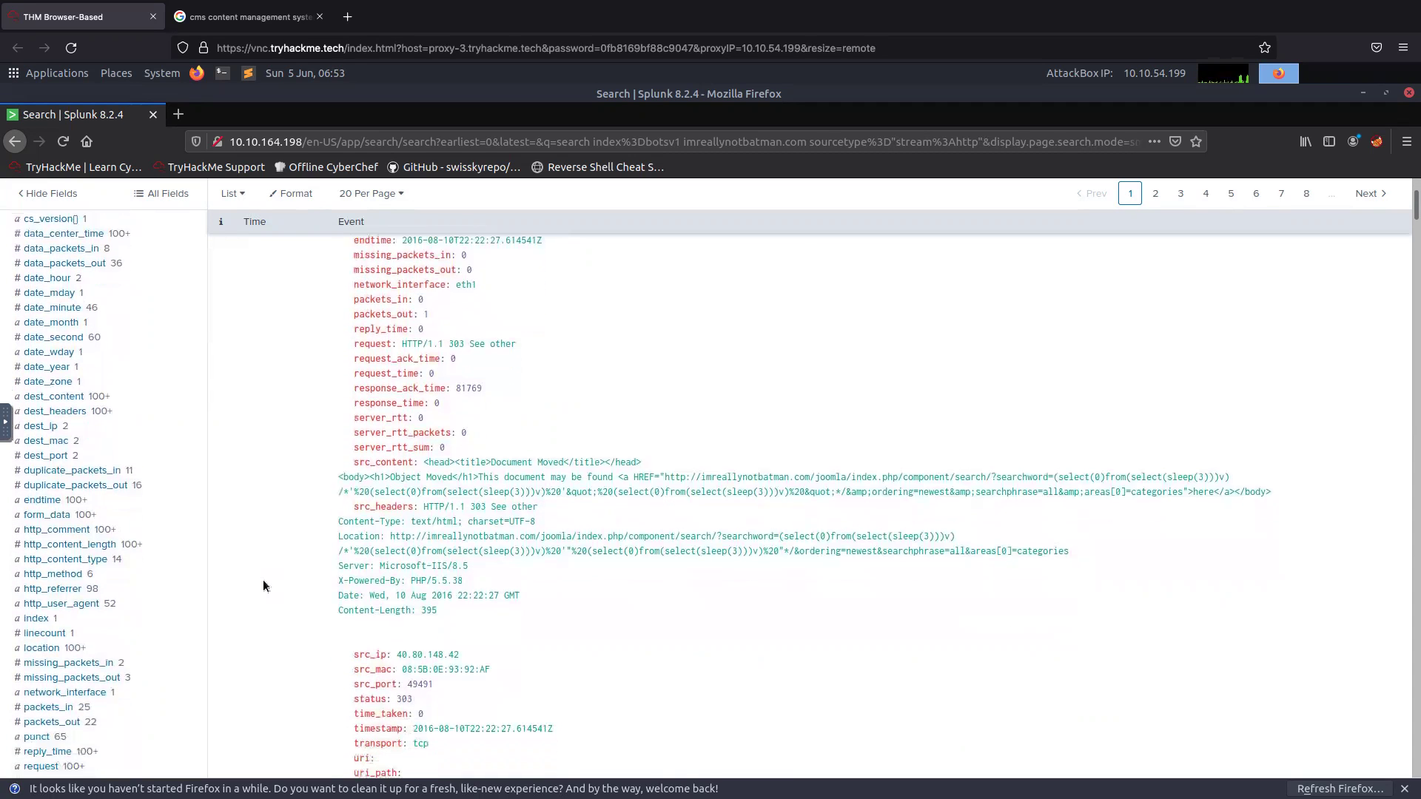
{"action": "scroll", "coordinate": [264, 585], "scroll_direction": "down", "scroll_amount": 1}
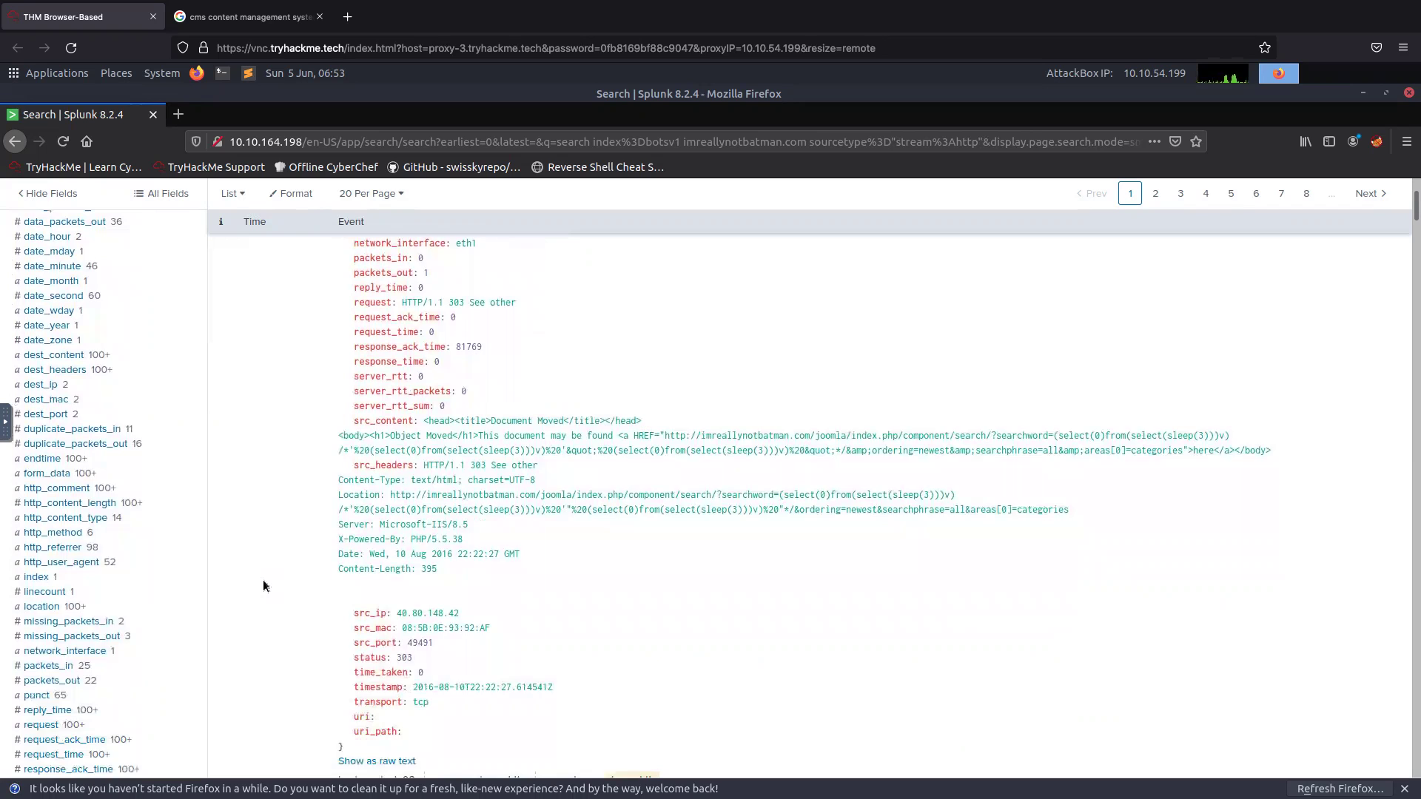
{"action": "scroll", "coordinate": [263, 584], "scroll_direction": "down", "scroll_amount": 3}
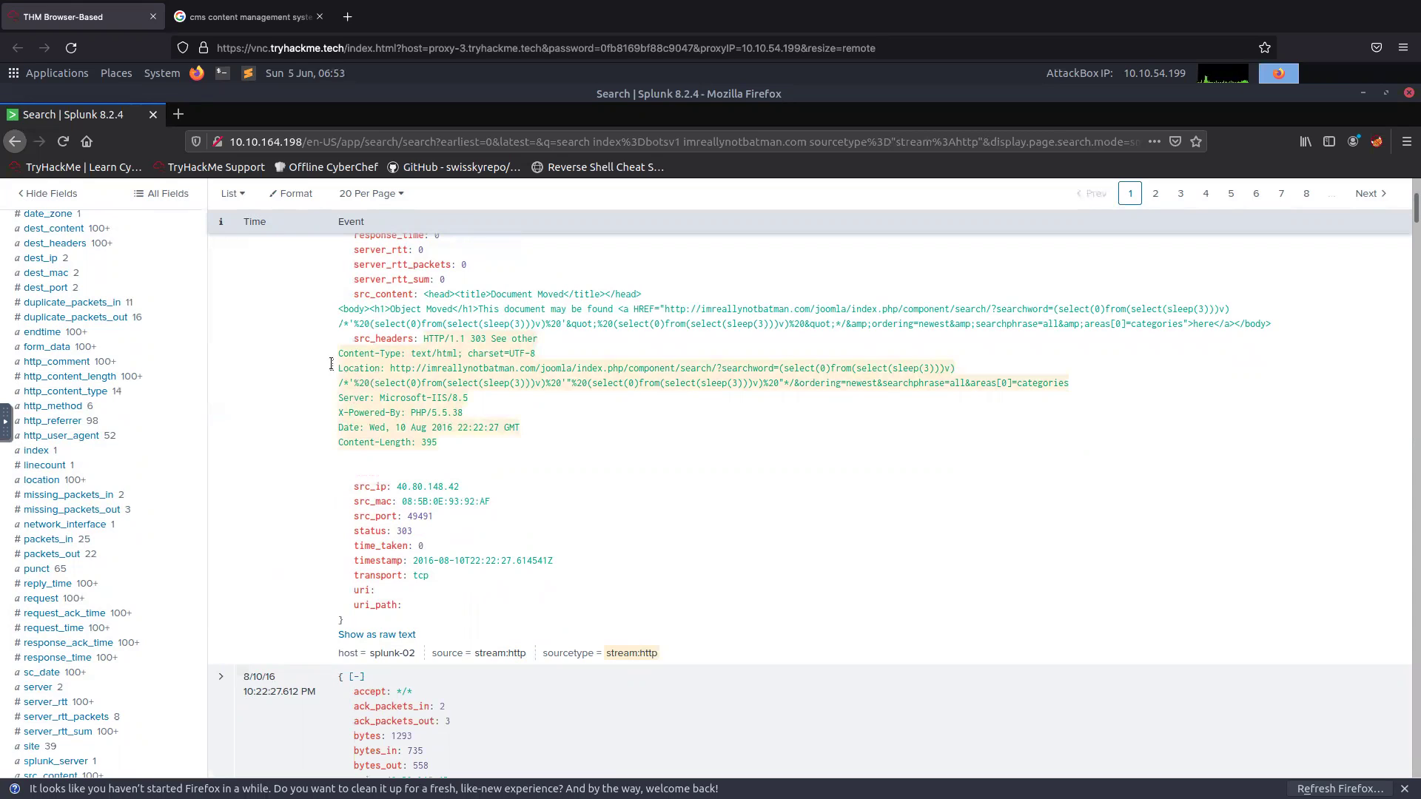
{"action": "left_click_drag", "start_coordinate": [338, 368], "coordinate": [625, 372]}
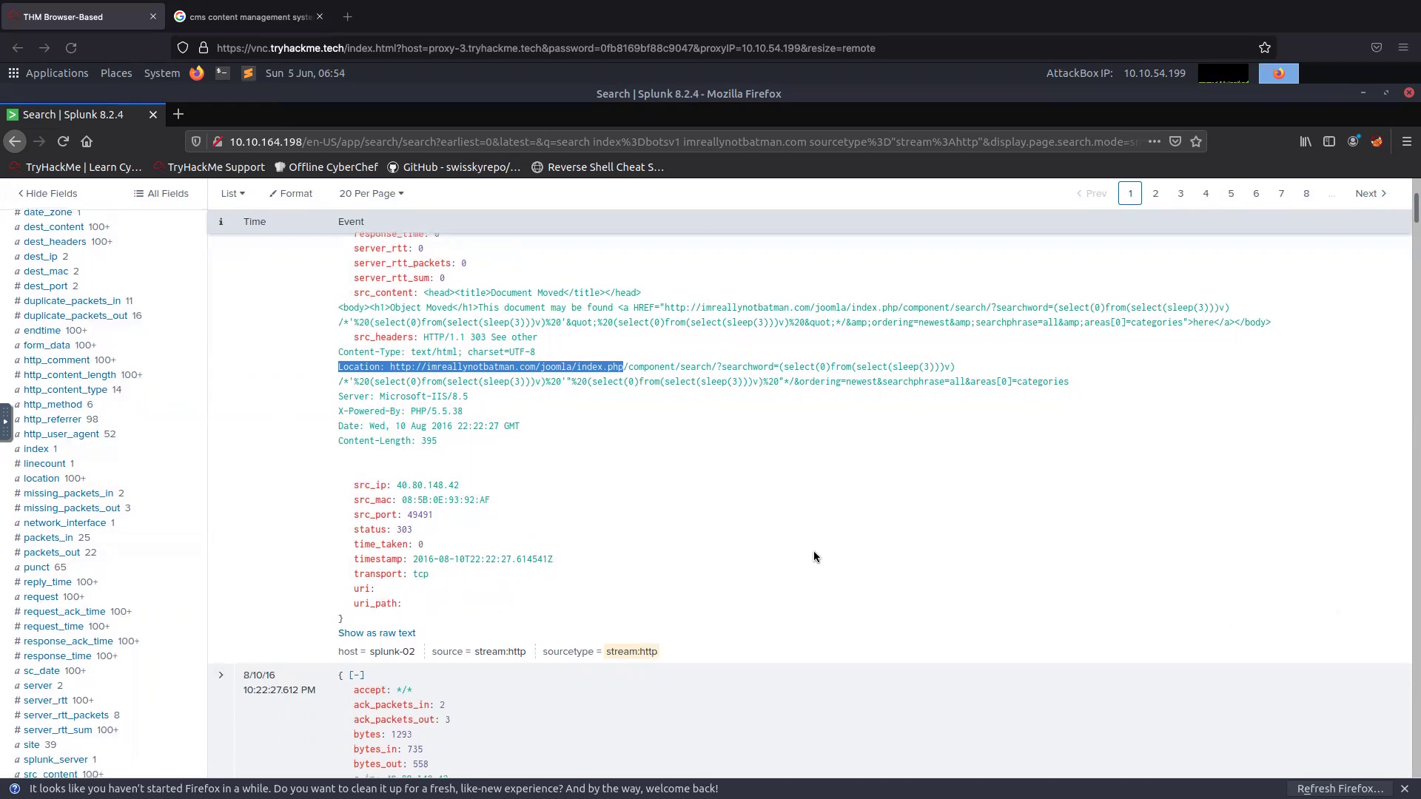
{"action": "scroll", "coordinate": [818, 562], "scroll_direction": "down", "scroll_amount": 1}
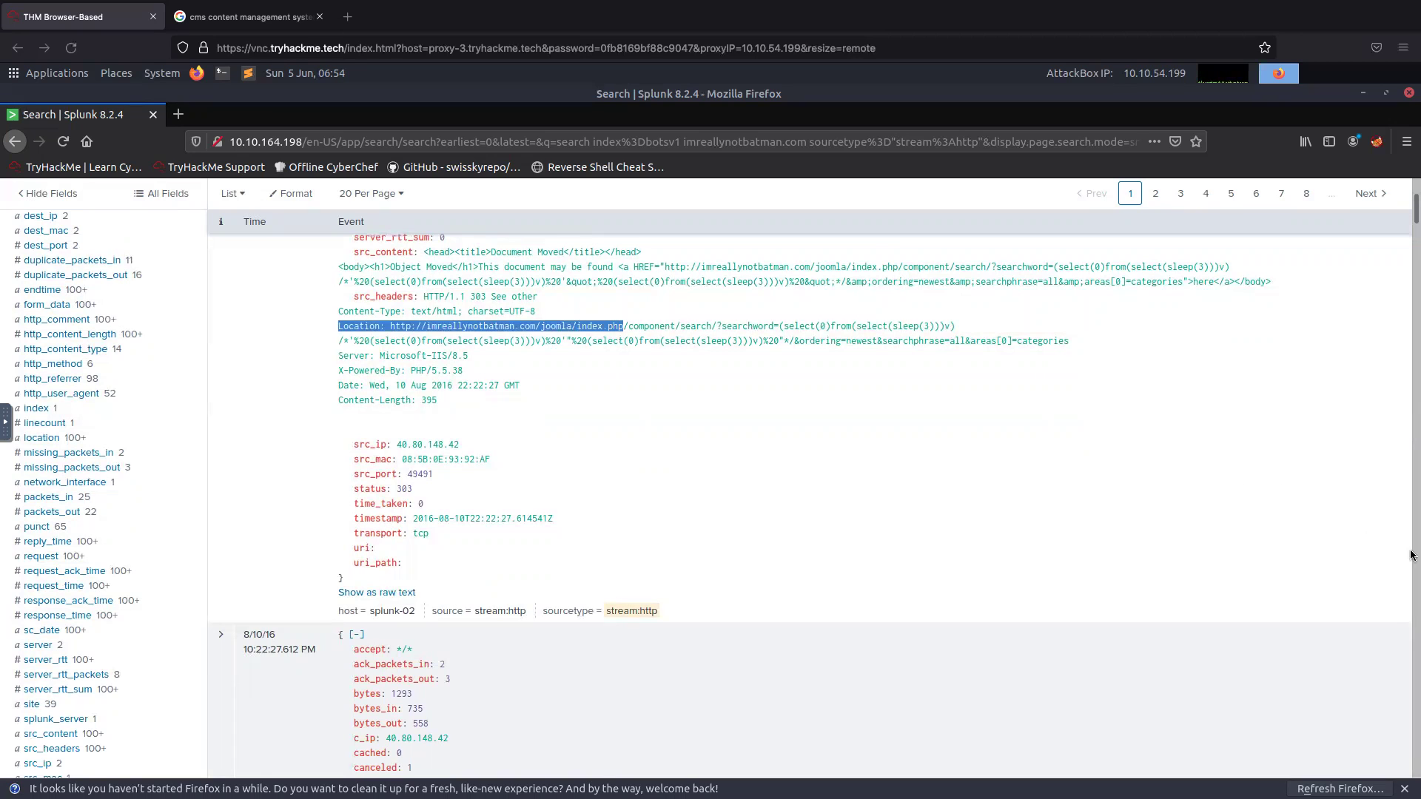
- Switch to the Google results page and search for "web scanner" in place of the CMS query
{"action": "left_click", "coordinate": [275, 12]}
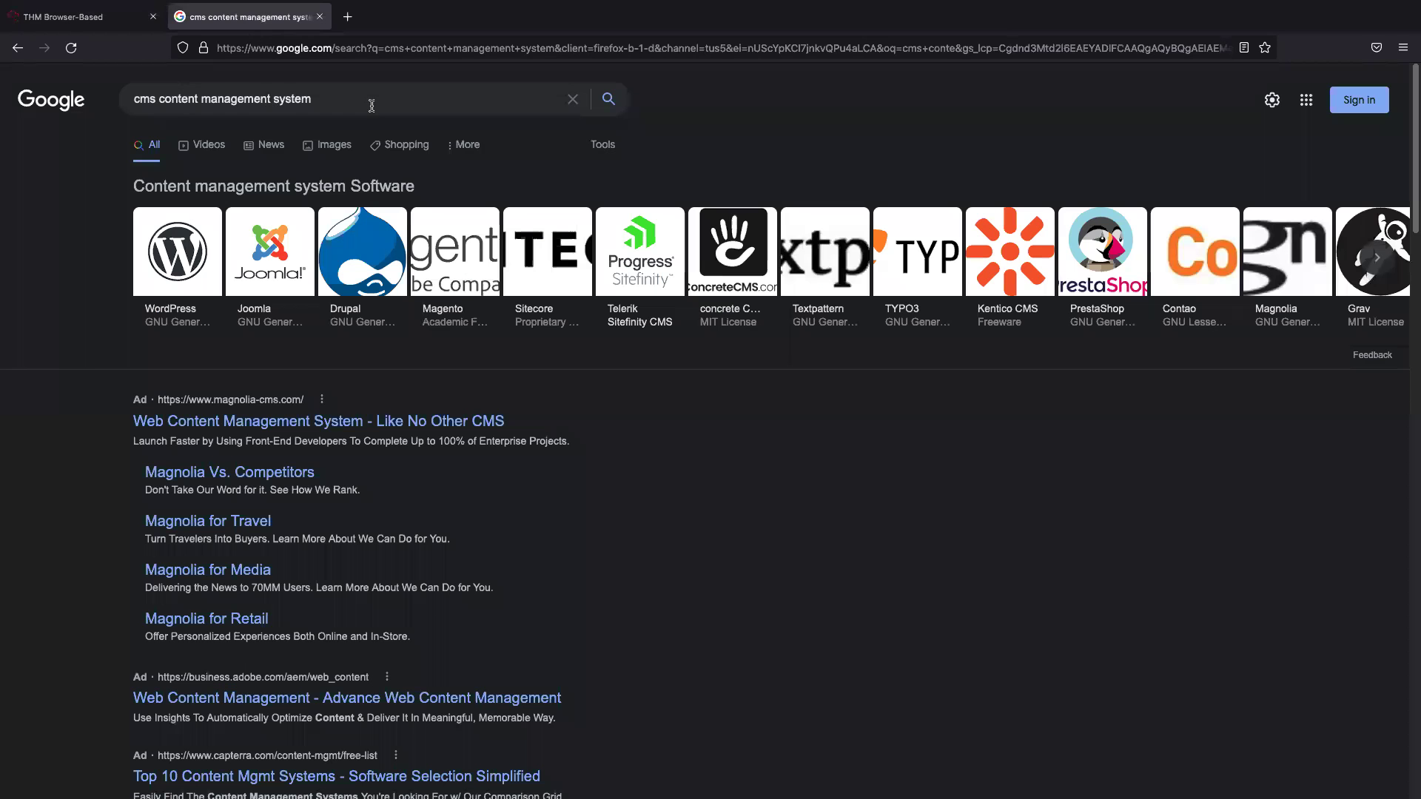
{"action": "left_click_drag", "start_coordinate": [365, 99], "coordinate": [37, 96]}
{"action": "type", "text": "web s"}
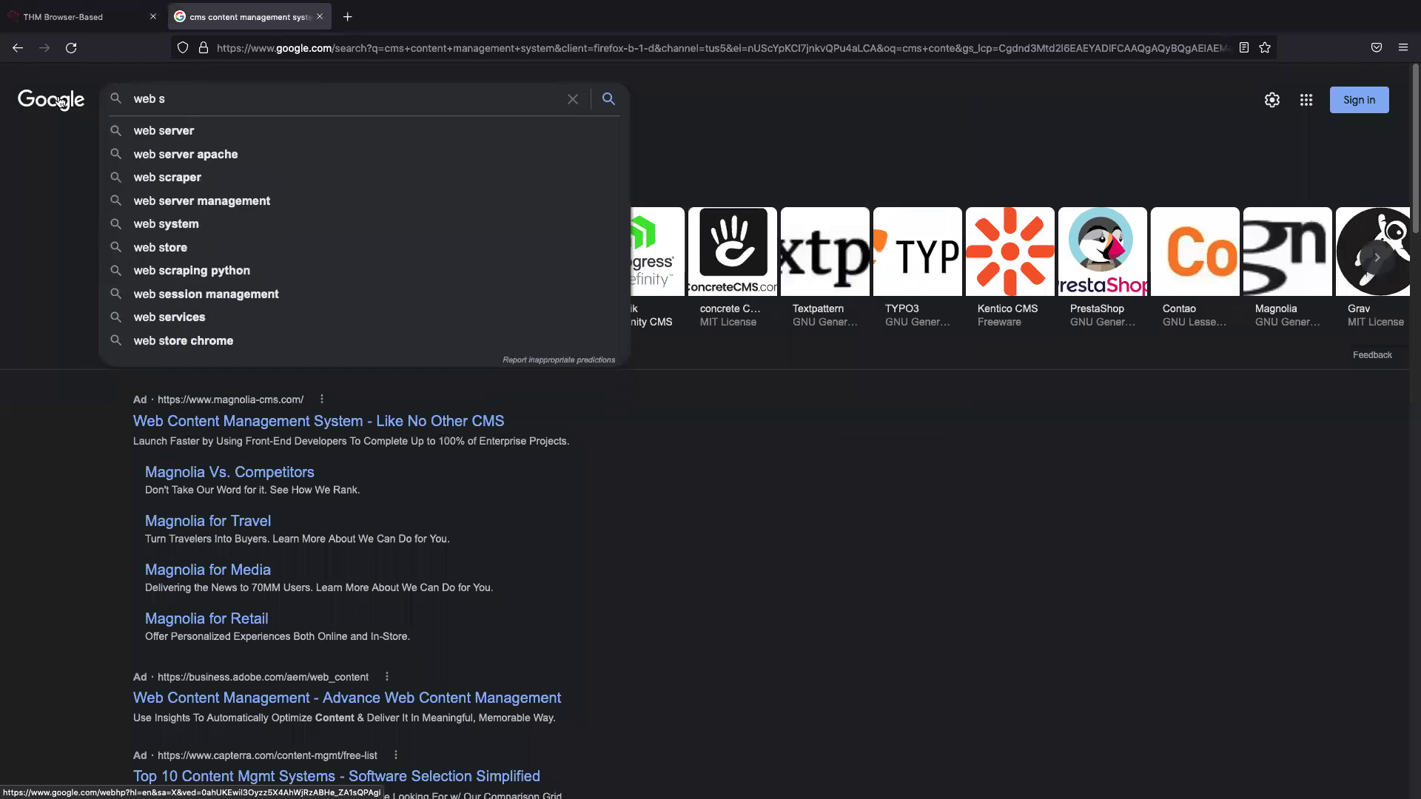
{"action": "type", "text": "canner"}
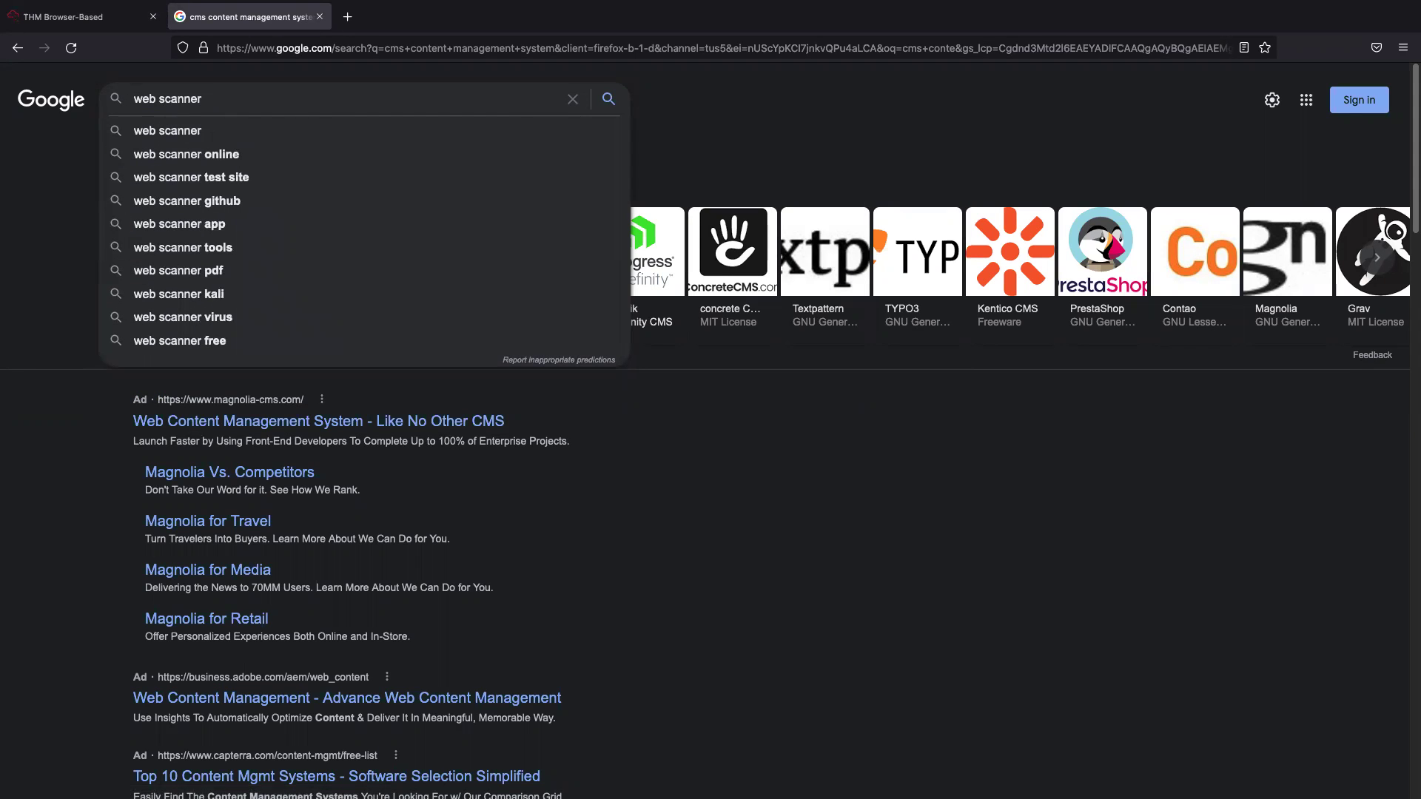
{"action": "left_click", "coordinate": [230, 137]}
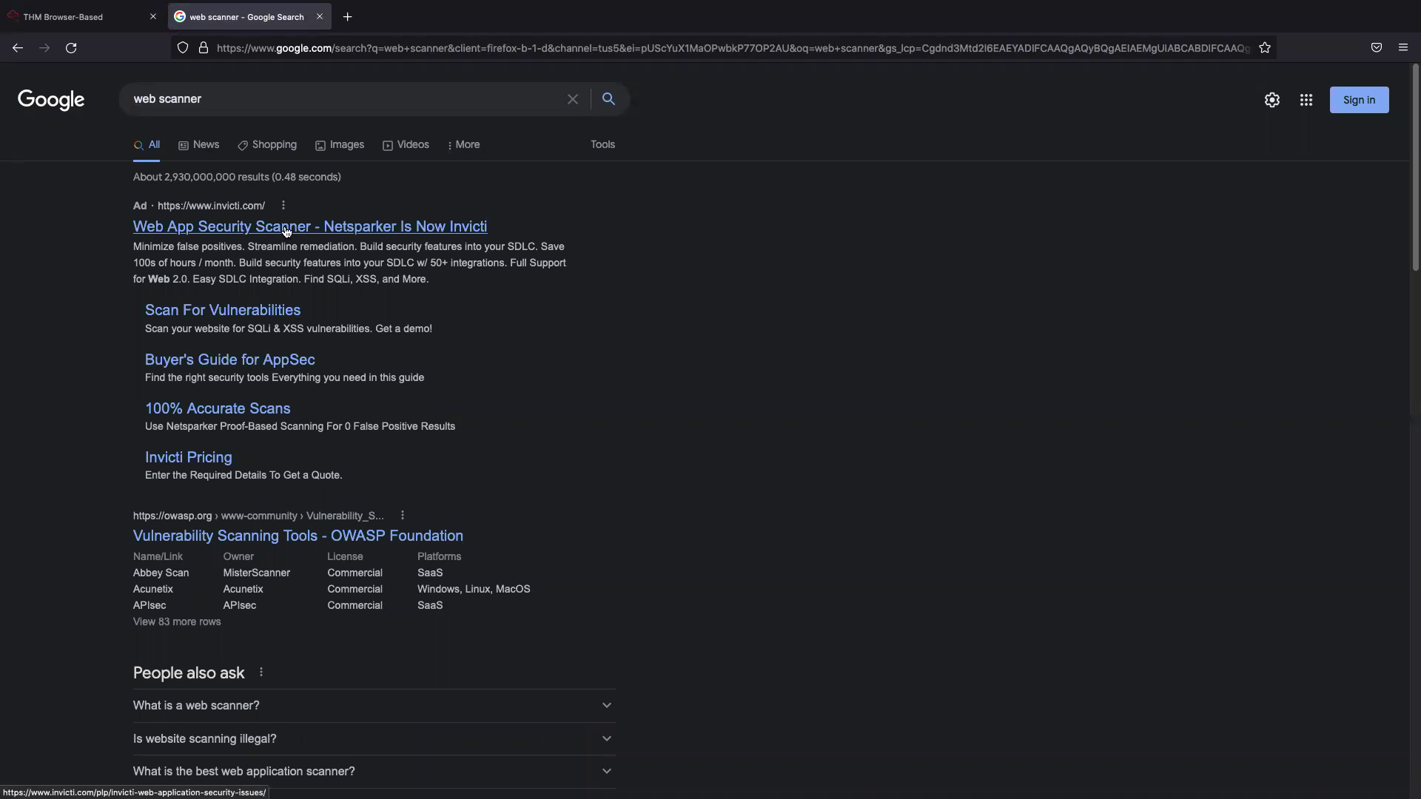
- Open OWASP's Vulnerability Scanning Tools page from the results and look through the names in its Tools Listing table
{"action": "scroll", "coordinate": [409, 519], "scroll_direction": "down", "scroll_amount": 1}
{"action": "left_click", "coordinate": [409, 516]}
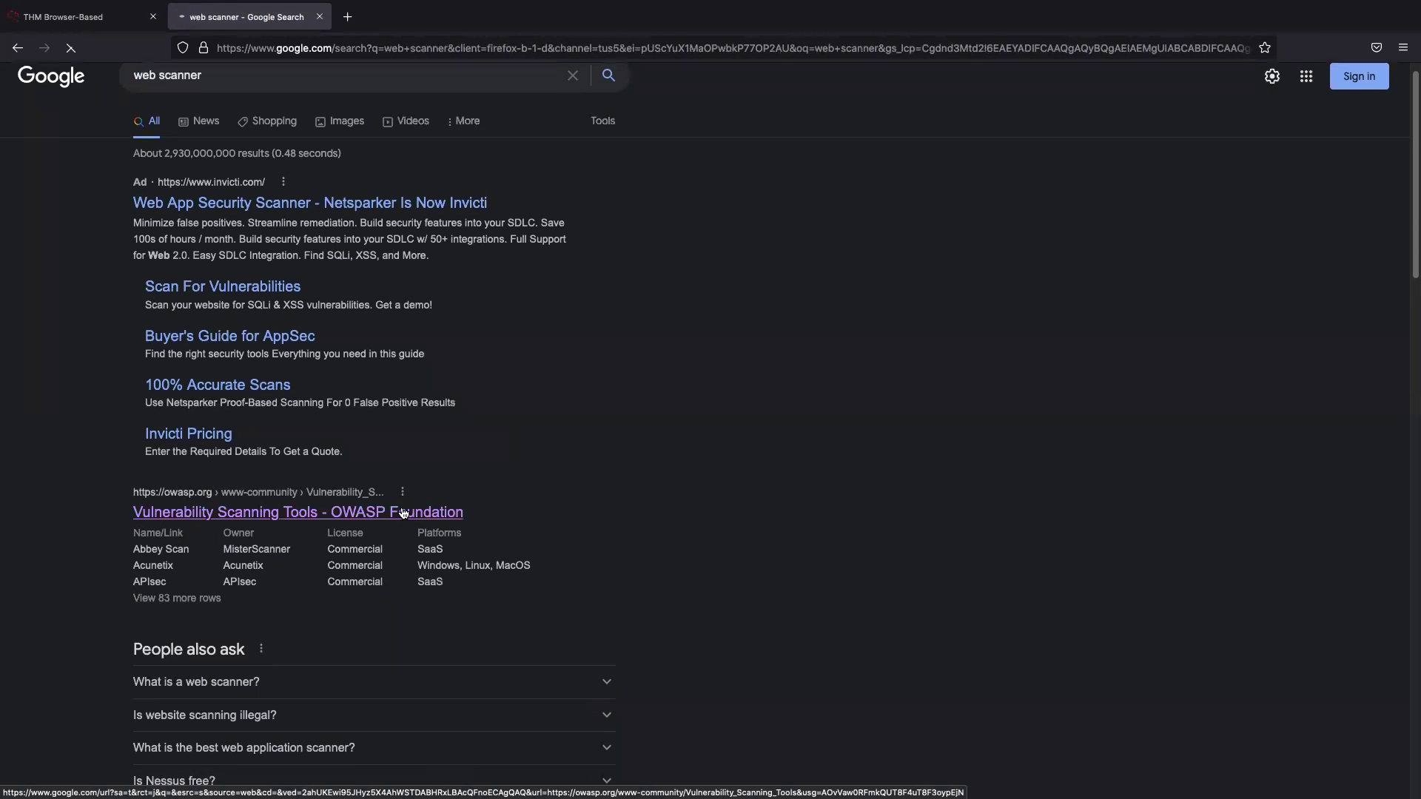
{"action": "scroll", "coordinate": [315, 510], "scroll_direction": "down", "scroll_amount": 2}
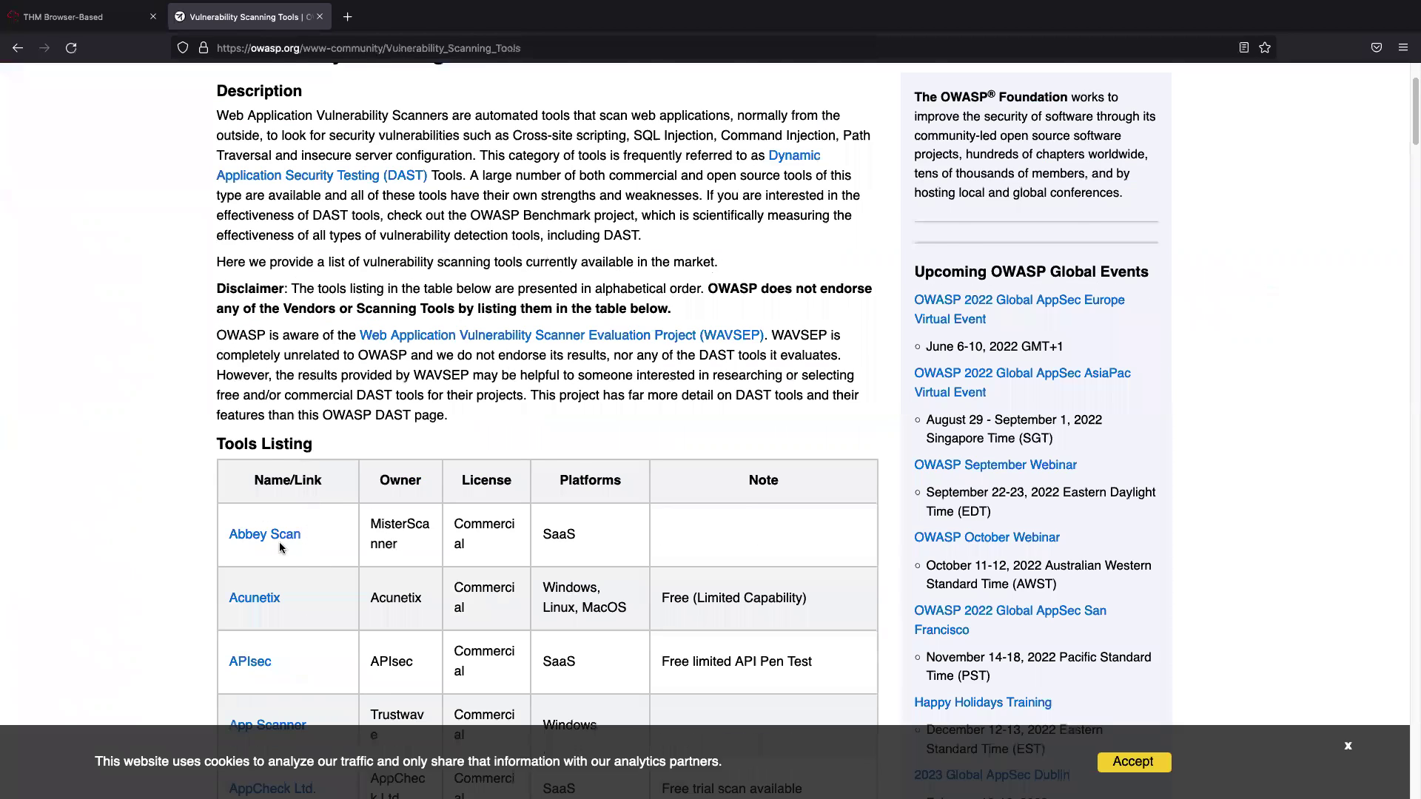
{"action": "scroll", "coordinate": [281, 547], "scroll_direction": "down", "scroll_amount": 2}
{"action": "scroll", "coordinate": [265, 542], "scroll_direction": "down", "scroll_amount": 10}
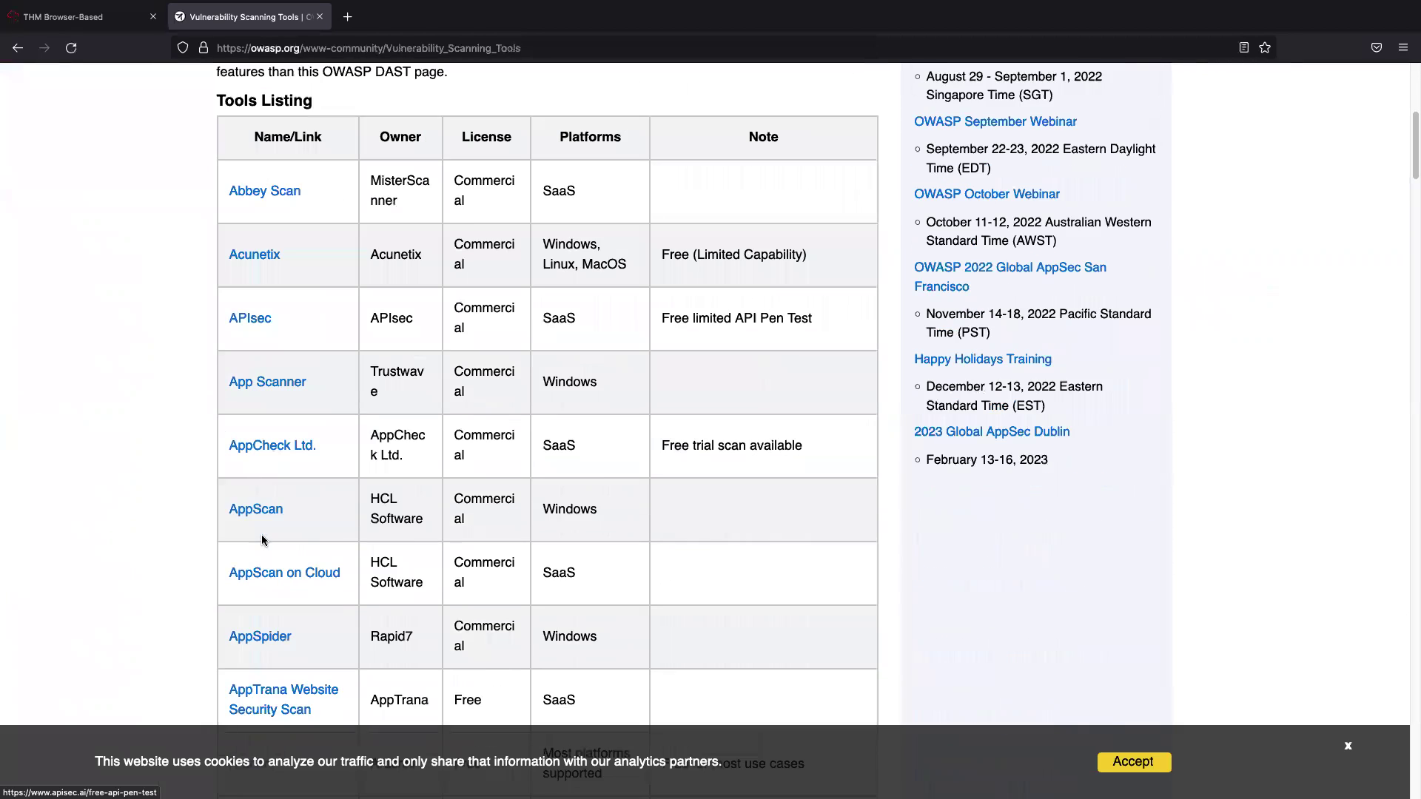
{"action": "scroll", "coordinate": [265, 542], "scroll_direction": "down", "scroll_amount": 5}
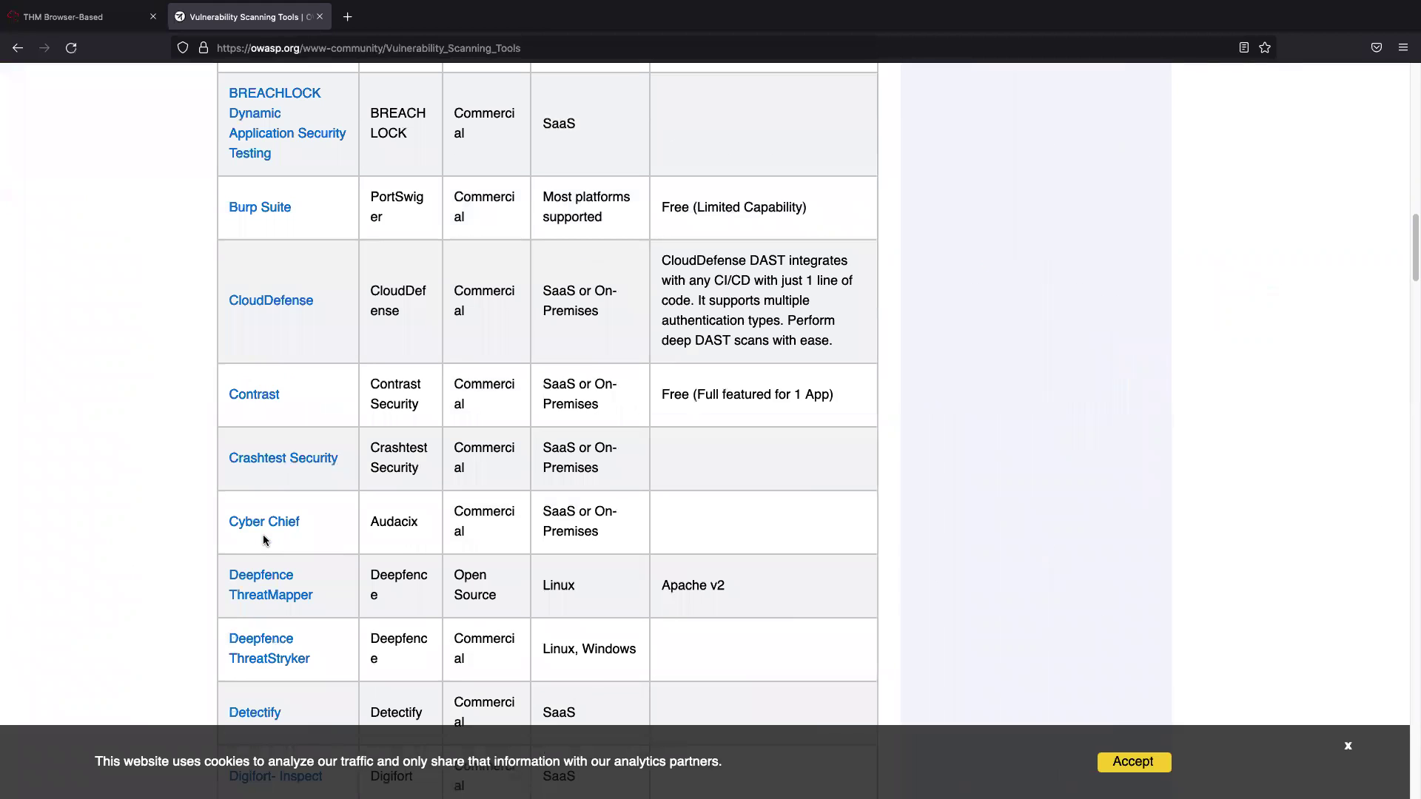
{"action": "scroll", "coordinate": [265, 542], "scroll_direction": "down", "scroll_amount": 2}
{"action": "scroll", "coordinate": [264, 541], "scroll_direction": "down", "scroll_amount": 2}
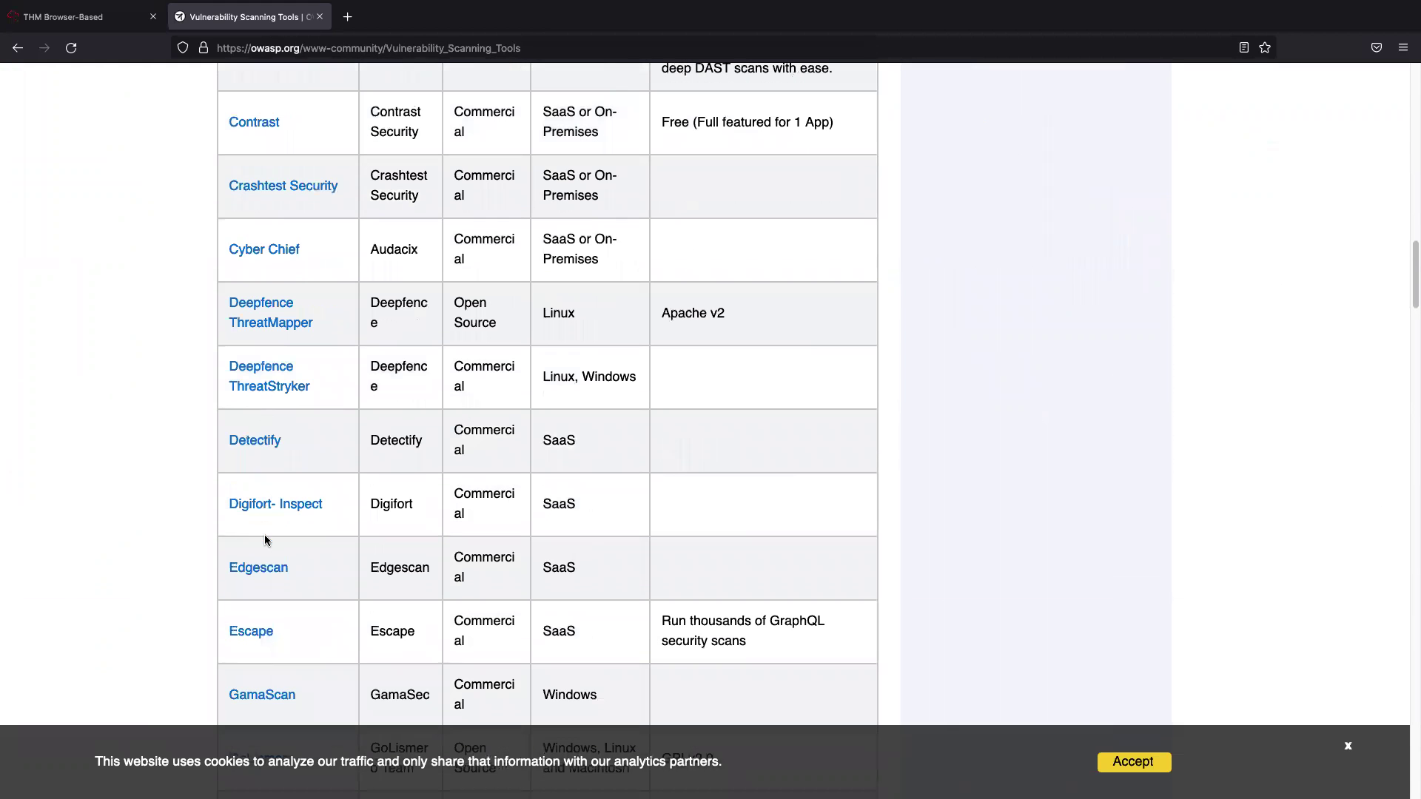
- Switch back to Splunk, replace the stream:http sourcetype filter with src_ip="40.80.148.42", and run the search
{"action": "left_click", "coordinate": [59, 17]}
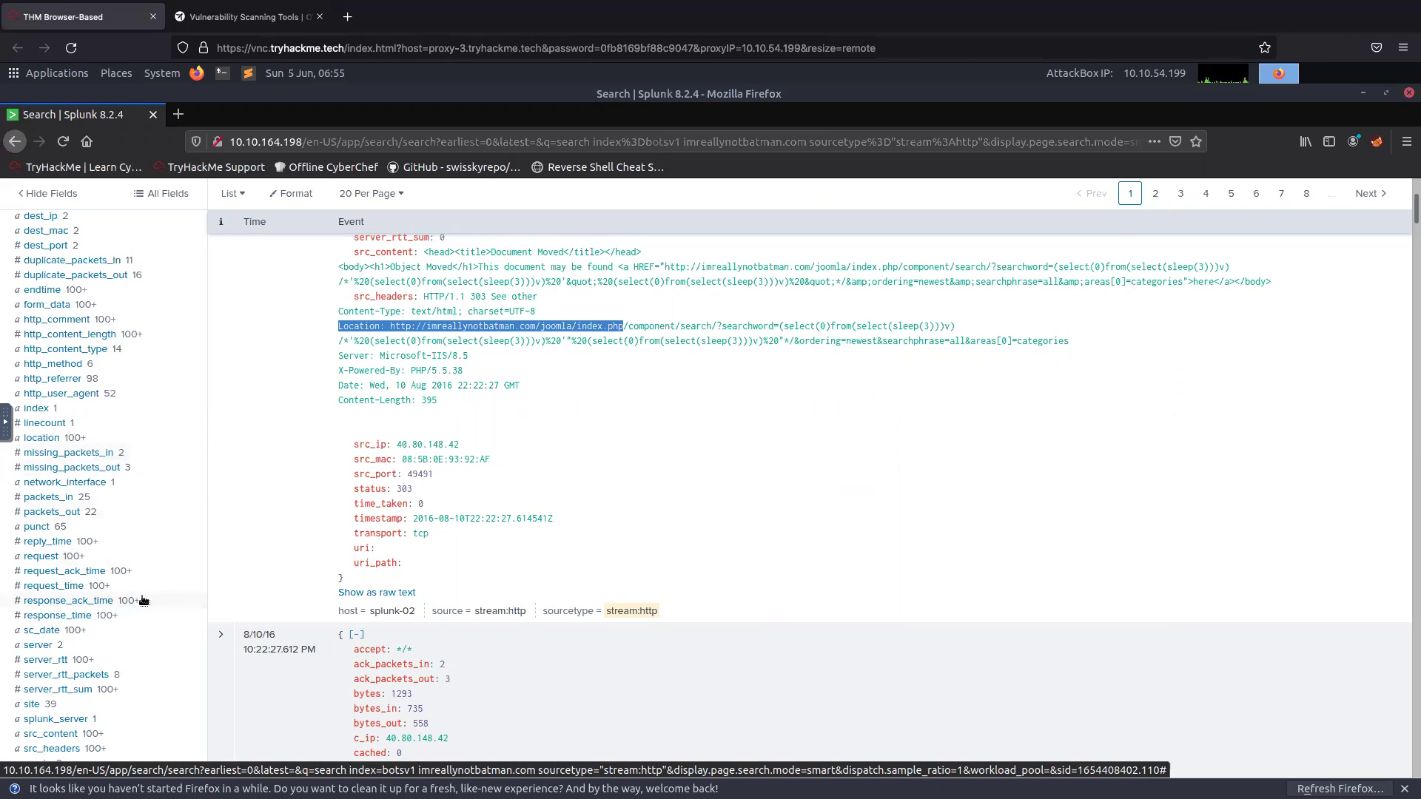
{"action": "scroll", "coordinate": [336, 628], "scroll_direction": "up", "scroll_amount": 8}
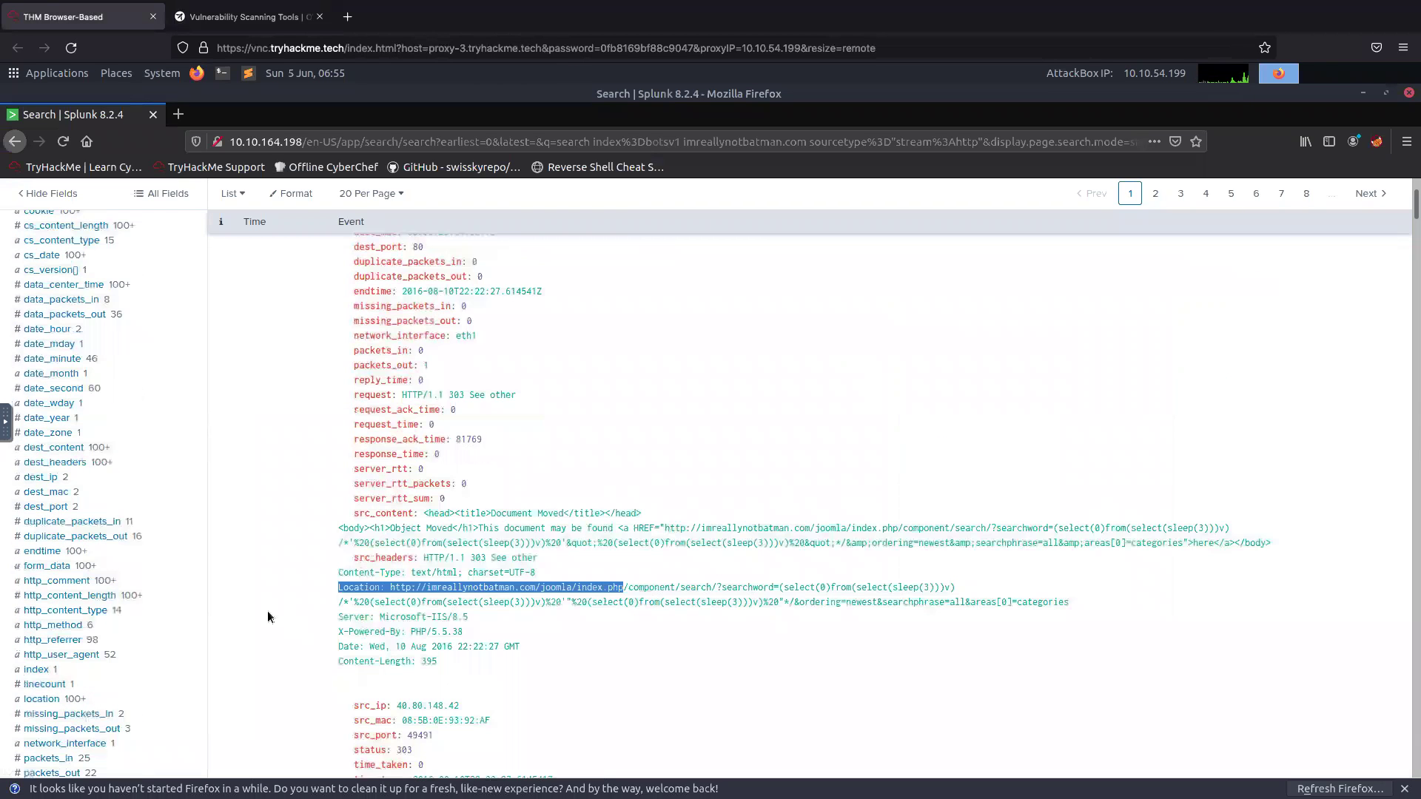
{"action": "scroll", "coordinate": [264, 611], "scroll_direction": "up", "scroll_amount": 6}
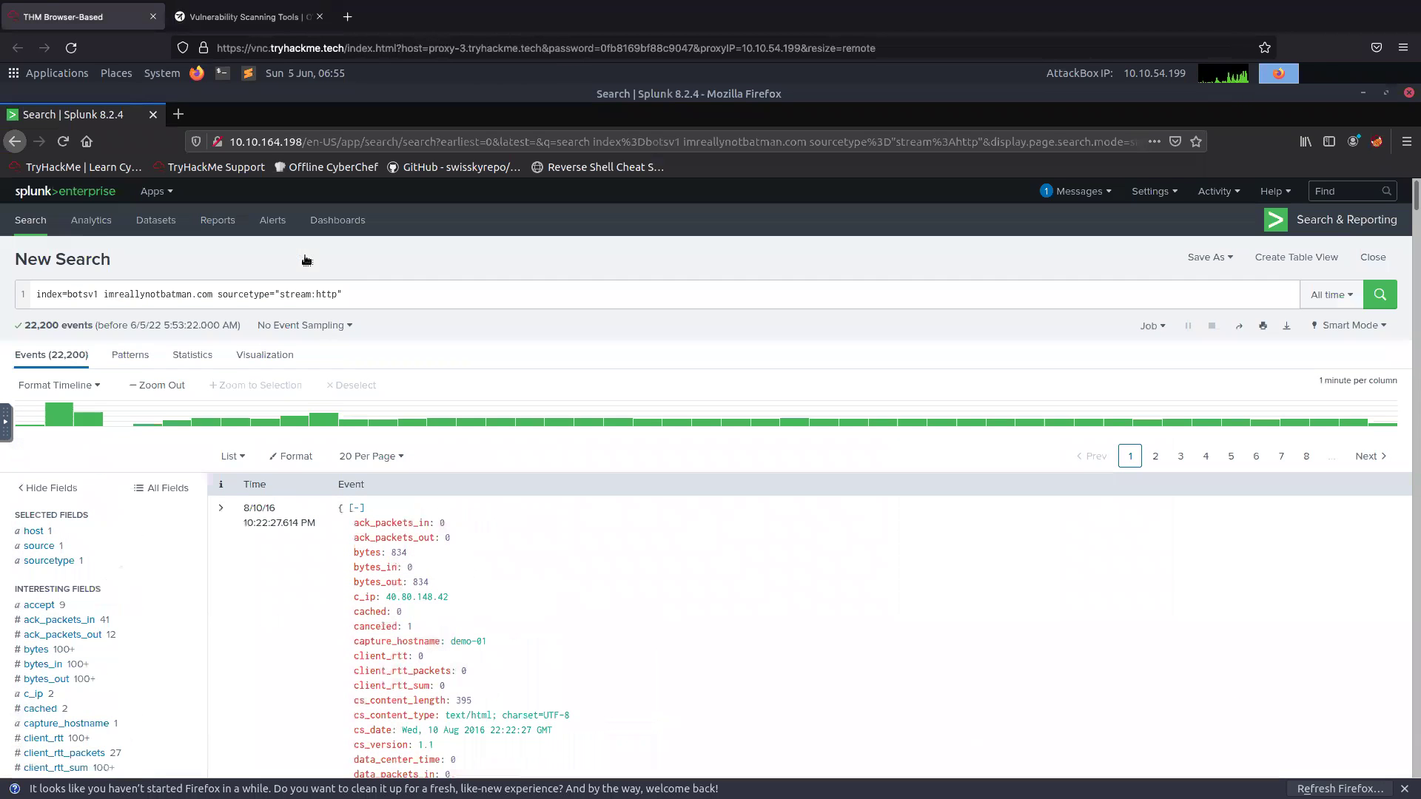
{"action": "left_click", "coordinate": [375, 296]}
{"action": "left_click", "coordinate": [222, 294], "text": "shift"}
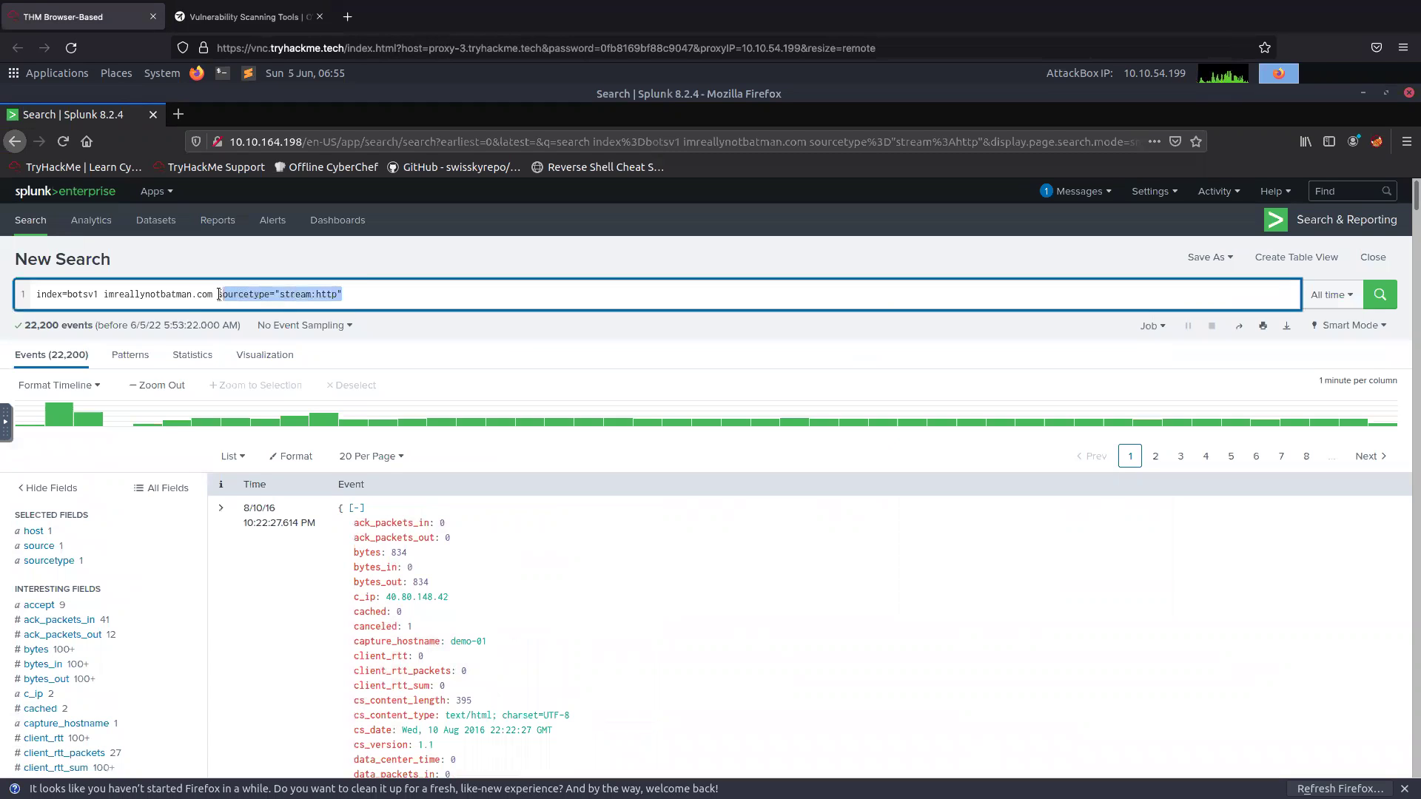
{"action": "key", "text": "BackSpace"}
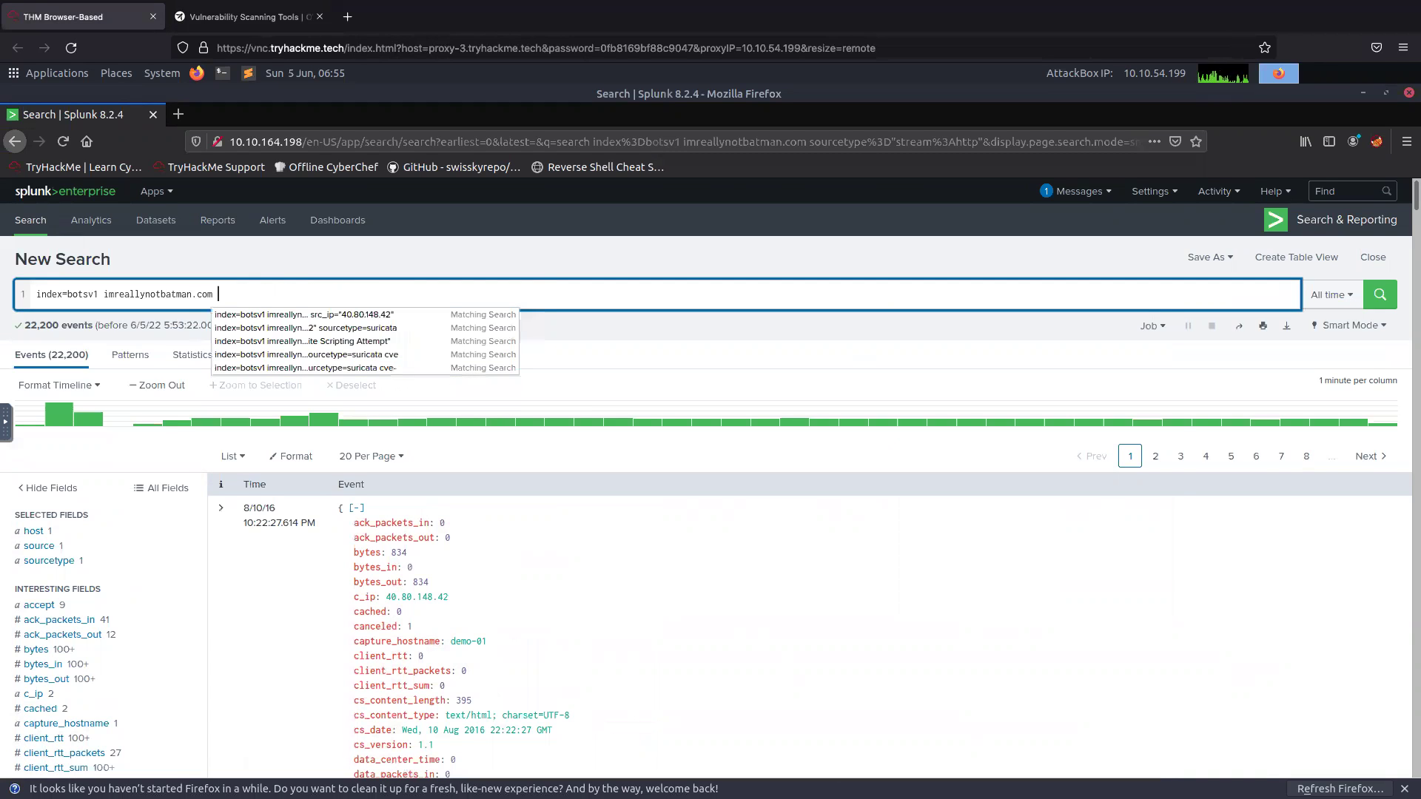
{"action": "left_click", "coordinate": [327, 319]}
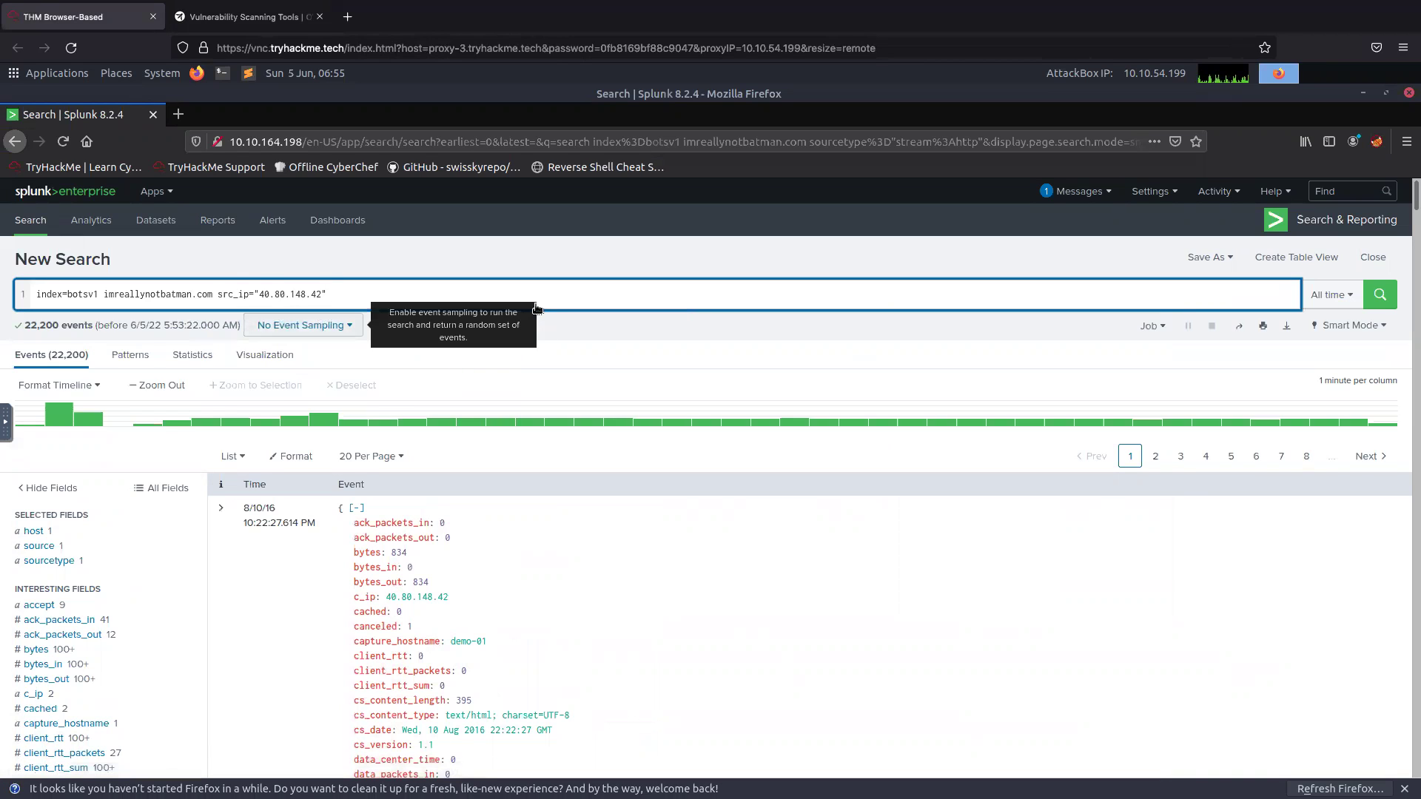
{"action": "left_click", "coordinate": [1369, 294]}
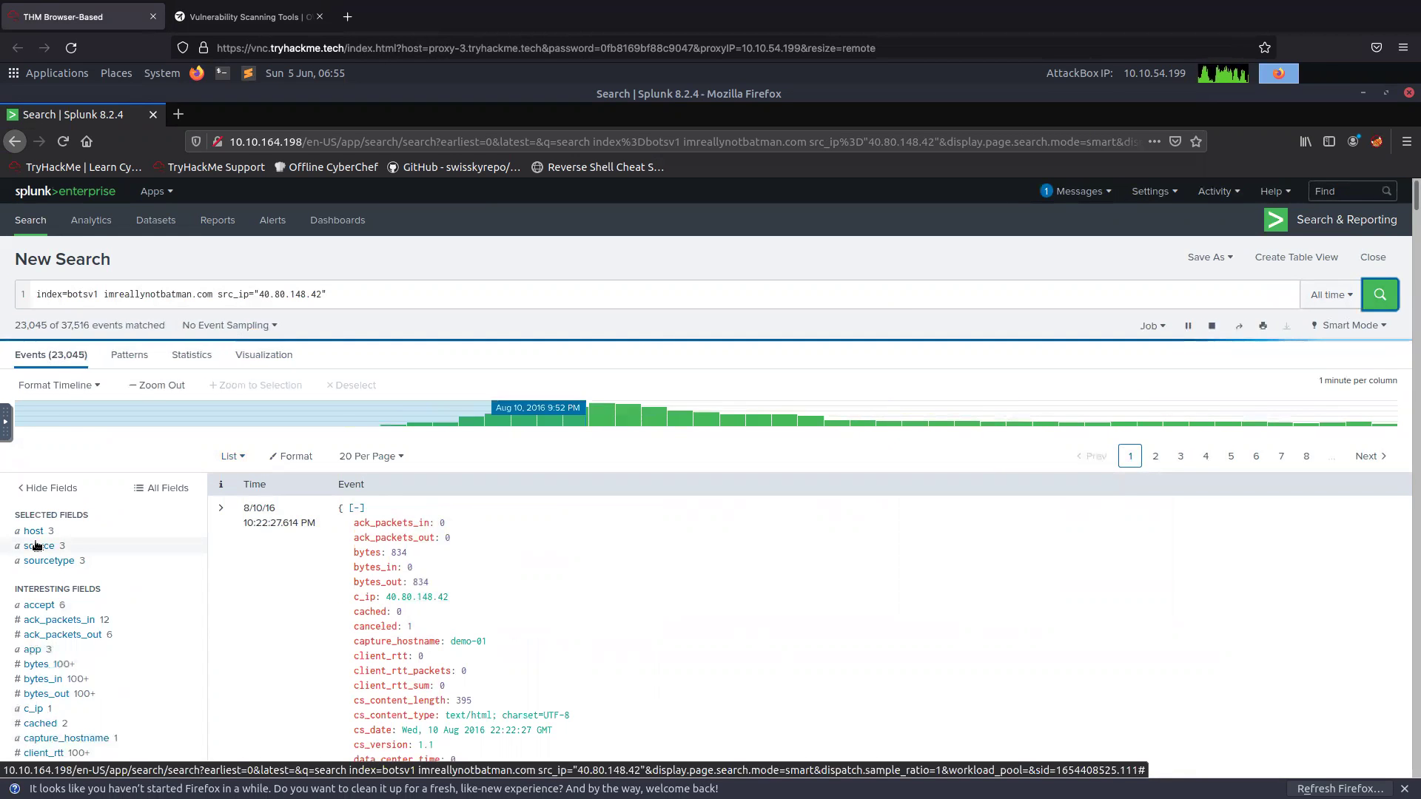
- Inspect the value breakdowns of the sourcetype, source and host fields for the matching events
{"action": "left_click", "coordinate": [47, 562]}
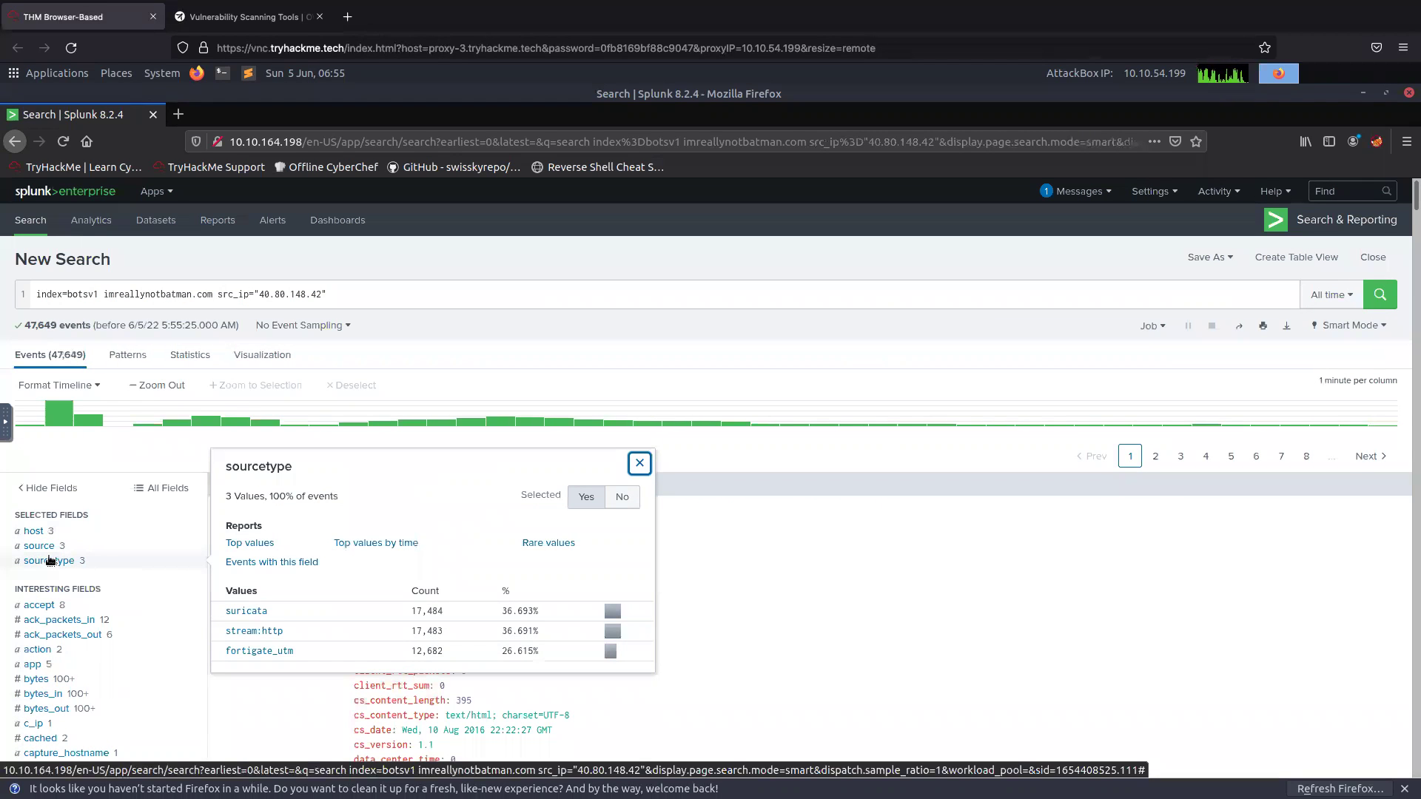
{"action": "left_click", "coordinate": [48, 549]}
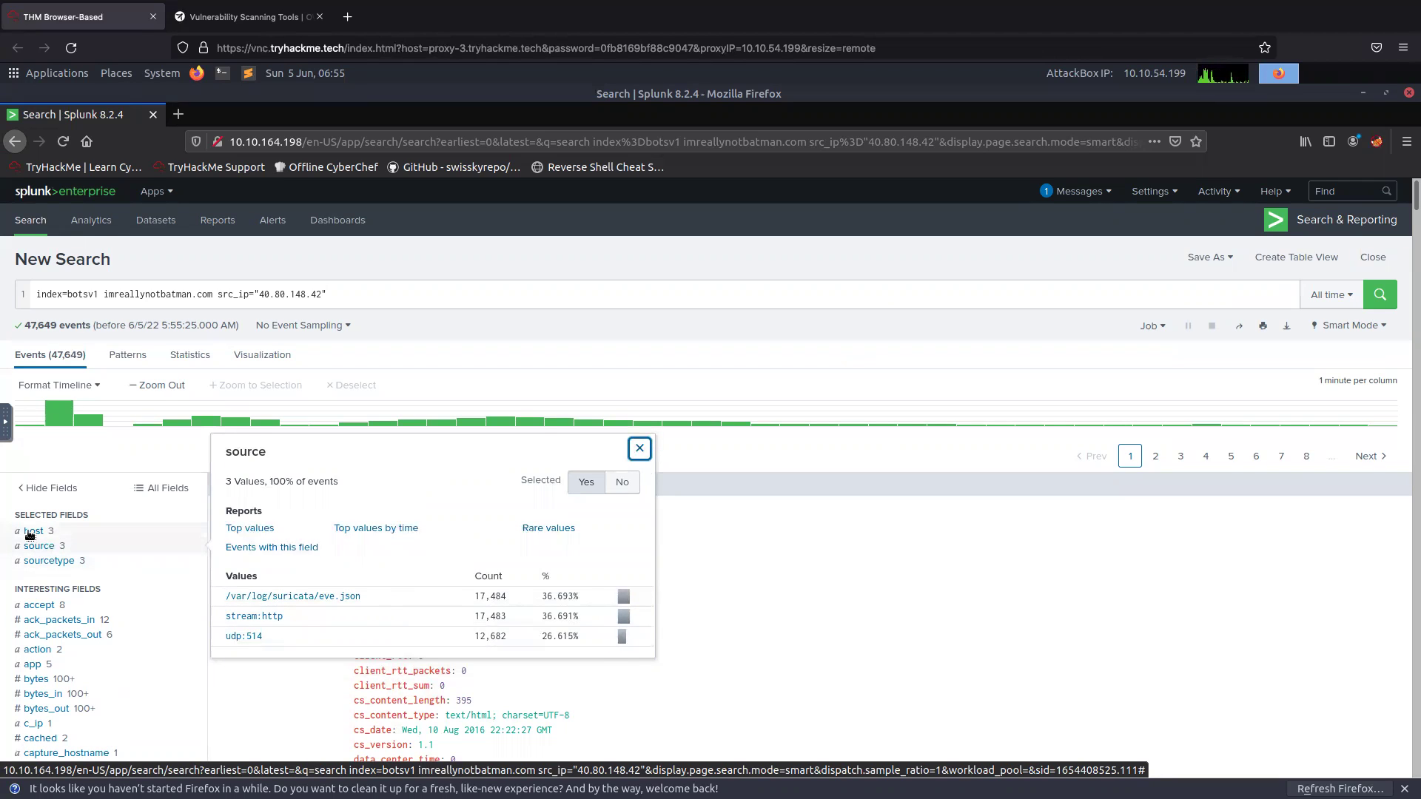
{"action": "left_click", "coordinate": [30, 534]}
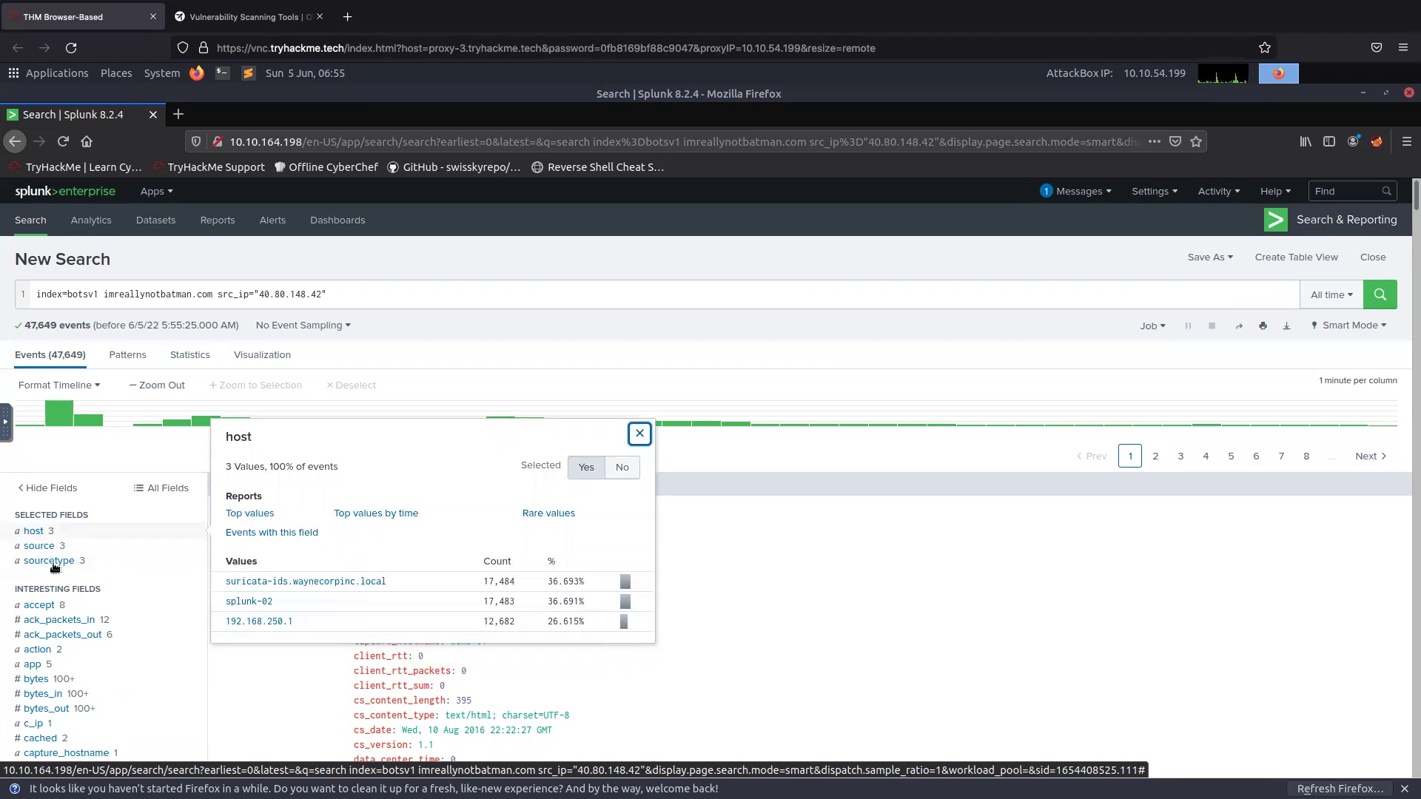
- Add the terms web scanner to the end of the query and run the search
{"action": "left_click", "coordinate": [398, 295]}
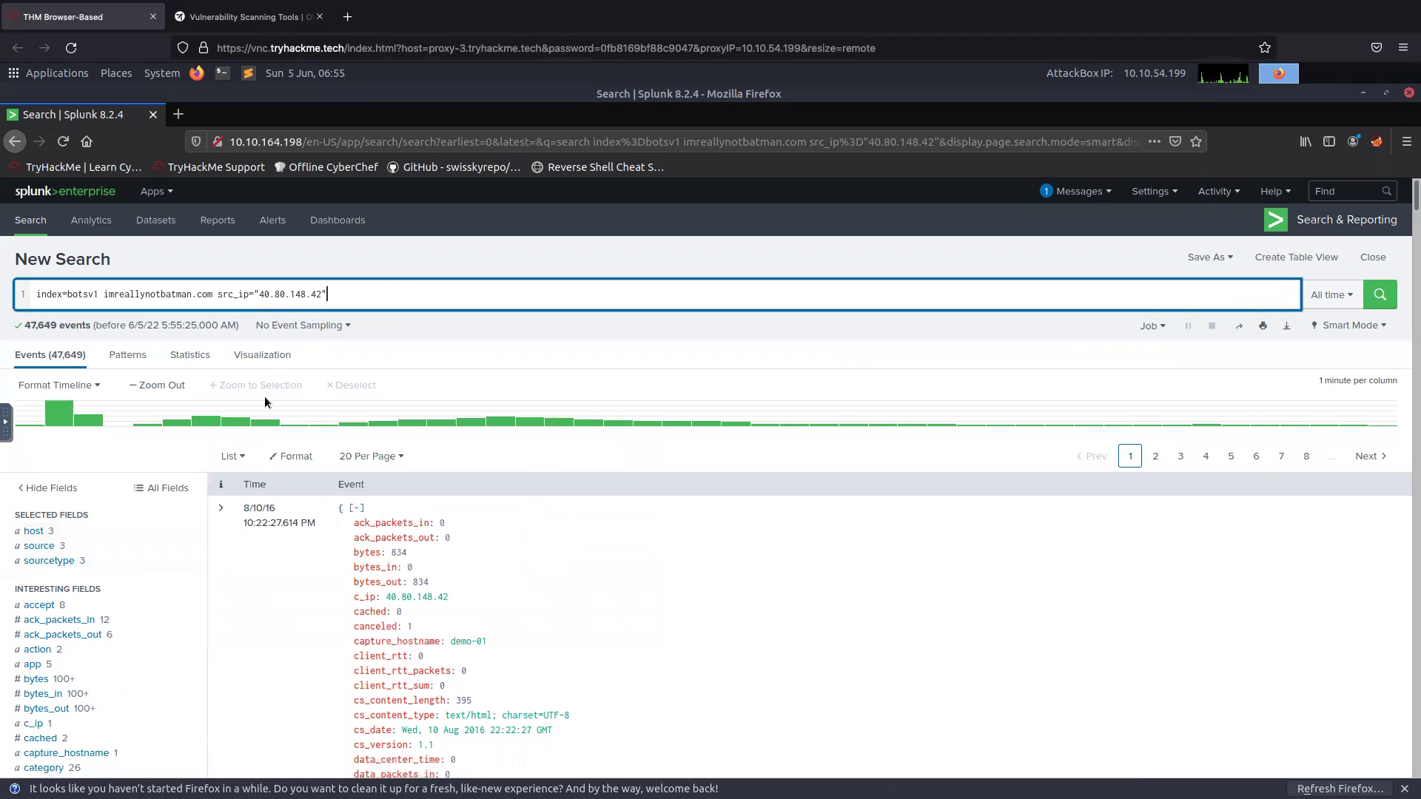
{"action": "type", "text": "web "}
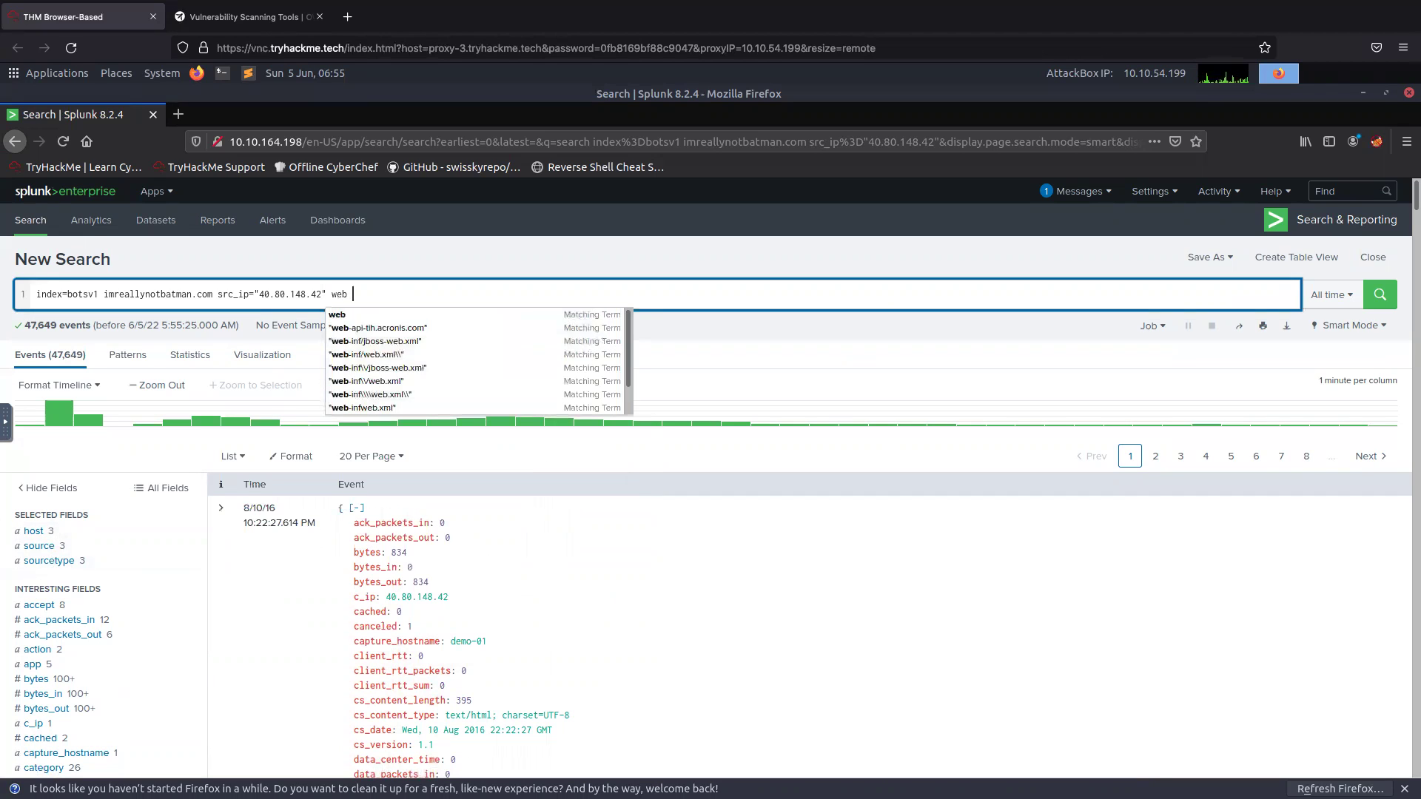
{"action": "type", "text": "scanner"}
{"action": "key", "text": "Return"}
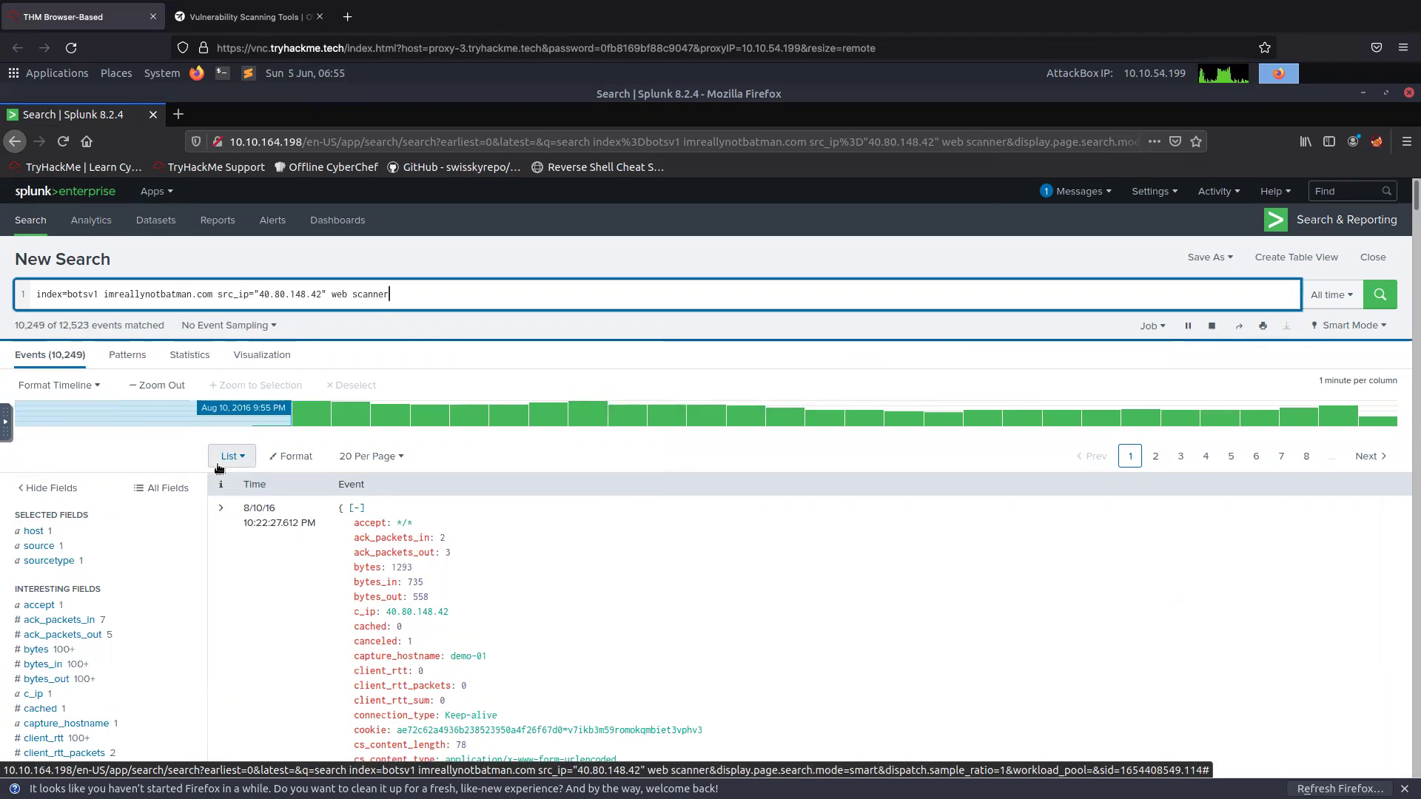
- Examine the first event's headers, form data, user agent and request fields for traces of a web scanner
{"action": "scroll", "coordinate": [286, 559], "scroll_direction": "down", "scroll_amount": 2}
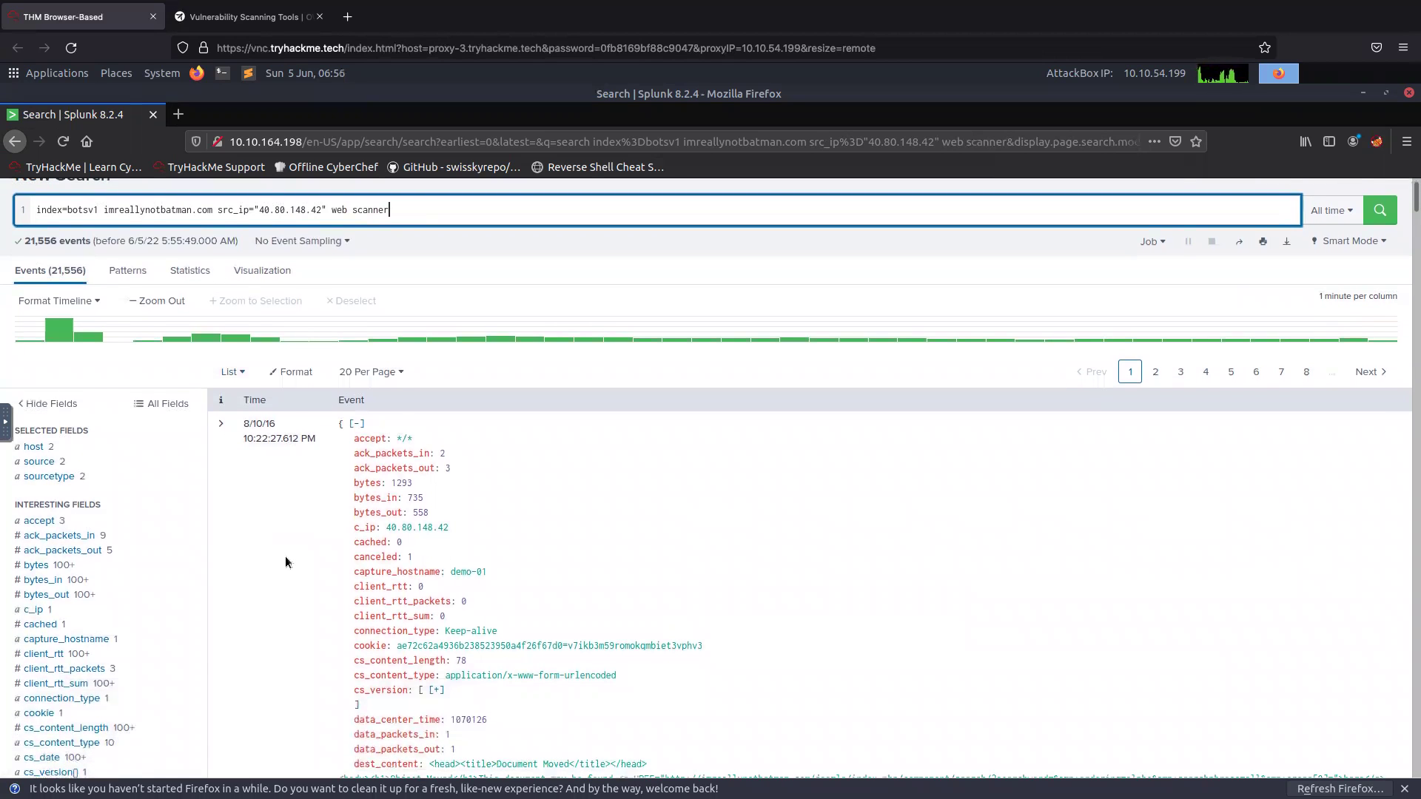
{"action": "scroll", "coordinate": [286, 556], "scroll_direction": "down", "scroll_amount": 1}
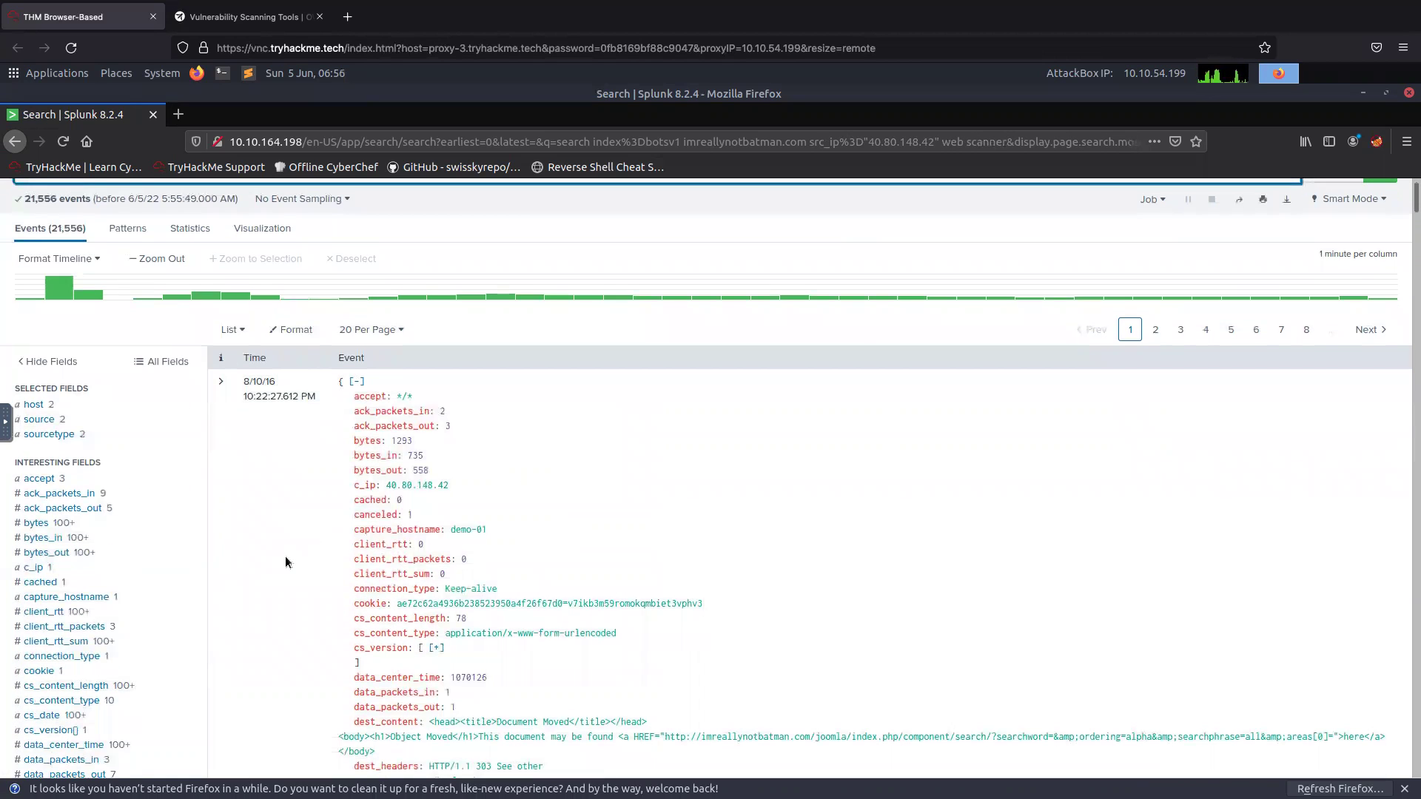
{"action": "scroll", "coordinate": [286, 563], "scroll_direction": "down", "scroll_amount": 2}
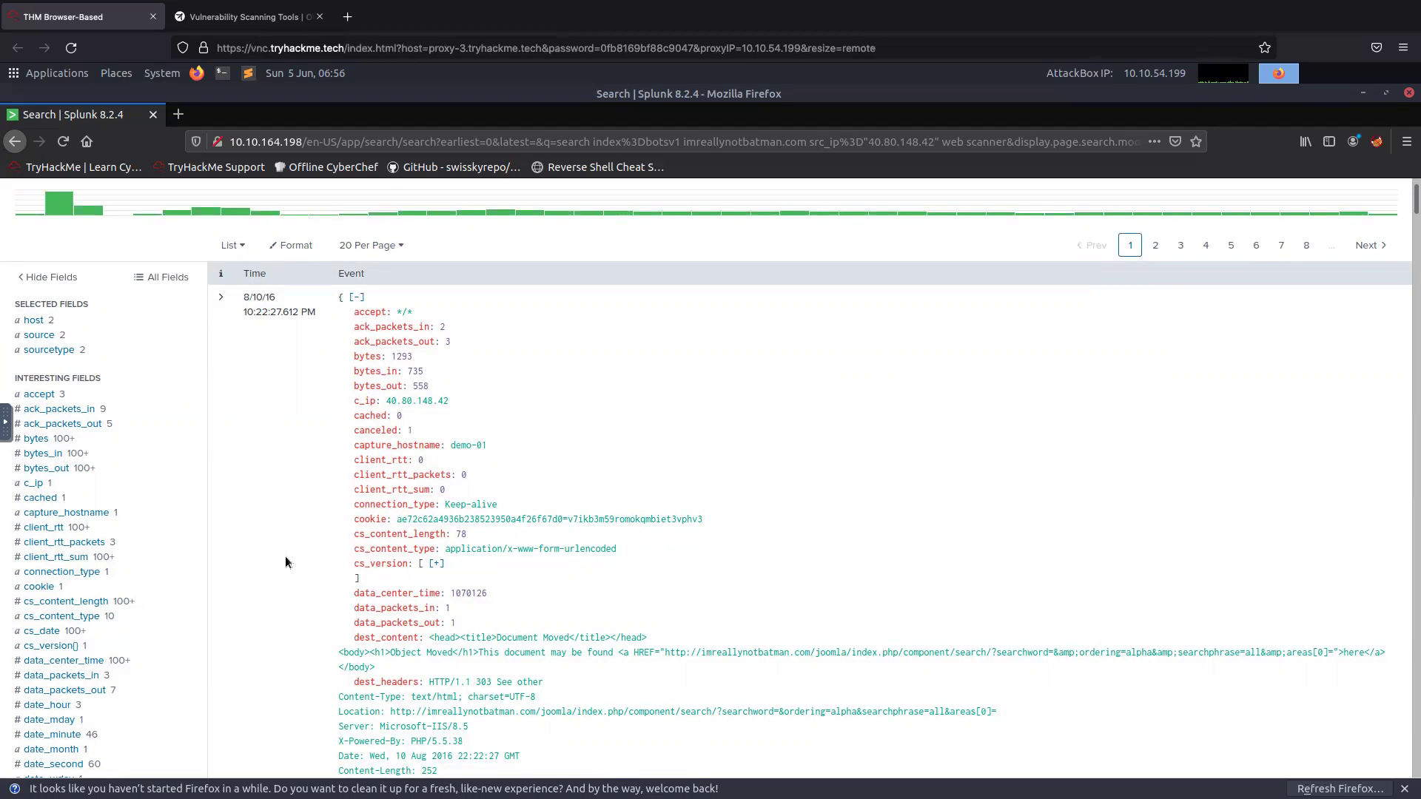
{"action": "scroll", "coordinate": [285, 563], "scroll_direction": "down", "scroll_amount": 1}
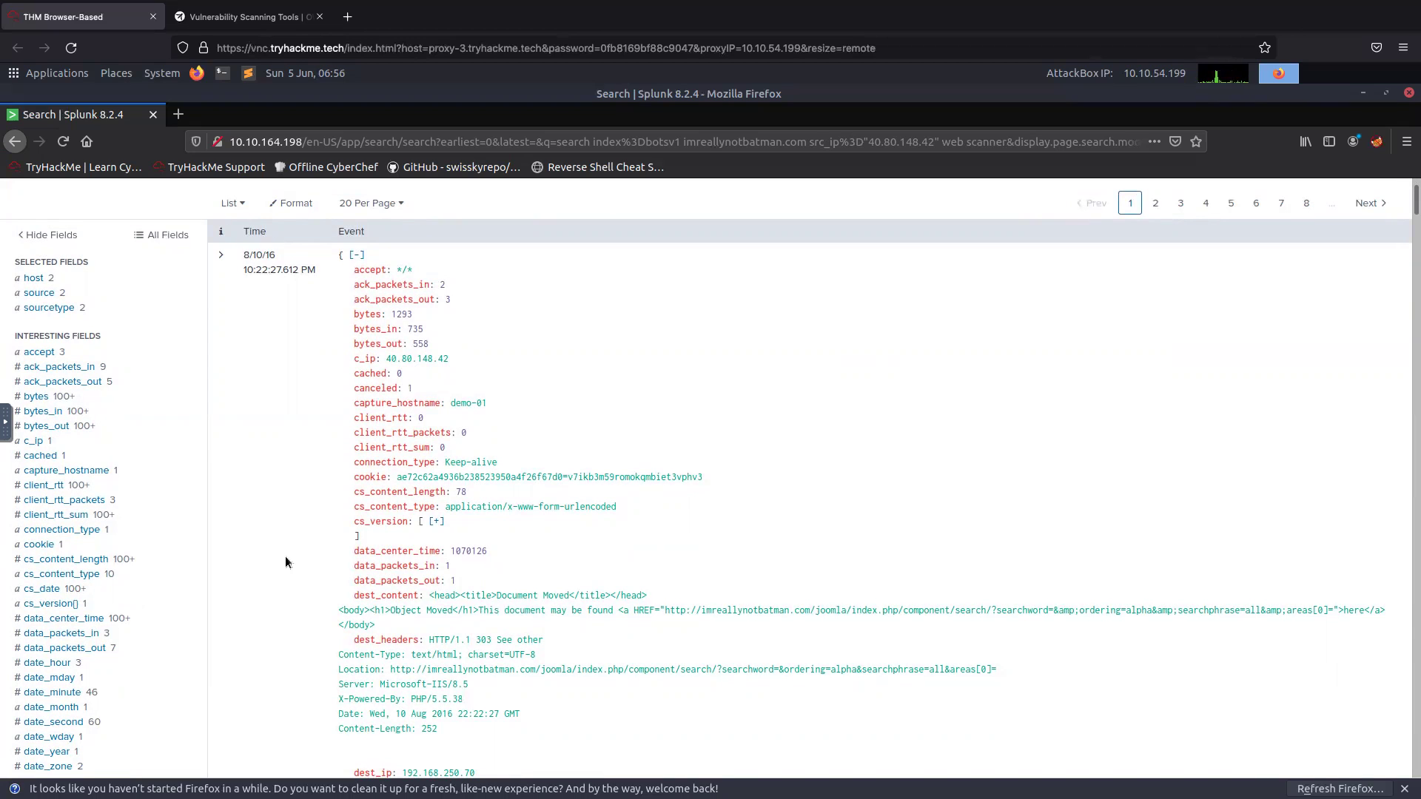
{"action": "scroll", "coordinate": [286, 561], "scroll_direction": "down", "scroll_amount": 3}
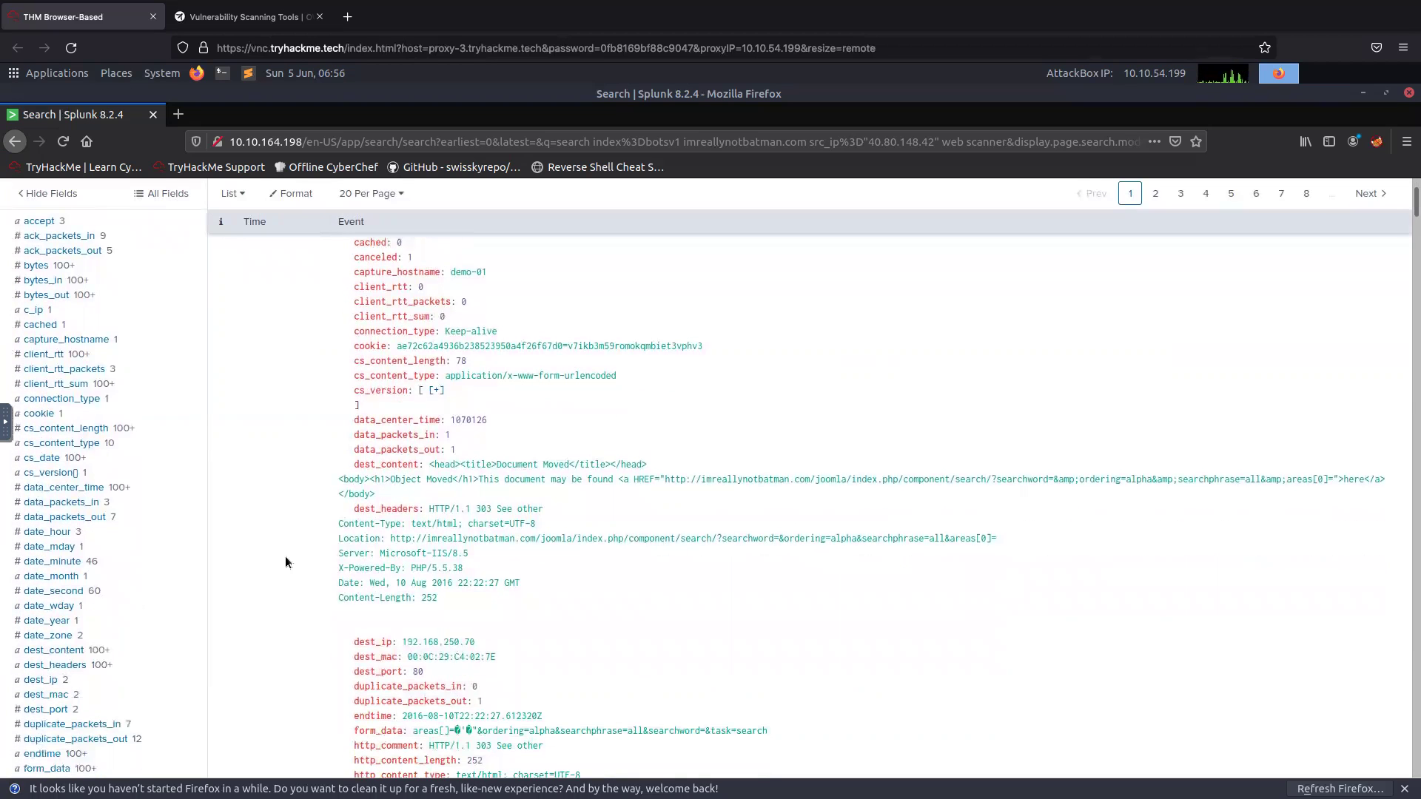
{"action": "scroll", "coordinate": [285, 556], "scroll_direction": "down", "scroll_amount": 2}
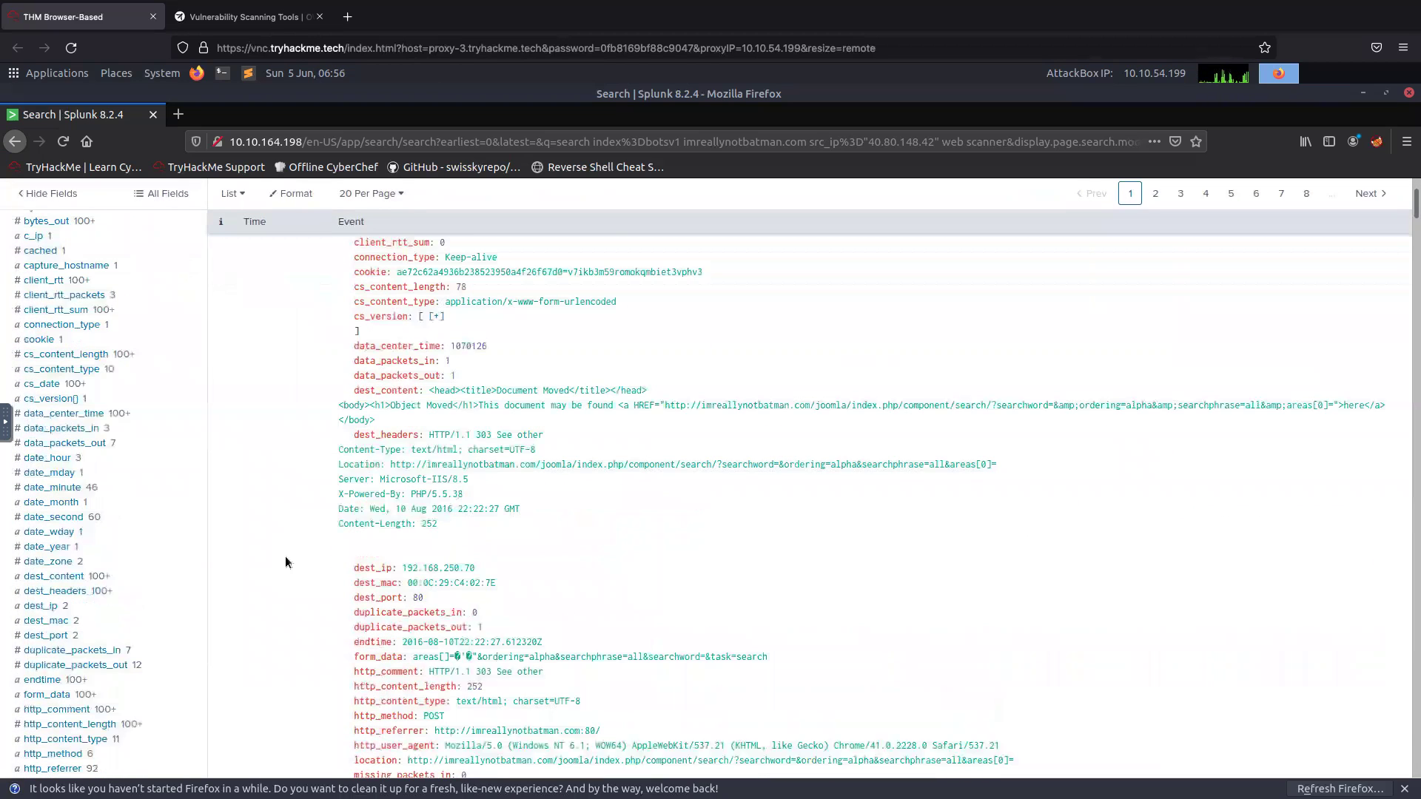
{"action": "scroll", "coordinate": [286, 561], "scroll_direction": "down", "scroll_amount": 3}
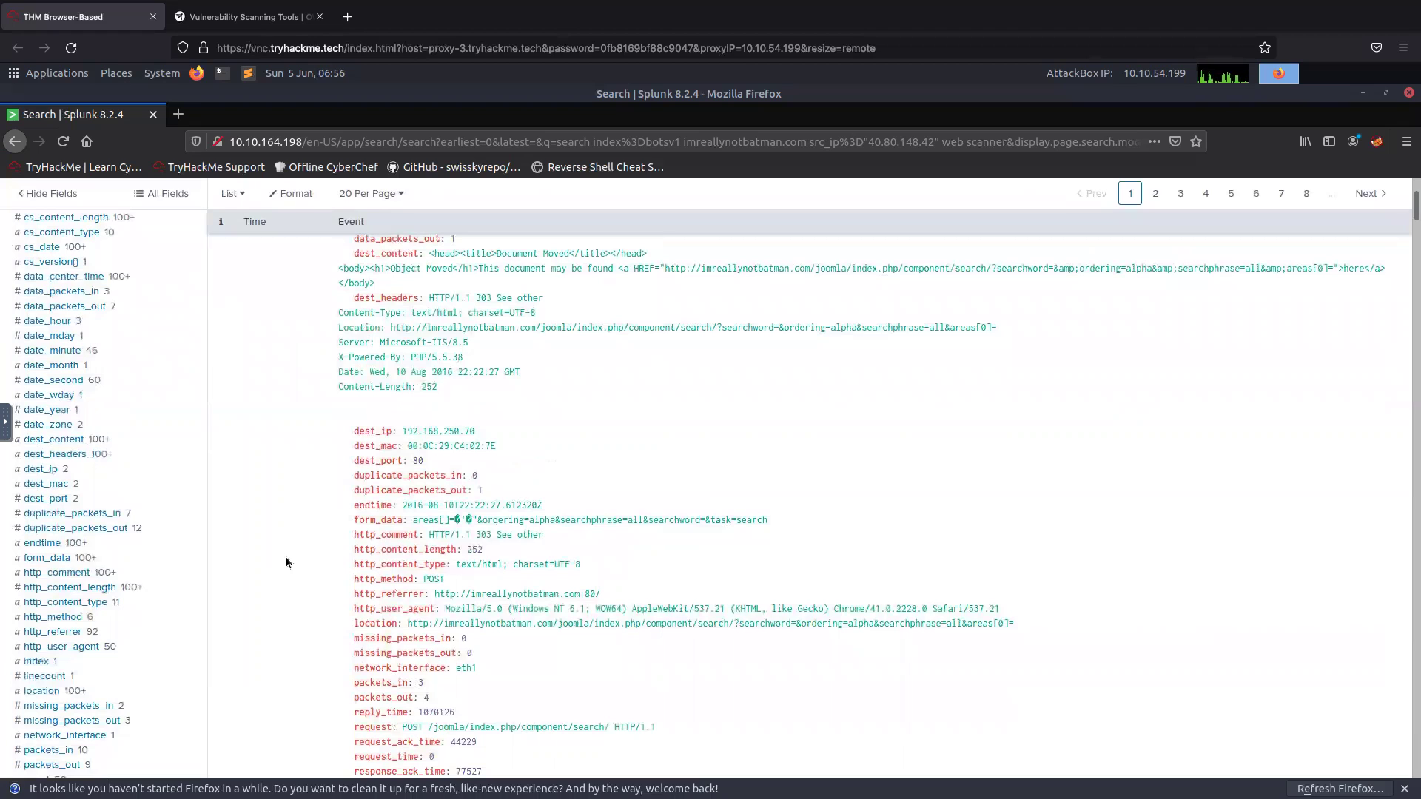
{"action": "scroll", "coordinate": [286, 556], "scroll_direction": "down", "scroll_amount": 2}
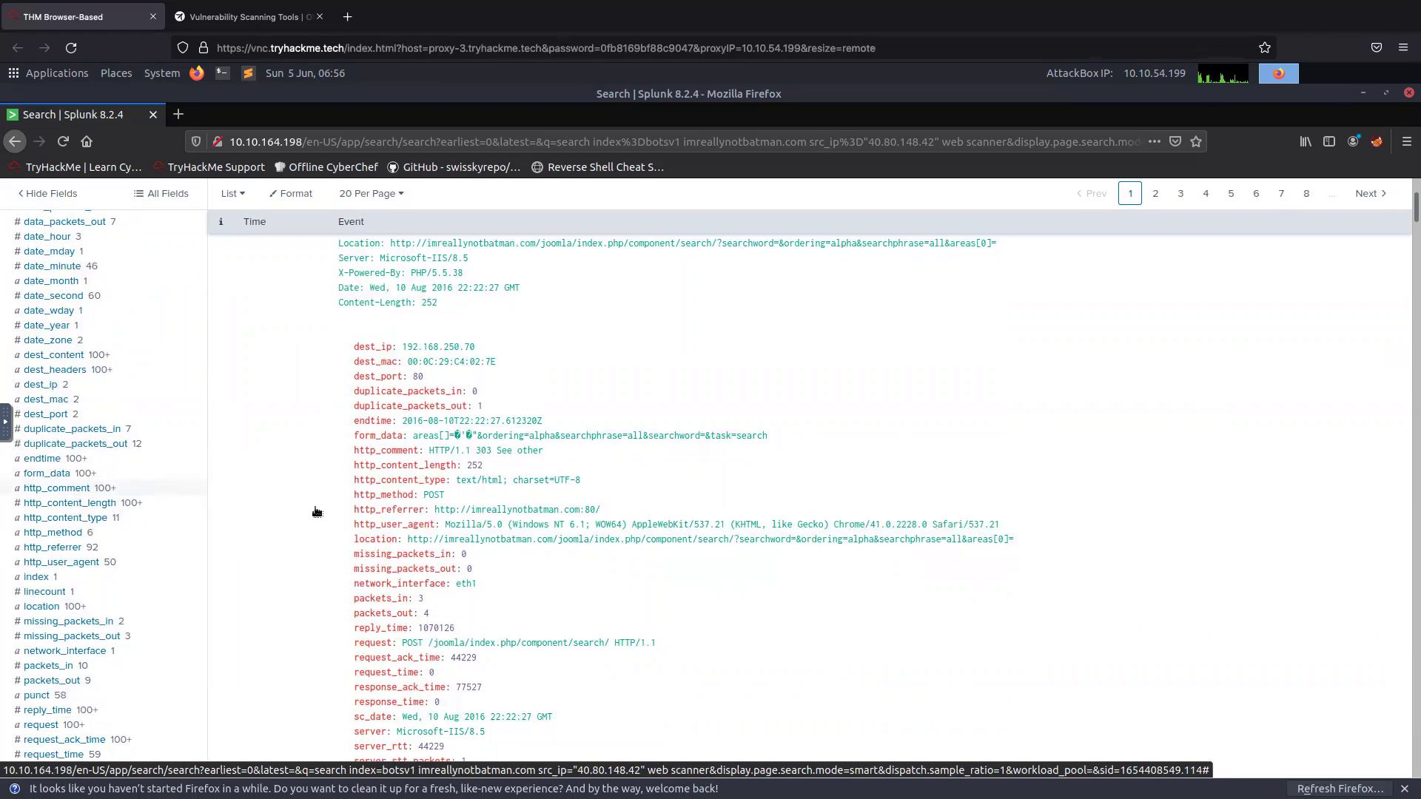
- Remove the terms web scanner from the query, rerun it with only the src_ip filter, and look over the fields list
{"action": "scroll", "coordinate": [191, 485], "scroll_direction": "up", "scroll_amount": 5}
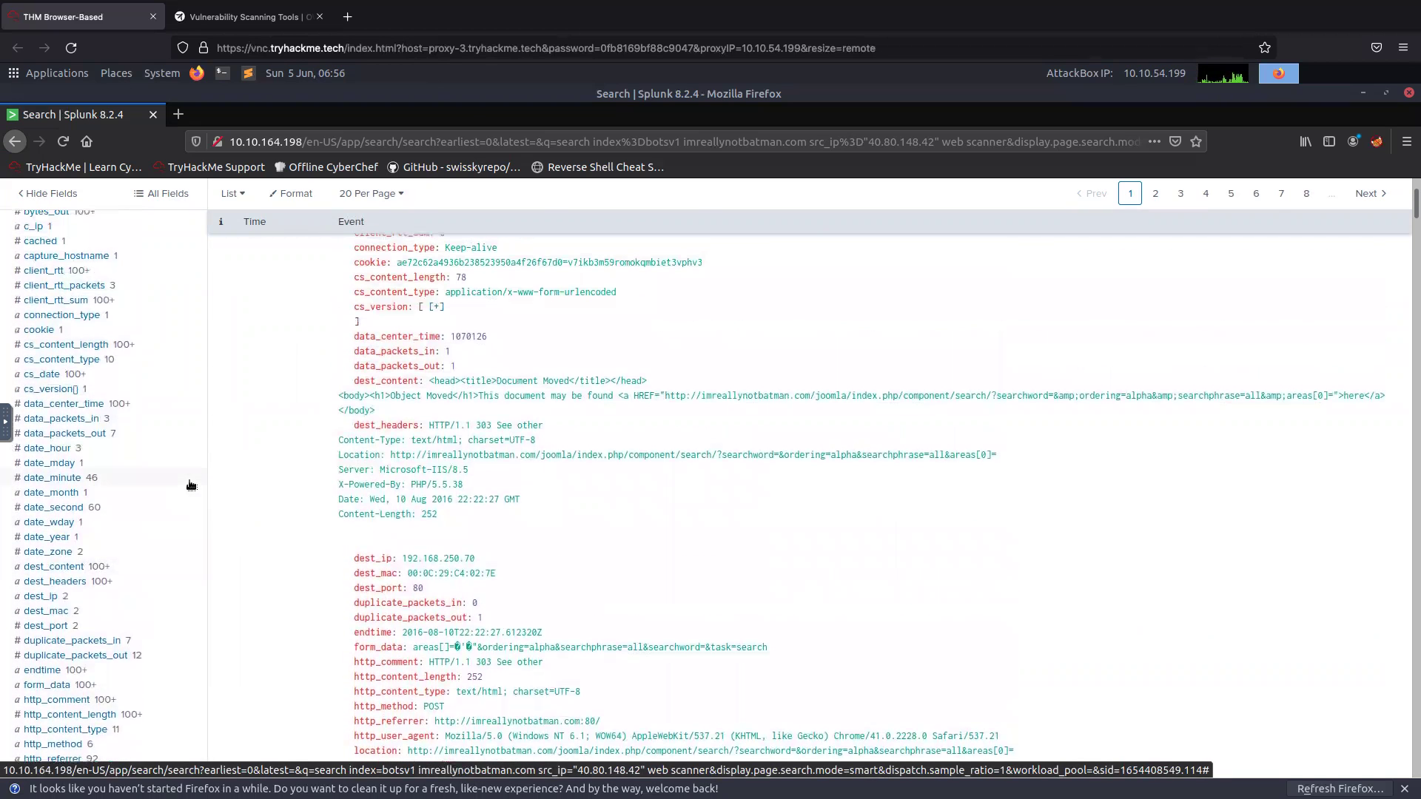
{"action": "scroll", "coordinate": [191, 485], "scroll_direction": "up", "scroll_amount": 5}
{"action": "scroll", "coordinate": [175, 516], "scroll_direction": "up", "scroll_amount": 6}
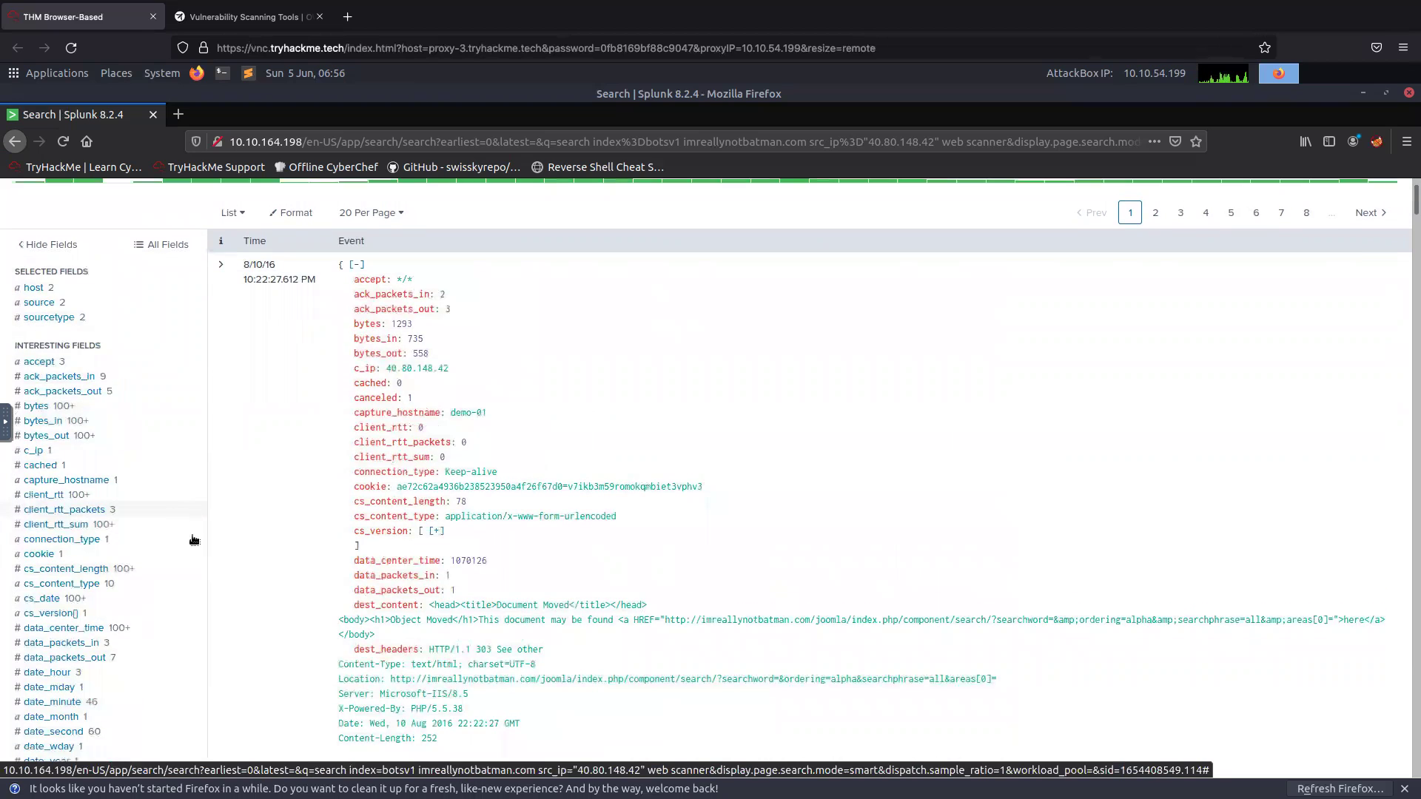
{"action": "left_click", "coordinate": [409, 297]}
{"action": "key", "text": "BackSpace"}
{"action": "key", "text": "BackSpace"}
{"action": "key", "text": "BackSpace"}
{"action": "key", "text": "BackSpace"}
{"action": "key", "text": "BackSpace"}
{"action": "key", "text": "BackSpace"}
{"action": "key", "text": "BackSpace"}
{"action": "key", "text": "BackSpace"}
{"action": "key", "text": "BackSpace"}
{"action": "key", "text": "BackSpace"}
{"action": "key", "text": "BackSpace"}
{"action": "key", "text": "BackSpace"}
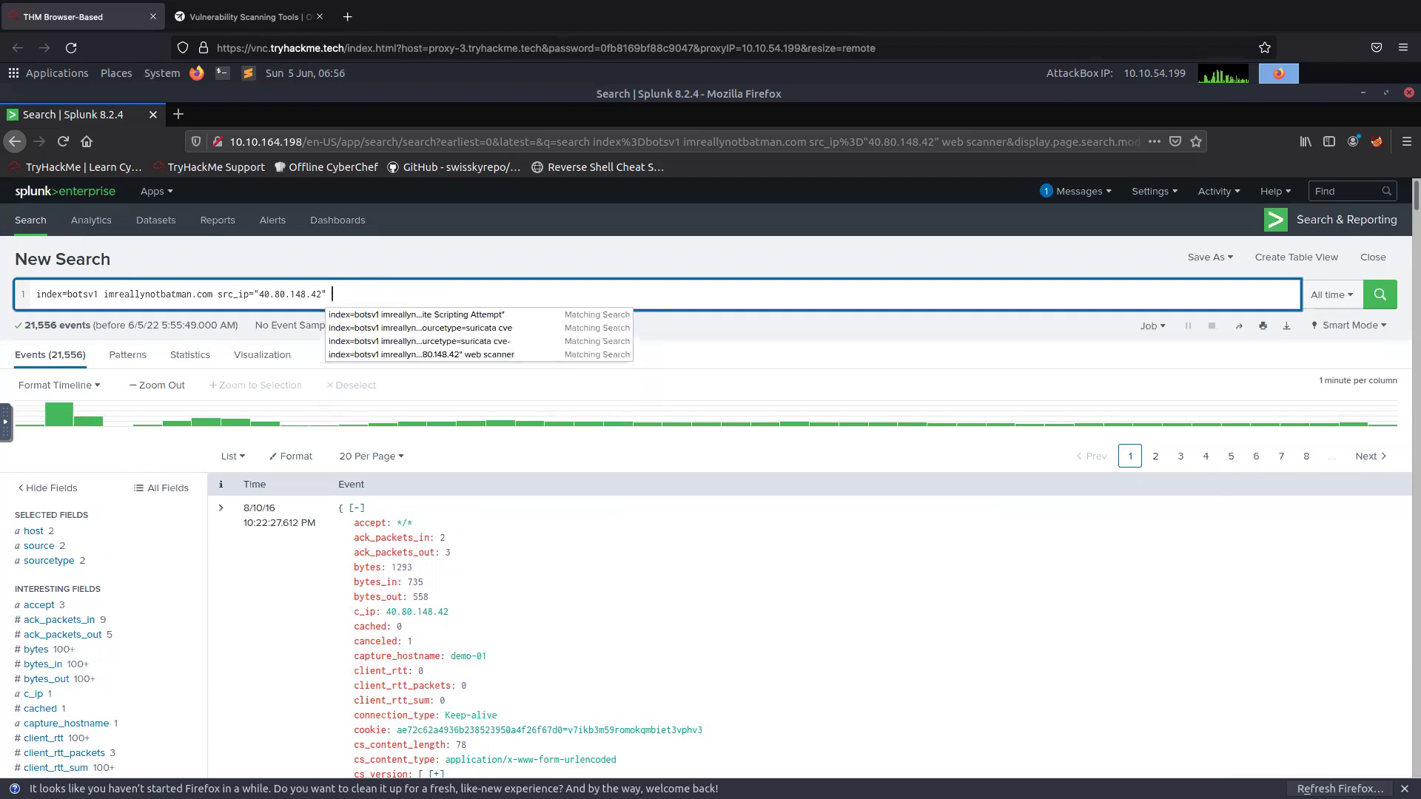
{"action": "key", "text": "Return"}
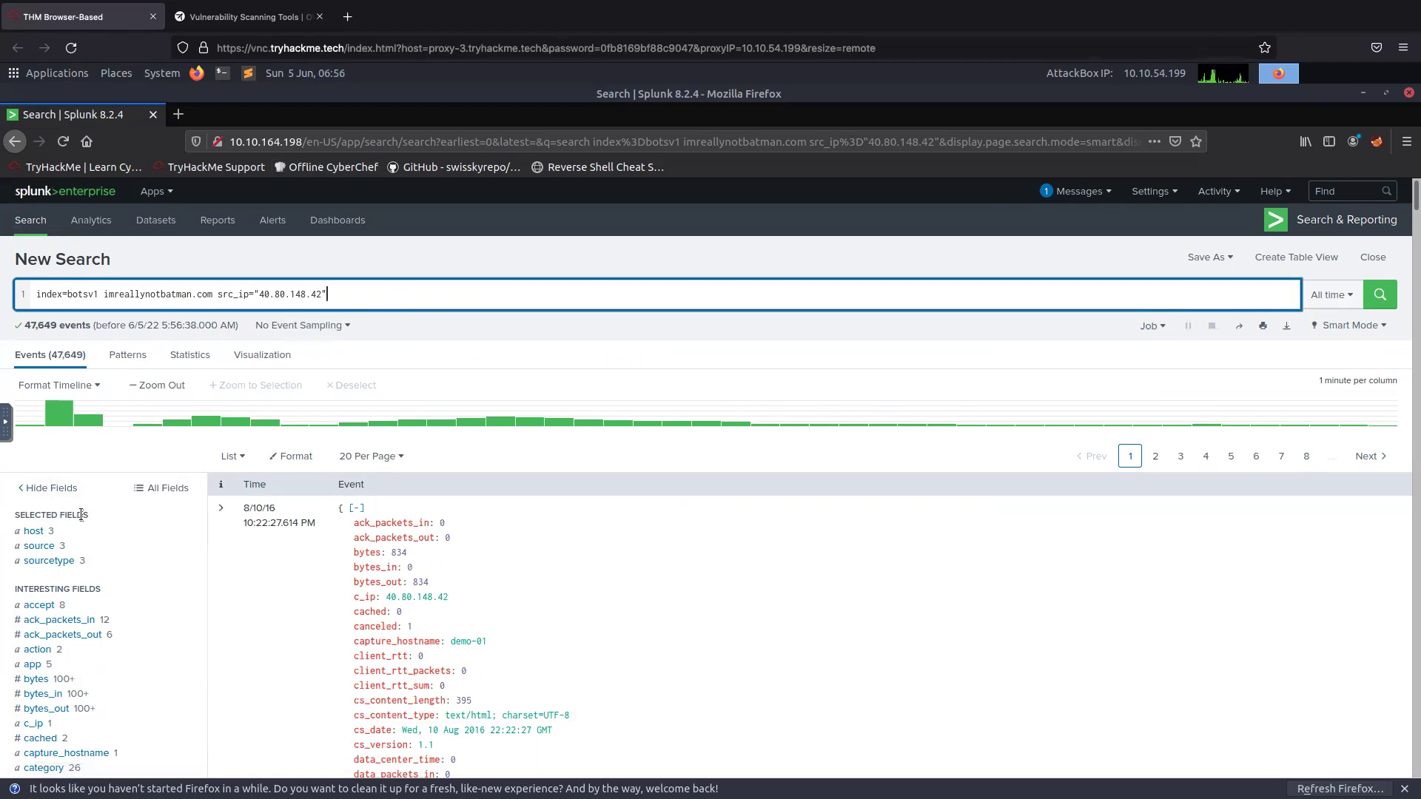
{"action": "scroll", "coordinate": [80, 514], "scroll_direction": "down", "scroll_amount": 4}
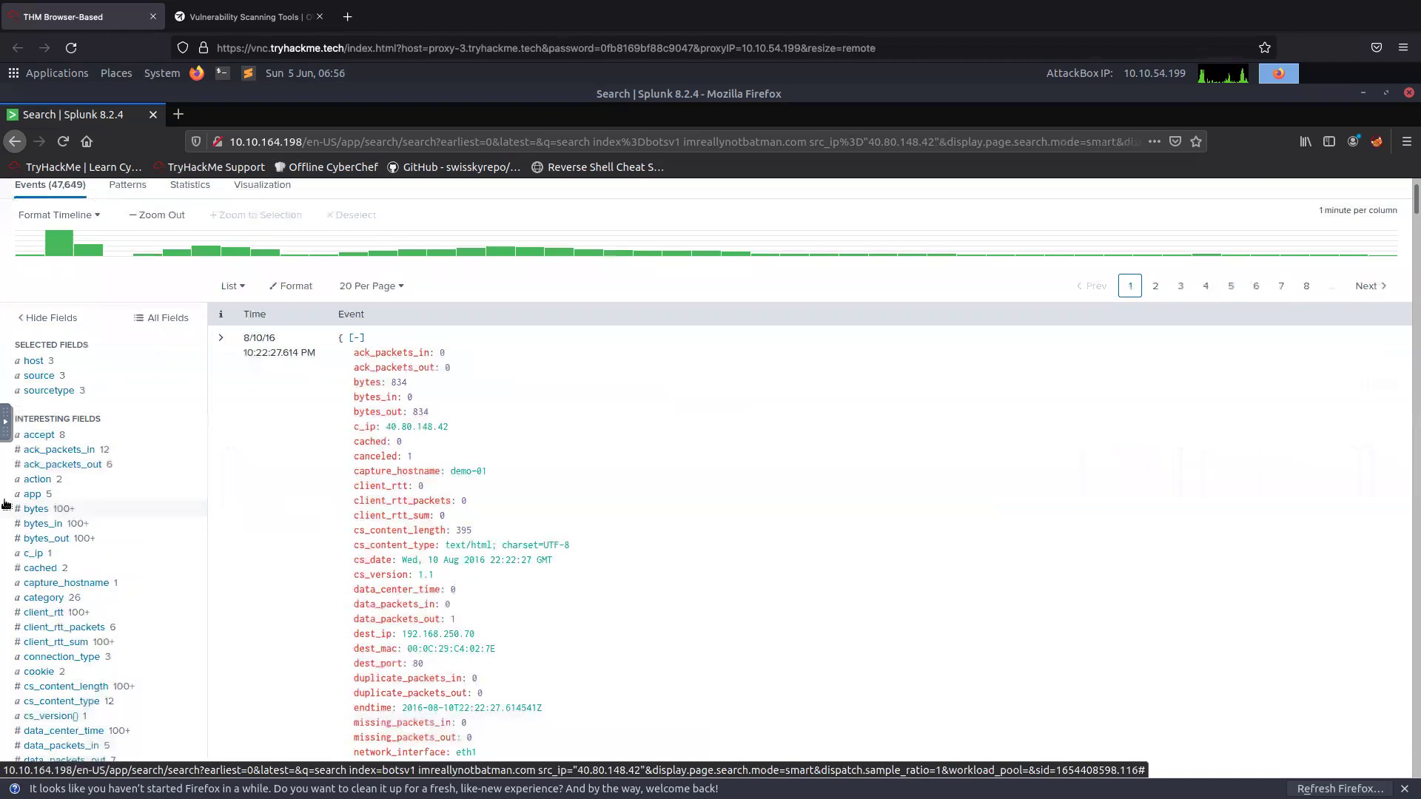
- Inspect the dest_ip field's value breakdown and filter the search to destination IP 192.168.250.70
{"action": "scroll", "coordinate": [6, 505], "scroll_direction": "down", "scroll_amount": 3}
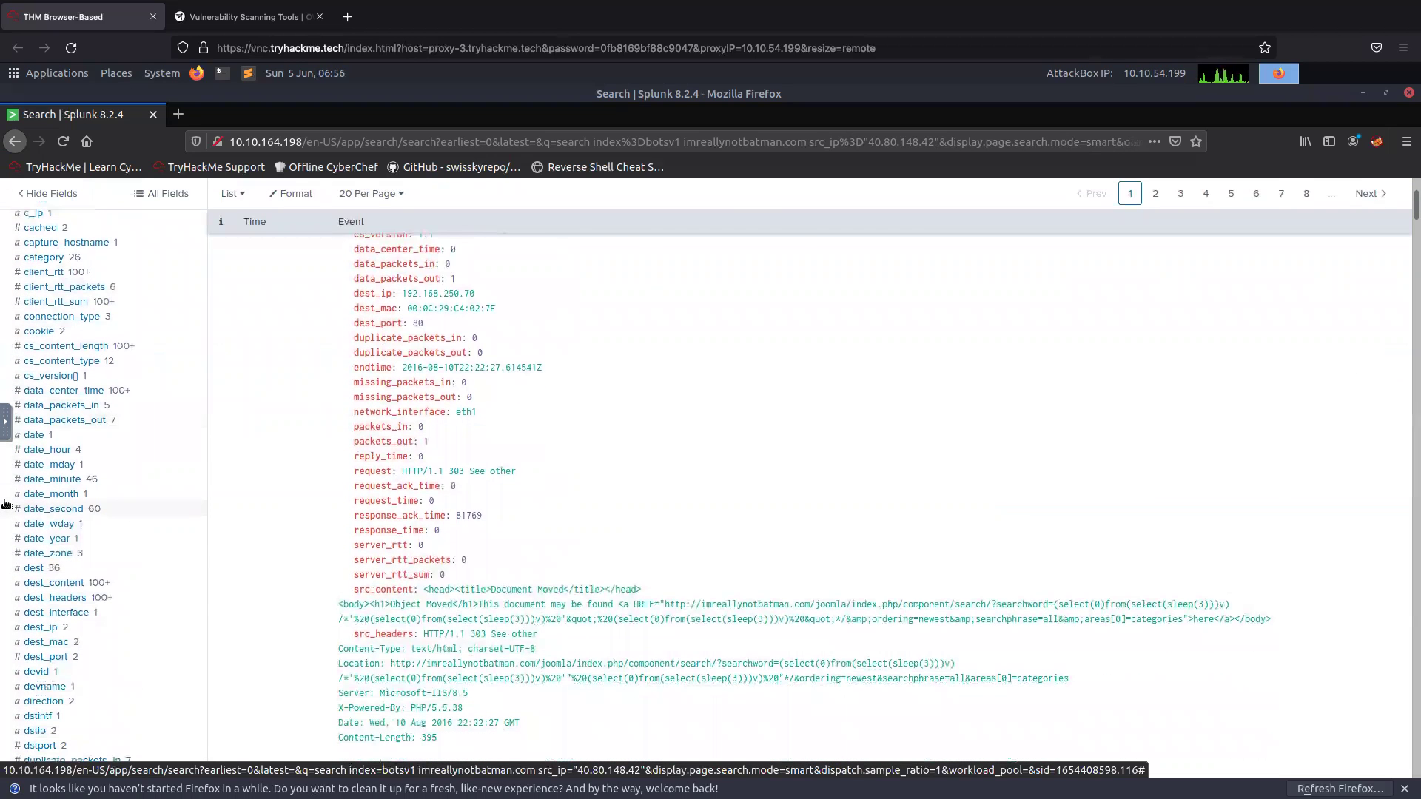
{"action": "left_click", "coordinate": [52, 628]}
{"action": "left_click", "coordinate": [53, 628]}
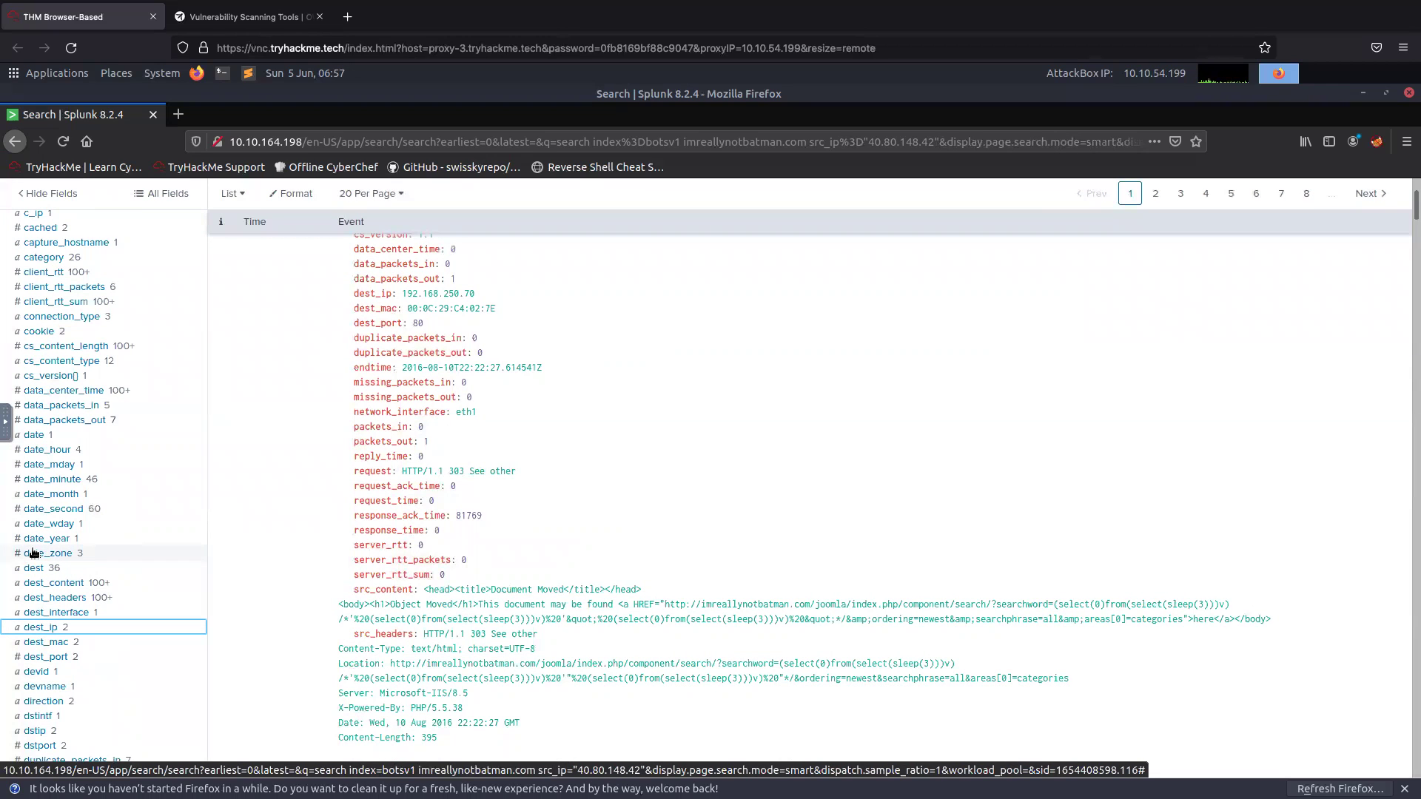
{"action": "left_click", "coordinate": [41, 628]}
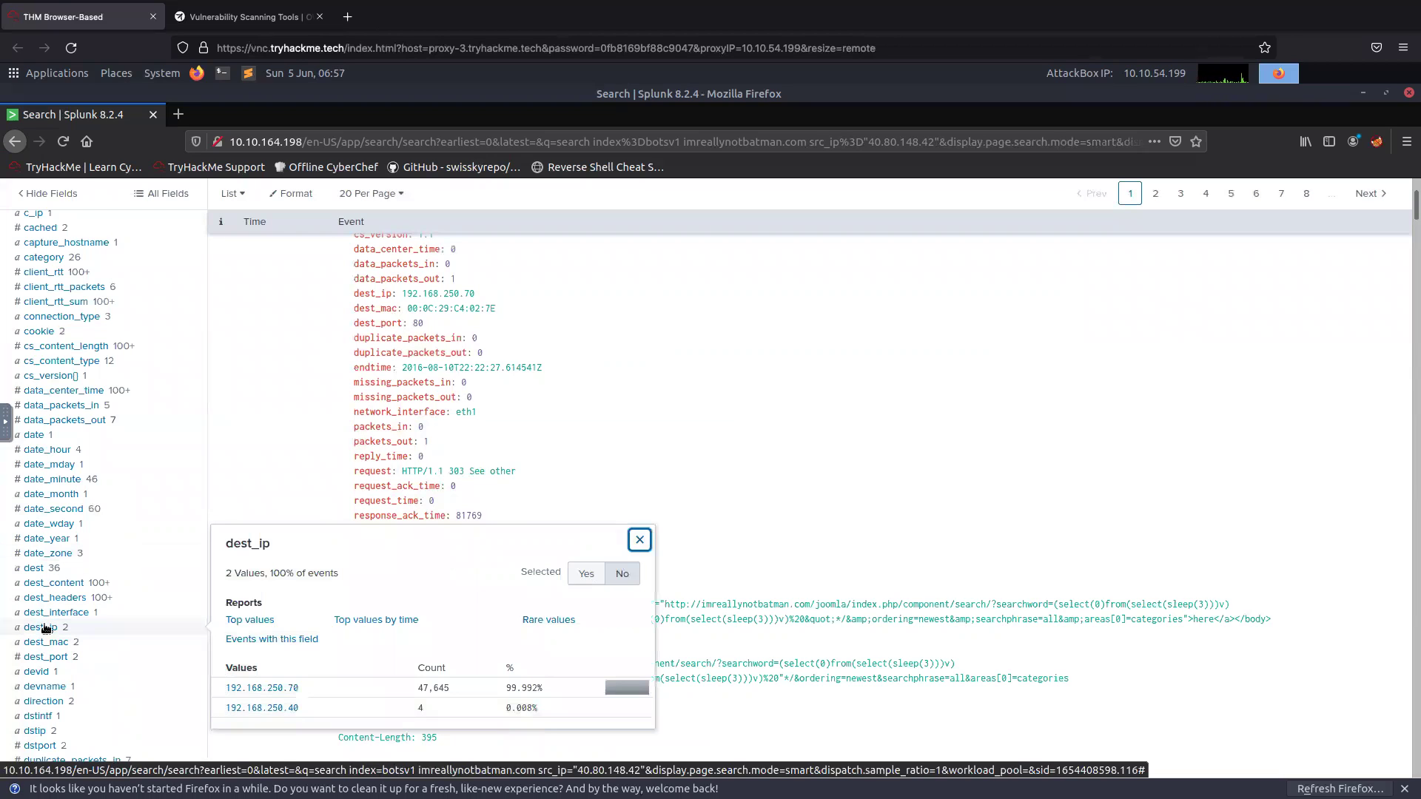
{"action": "left_click", "coordinate": [259, 688]}
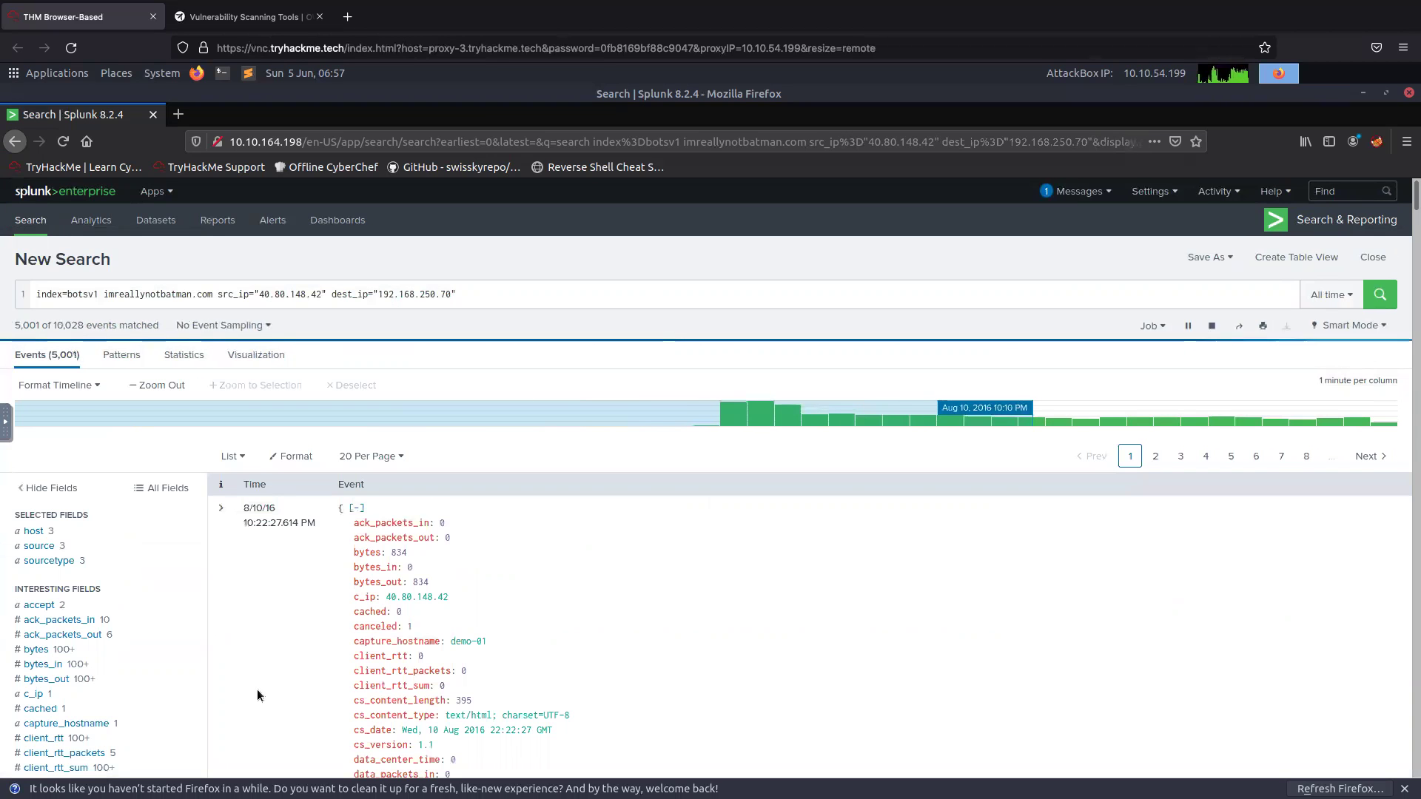
- Remove the src_ip and dest_ip filters from the query and rerun it as index=botsv1 imreallynotbatman.com
{"action": "left_click", "coordinate": [491, 293]}
{"action": "left_click_drag", "start_coordinate": [490, 293], "coordinate": [216, 294]}
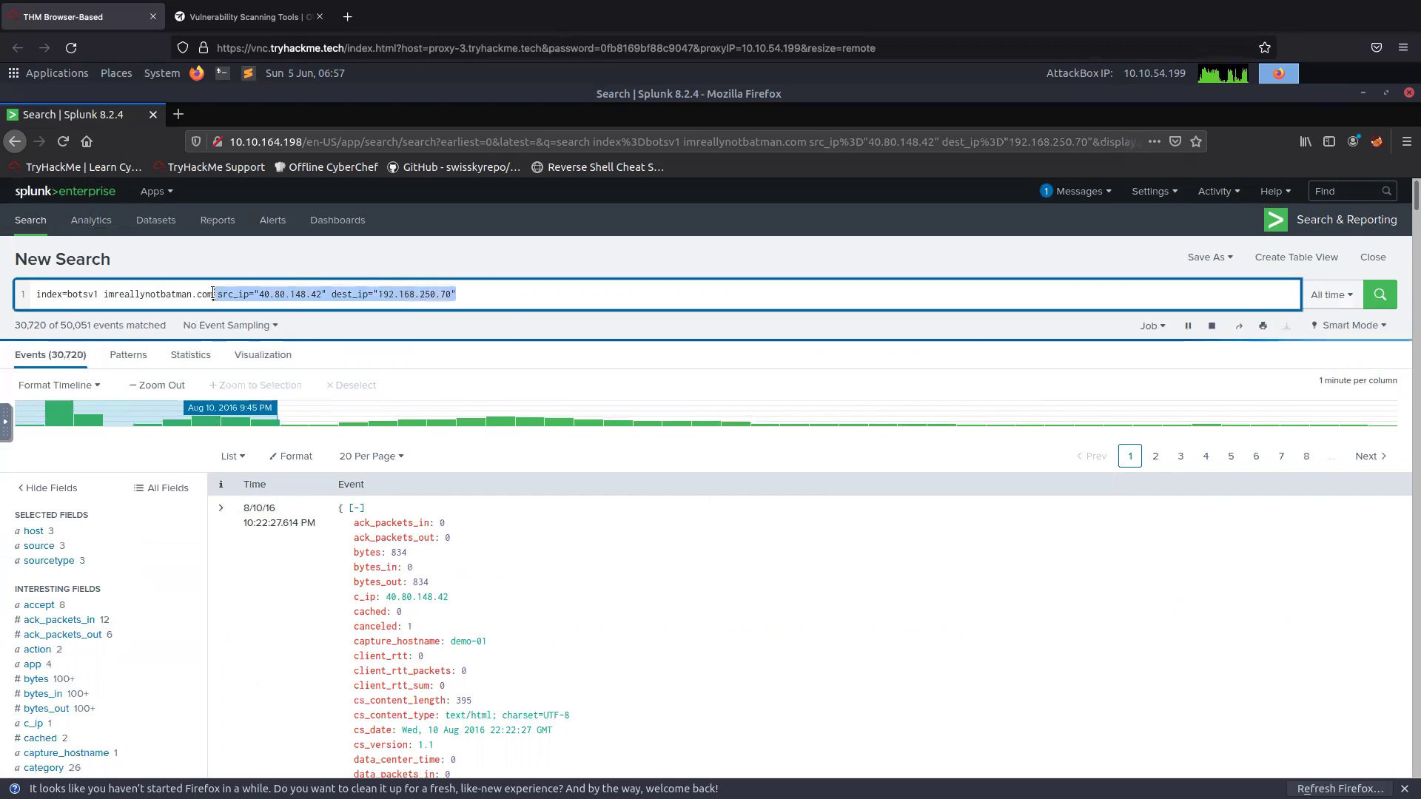
{"action": "key", "text": "BackSpace"}
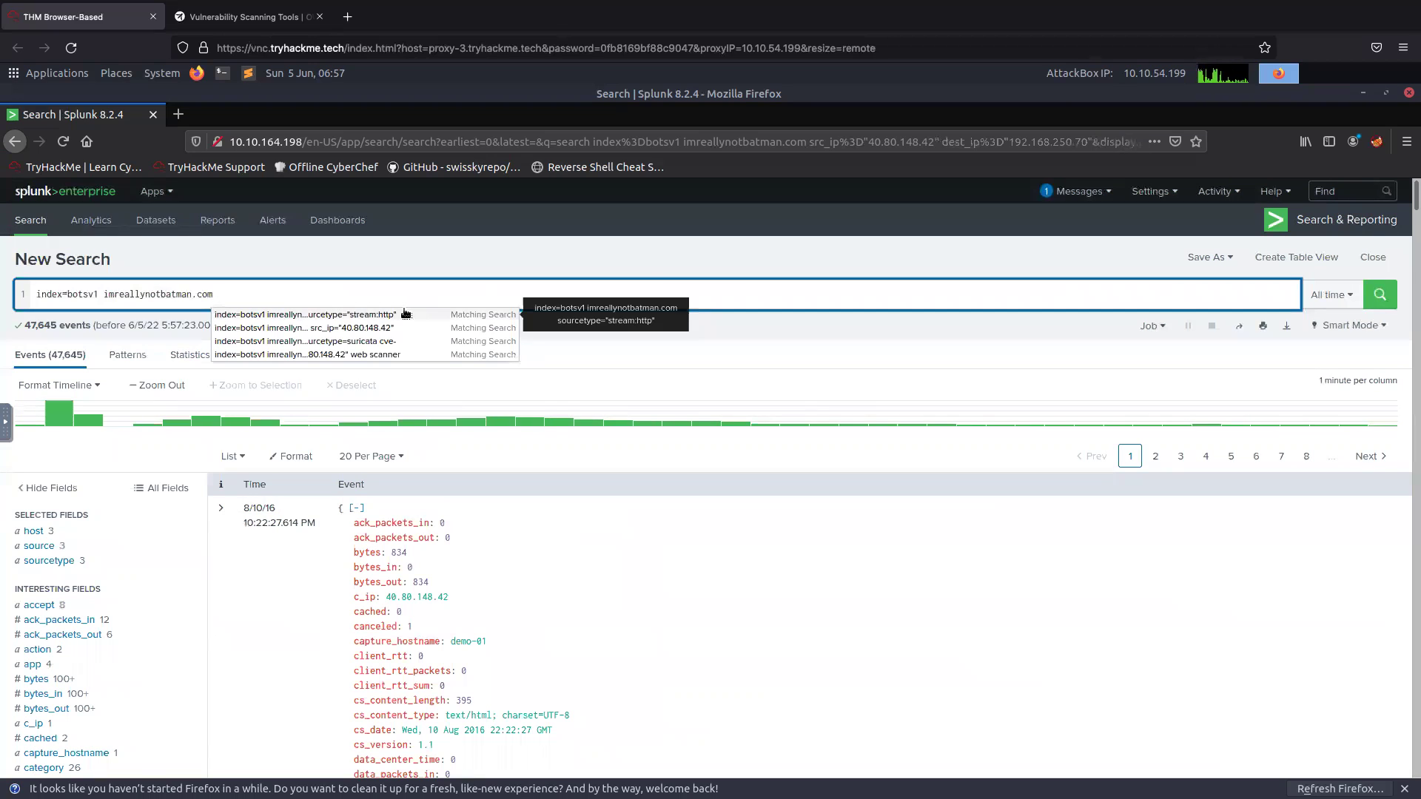
{"action": "left_click", "coordinate": [1379, 294]}
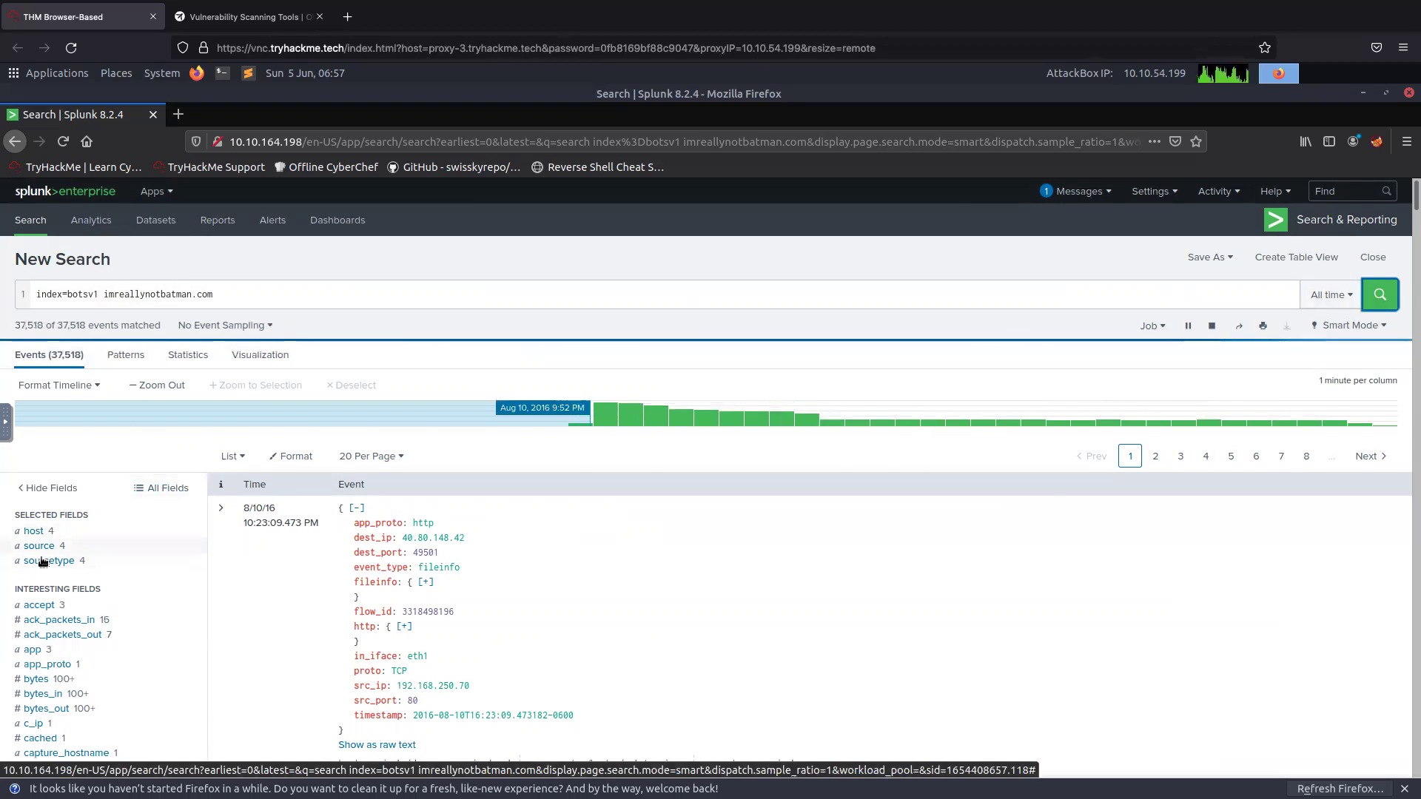
- Narrow the search to sourcetype stream:http and source IP 23.22.63.114 using the field values
{"action": "left_click", "coordinate": [46, 560]}
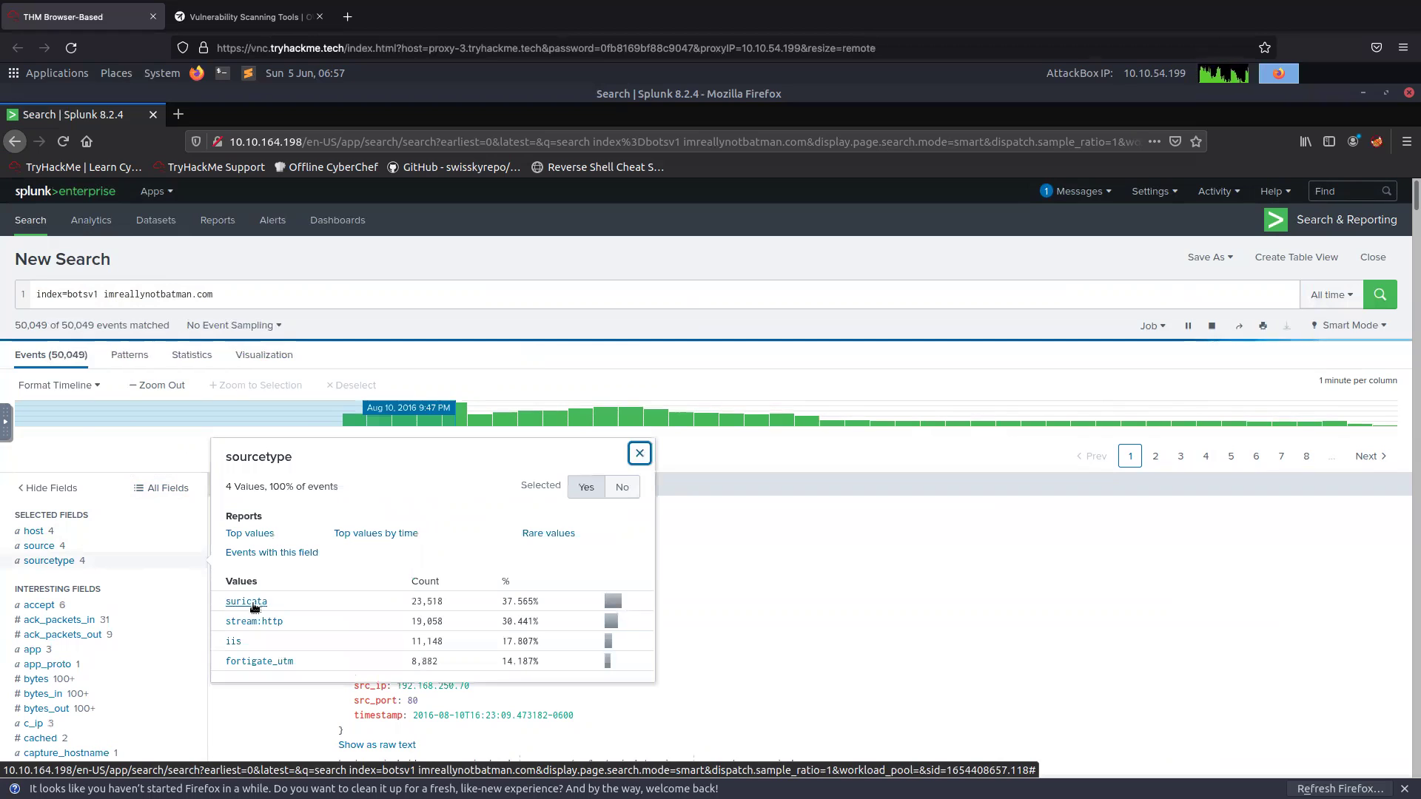
{"action": "left_click", "coordinate": [269, 624]}
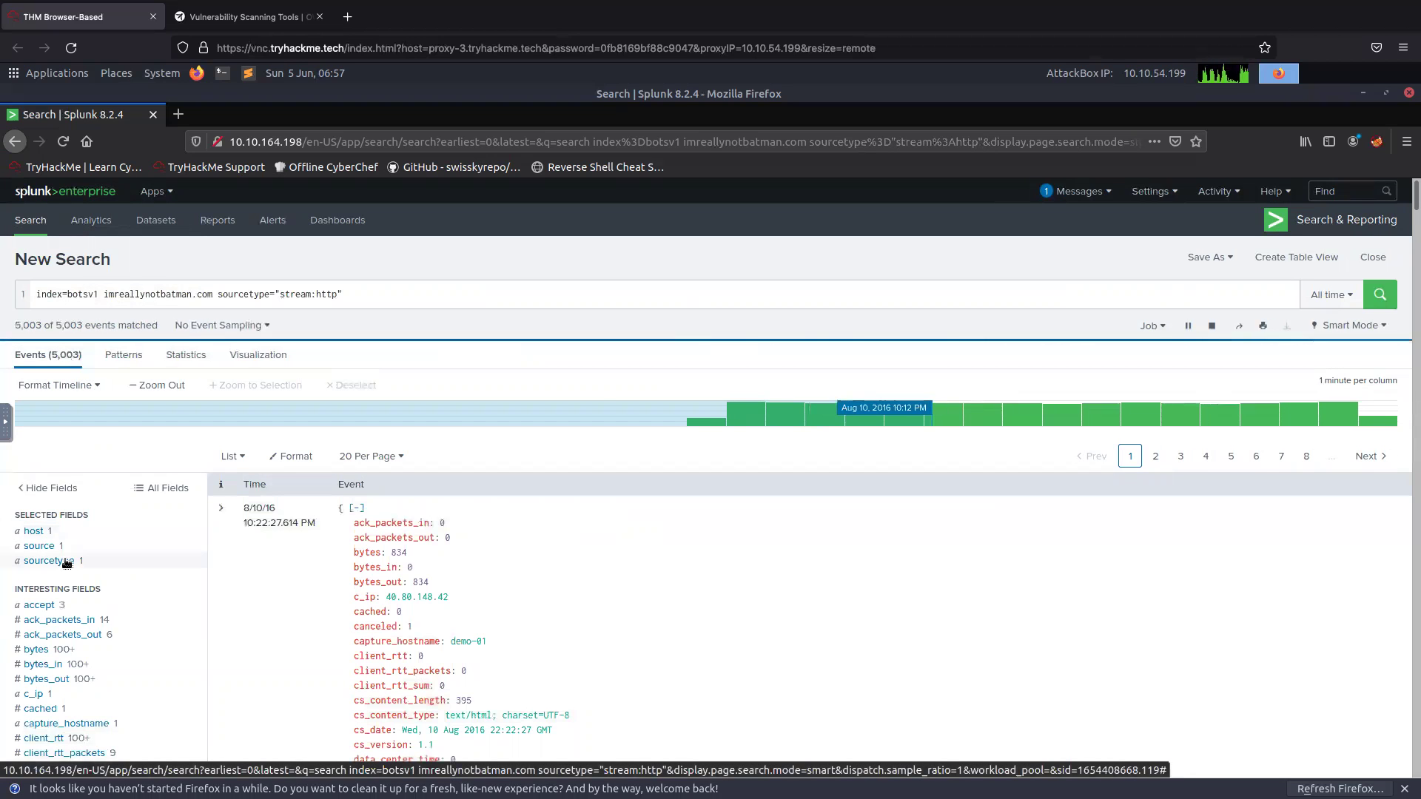
{"action": "scroll", "coordinate": [109, 546], "scroll_direction": "down", "scroll_amount": 1}
{"action": "scroll", "coordinate": [109, 546], "scroll_direction": "down", "scroll_amount": 5}
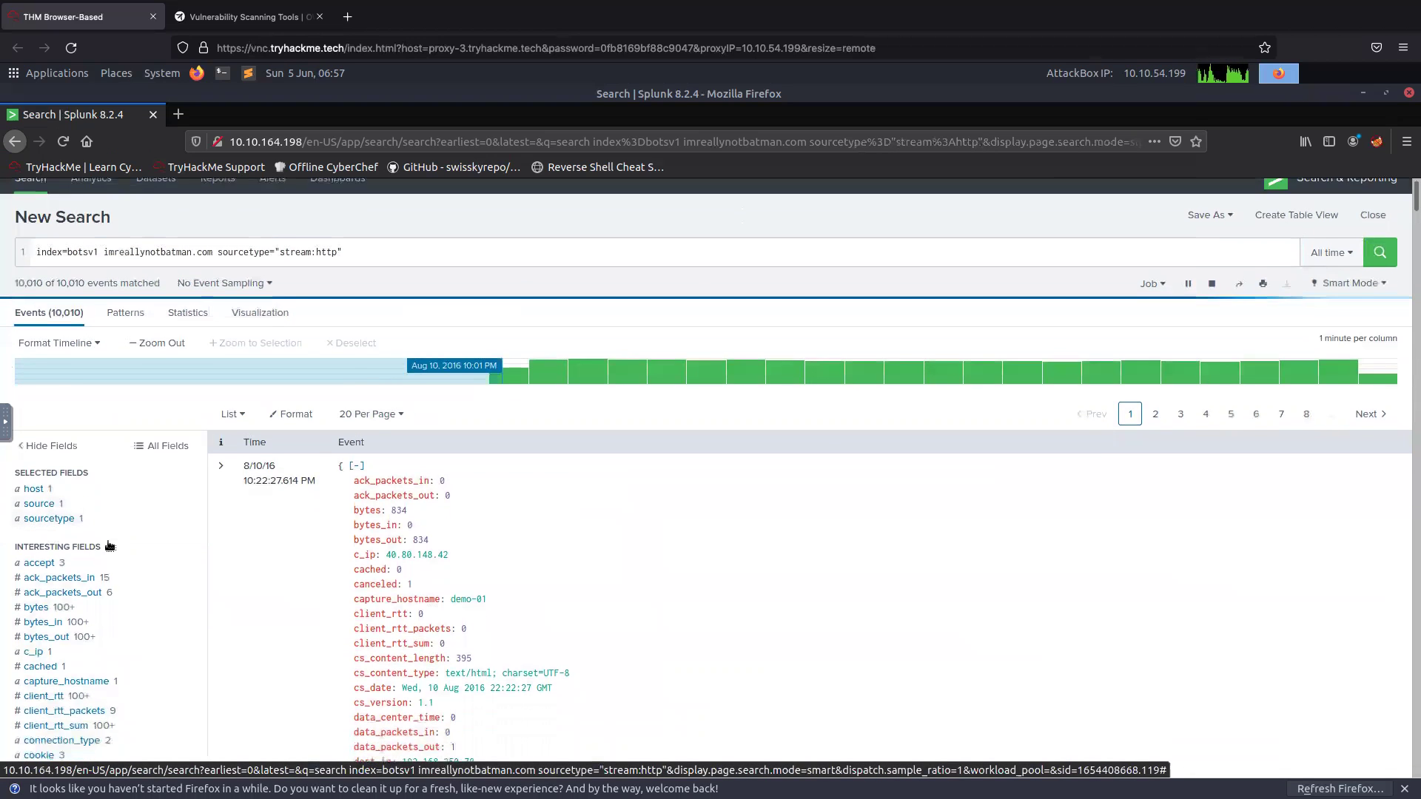
{"action": "scroll", "coordinate": [109, 546], "scroll_direction": "down", "scroll_amount": 10}
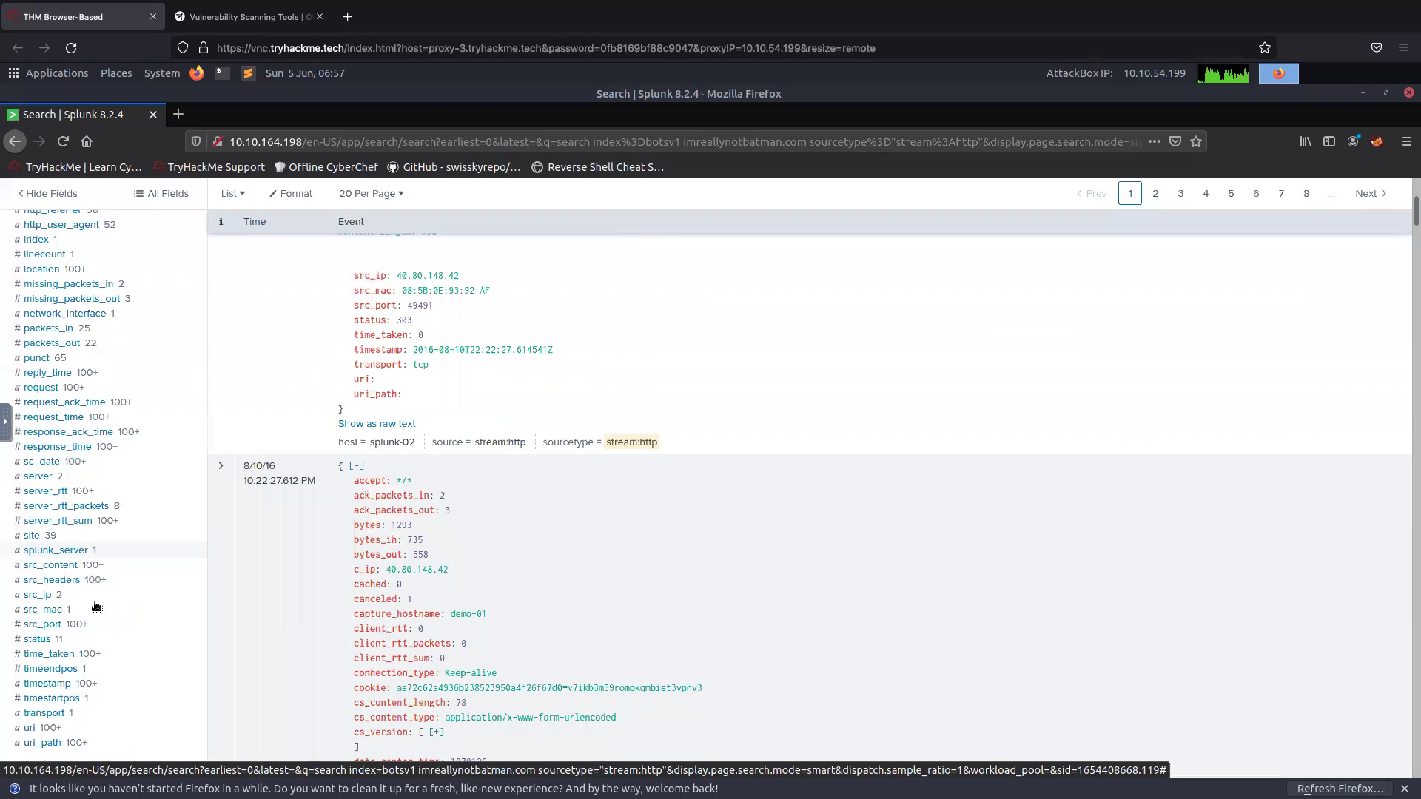
{"action": "left_click", "coordinate": [40, 595]}
{"action": "left_click", "coordinate": [268, 676]}
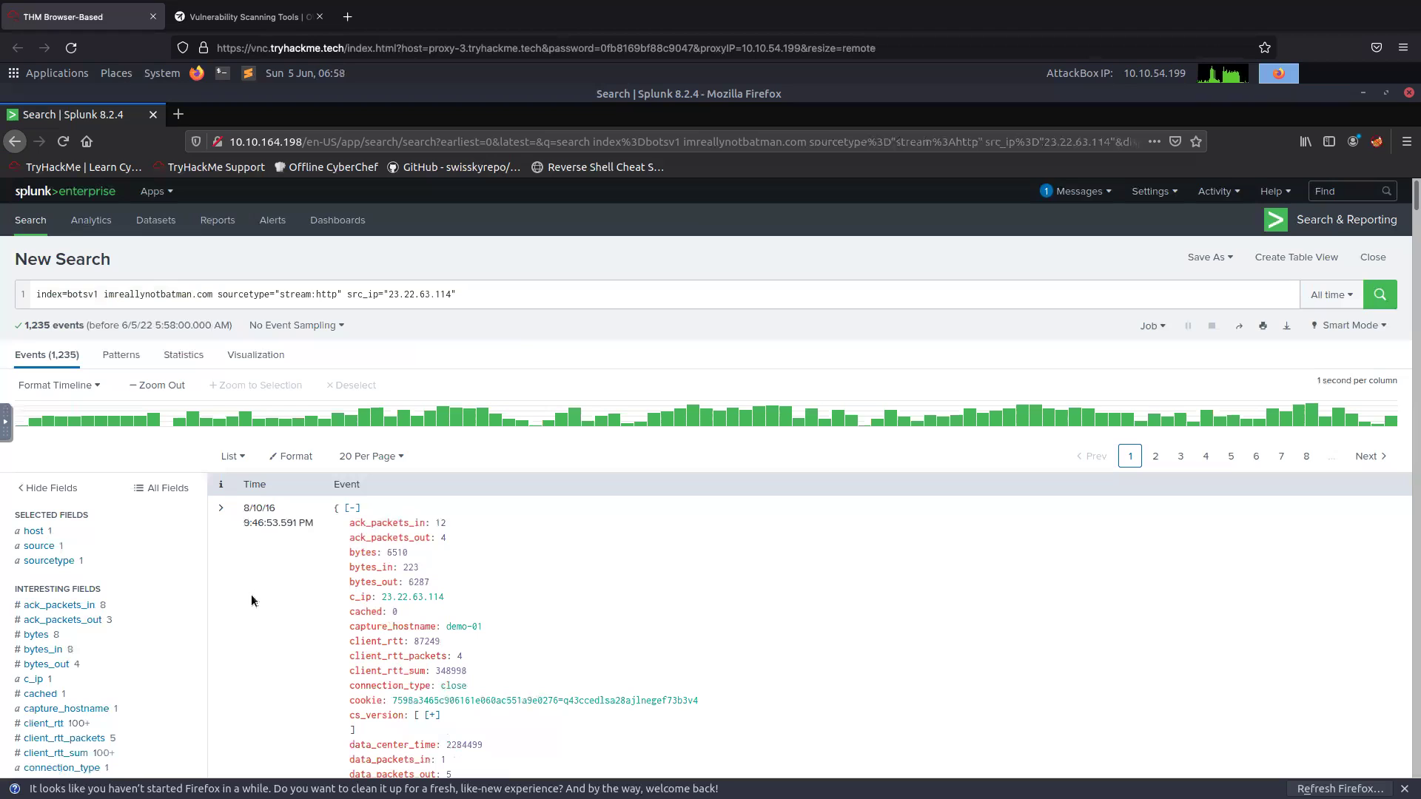
- Look over the fields list, the first event's opening fields and the start of its dest_content
{"action": "scroll", "coordinate": [250, 593], "scroll_direction": "down", "scroll_amount": 2}
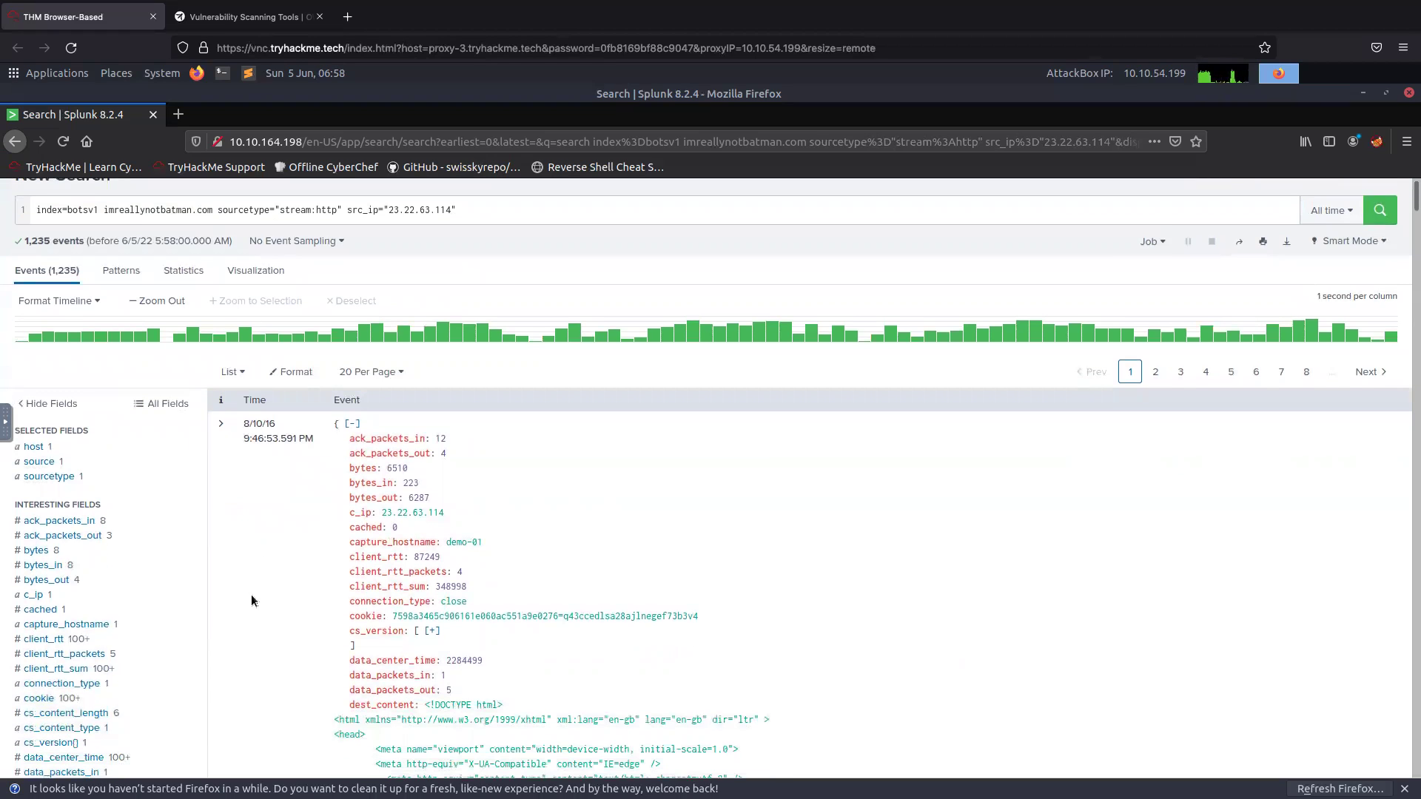
{"action": "scroll", "coordinate": [252, 596], "scroll_direction": "down", "scroll_amount": 2}
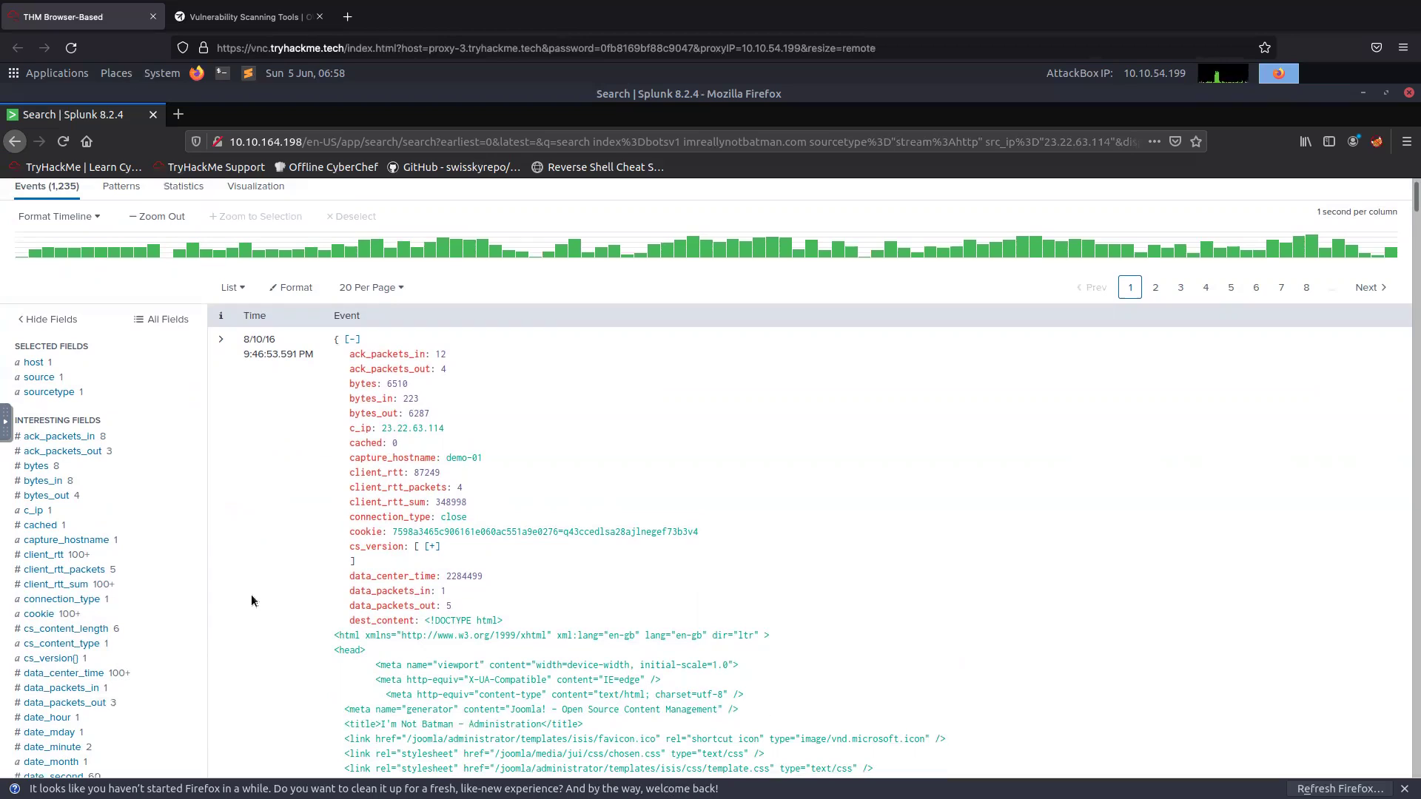
{"action": "scroll", "coordinate": [251, 593], "scroll_direction": "down", "scroll_amount": 1}
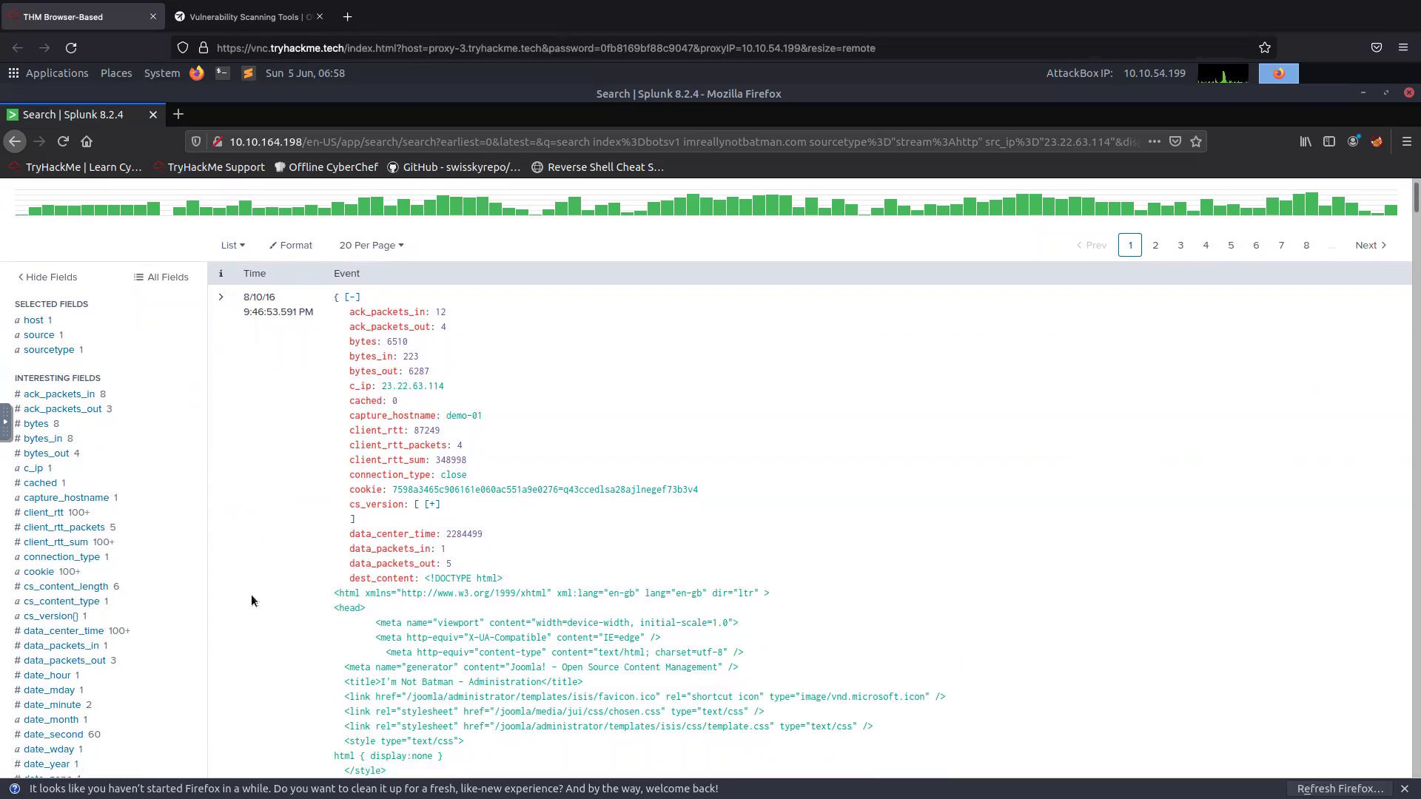
{"action": "scroll", "coordinate": [252, 598], "scroll_direction": "down", "scroll_amount": 2}
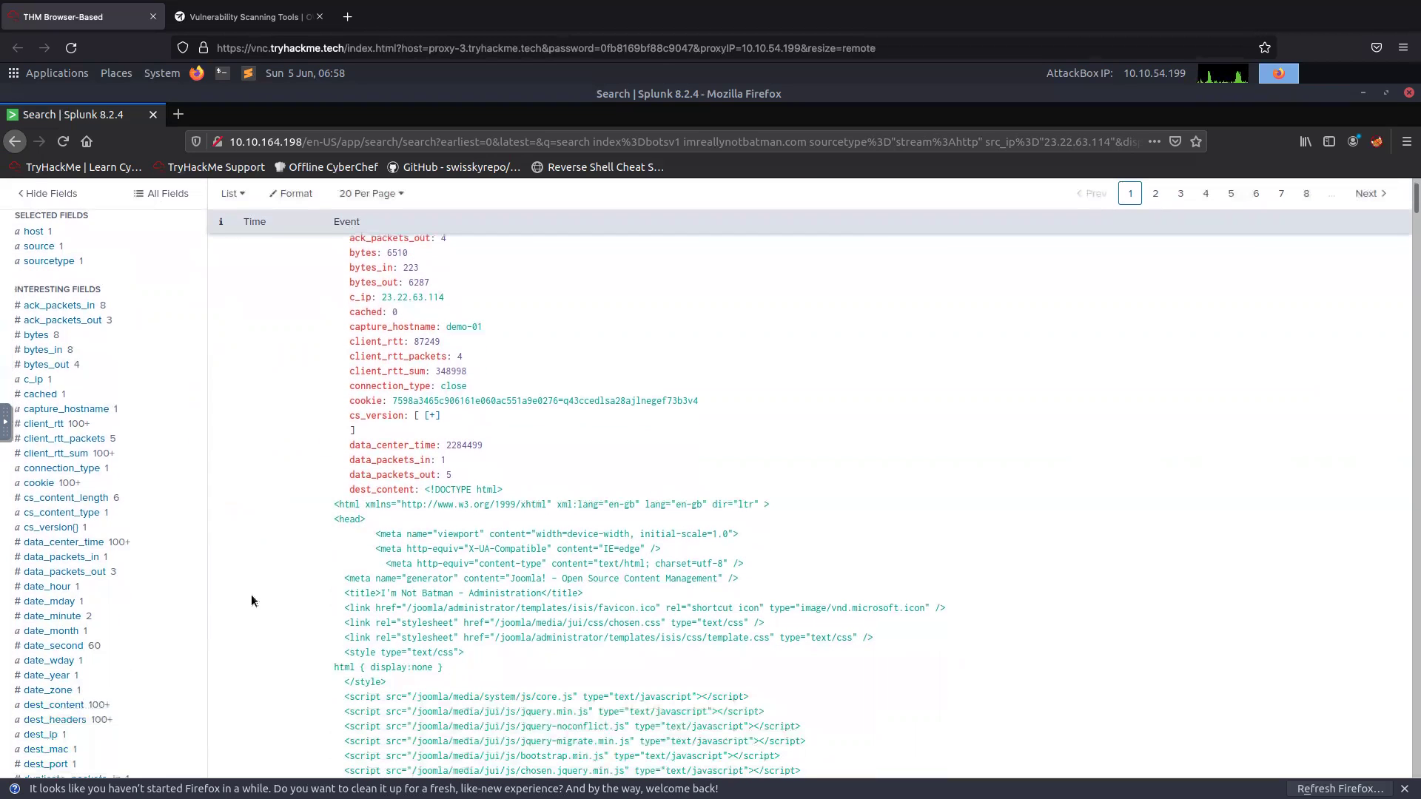
{"action": "scroll", "coordinate": [251, 599], "scroll_direction": "down", "scroll_amount": 4}
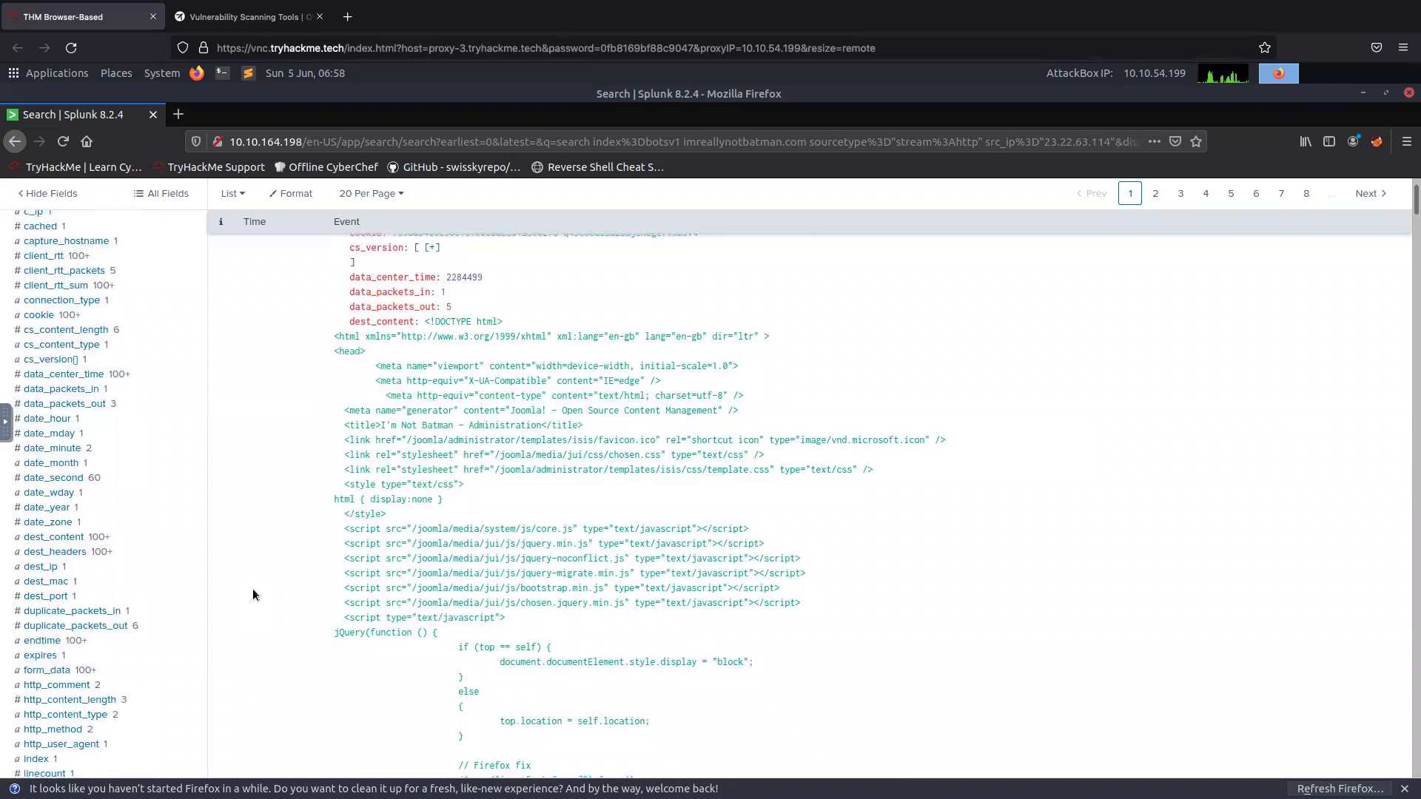
{"action": "scroll", "coordinate": [252, 588], "scroll_direction": "up", "scroll_amount": 10}
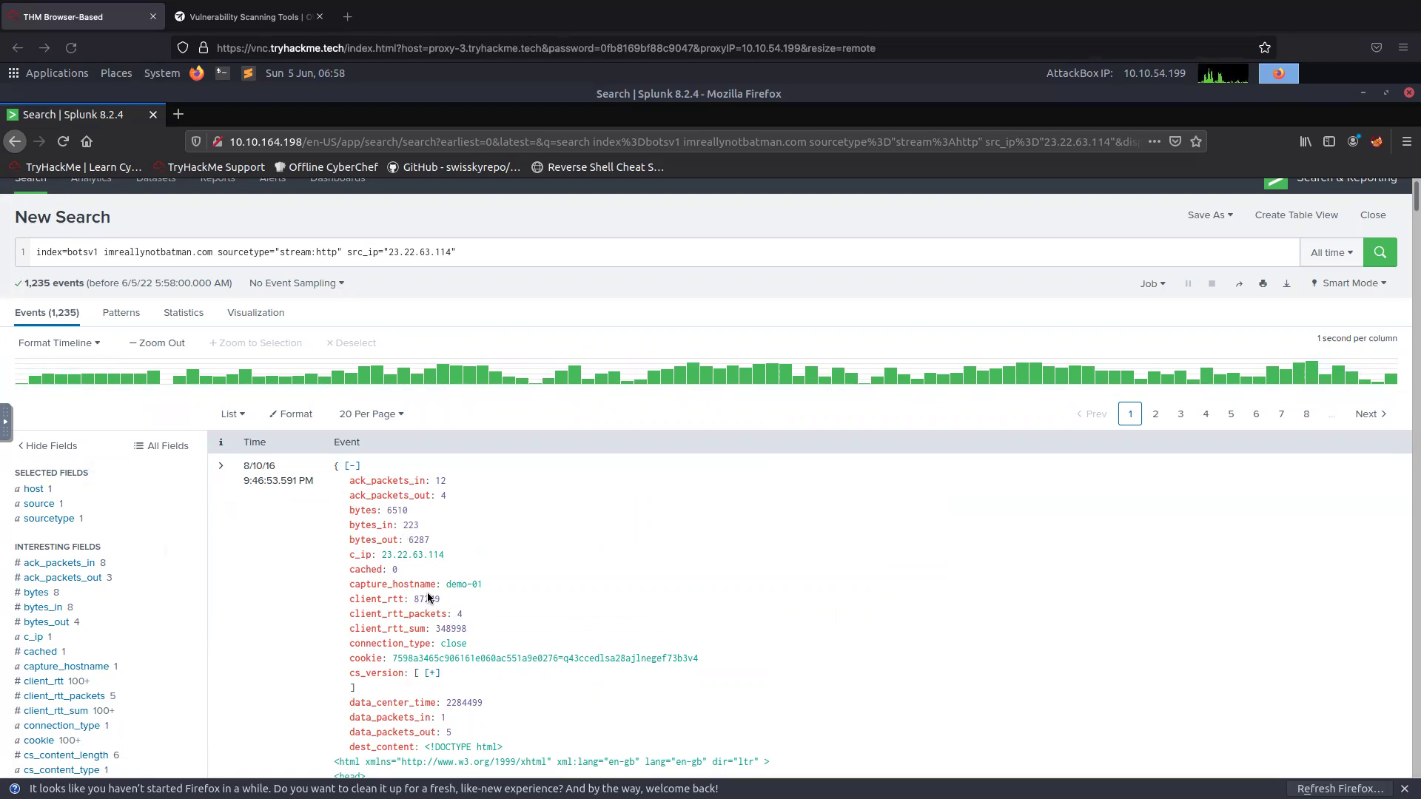
- Read through the first event's dest_content HTML and on to its dest_headers, dest_ip and HTTP fields
{"action": "scroll", "coordinate": [427, 596], "scroll_direction": "down", "scroll_amount": 3}
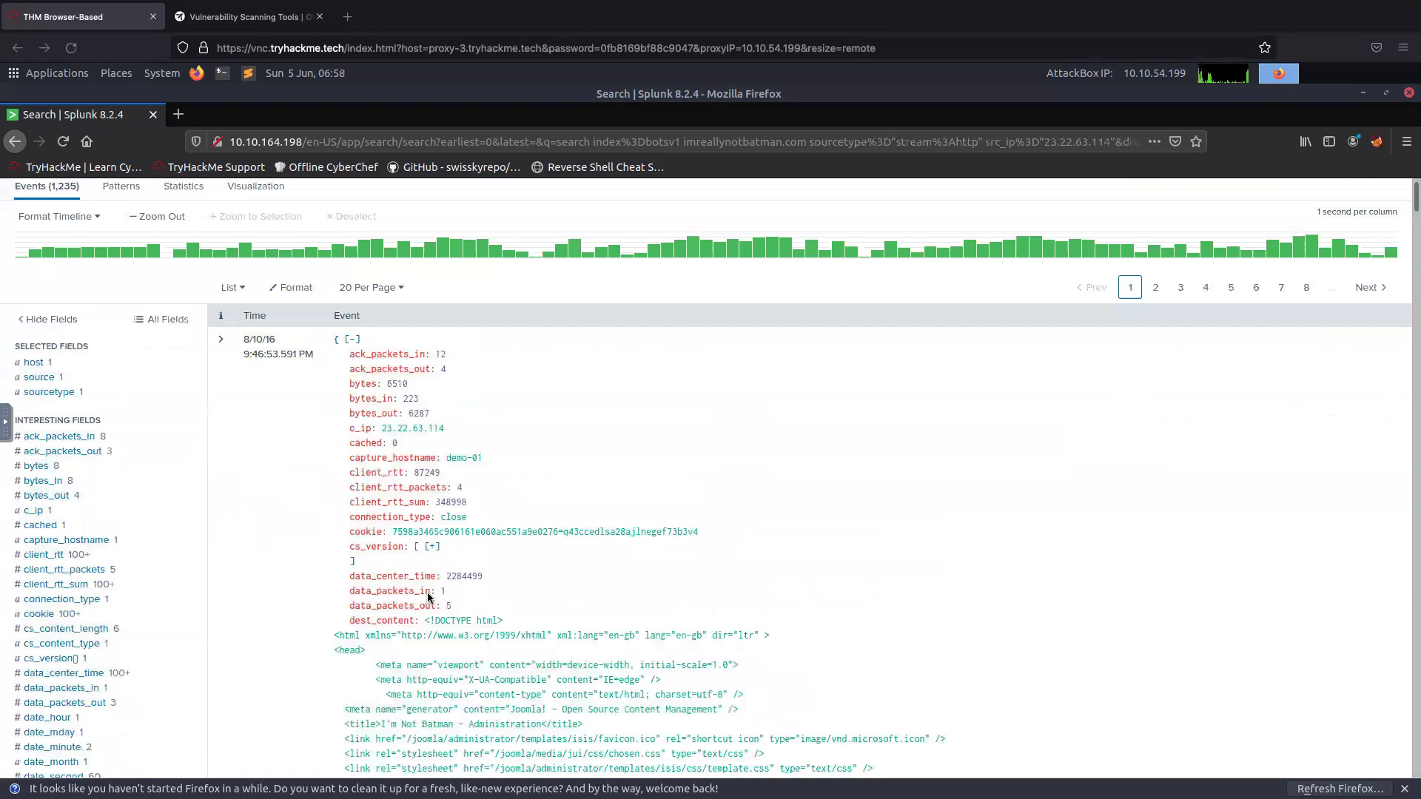
{"action": "scroll", "coordinate": [428, 598], "scroll_direction": "down", "scroll_amount": 3}
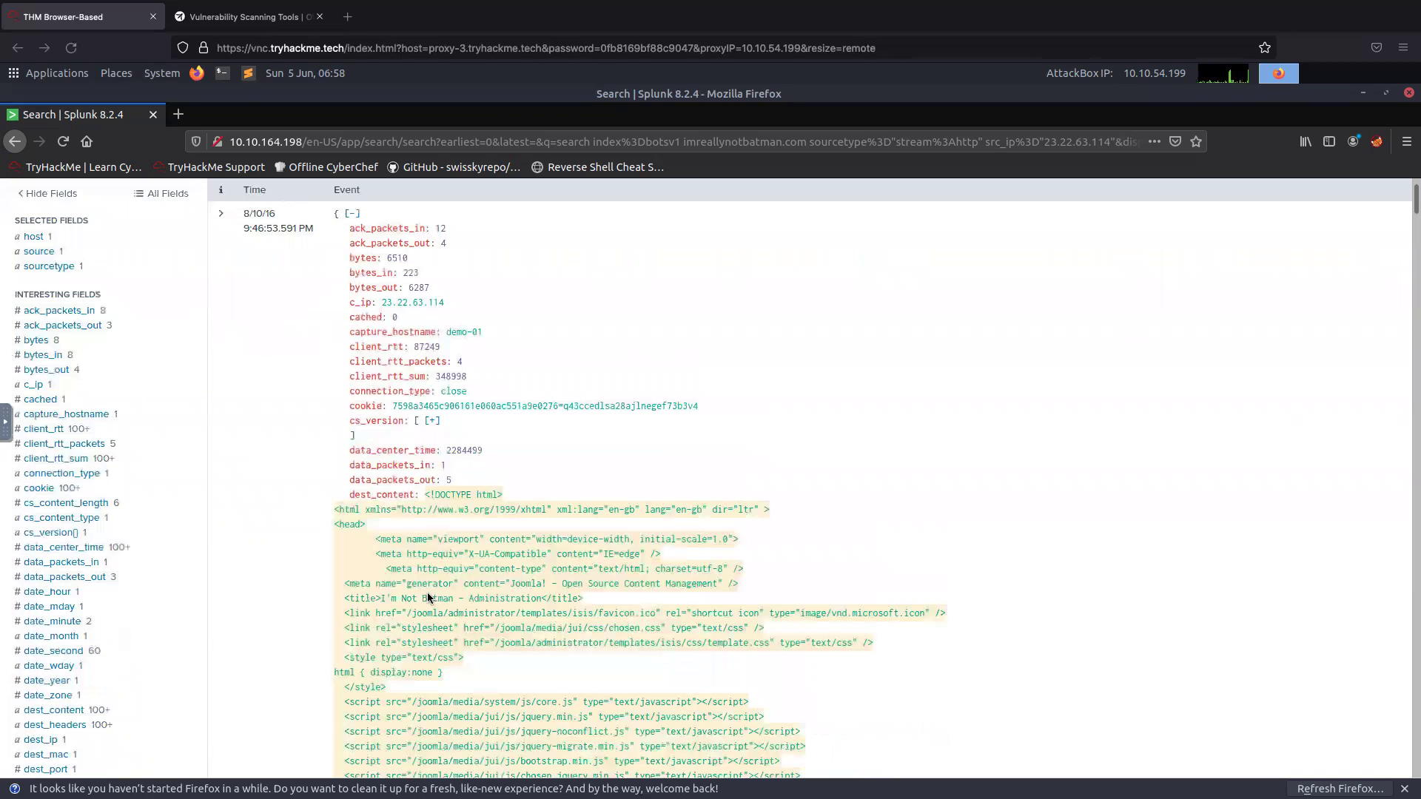
{"action": "scroll", "coordinate": [428, 597], "scroll_direction": "down", "scroll_amount": 3}
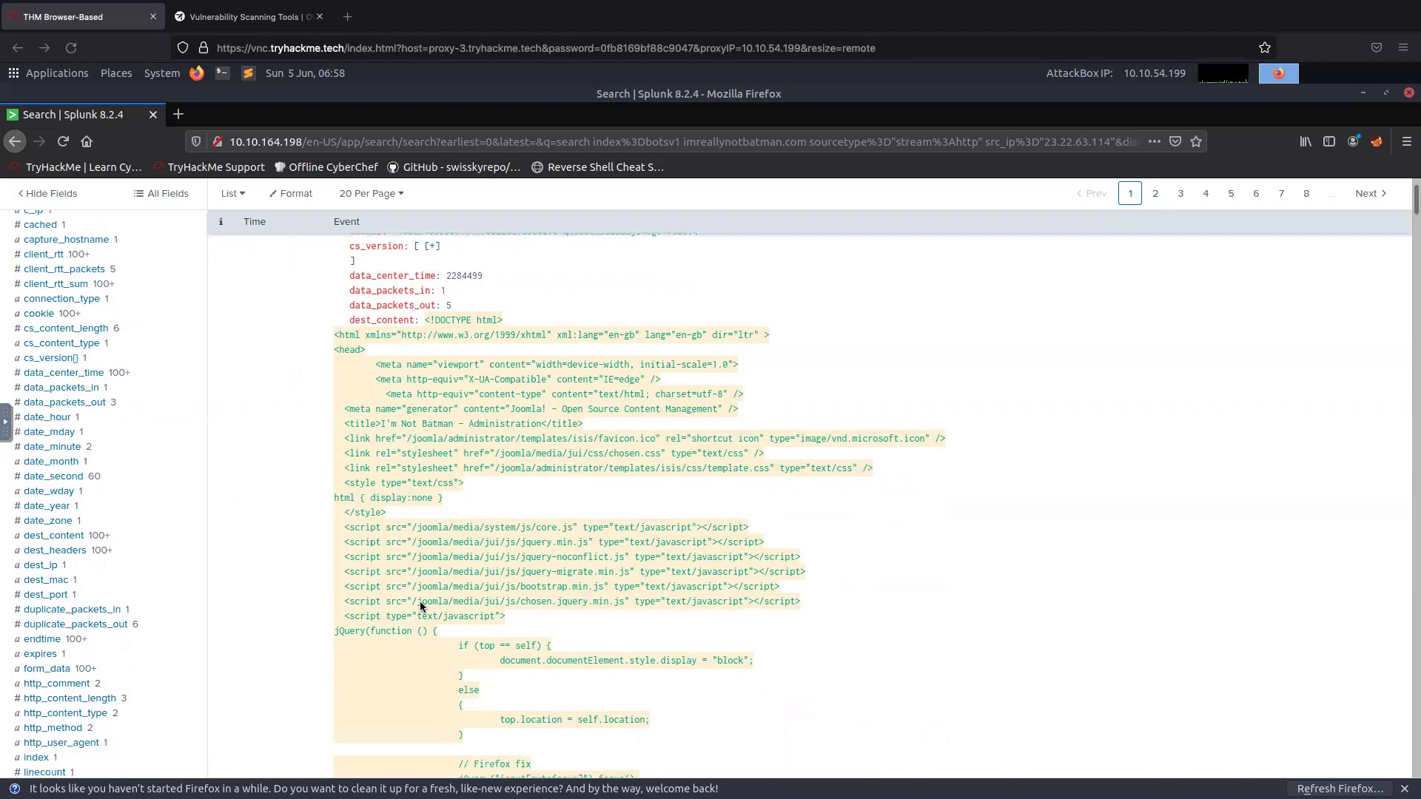
{"action": "scroll", "coordinate": [420, 605], "scroll_direction": "down", "scroll_amount": 4}
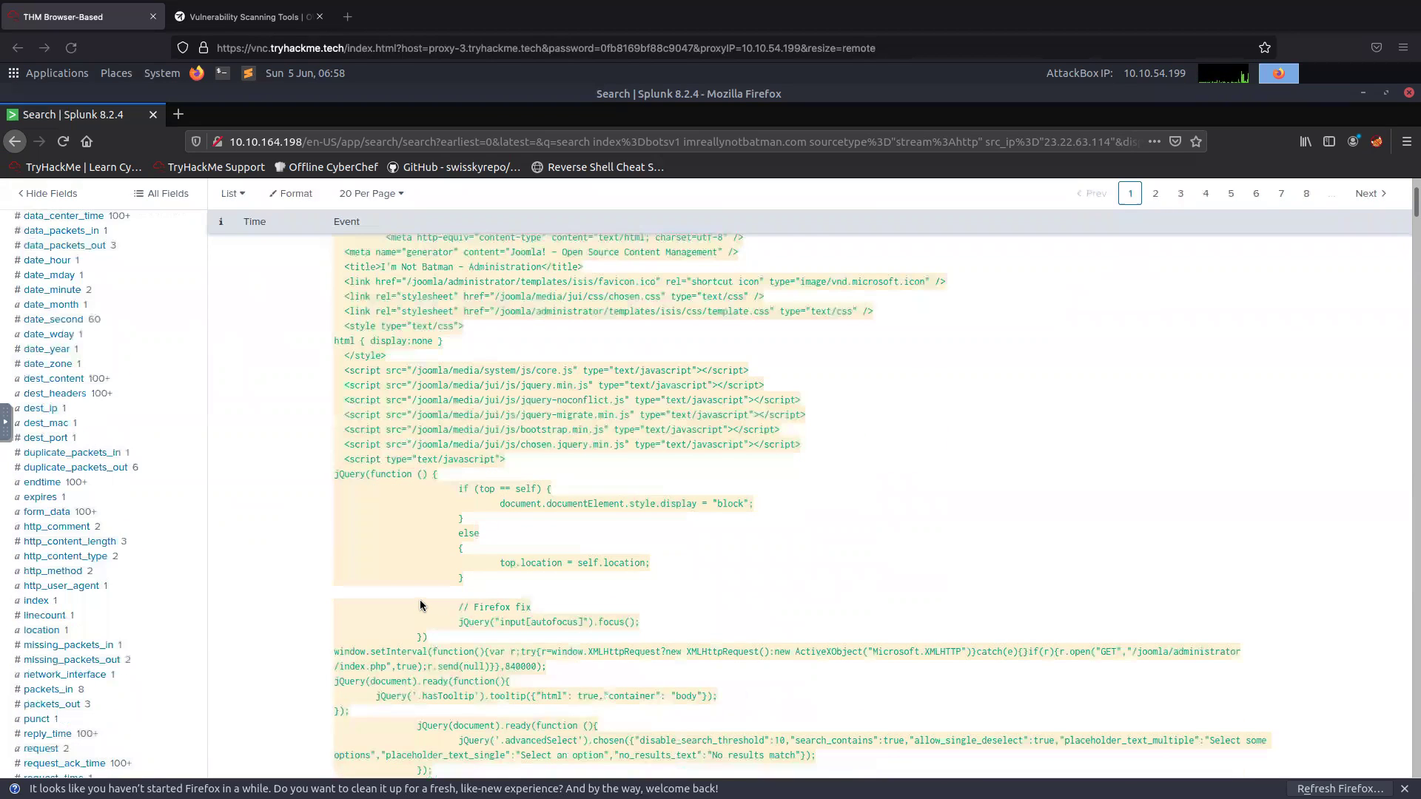
{"action": "scroll", "coordinate": [420, 605], "scroll_direction": "down", "scroll_amount": 4}
{"action": "scroll", "coordinate": [420, 606], "scroll_direction": "down", "scroll_amount": 10}
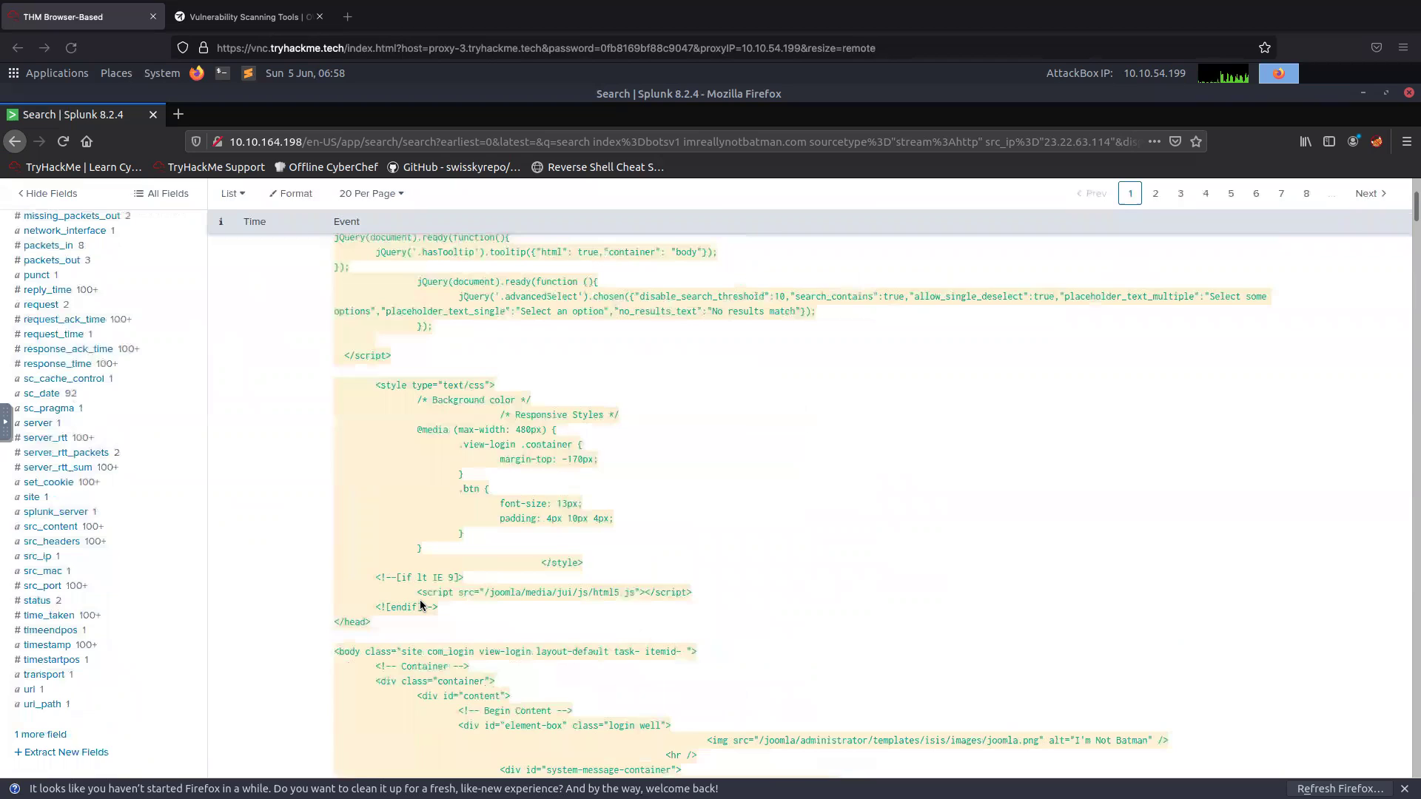
{"action": "scroll", "coordinate": [420, 603], "scroll_direction": "down", "scroll_amount": 5}
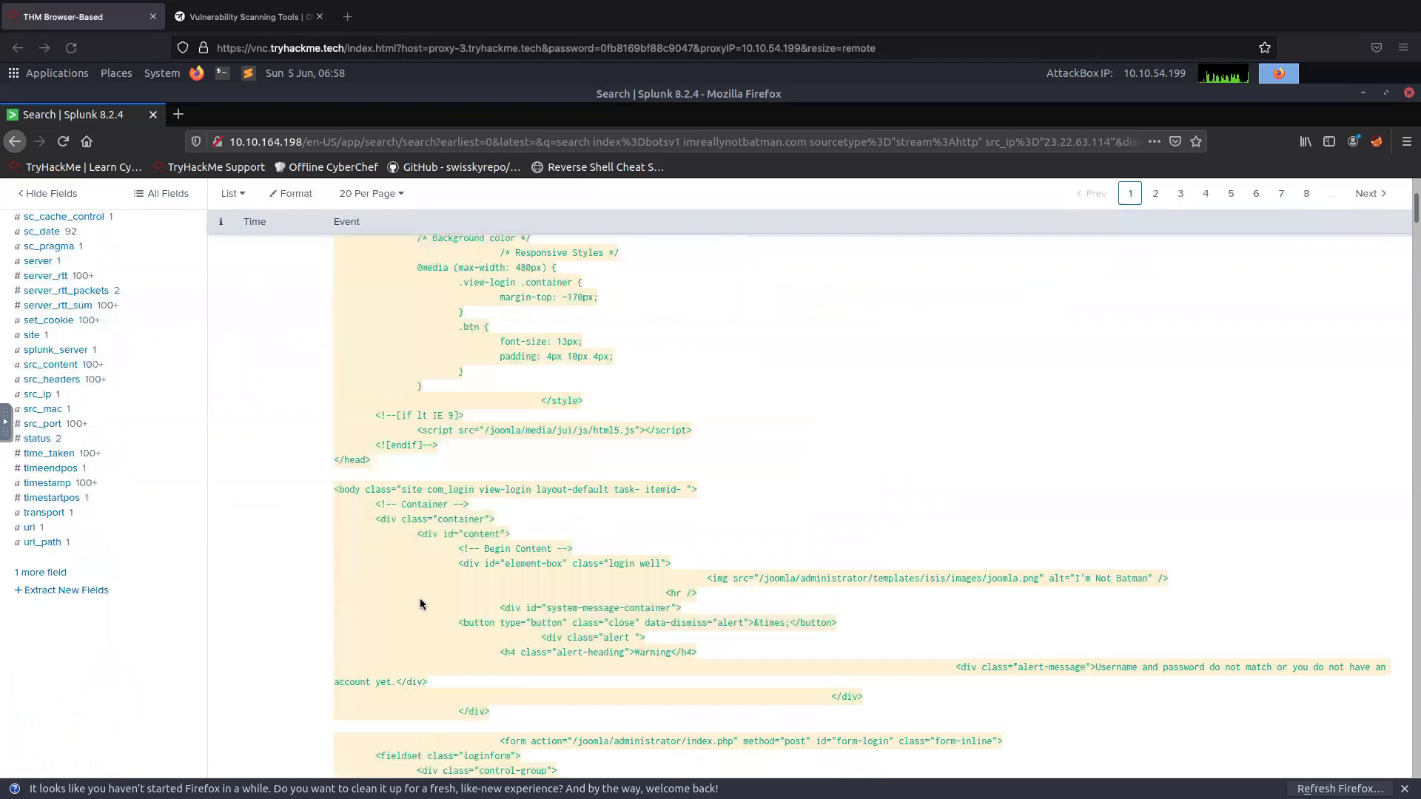
{"action": "scroll", "coordinate": [434, 620], "scroll_direction": "down", "scroll_amount": 20}
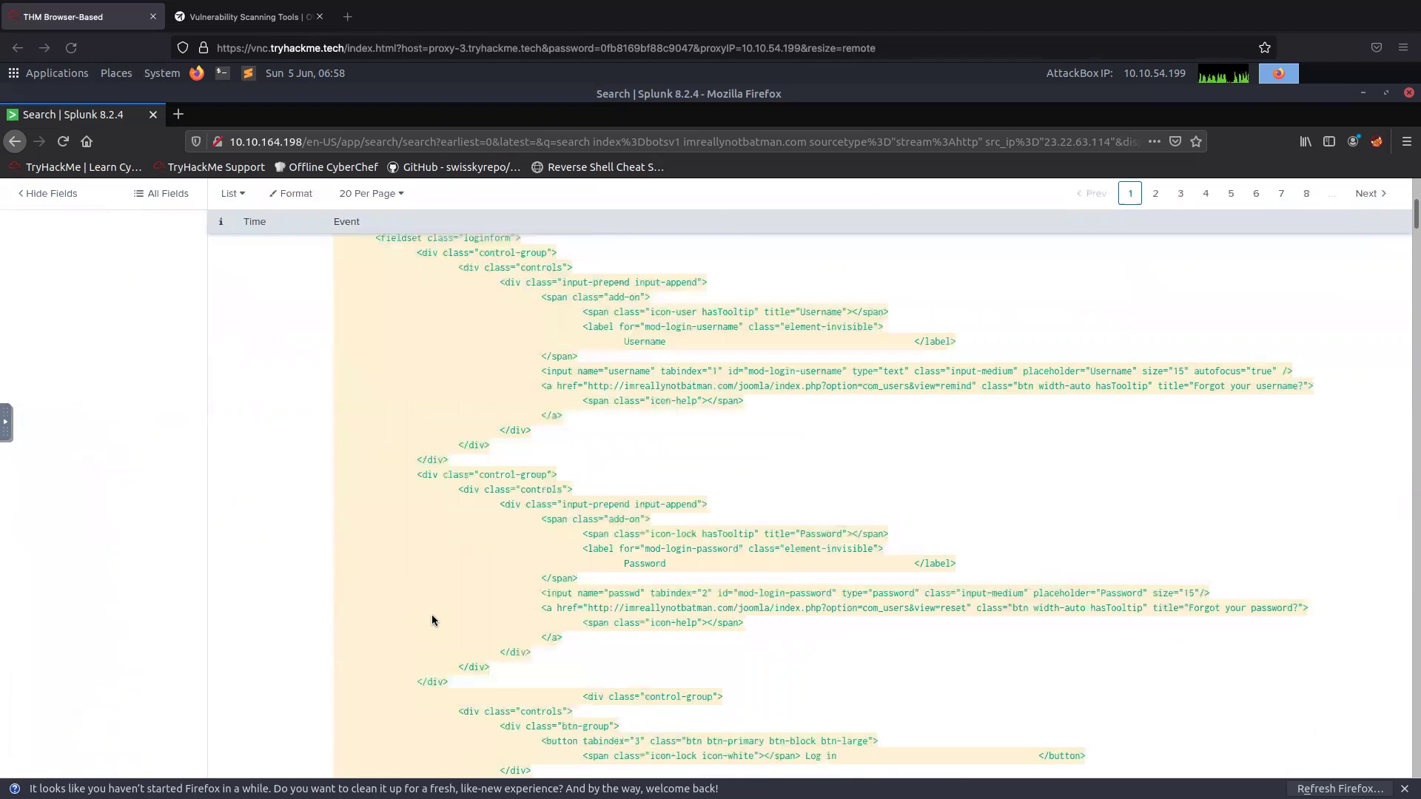
{"action": "scroll", "coordinate": [431, 621], "scroll_direction": "down", "scroll_amount": 4}
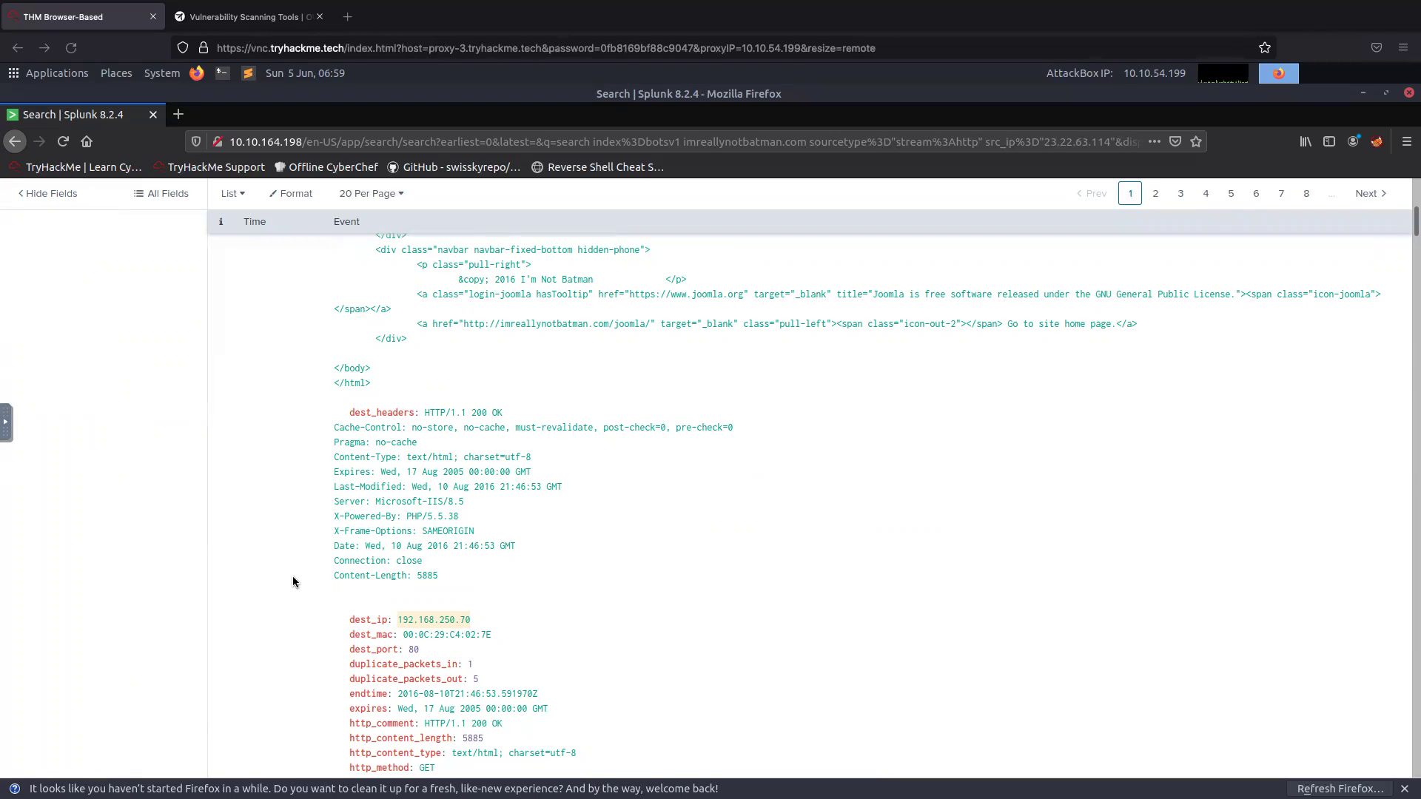
{"action": "scroll", "coordinate": [293, 582], "scroll_direction": "down", "scroll_amount": 2}
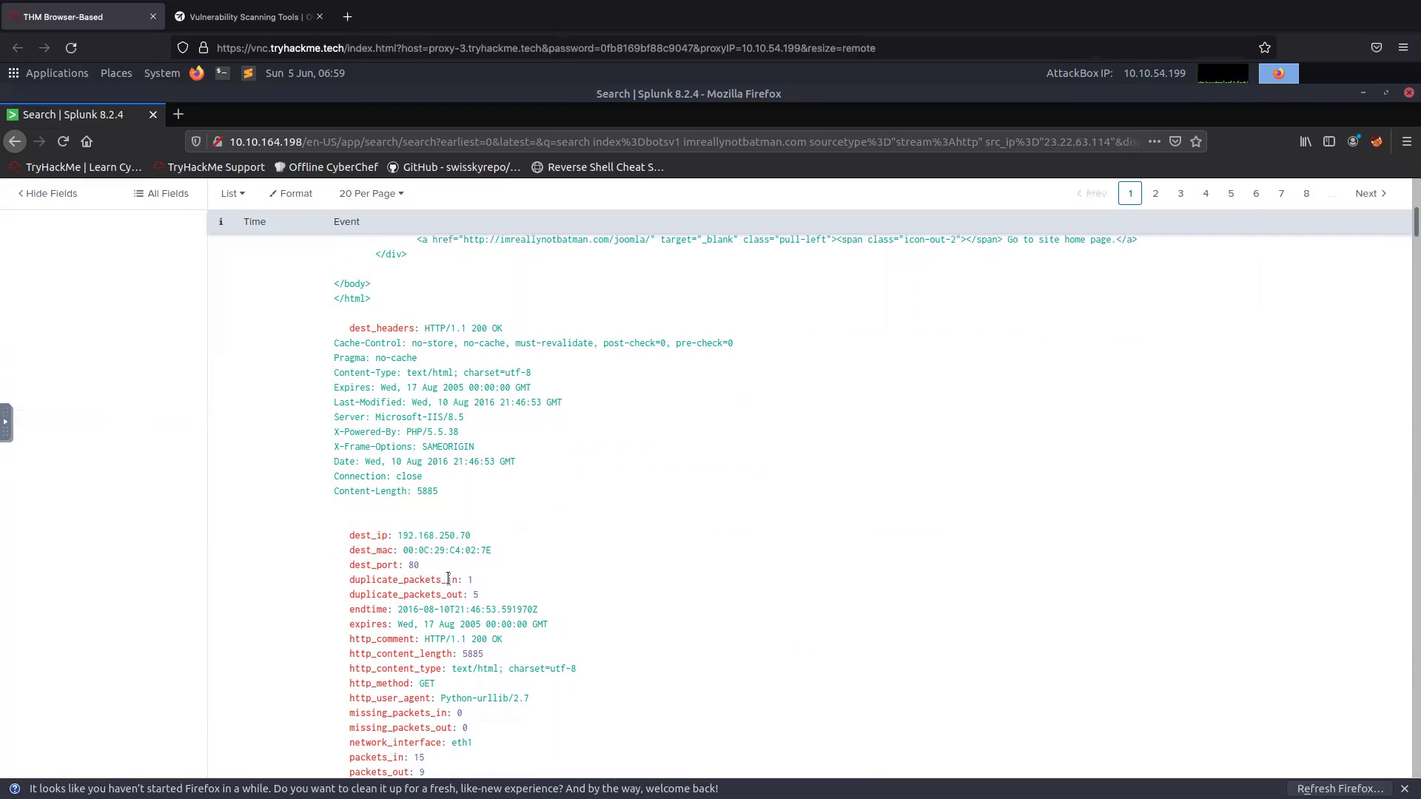
- Recheck the login page markup and form in the first event's dest_content
{"action": "scroll", "coordinate": [450, 585], "scroll_direction": "up", "scroll_amount": 10}
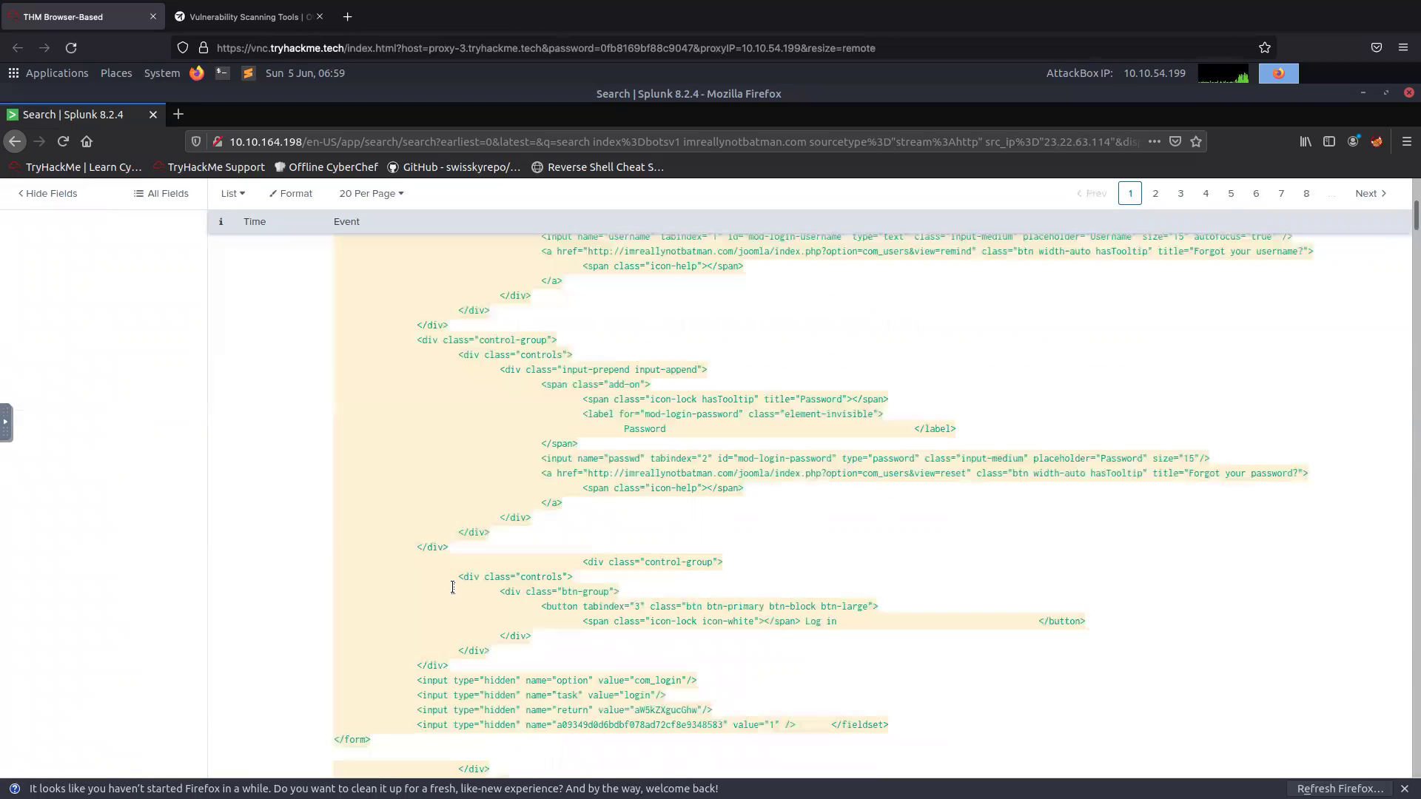
{"action": "scroll", "coordinate": [453, 587], "scroll_direction": "up", "scroll_amount": 10}
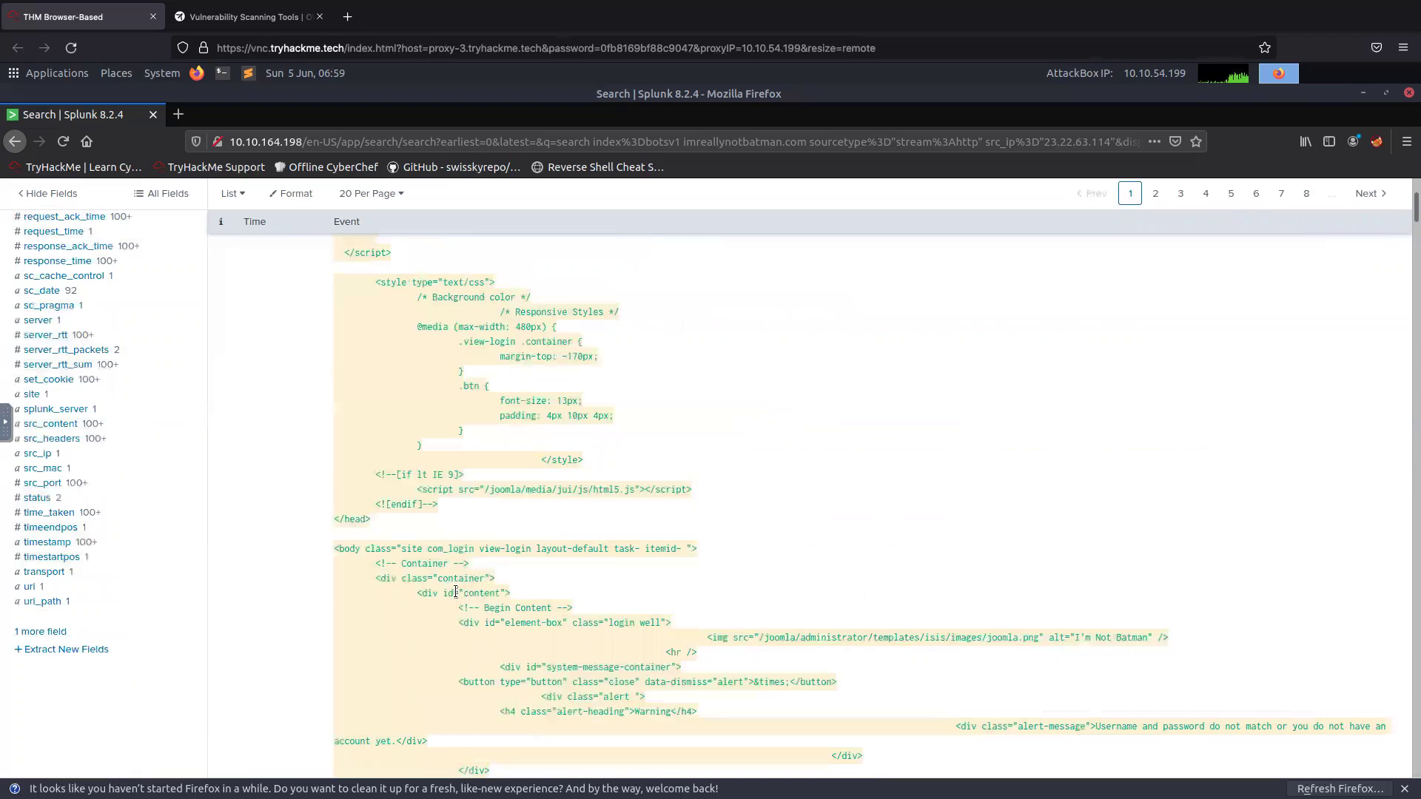
{"action": "scroll", "coordinate": [455, 592], "scroll_direction": "up", "scroll_amount": 5}
{"action": "scroll", "coordinate": [444, 612], "scroll_direction": "down", "scroll_amount": 15}
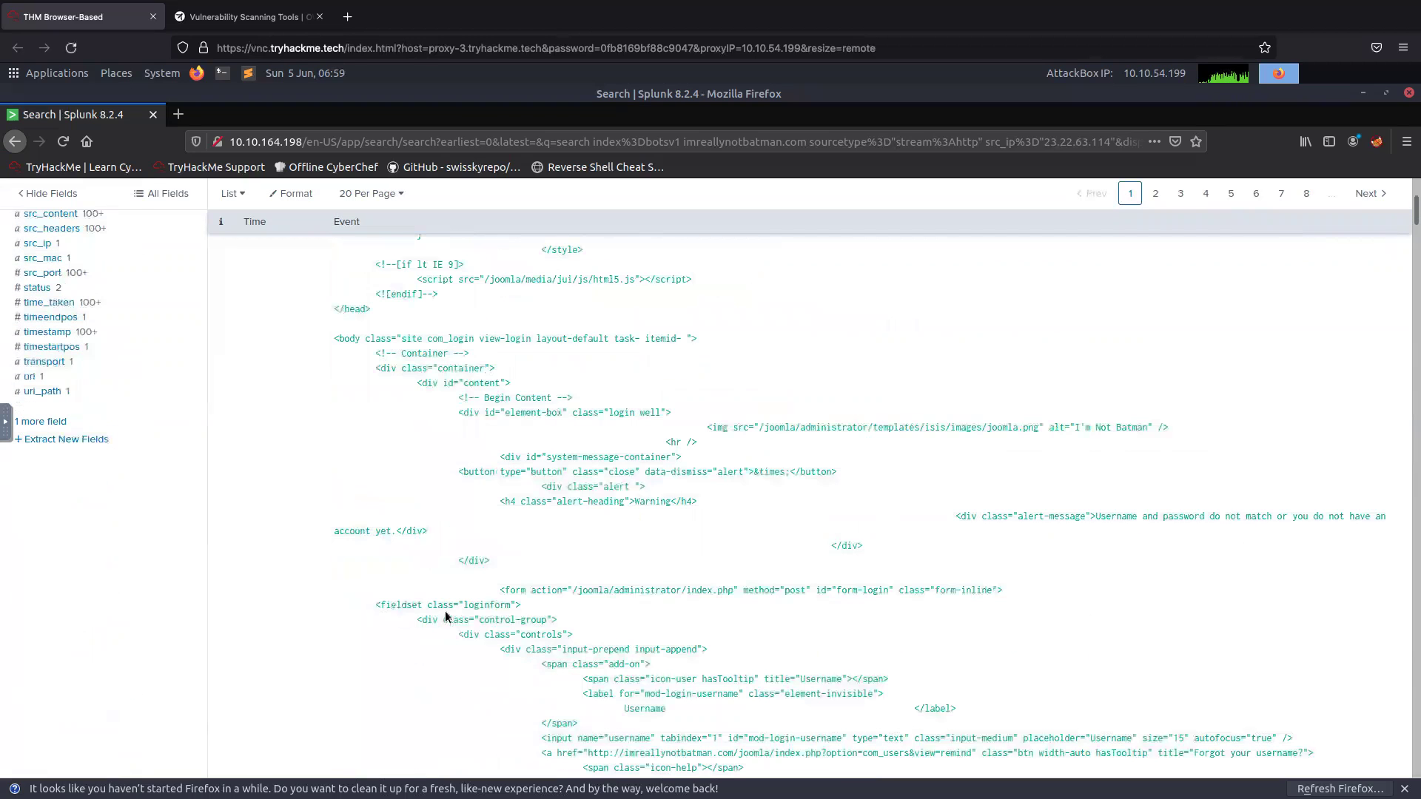
- Add the first event's dest_ip value 192.168.250.70 to the search and review the filters in the query
{"action": "scroll", "coordinate": [446, 616], "scroll_direction": "down", "scroll_amount": 5}
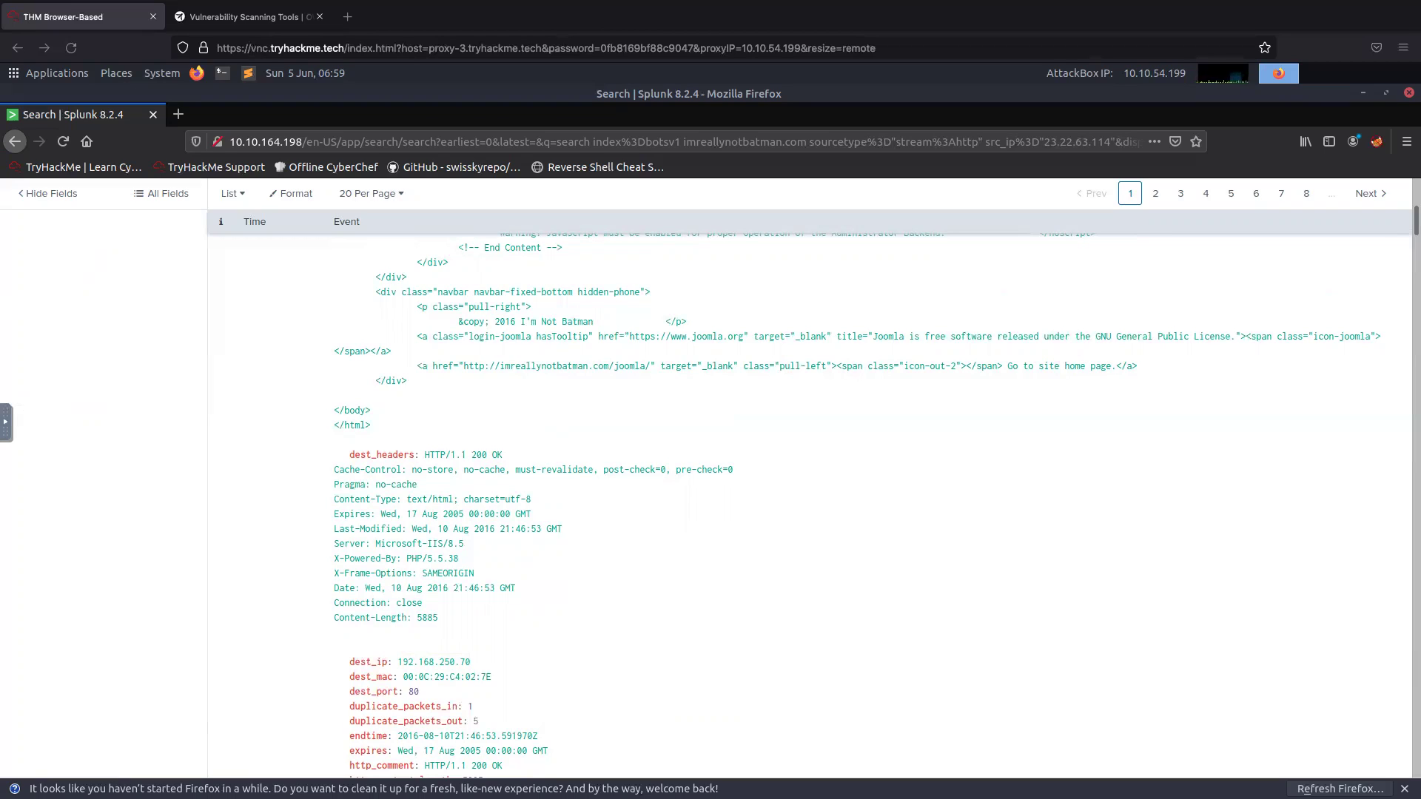
{"action": "double_click", "coordinate": [466, 661]}
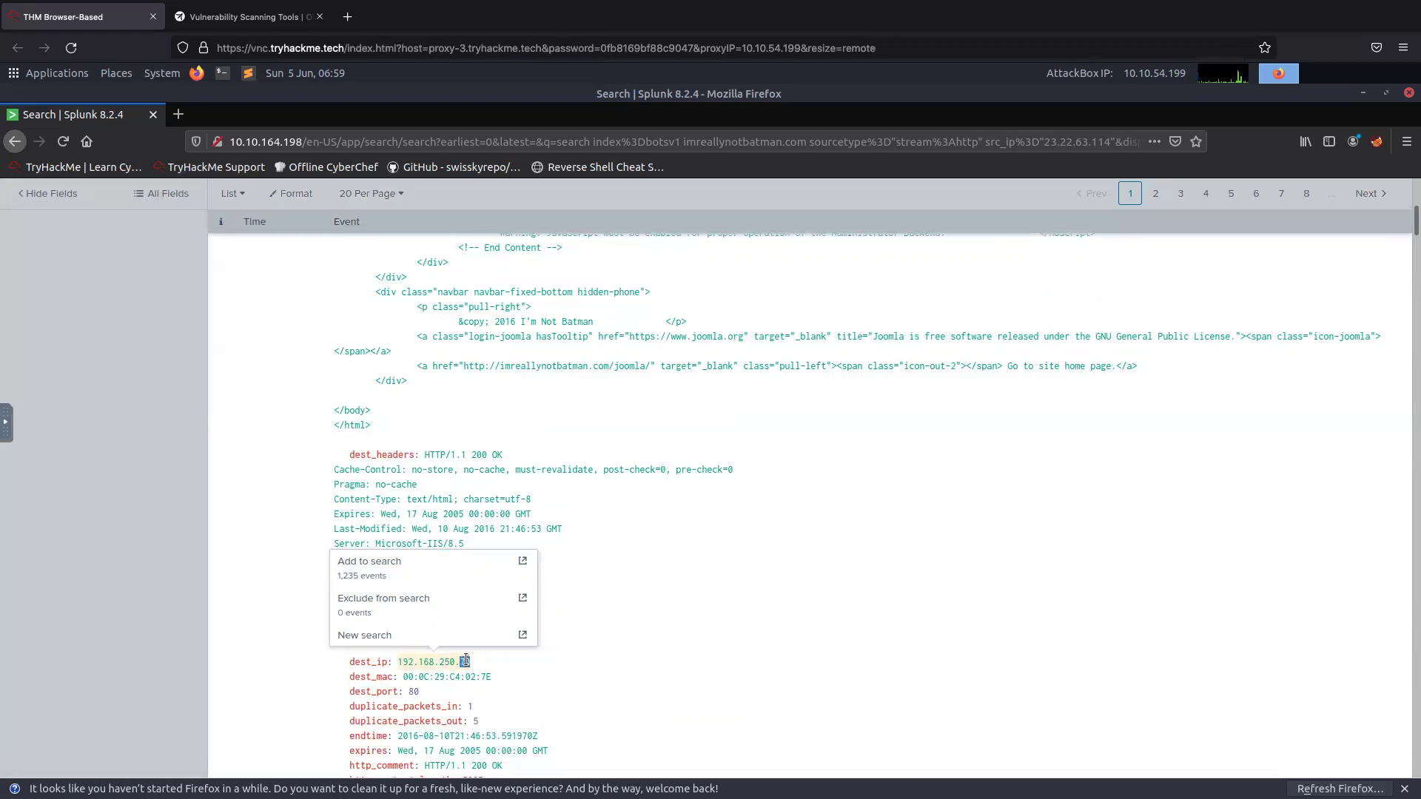
{"action": "left_click", "coordinate": [499, 581]}
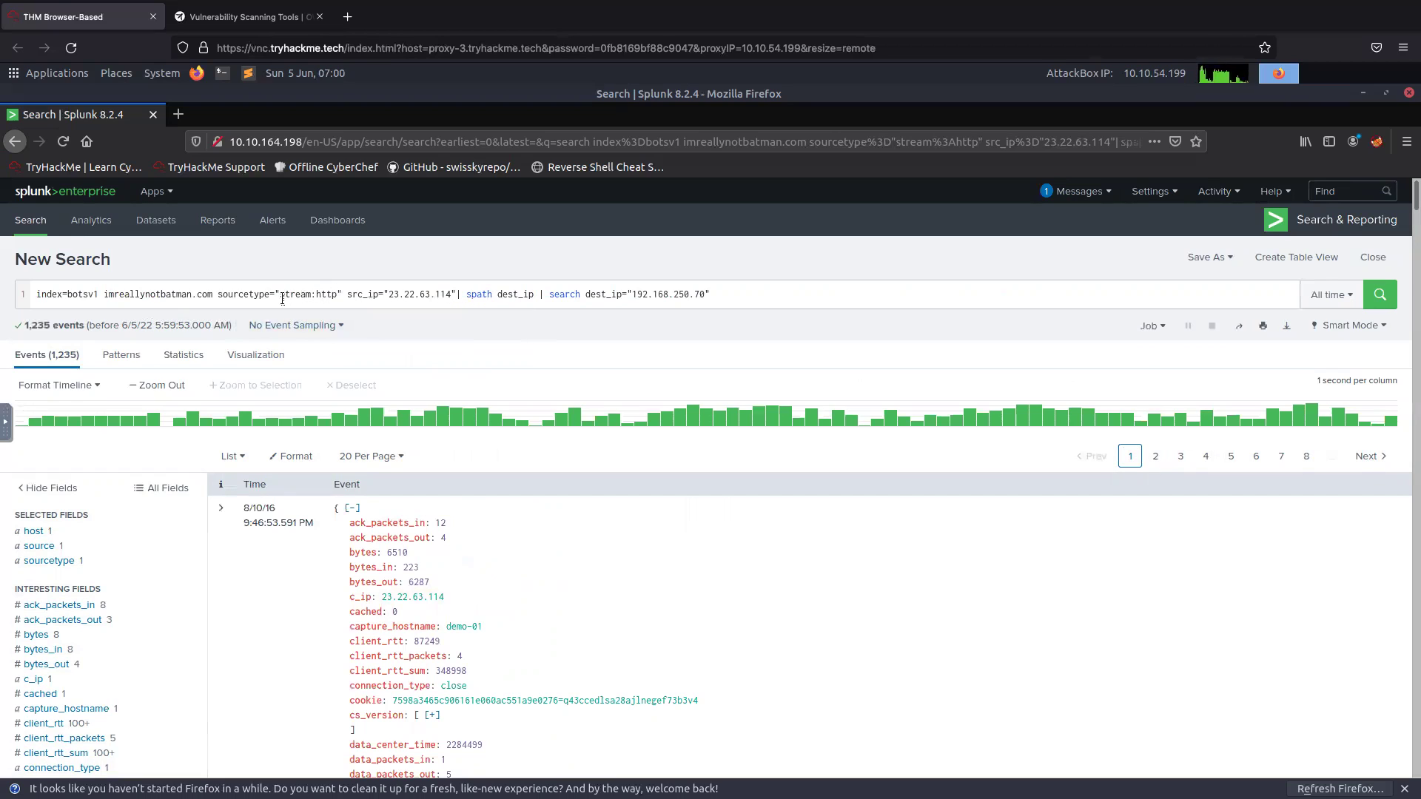
{"action": "left_click_drag", "start_coordinate": [280, 294], "coordinate": [308, 295]}
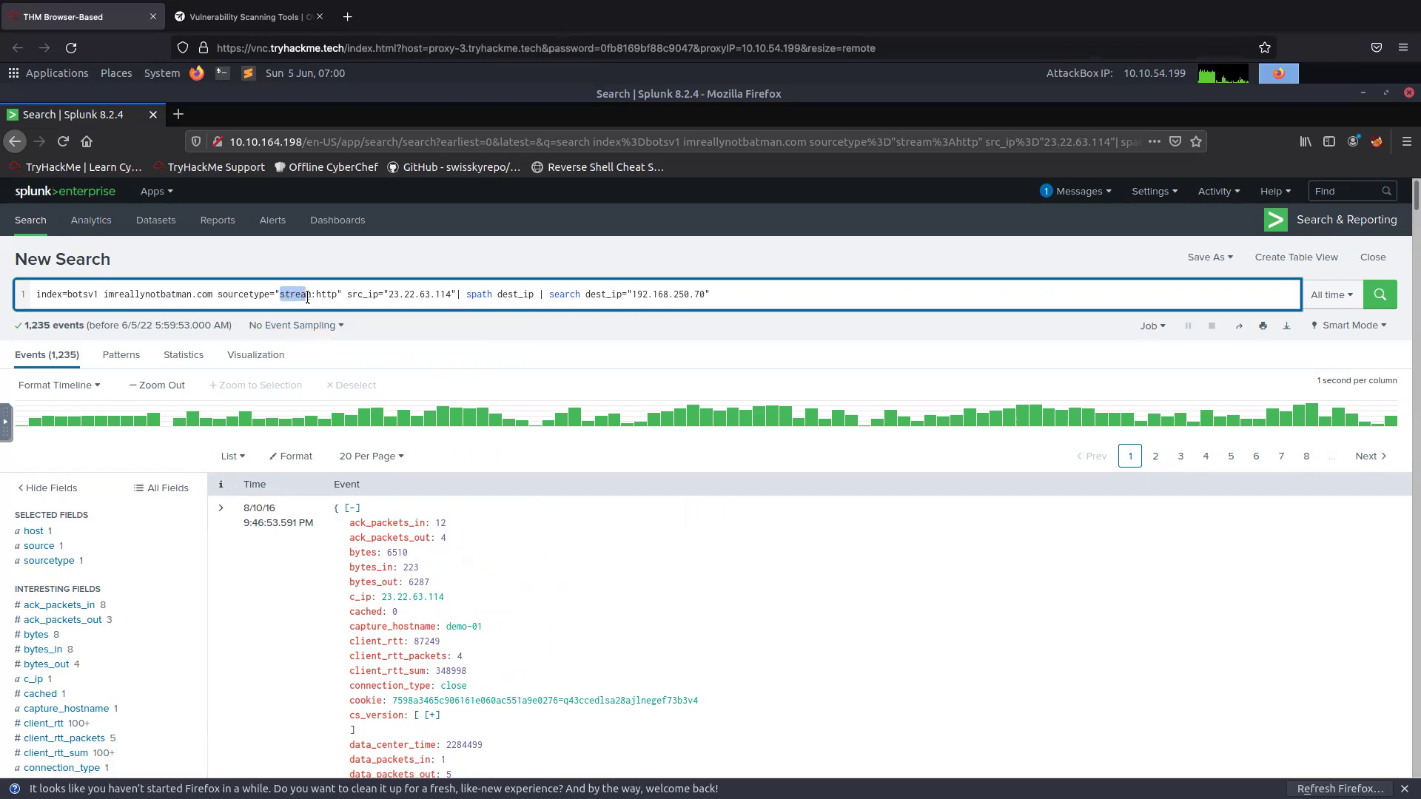
{"action": "left_click_drag", "start_coordinate": [219, 296], "coordinate": [589, 298]}
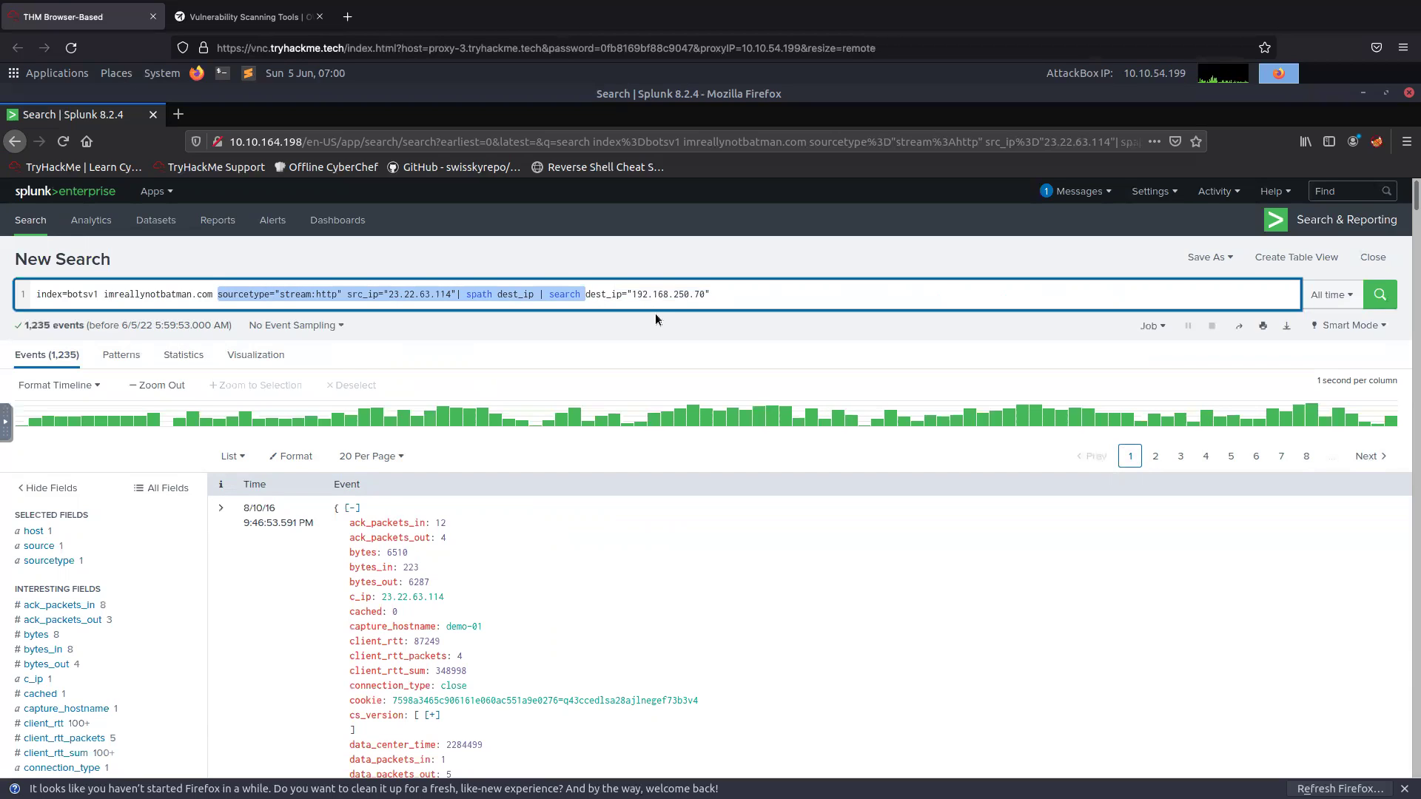
- Remove the sourcetype, src_ip and spath parts from the query and run the search for imreallynotbatman.com with dest_ip="192.168.250.70"
{"action": "key", "text": "BackSpace"}
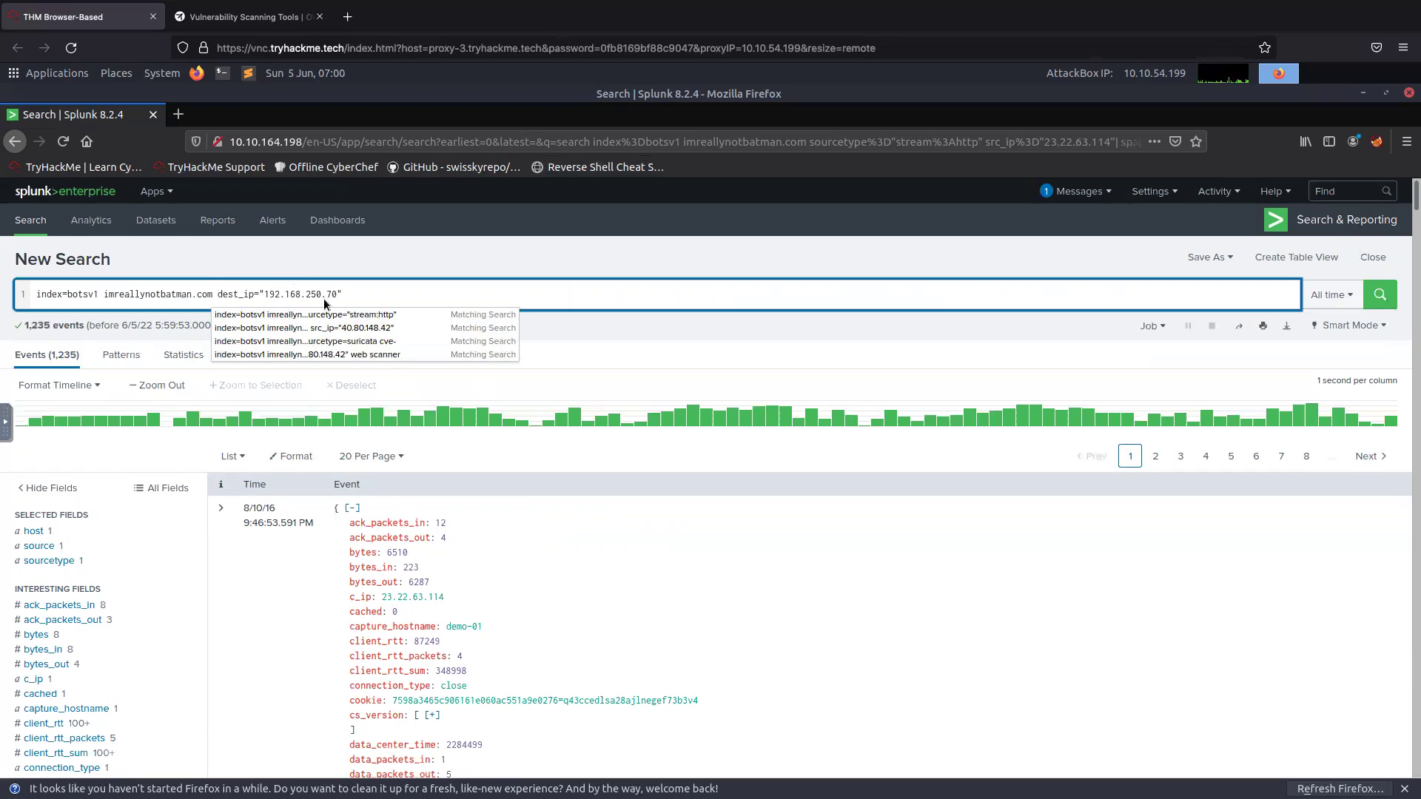
{"action": "triple_click", "coordinate": [233, 293]}
{"action": "double_click", "coordinate": [233, 293]}
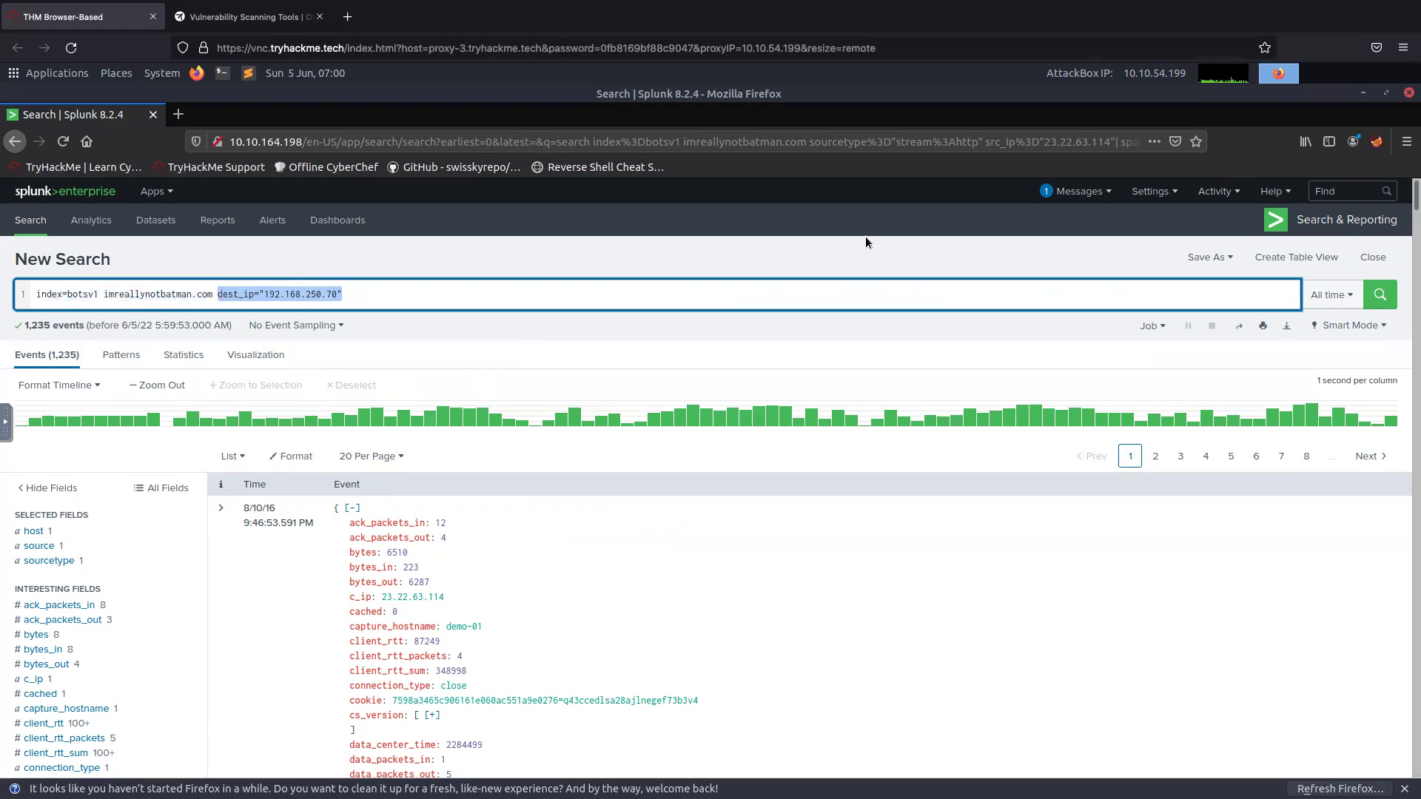
{"action": "left_click", "coordinate": [1371, 295]}
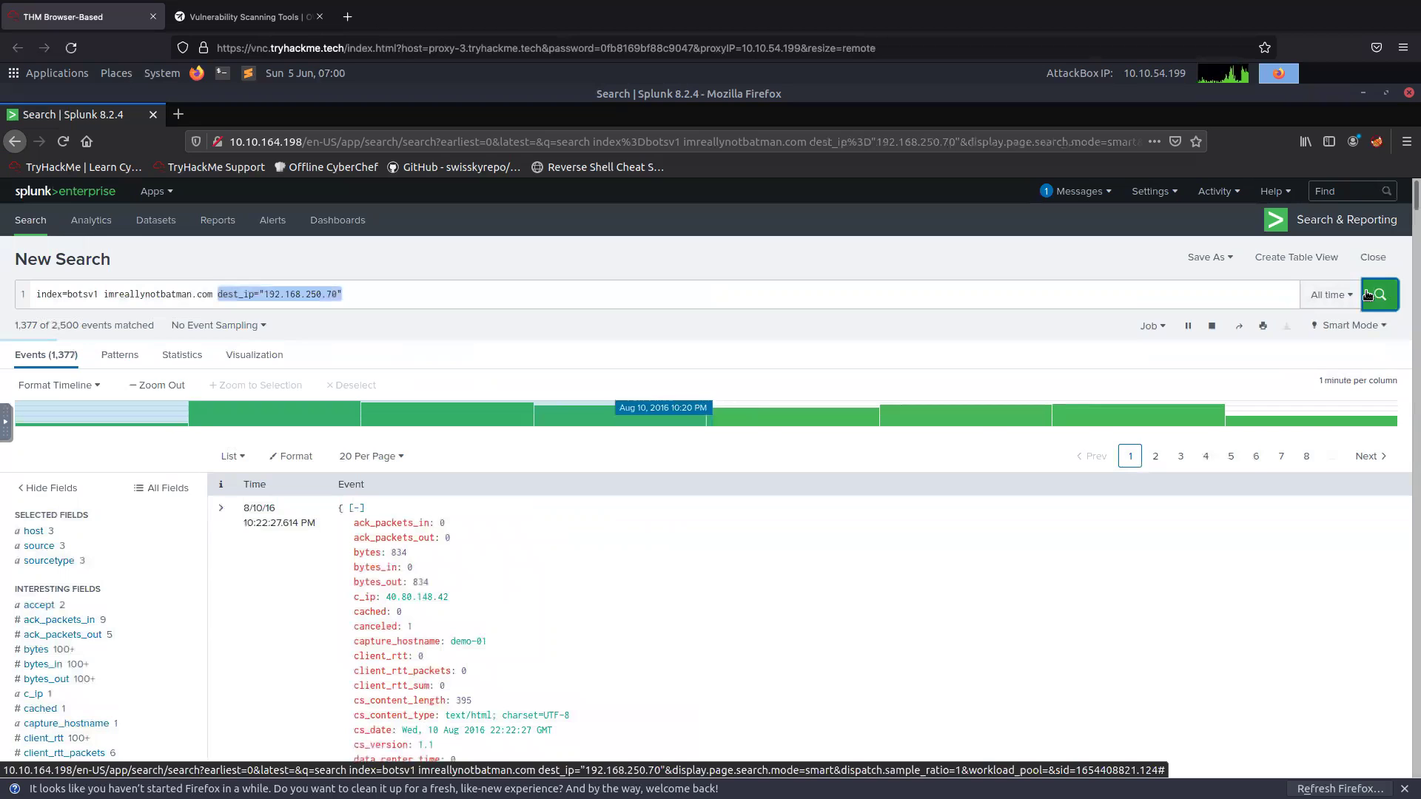
- Read through the first event's fields, including its dest_ip, src_content, src_headers and src_ip
{"action": "scroll", "coordinate": [569, 649], "scroll_direction": "down", "scroll_amount": 1}
{"action": "scroll", "coordinate": [568, 651], "scroll_direction": "down", "scroll_amount": 4}
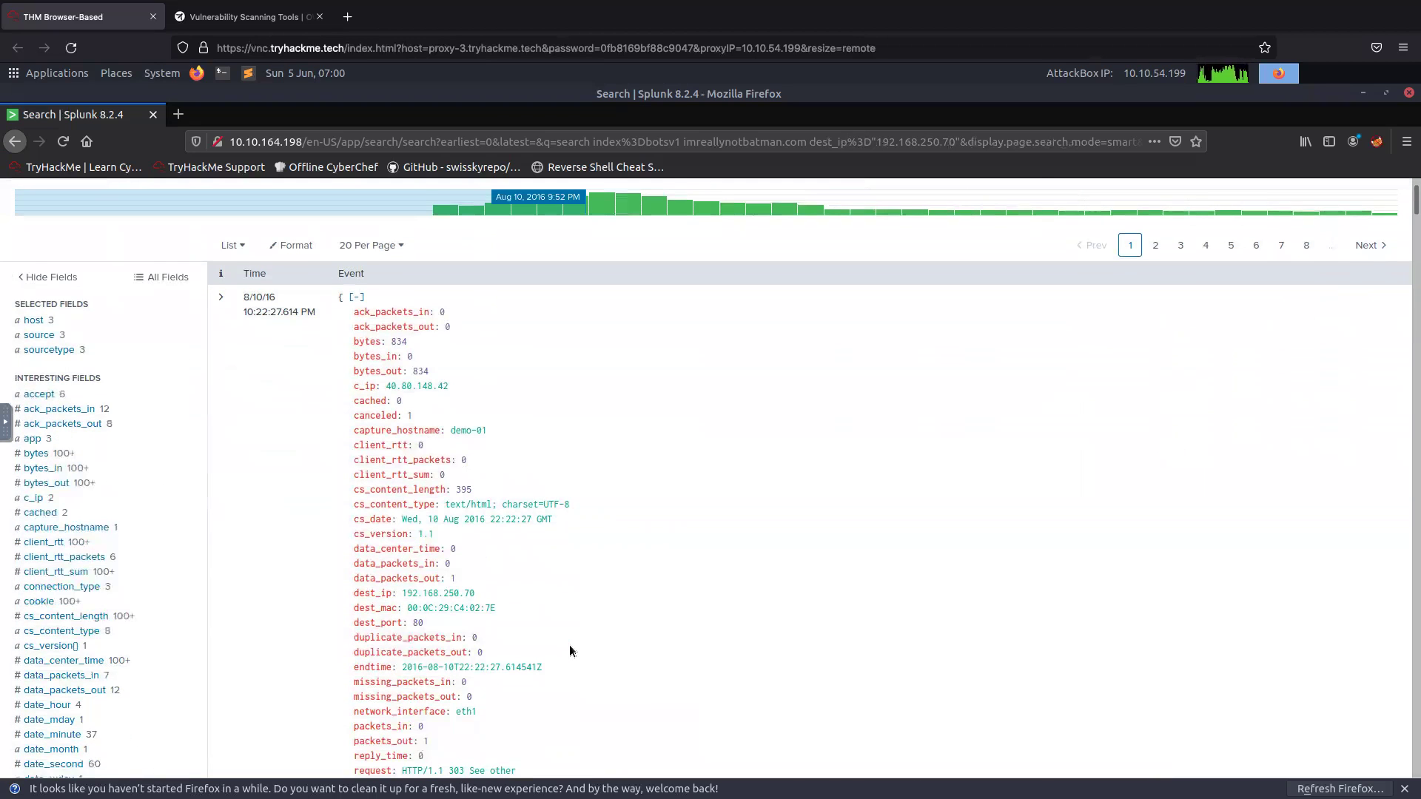
{"action": "scroll", "coordinate": [570, 650], "scroll_direction": "down", "scroll_amount": 1}
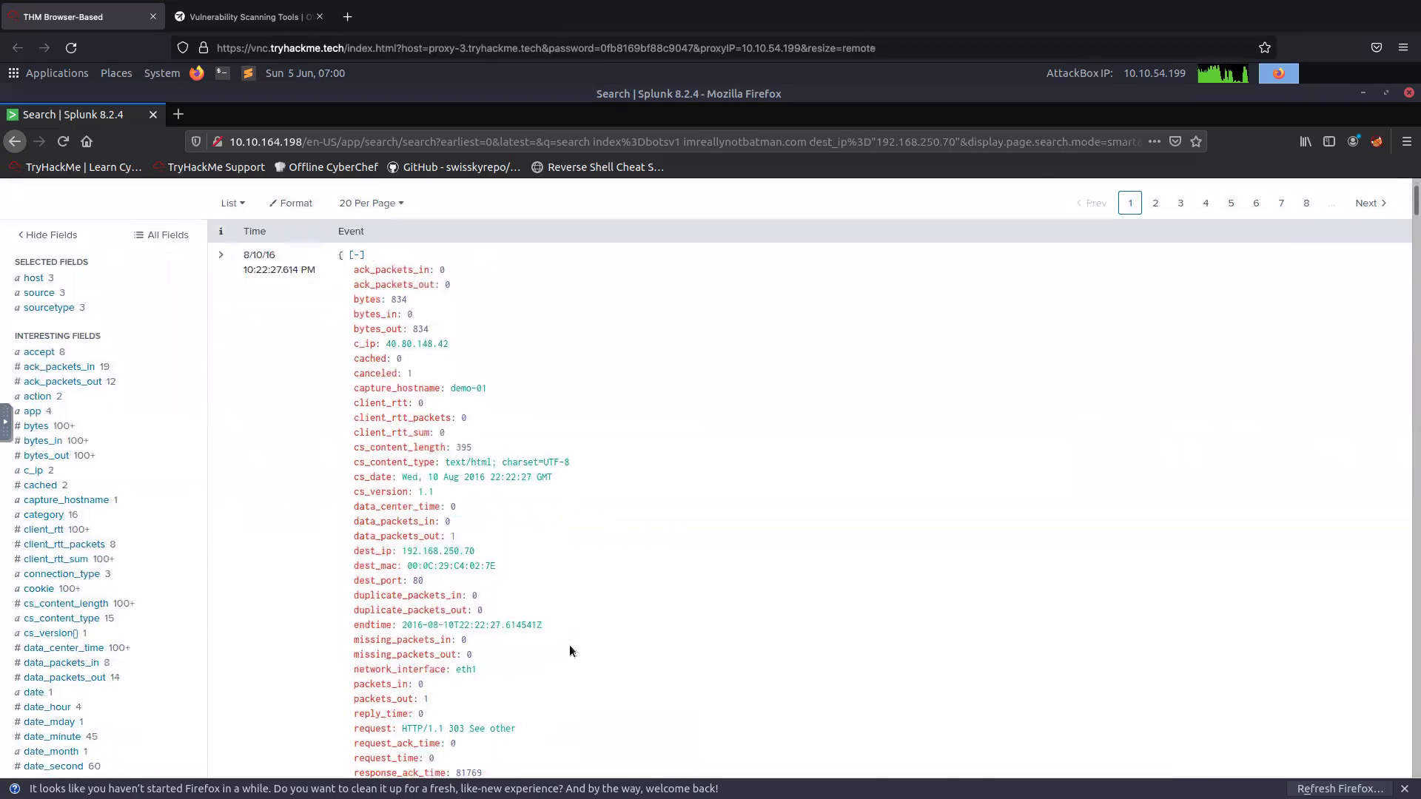
{"action": "scroll", "coordinate": [570, 650], "scroll_direction": "down", "scroll_amount": 2}
{"action": "scroll", "coordinate": [376, 629], "scroll_direction": "down", "scroll_amount": 1}
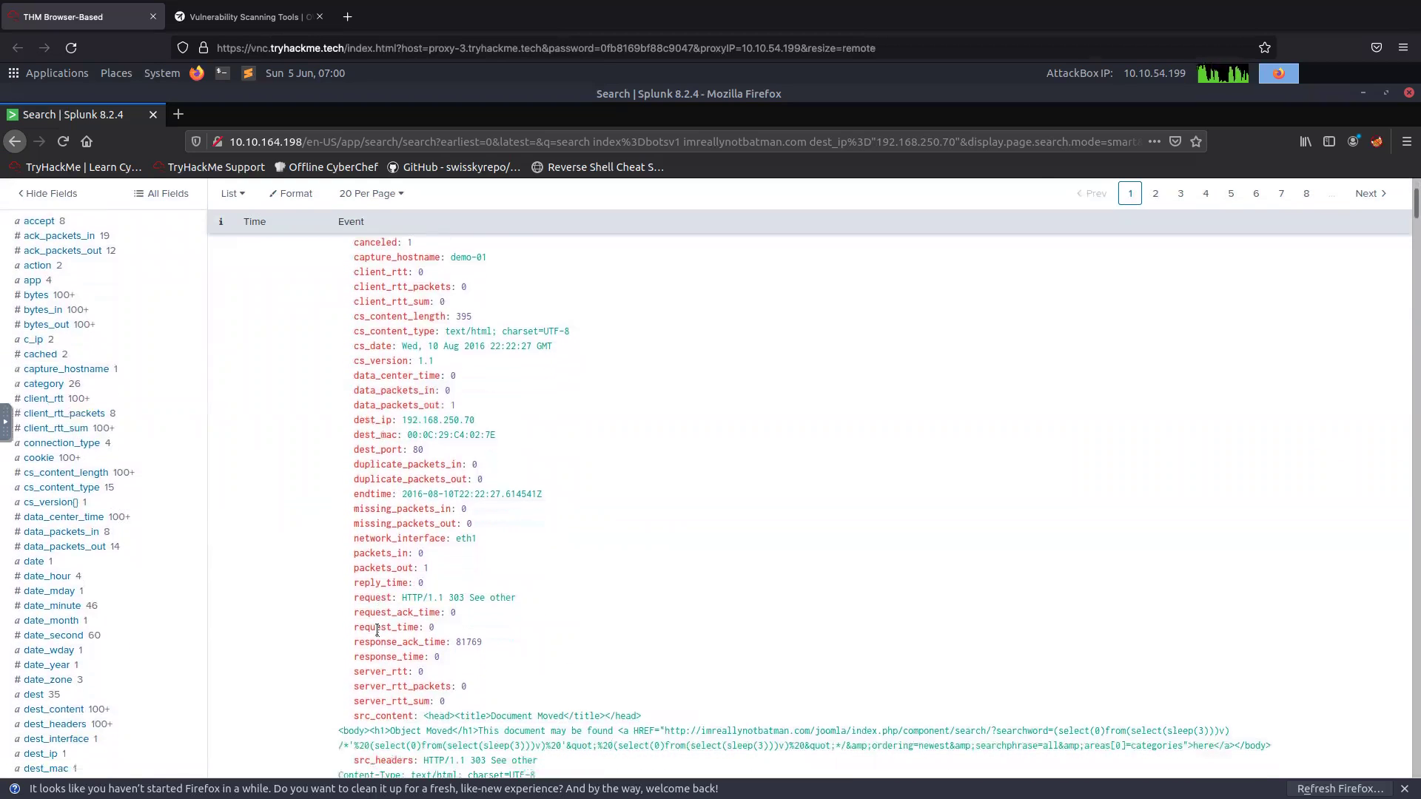
{"action": "scroll", "coordinate": [377, 629], "scroll_direction": "down", "scroll_amount": 3}
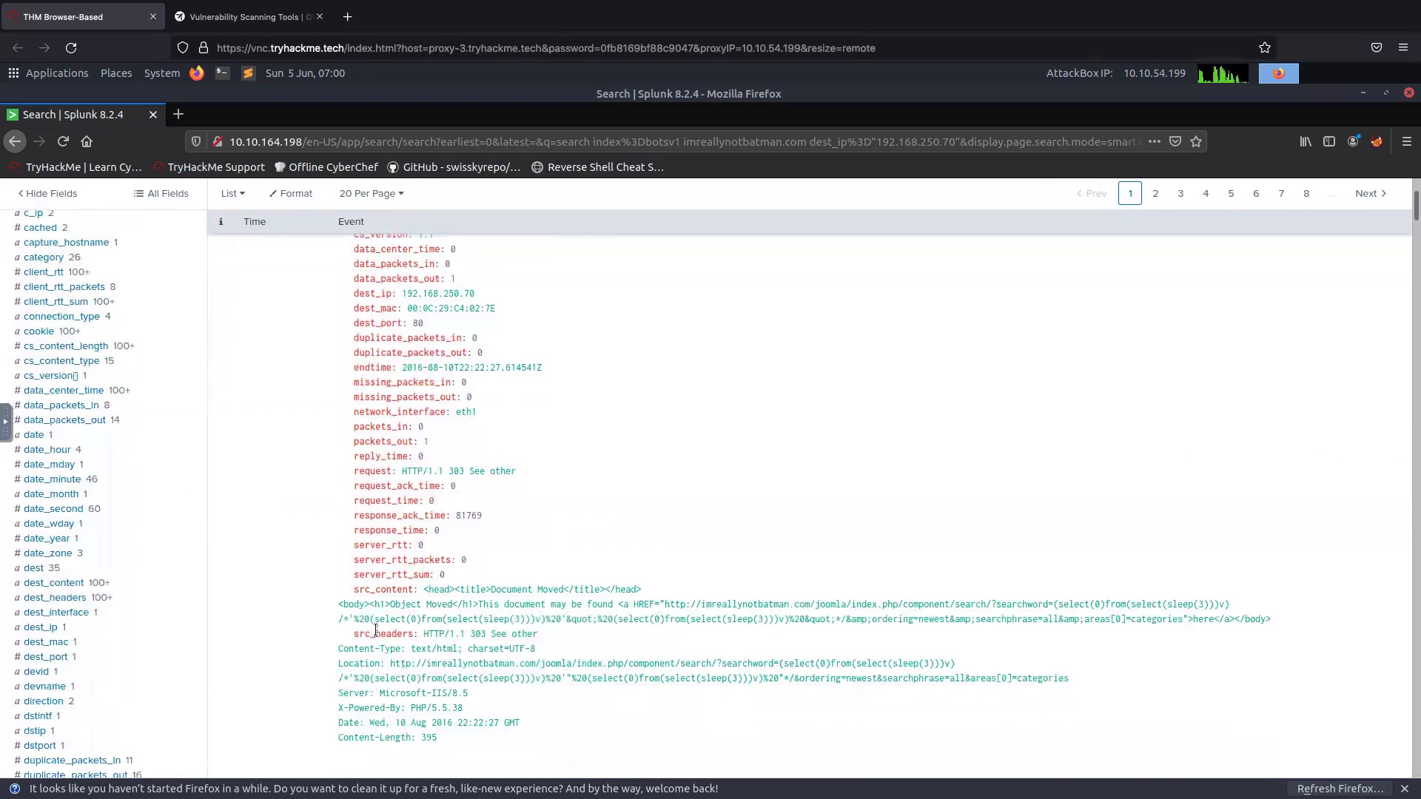
{"action": "scroll", "coordinate": [376, 629], "scroll_direction": "down", "scroll_amount": 2}
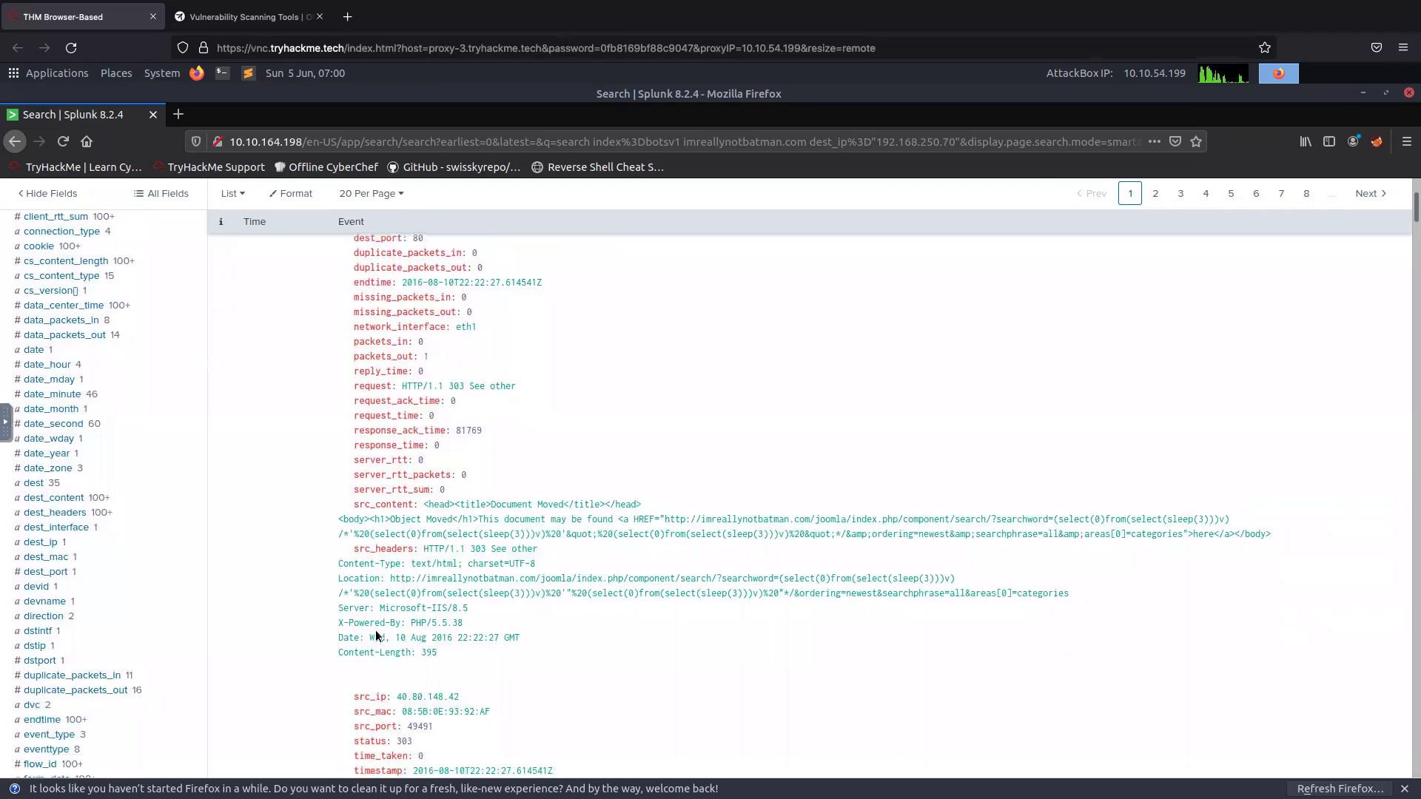
{"action": "scroll", "coordinate": [376, 635], "scroll_direction": "down", "scroll_amount": 2}
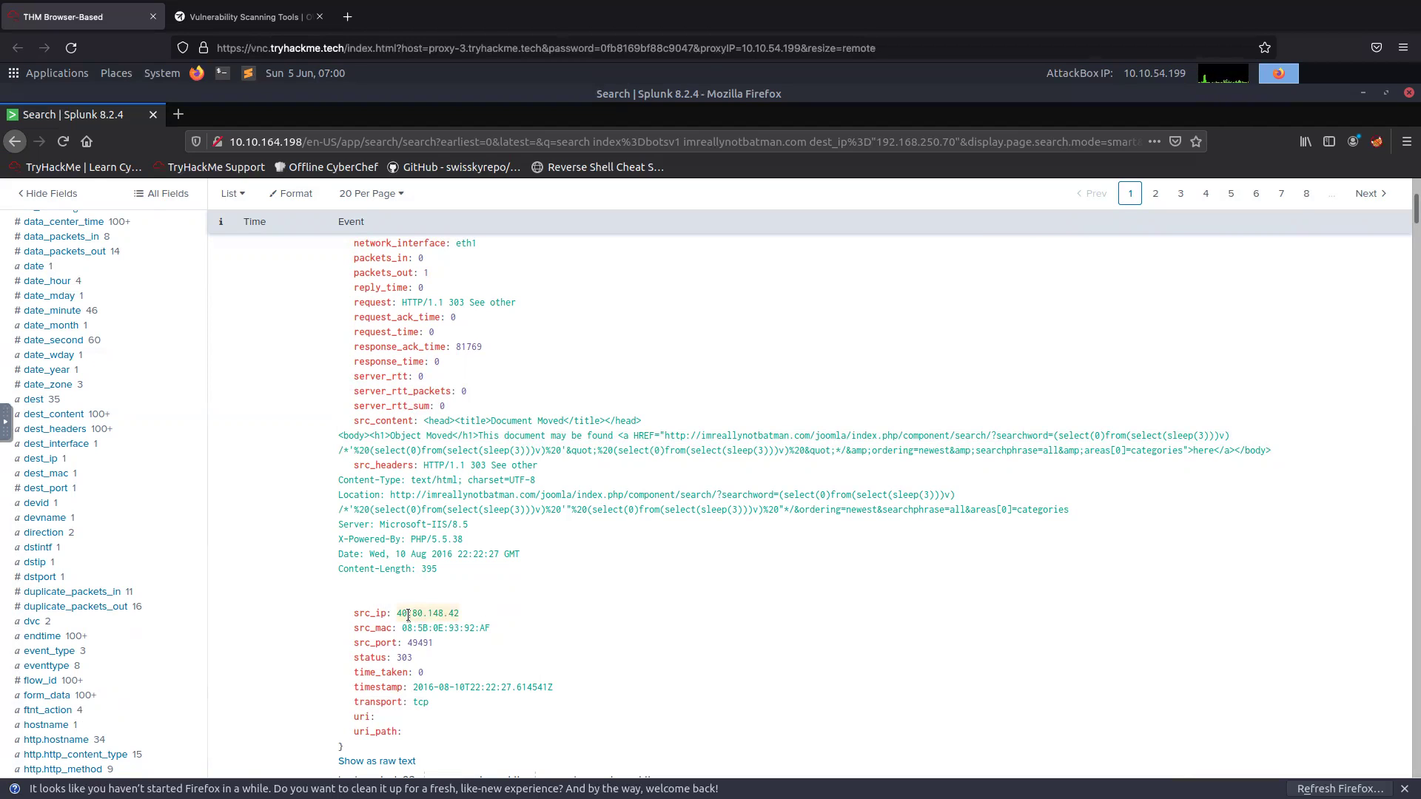
{"action": "scroll", "coordinate": [409, 616], "scroll_direction": "down", "scroll_amount": 2}
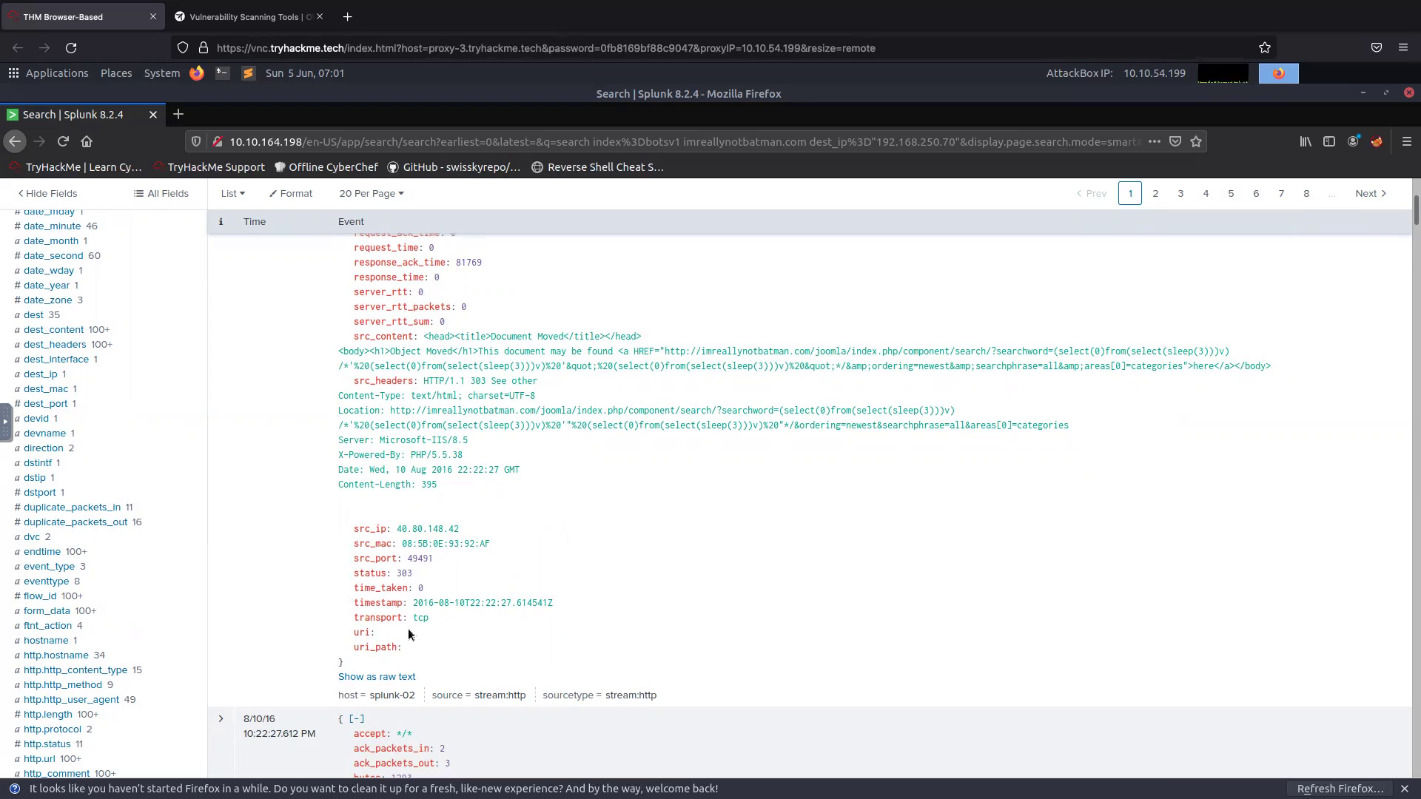
{"action": "scroll", "coordinate": [408, 632], "scroll_direction": "down", "scroll_amount": 1}
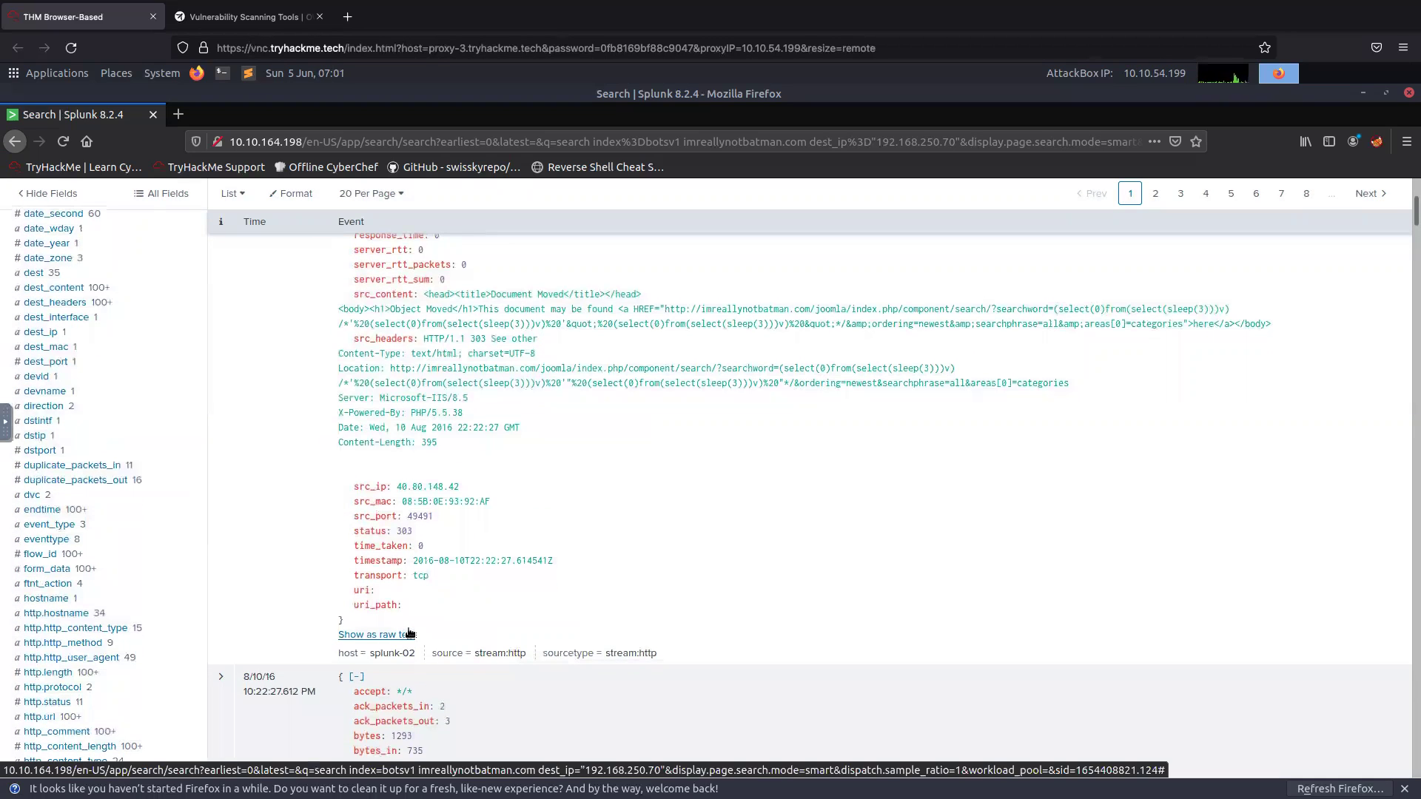
- Examine the second event's dest_content, form_data, HTTP fields, src_headers and src_ip for traces of the scanner and attacker
{"action": "scroll", "coordinate": [409, 635], "scroll_direction": "down", "scroll_amount": 5}
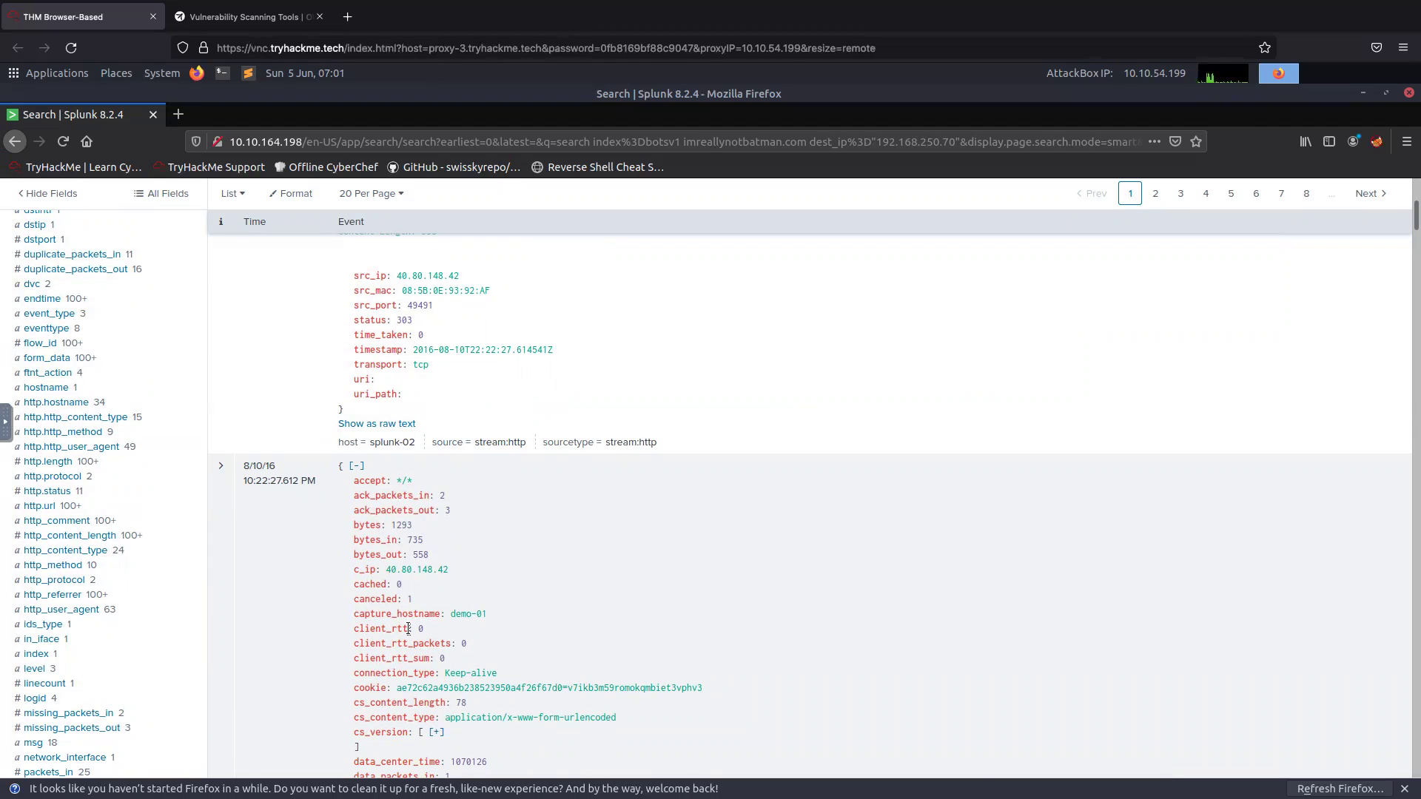
{"action": "scroll", "coordinate": [408, 628], "scroll_direction": "down", "scroll_amount": 3}
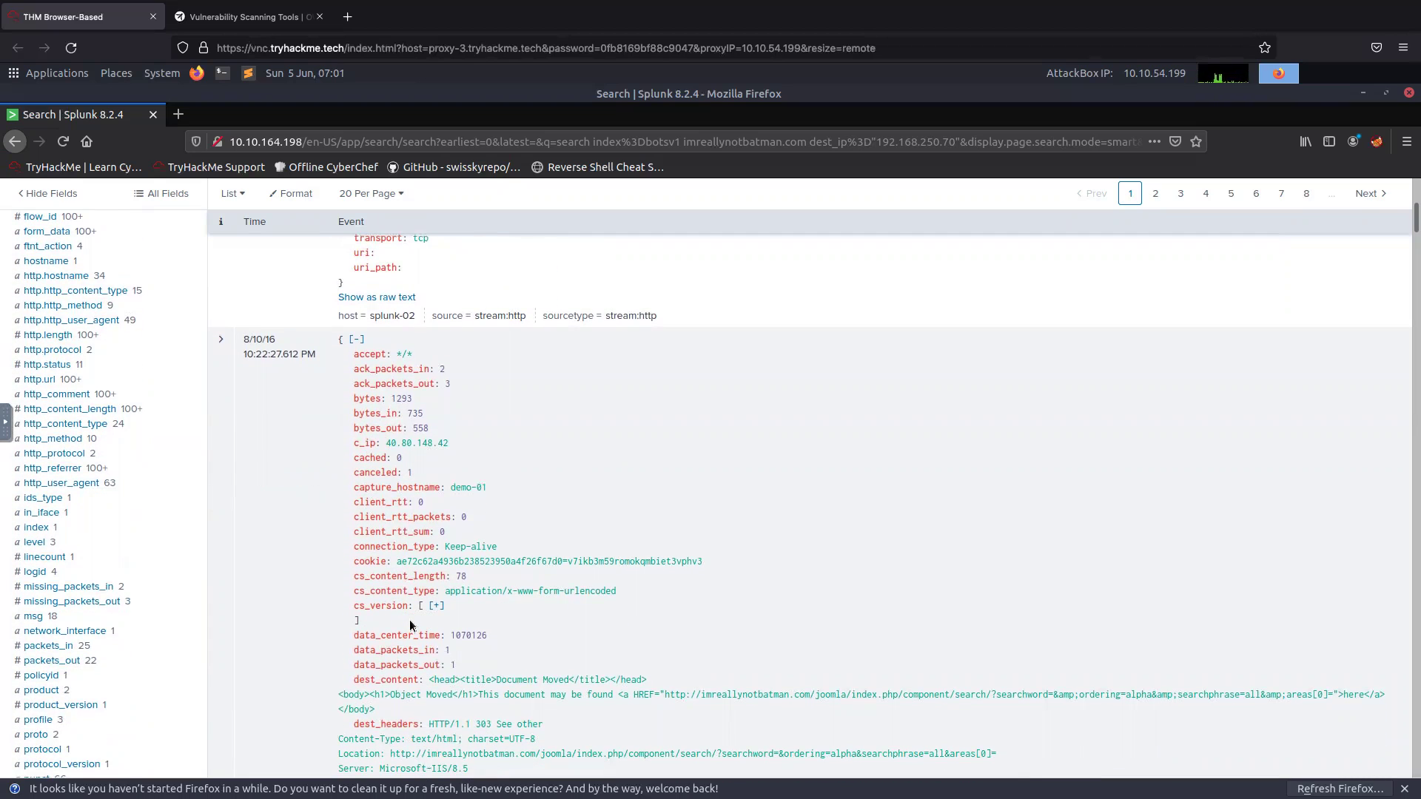
{"action": "scroll", "coordinate": [405, 629], "scroll_direction": "down", "scroll_amount": 2}
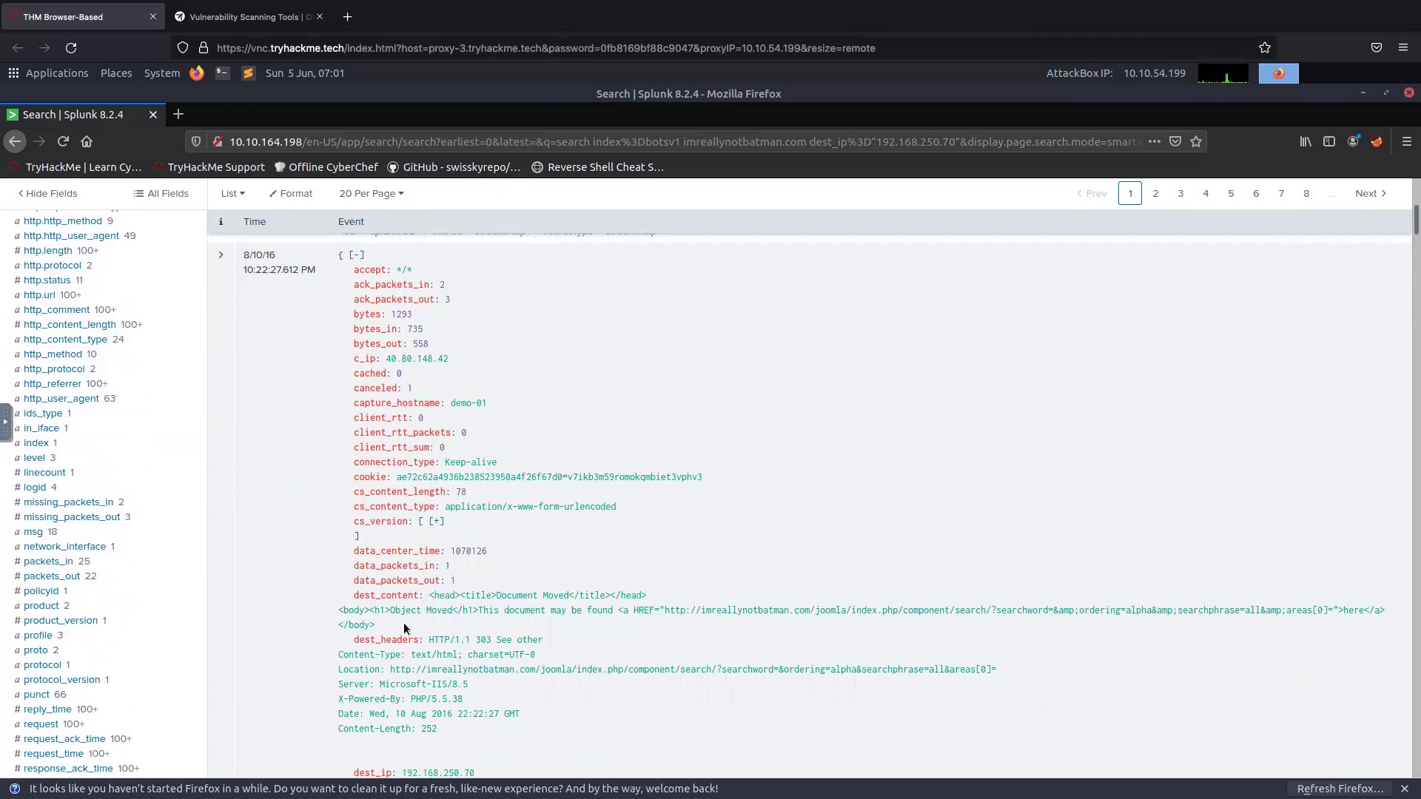
{"action": "scroll", "coordinate": [404, 628], "scroll_direction": "down", "scroll_amount": 2}
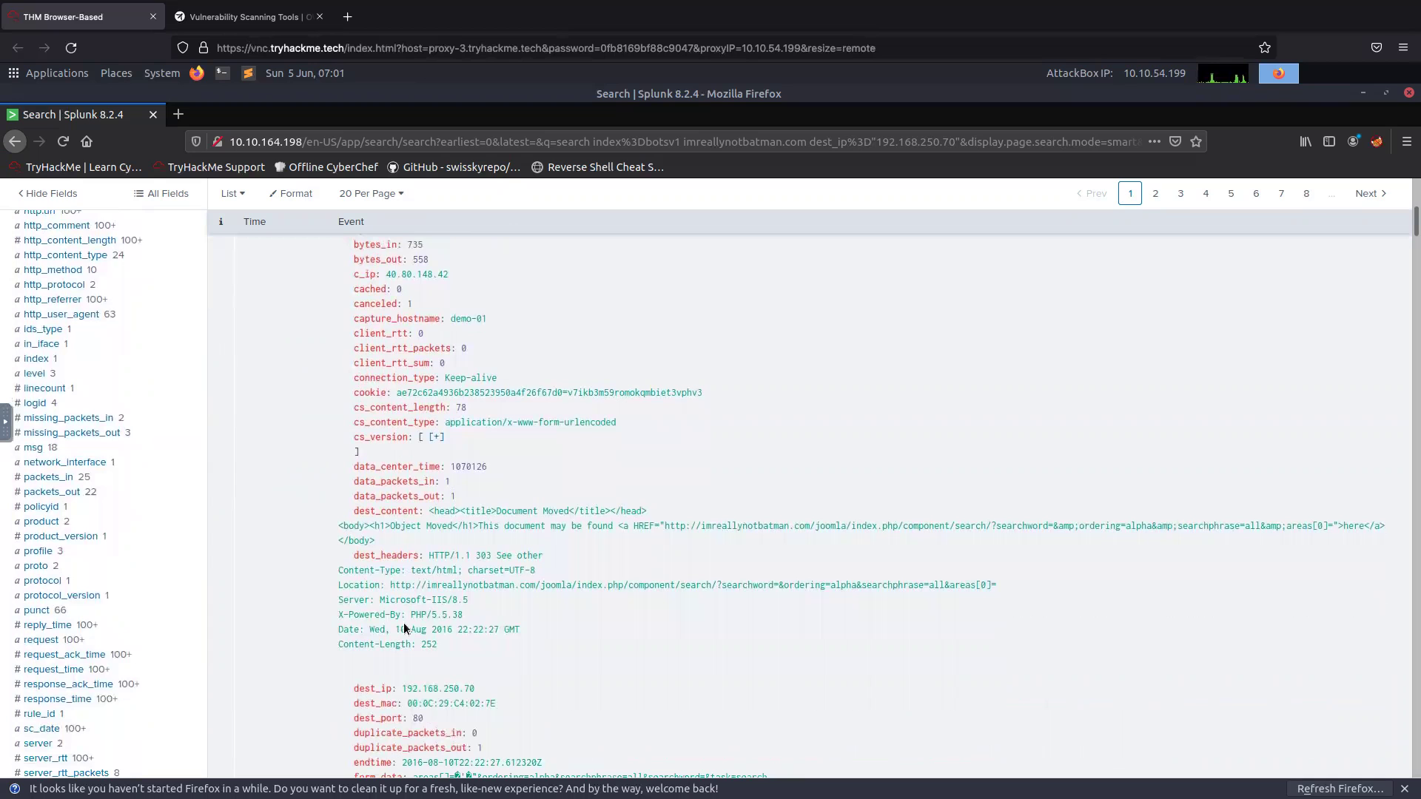
{"action": "scroll", "coordinate": [404, 628], "scroll_direction": "down", "scroll_amount": 4}
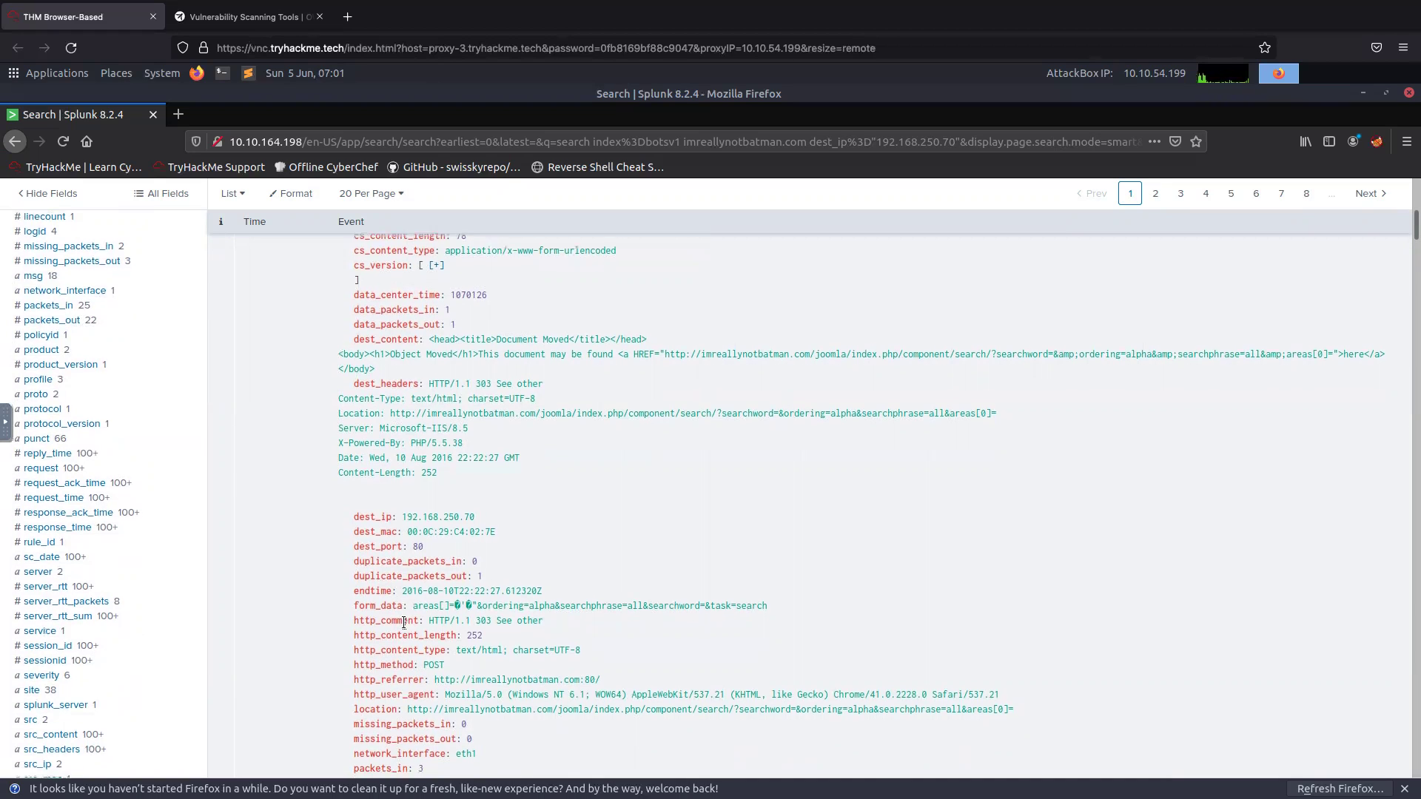
{"action": "scroll", "coordinate": [404, 623], "scroll_direction": "down", "scroll_amount": 2}
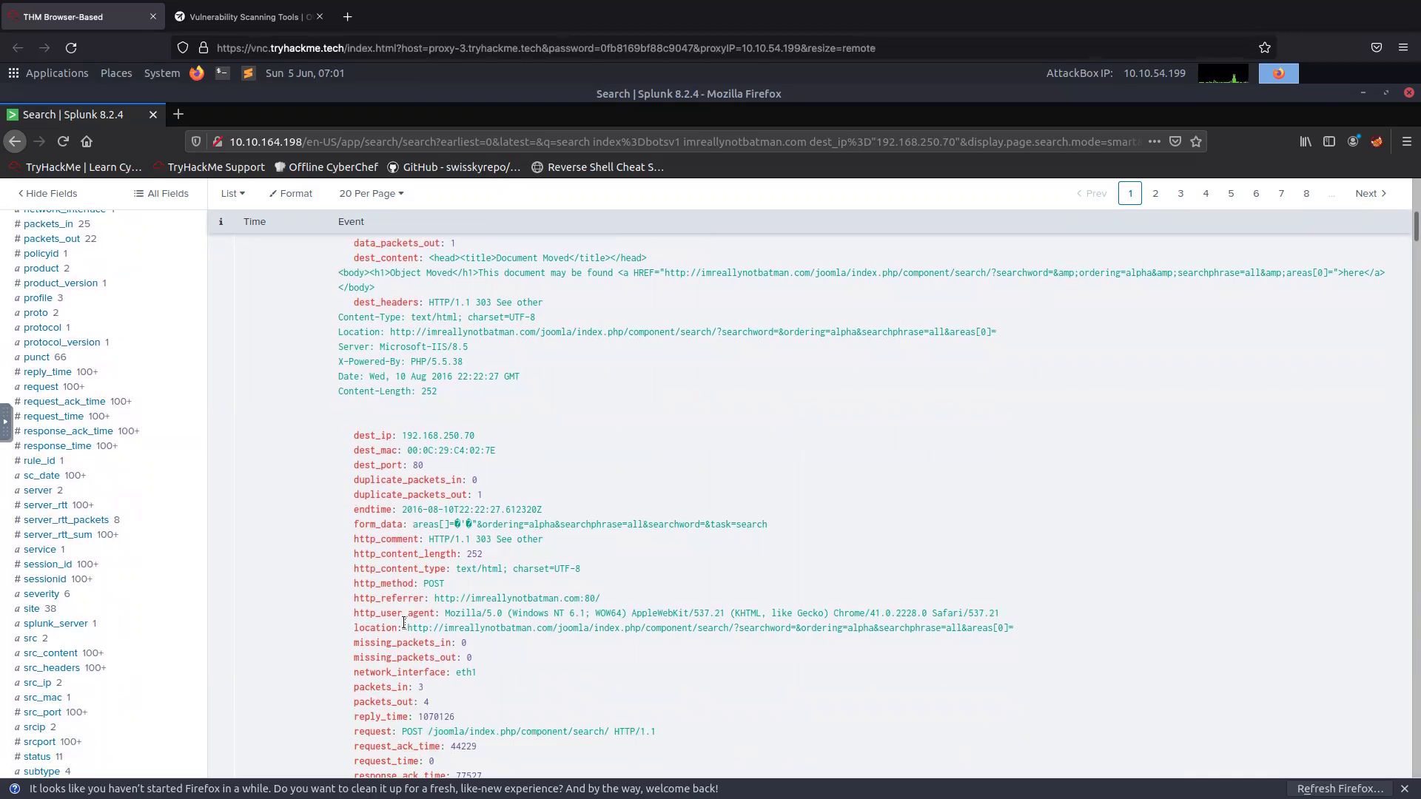
{"action": "scroll", "coordinate": [404, 623], "scroll_direction": "down", "scroll_amount": 3}
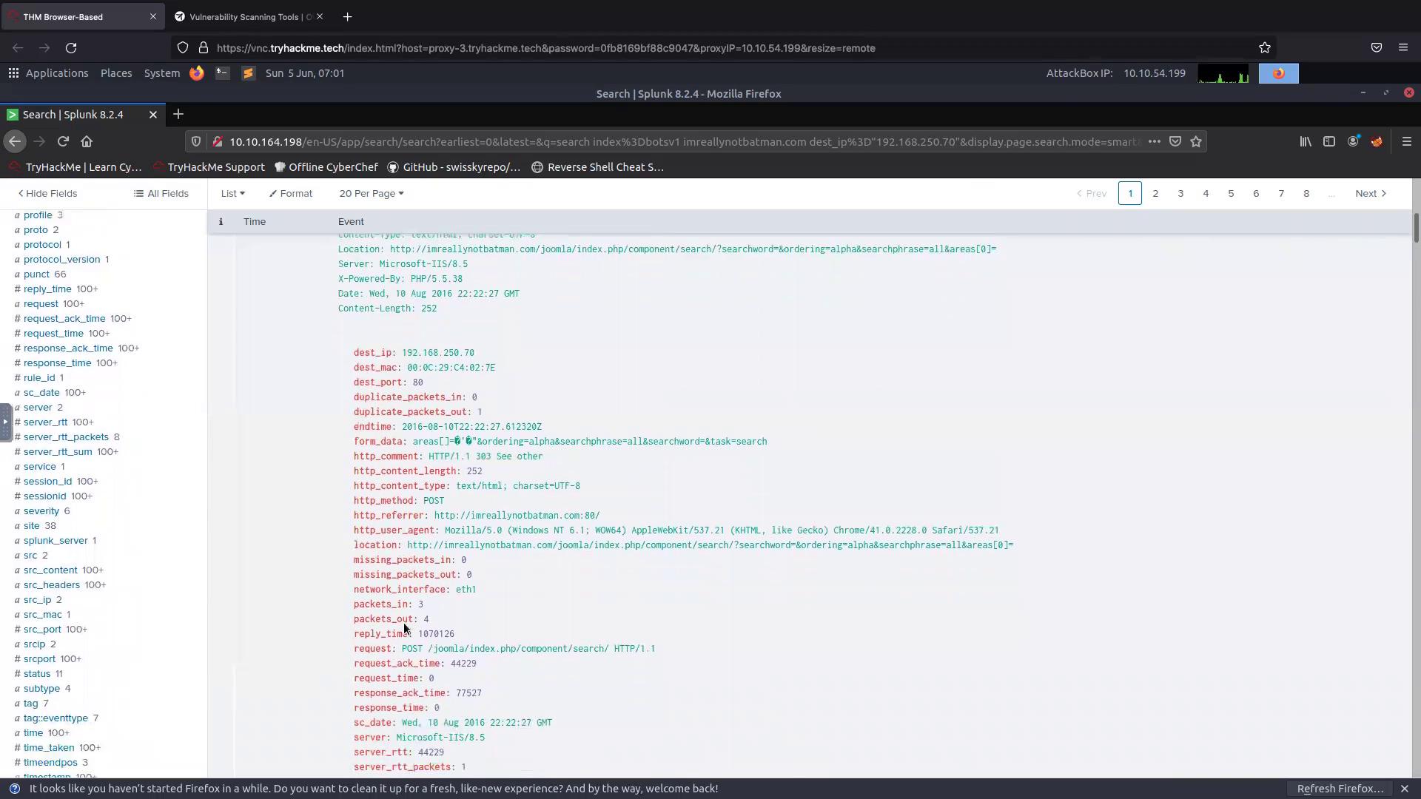
{"action": "scroll", "coordinate": [404, 623], "scroll_direction": "down", "scroll_amount": 1}
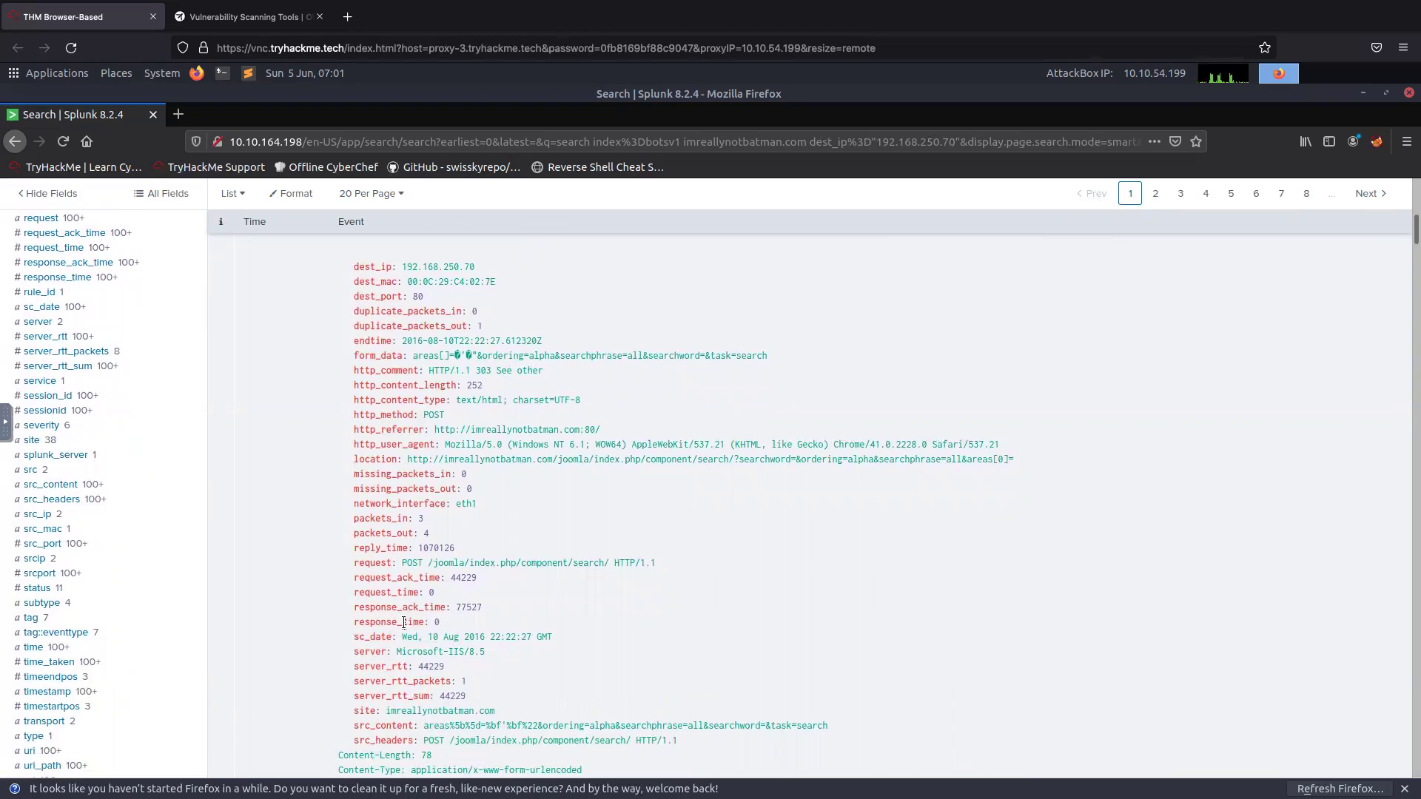
{"action": "scroll", "coordinate": [404, 623], "scroll_direction": "down", "scroll_amount": 2}
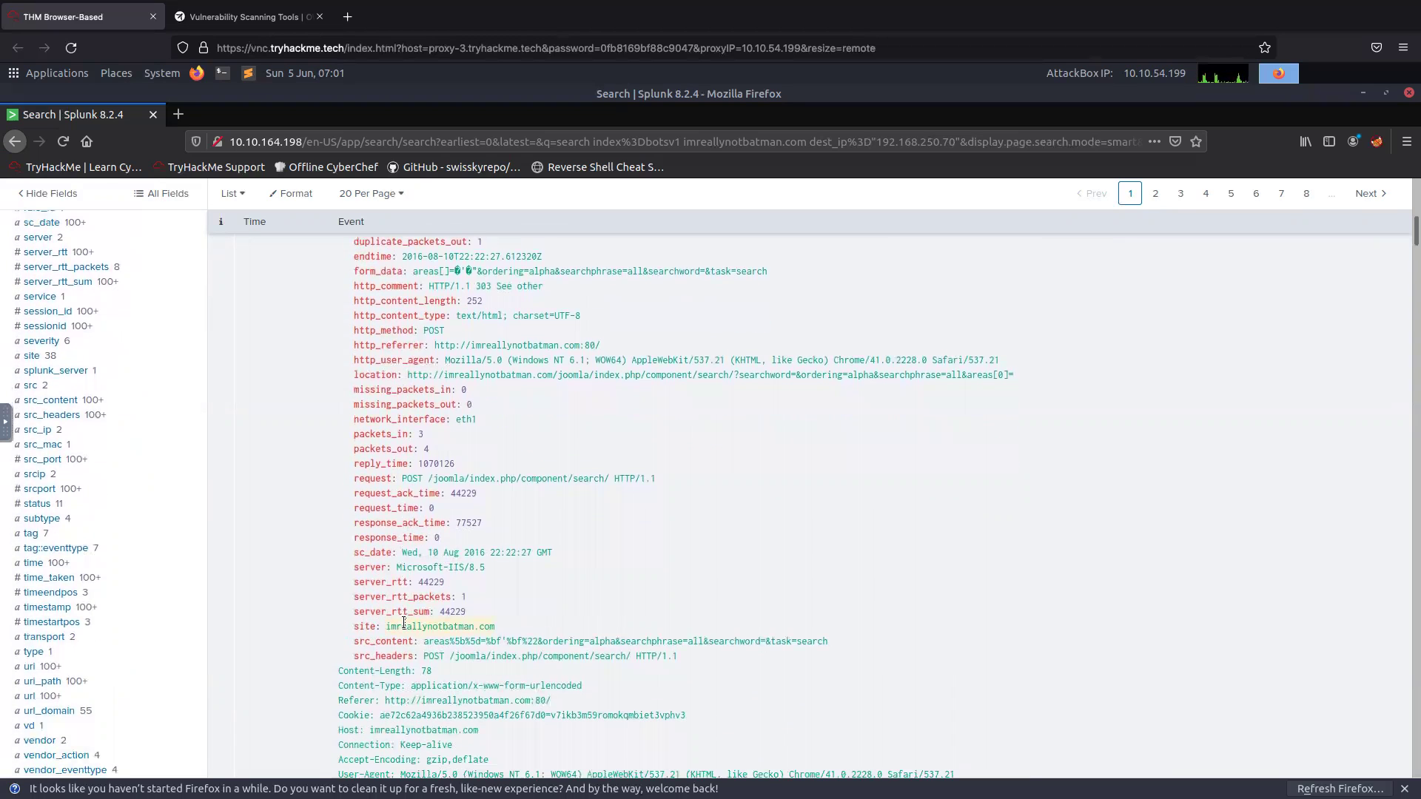
{"action": "scroll", "coordinate": [404, 623], "scroll_direction": "down", "scroll_amount": 3}
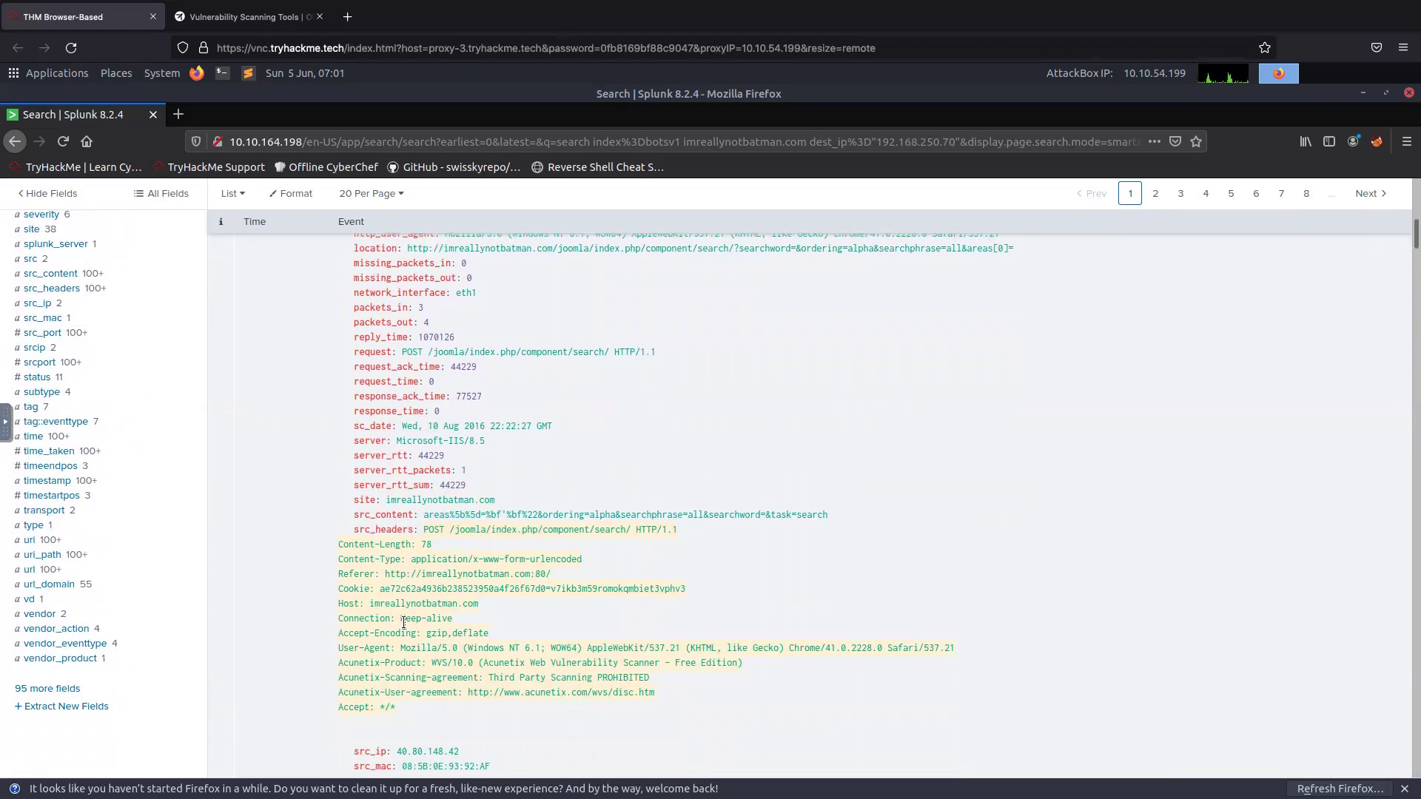
{"action": "scroll", "coordinate": [404, 623], "scroll_direction": "down", "scroll_amount": 4}
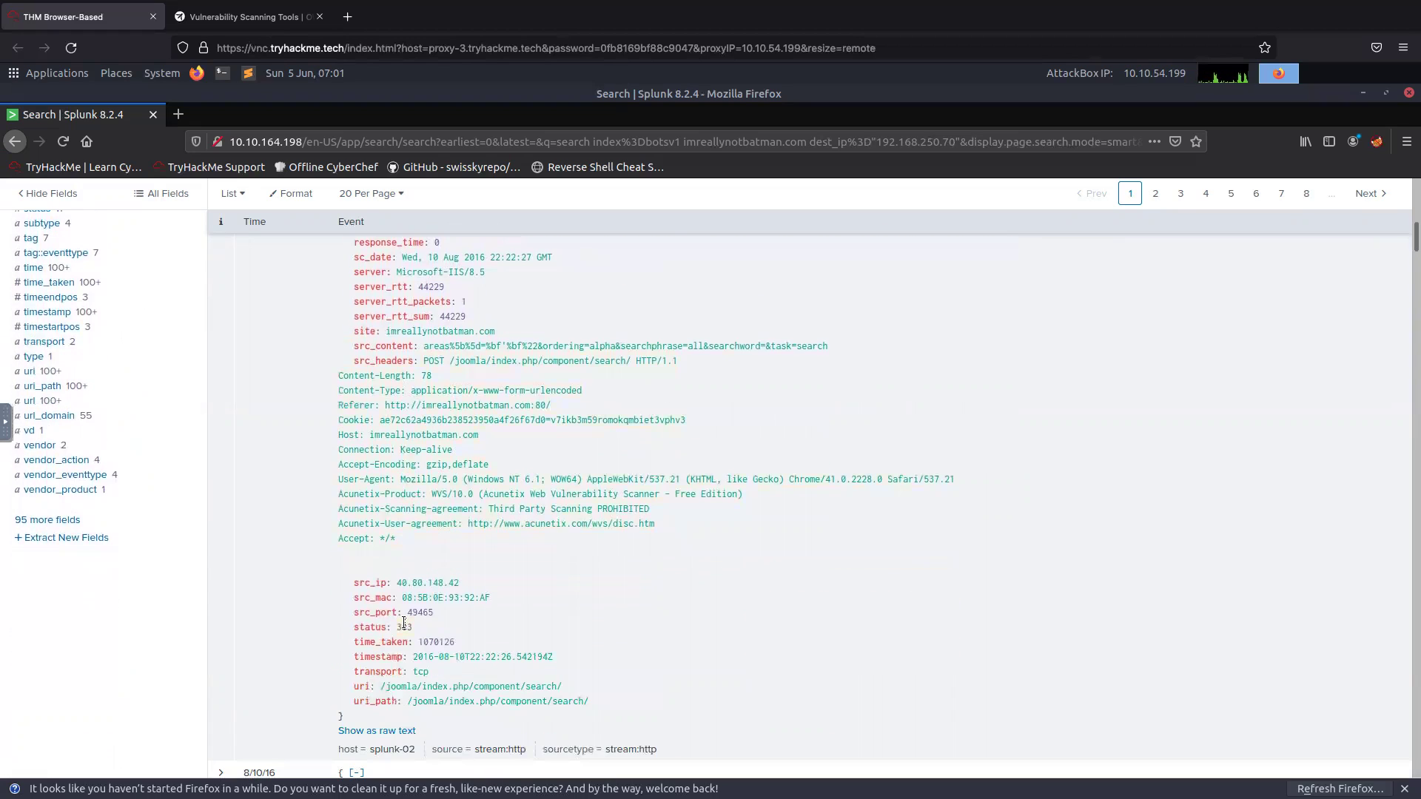
- Check the third event's c_ip, dest_content and dest_headers, and highlight the word Acunetix in the Acunetix-Product header
{"action": "scroll", "coordinate": [404, 623], "scroll_direction": "down", "scroll_amount": 5}
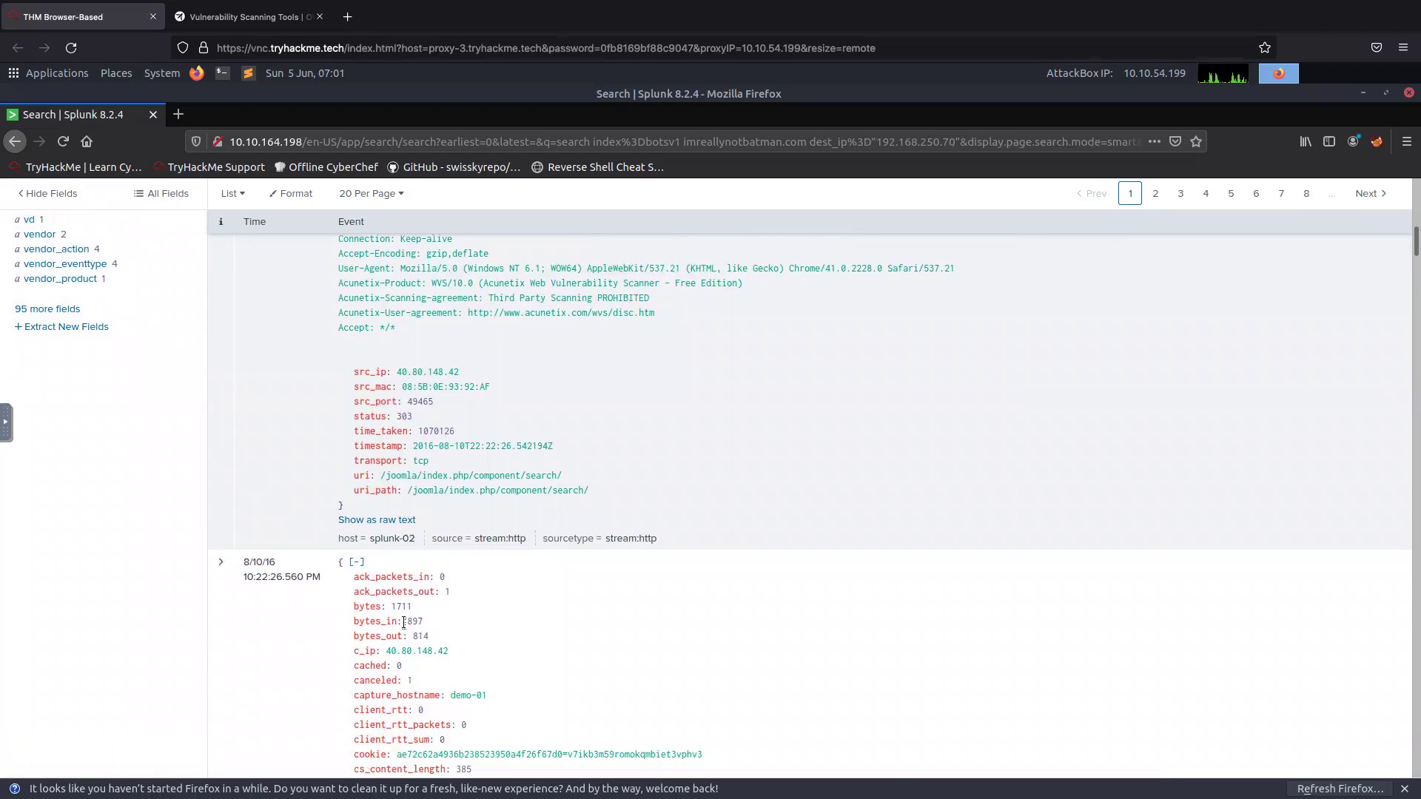
{"action": "scroll", "coordinate": [404, 623], "scroll_direction": "down", "scroll_amount": 6}
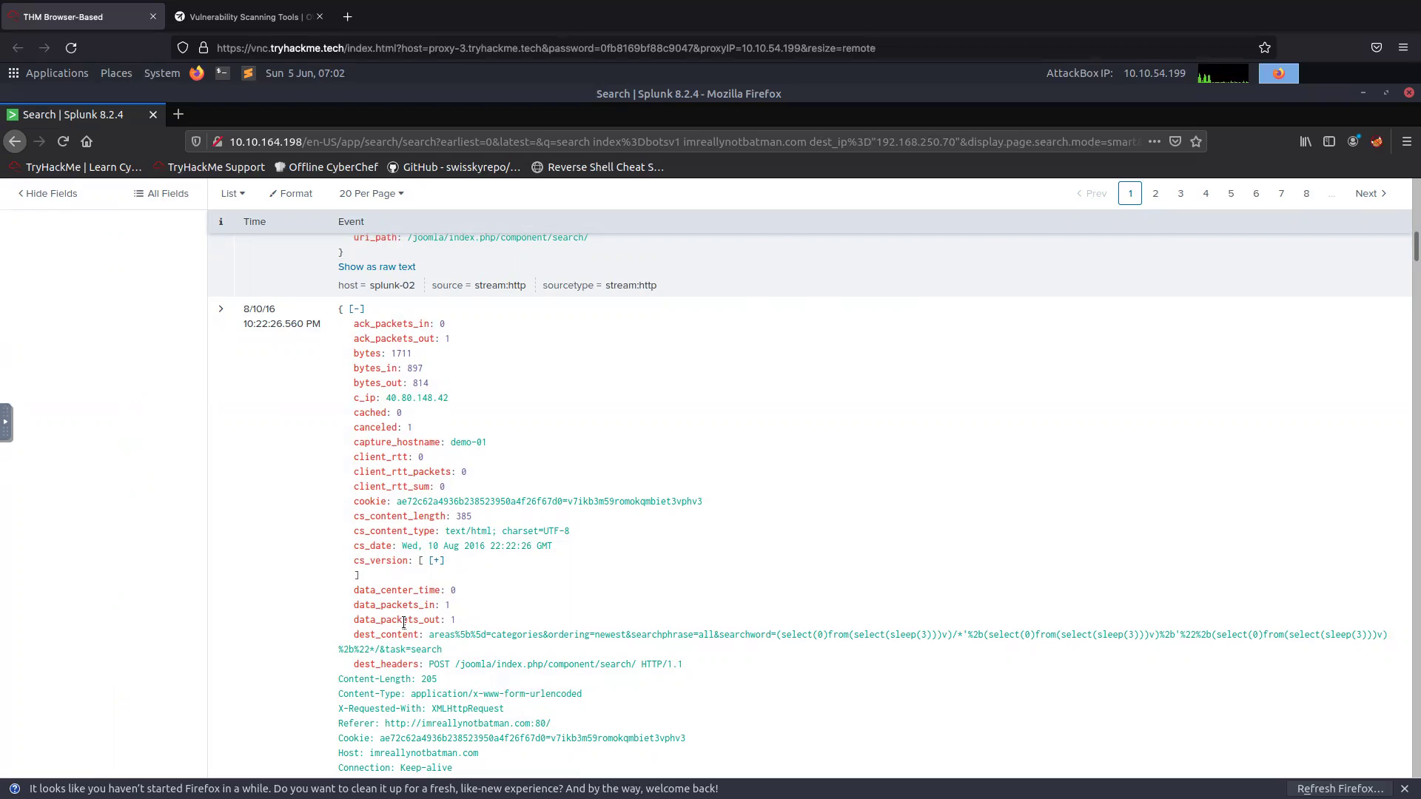
{"action": "scroll", "coordinate": [404, 623], "scroll_direction": "down", "scroll_amount": 2}
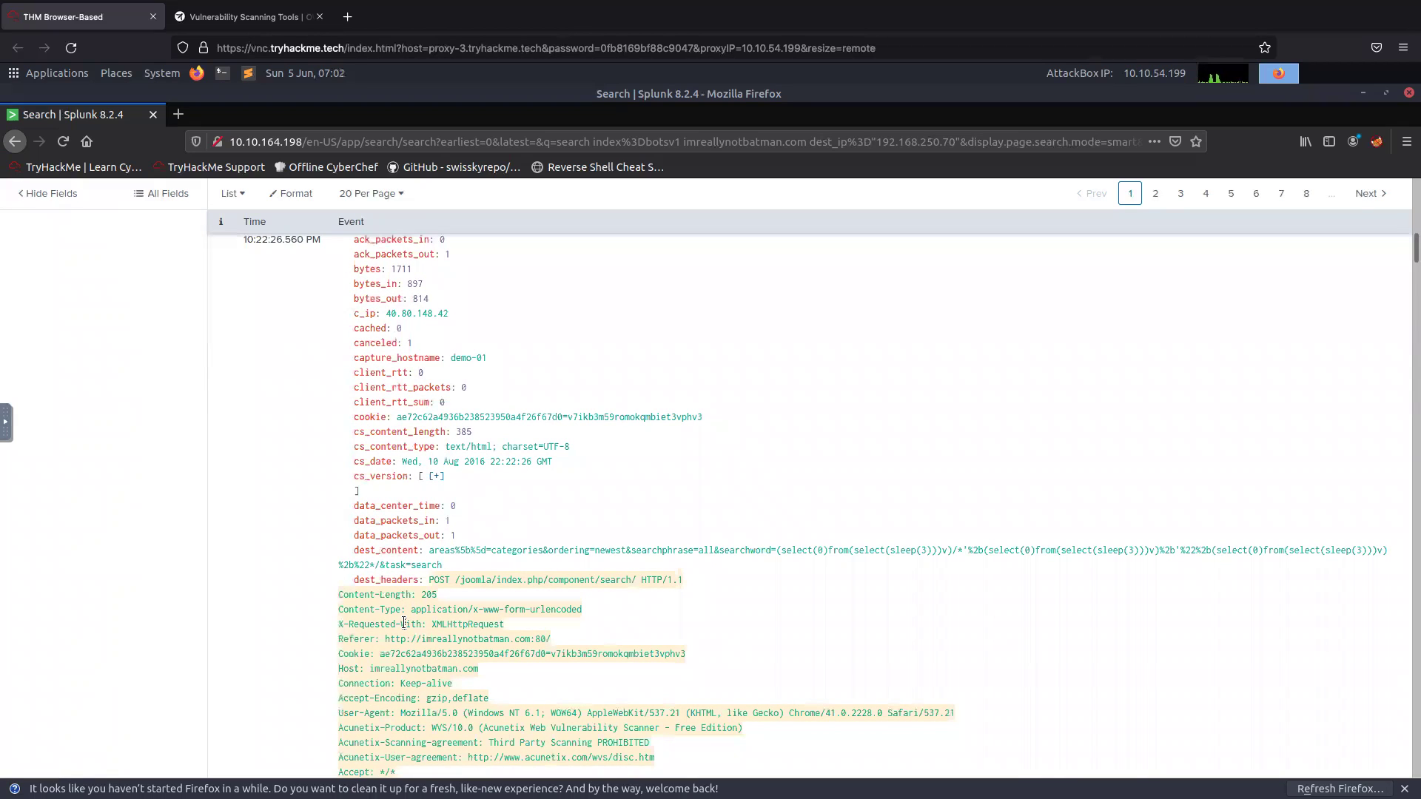
{"action": "scroll", "coordinate": [404, 623], "scroll_direction": "down", "scroll_amount": 2}
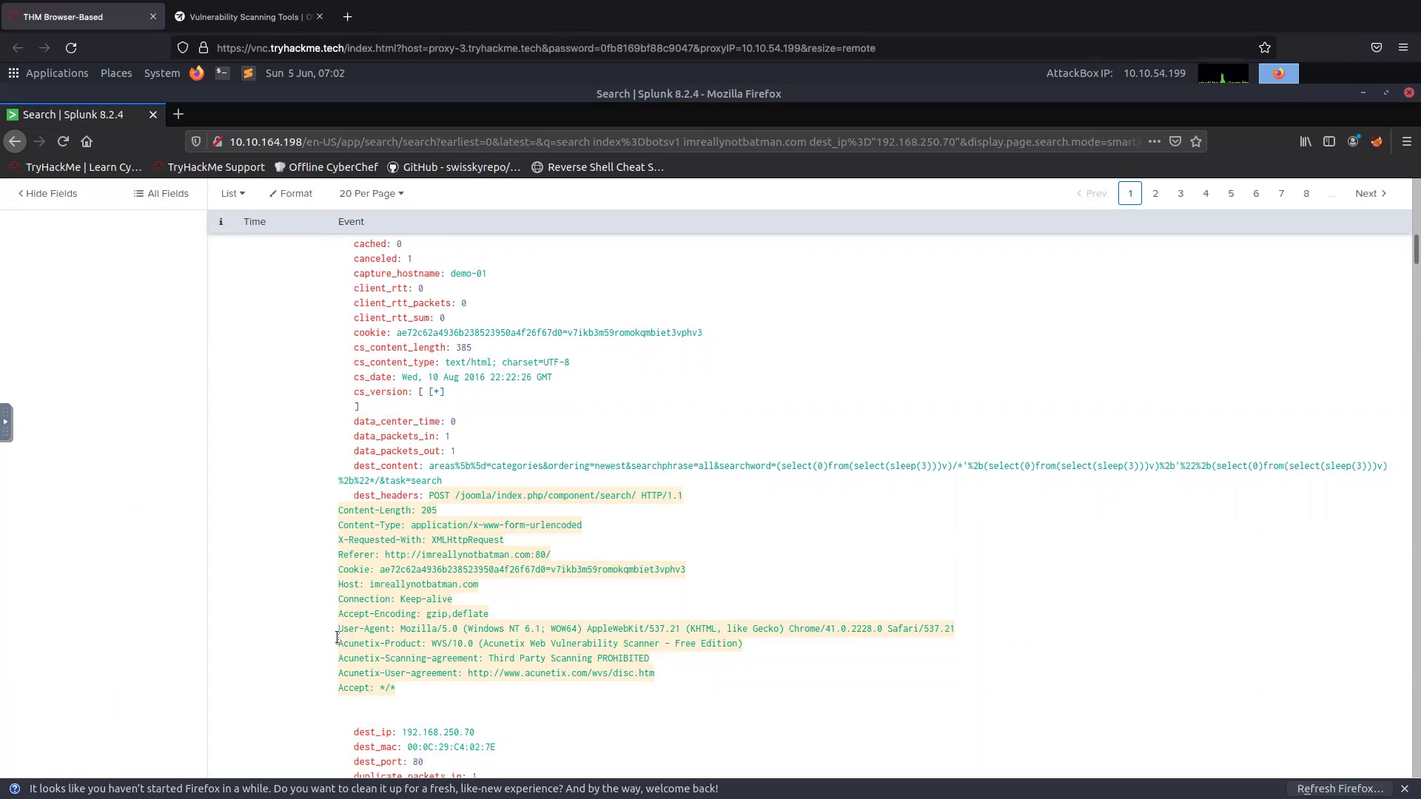
{"action": "left_click_drag", "start_coordinate": [340, 642], "coordinate": [379, 642]}
{"action": "scroll", "coordinate": [357, 668], "scroll_direction": "up", "scroll_amount": 3}
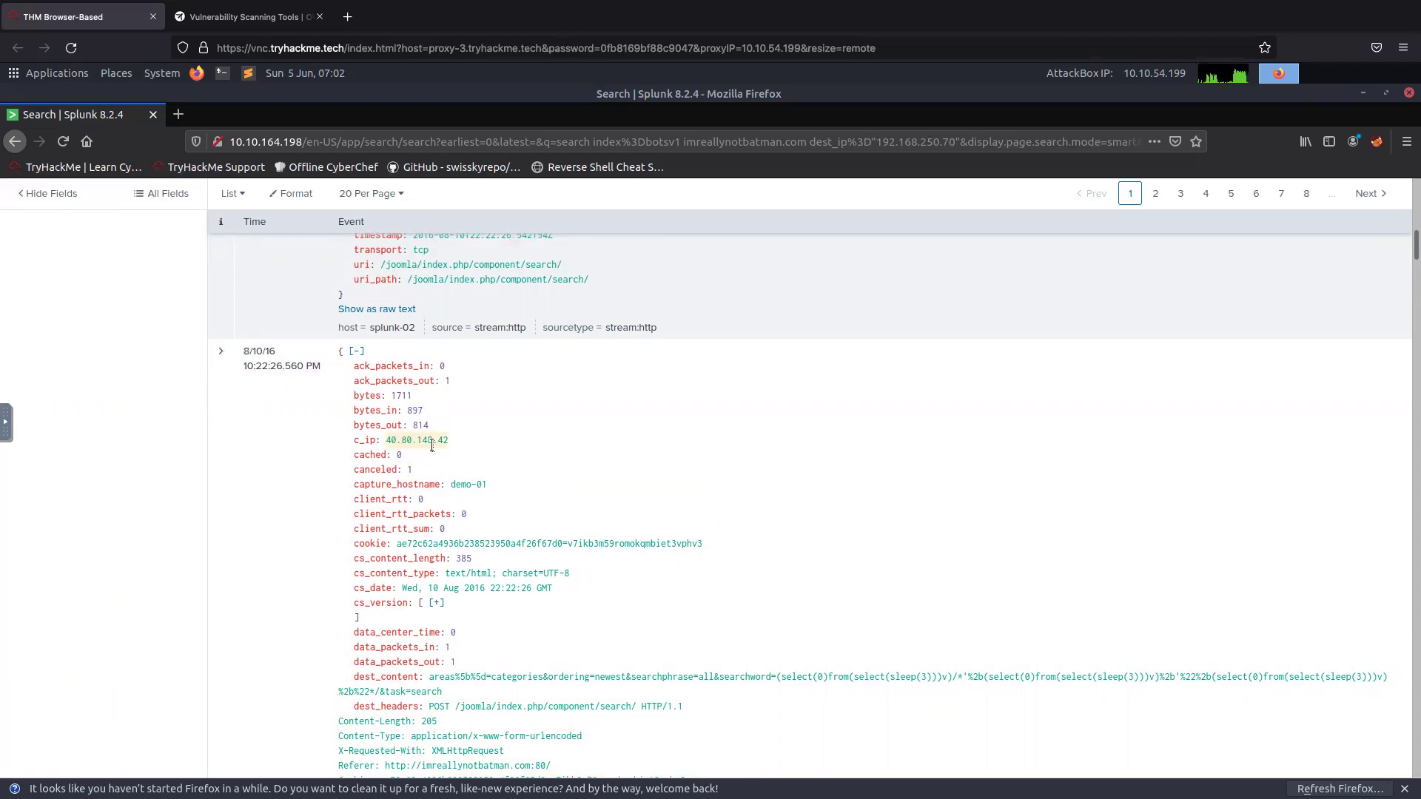
{"action": "scroll", "coordinate": [372, 634], "scroll_direction": "down", "scroll_amount": 4}
{"action": "double_click", "coordinate": [358, 601]}
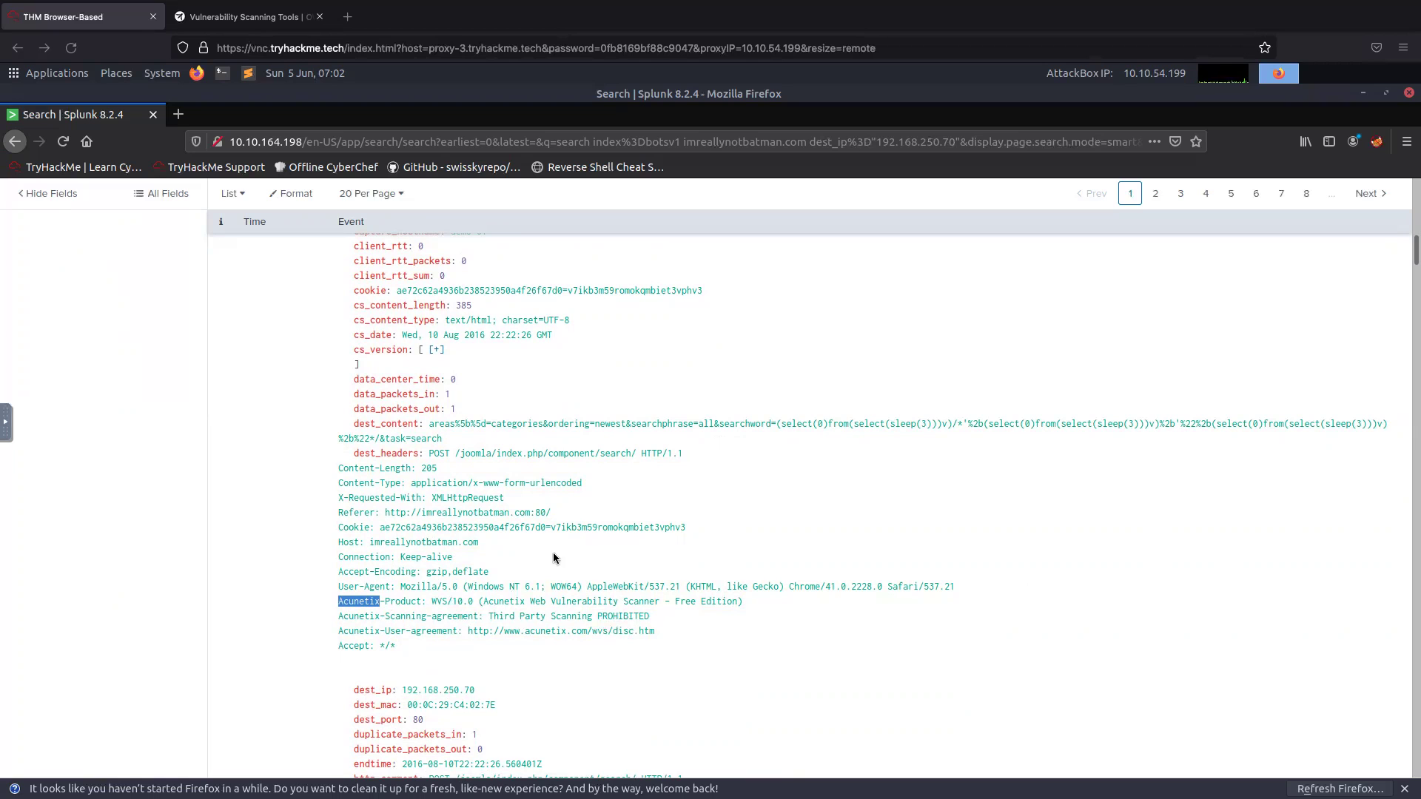
- Go back over the earlier events and the fields list, and recheck the first event's request, src_content and src_headers
{"action": "scroll", "coordinate": [723, 659], "scroll_direction": "up", "scroll_amount": 2}
{"action": "scroll", "coordinate": [723, 659], "scroll_direction": "up", "scroll_amount": 10}
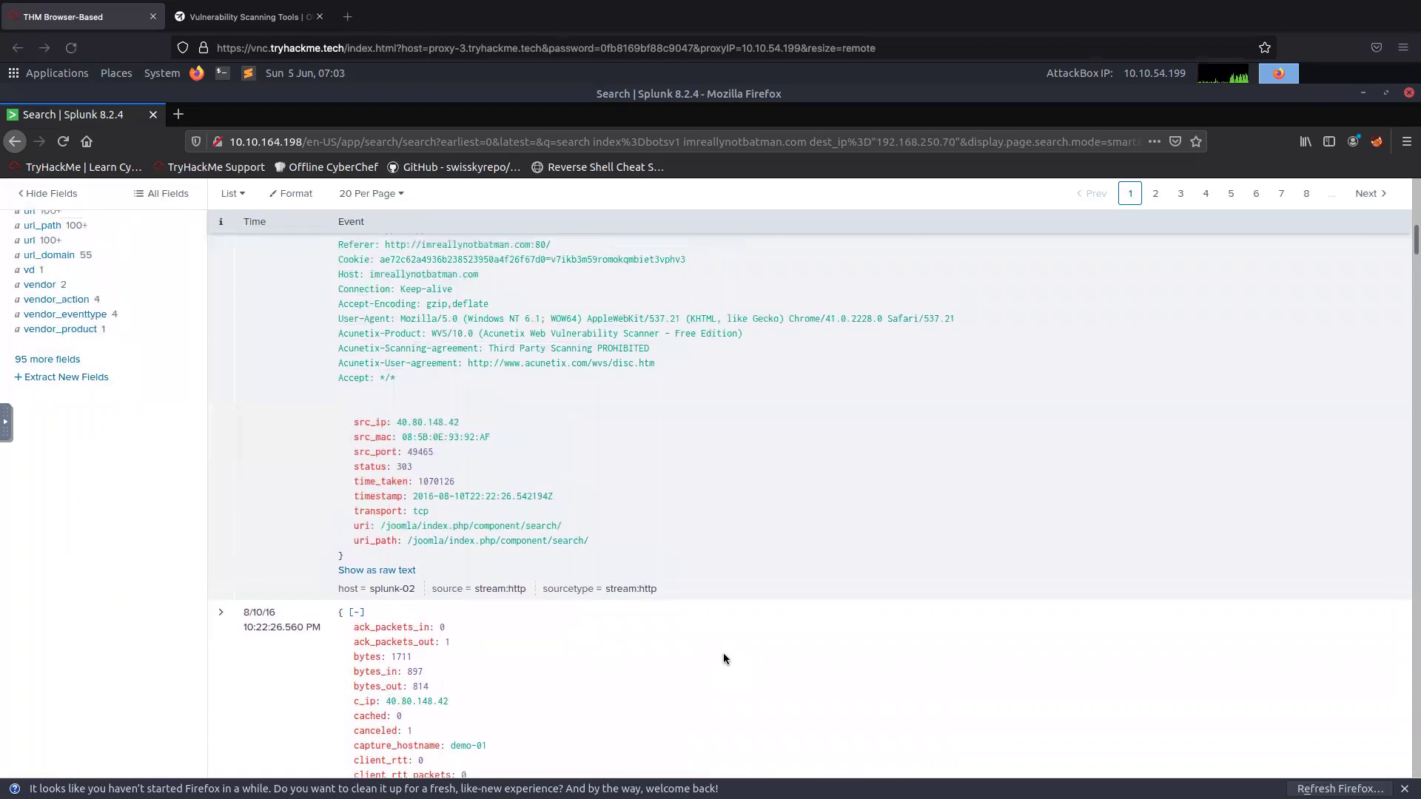
{"action": "scroll", "coordinate": [723, 659], "scroll_direction": "up", "scroll_amount": 5}
{"action": "scroll", "coordinate": [640, 712], "scroll_direction": "up", "scroll_amount": 1}
{"action": "scroll", "coordinate": [255, 657], "scroll_direction": "up", "scroll_amount": 4}
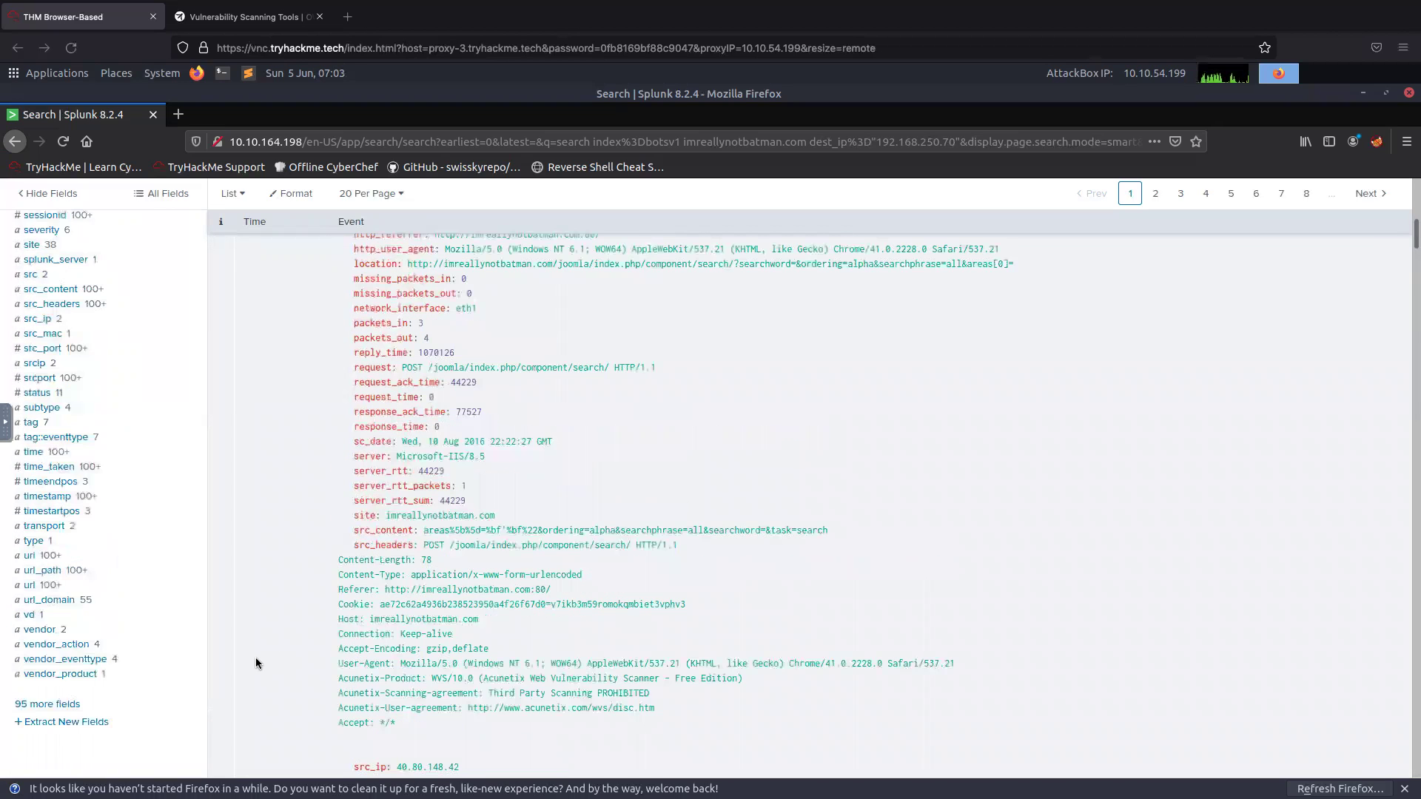
{"action": "scroll", "coordinate": [122, 639], "scroll_direction": "up", "scroll_amount": 4}
{"action": "scroll", "coordinate": [176, 640], "scroll_direction": "up", "scroll_amount": 4}
{"action": "scroll", "coordinate": [177, 641], "scroll_direction": "up", "scroll_amount": 6}
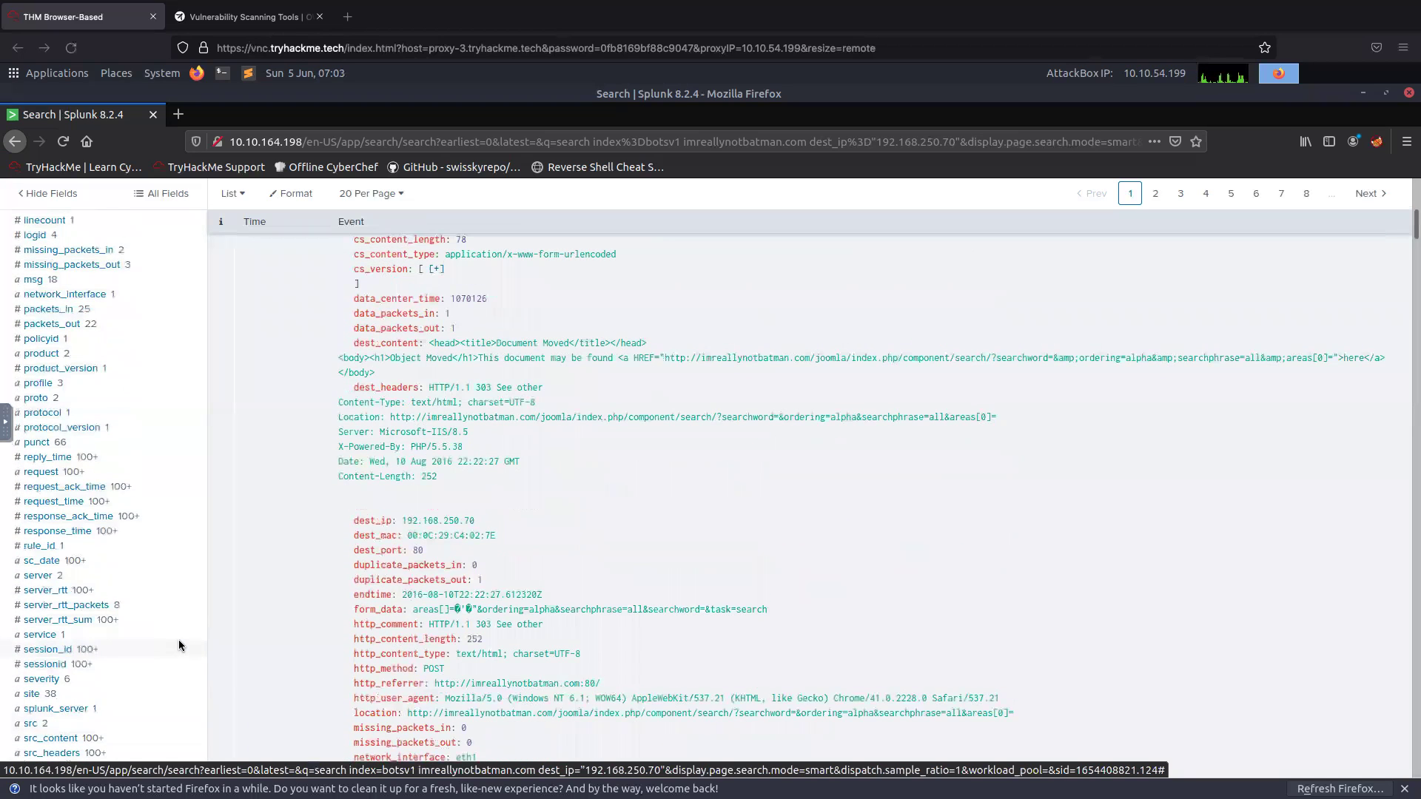
{"action": "scroll", "coordinate": [176, 640], "scroll_direction": "up", "scroll_amount": 9}
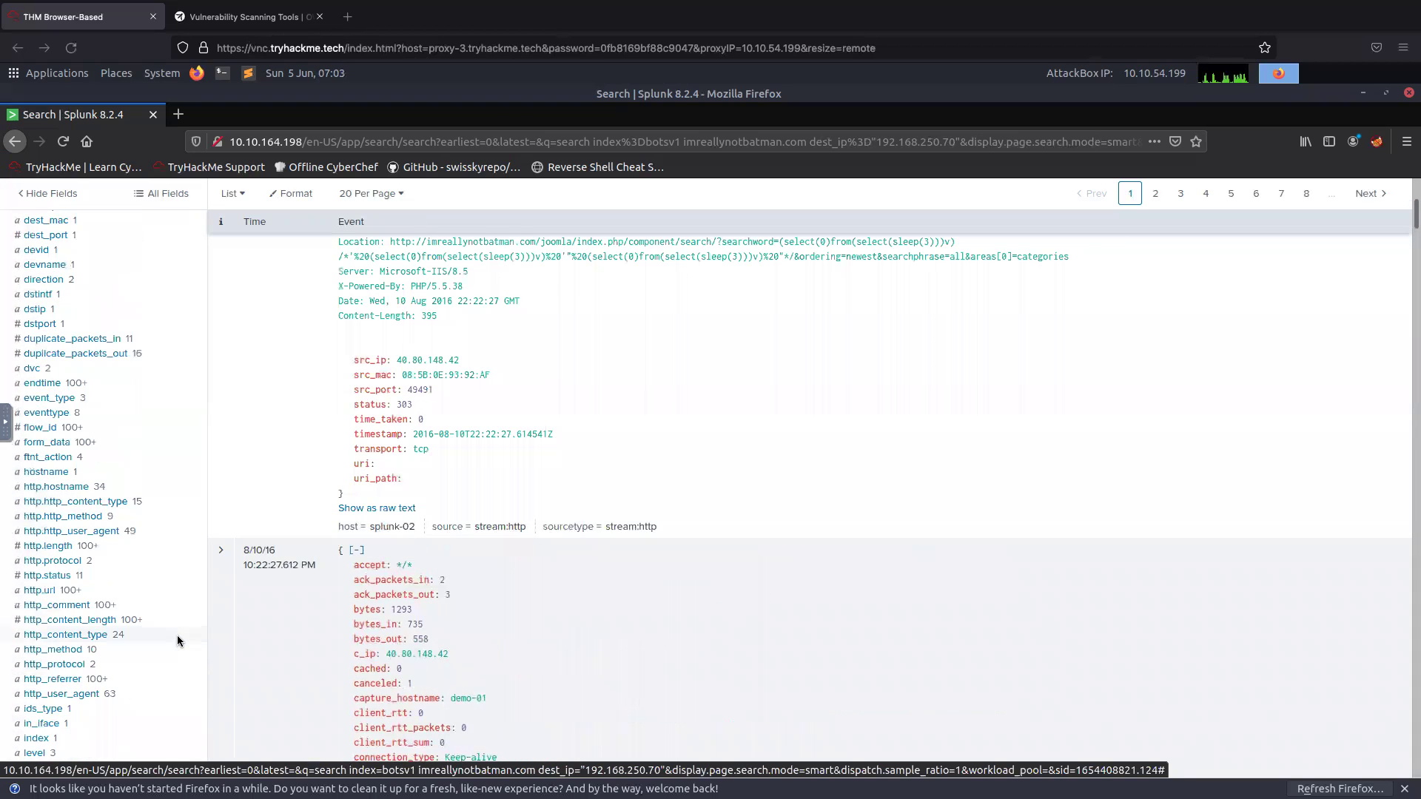
{"action": "scroll", "coordinate": [176, 640], "scroll_direction": "up", "scroll_amount": 6}
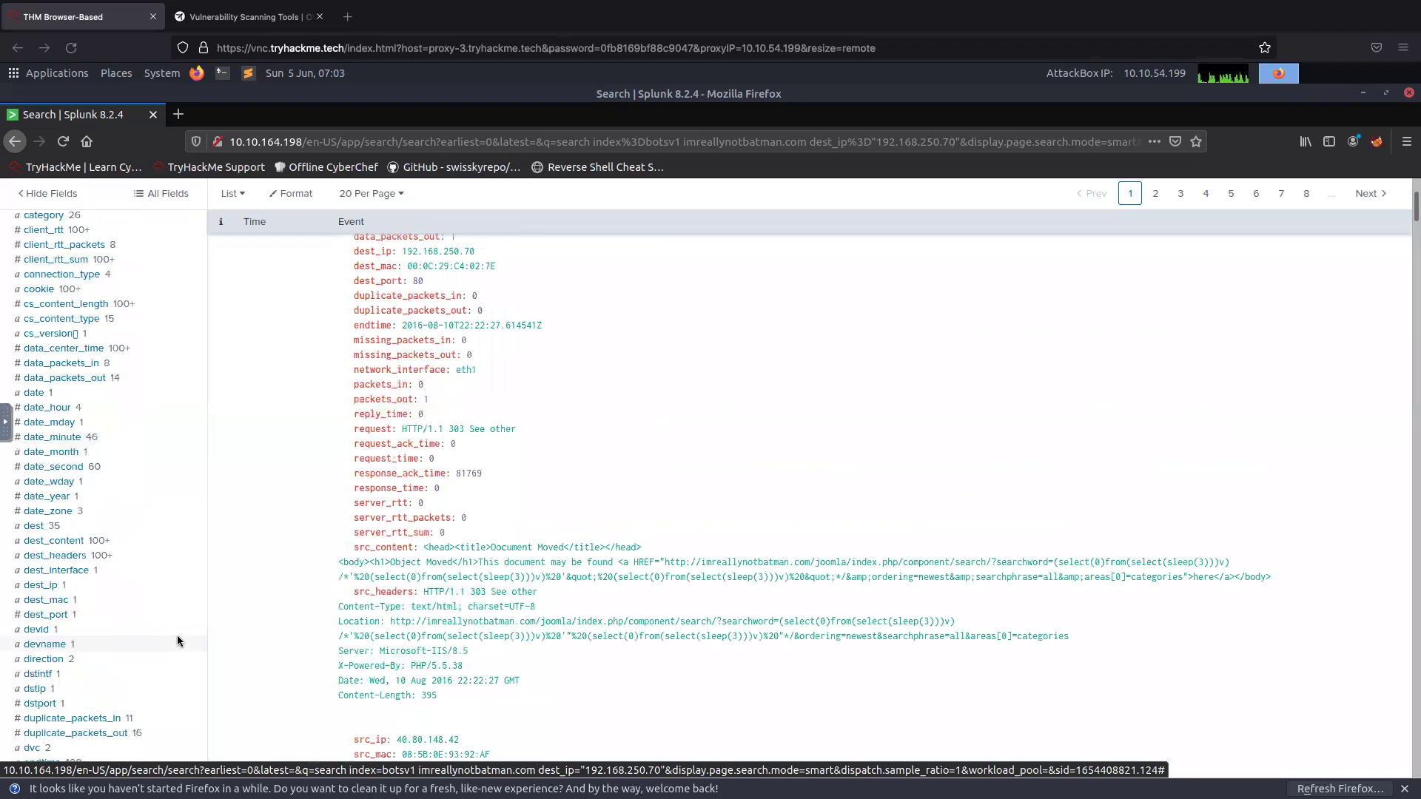
{"action": "scroll", "coordinate": [177, 641], "scroll_direction": "up", "scroll_amount": 7}
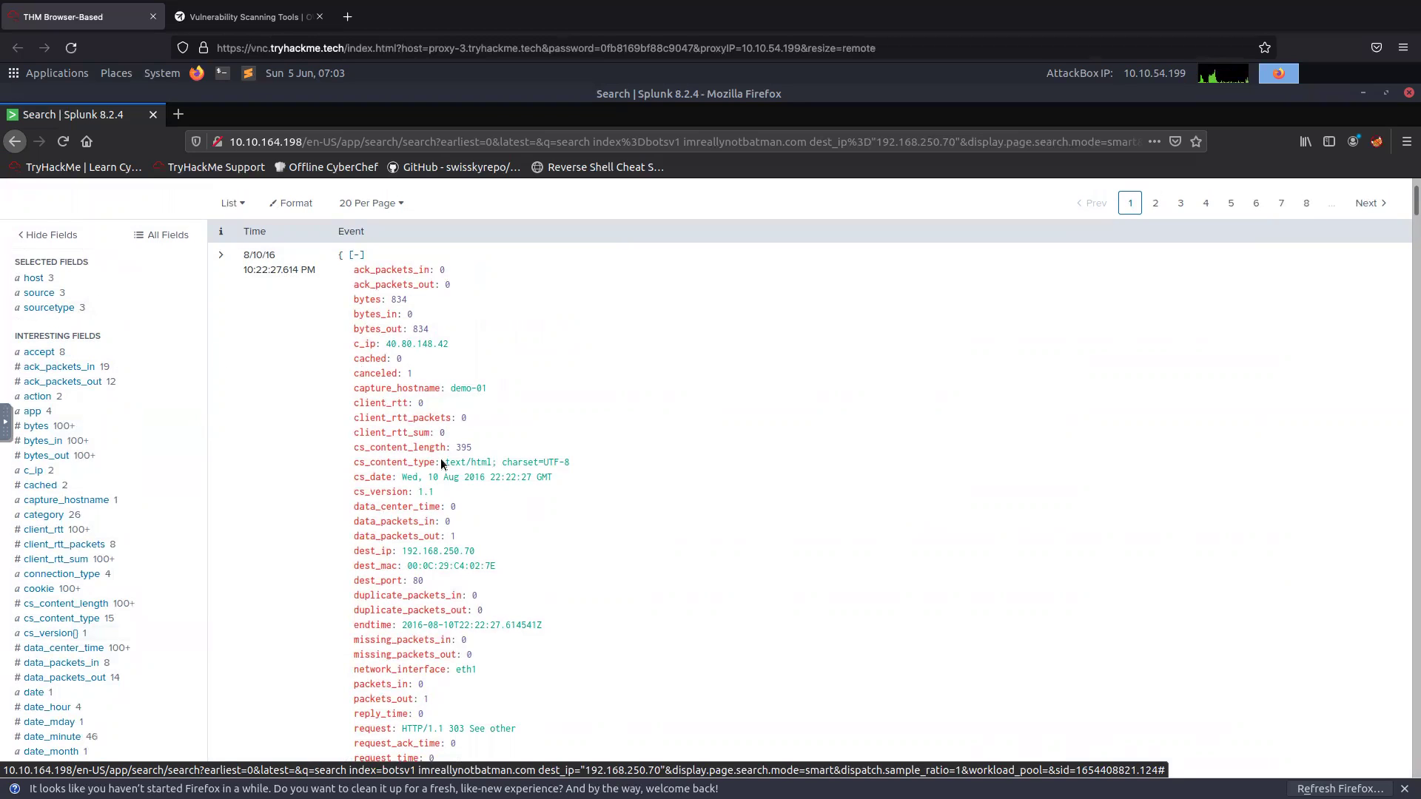
{"action": "scroll", "coordinate": [475, 536], "scroll_direction": "down", "scroll_amount": 3}
{"action": "scroll", "coordinate": [475, 535], "scroll_direction": "down", "scroll_amount": 5}
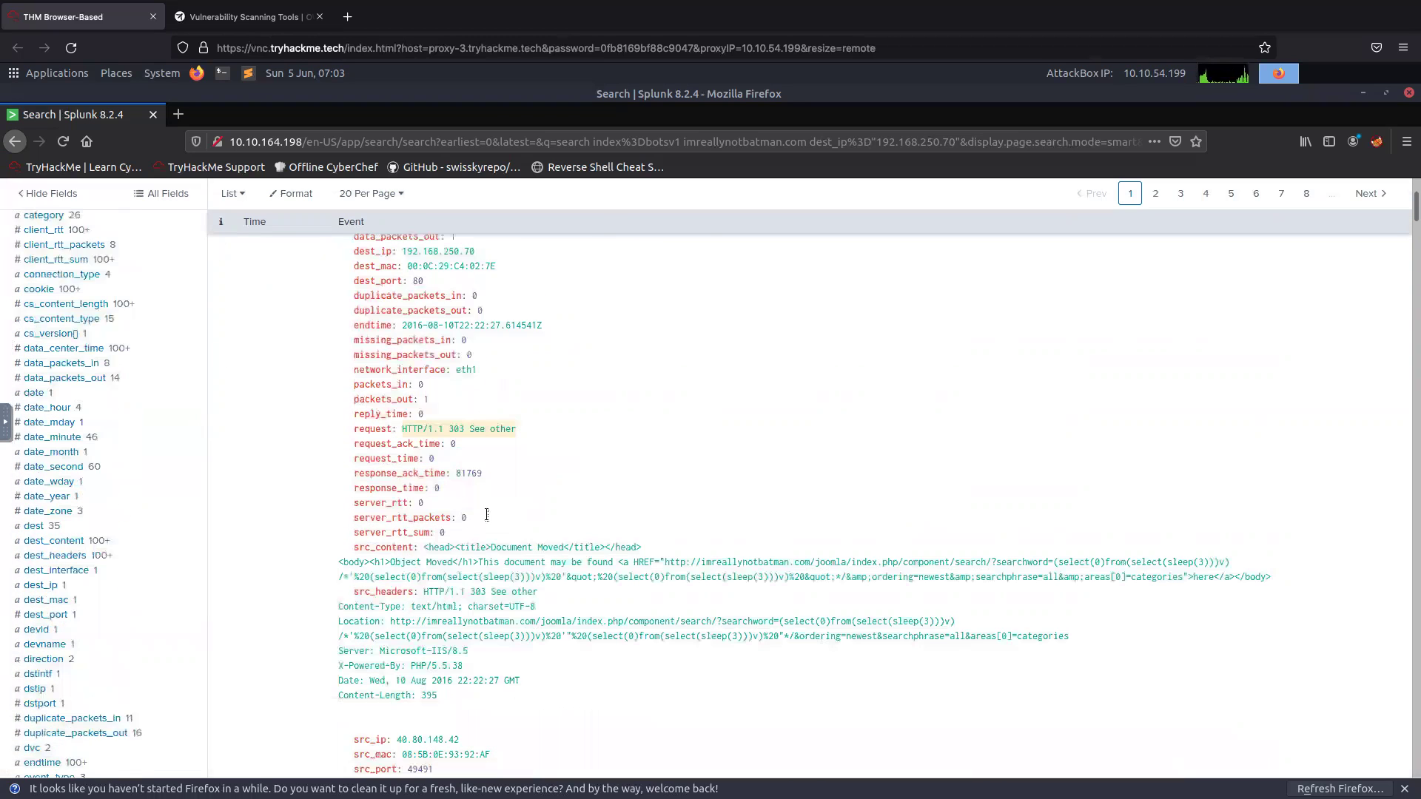
- Read the rest of the first event, from its src_content and src_headers through src_ip, and the start of the second event
{"action": "scroll", "coordinate": [475, 536], "scroll_direction": "down", "scroll_amount": 3}
{"action": "scroll", "coordinate": [518, 681], "scroll_direction": "down", "scroll_amount": 1}
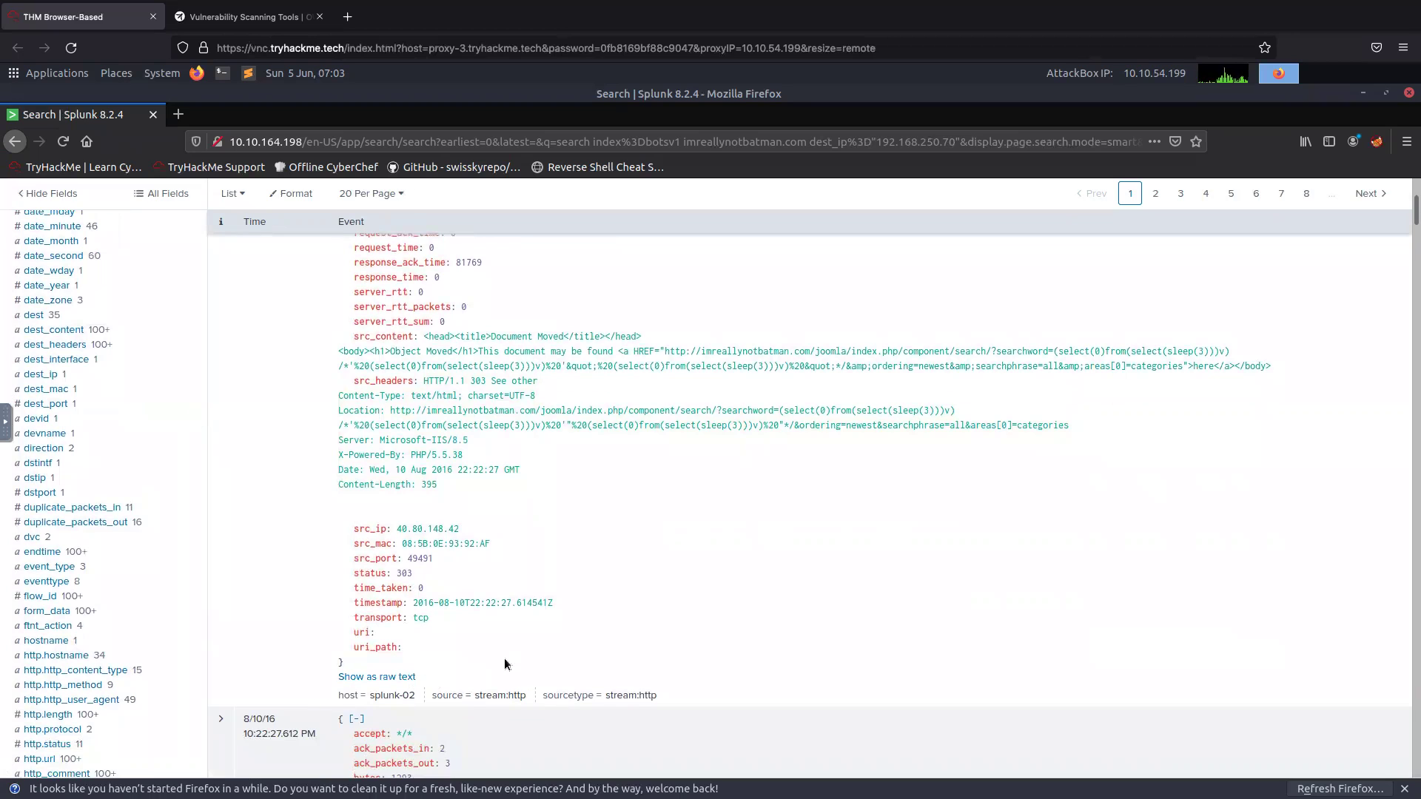
{"action": "scroll", "coordinate": [508, 662], "scroll_direction": "down", "scroll_amount": 4}
{"action": "scroll", "coordinate": [505, 662], "scroll_direction": "down", "scroll_amount": 5}
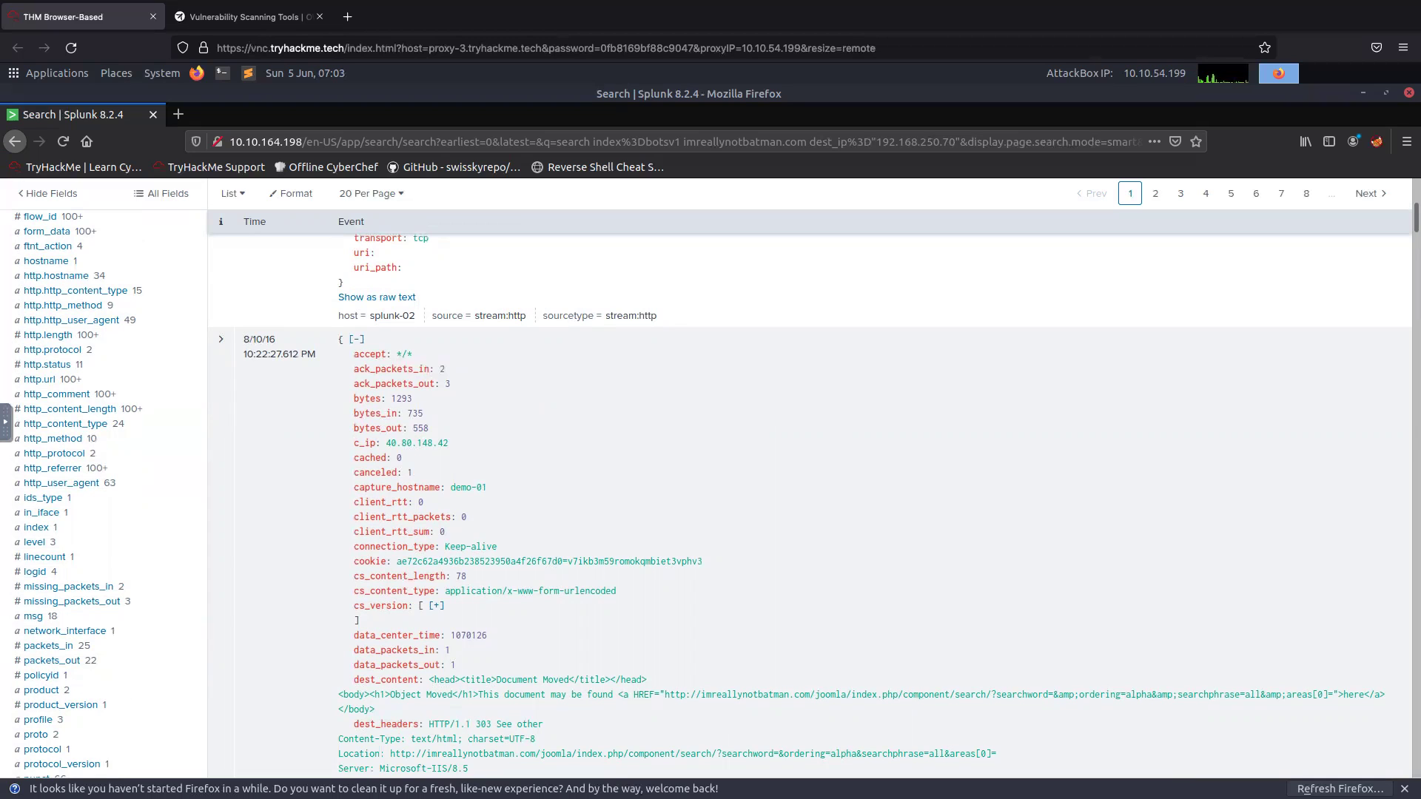
- Look up Acunetix in OWASP's Vulnerability Scanning Tools list, view its linked website, and return to the Splunk search results
{"action": "left_click", "coordinate": [237, 16]}
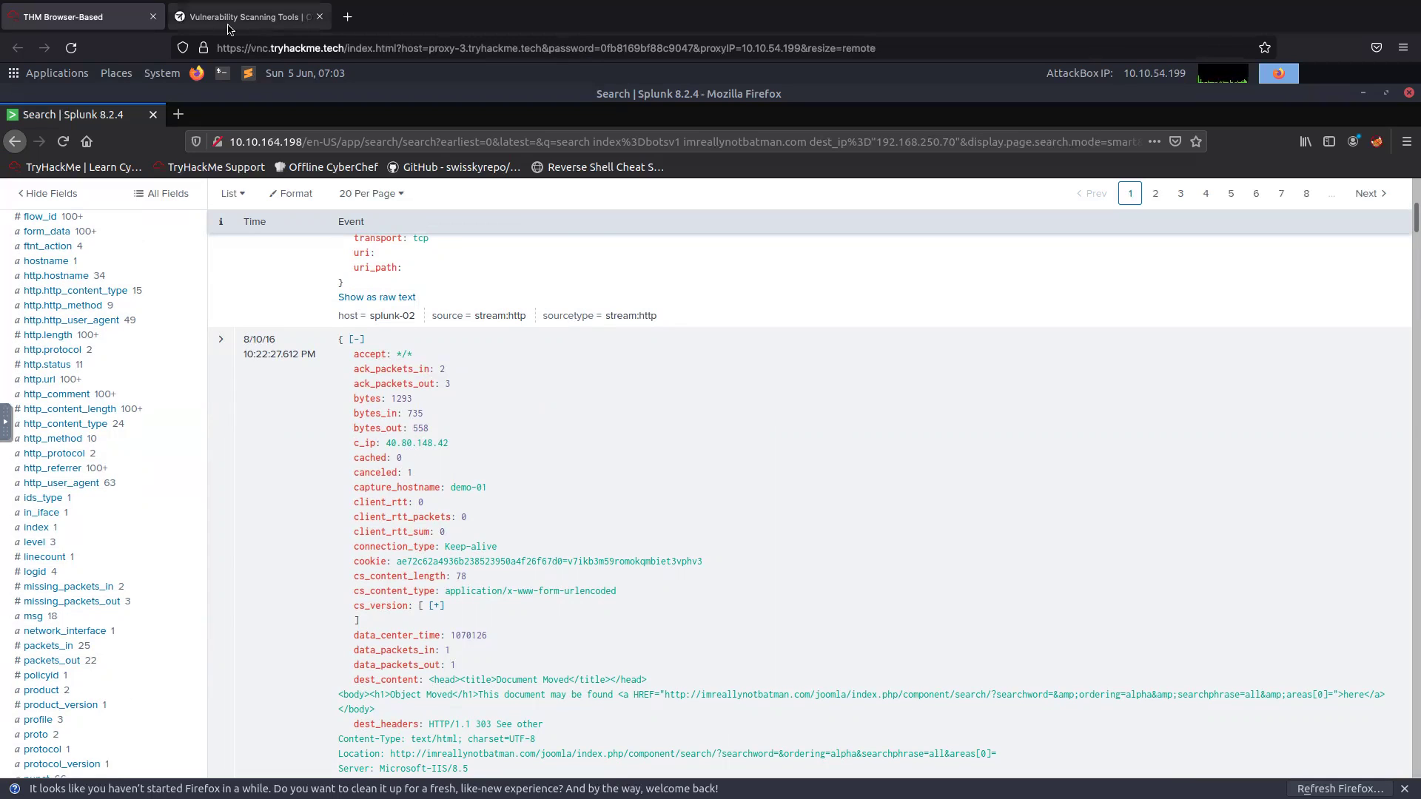
{"action": "scroll", "coordinate": [247, 290], "scroll_direction": "up", "scroll_amount": 10}
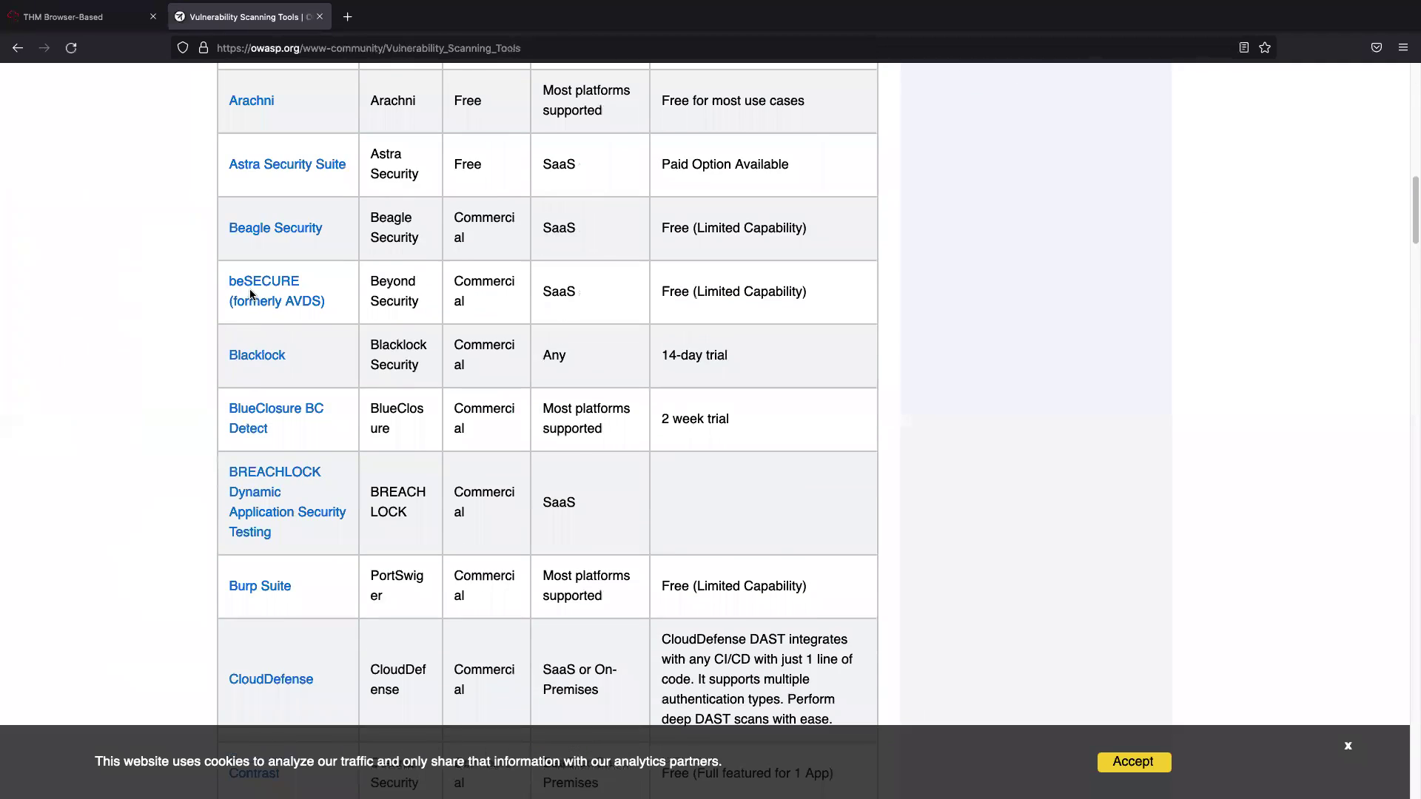
{"action": "scroll", "coordinate": [267, 267], "scroll_direction": "up", "scroll_amount": 3}
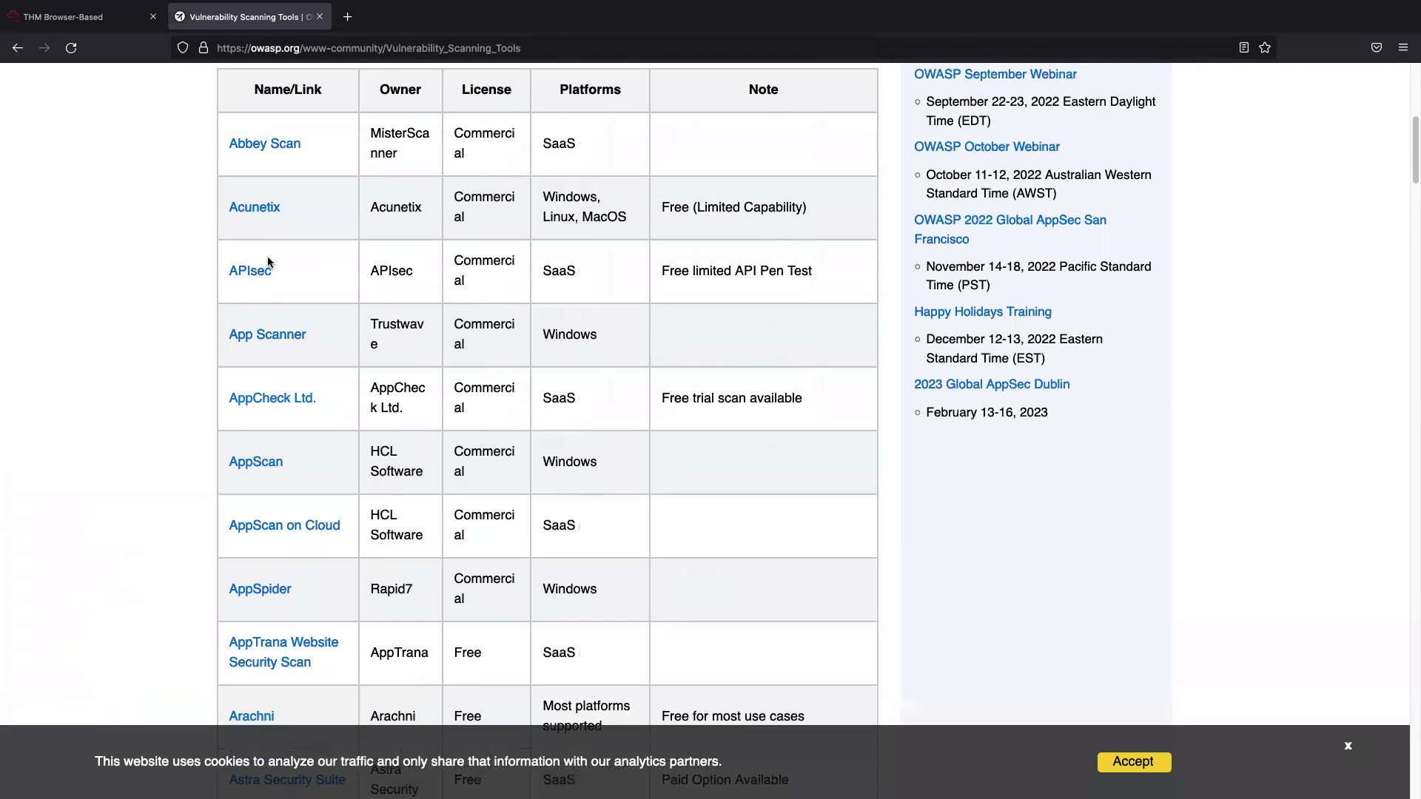
{"action": "scroll", "coordinate": [276, 317], "scroll_direction": "up", "scroll_amount": 3}
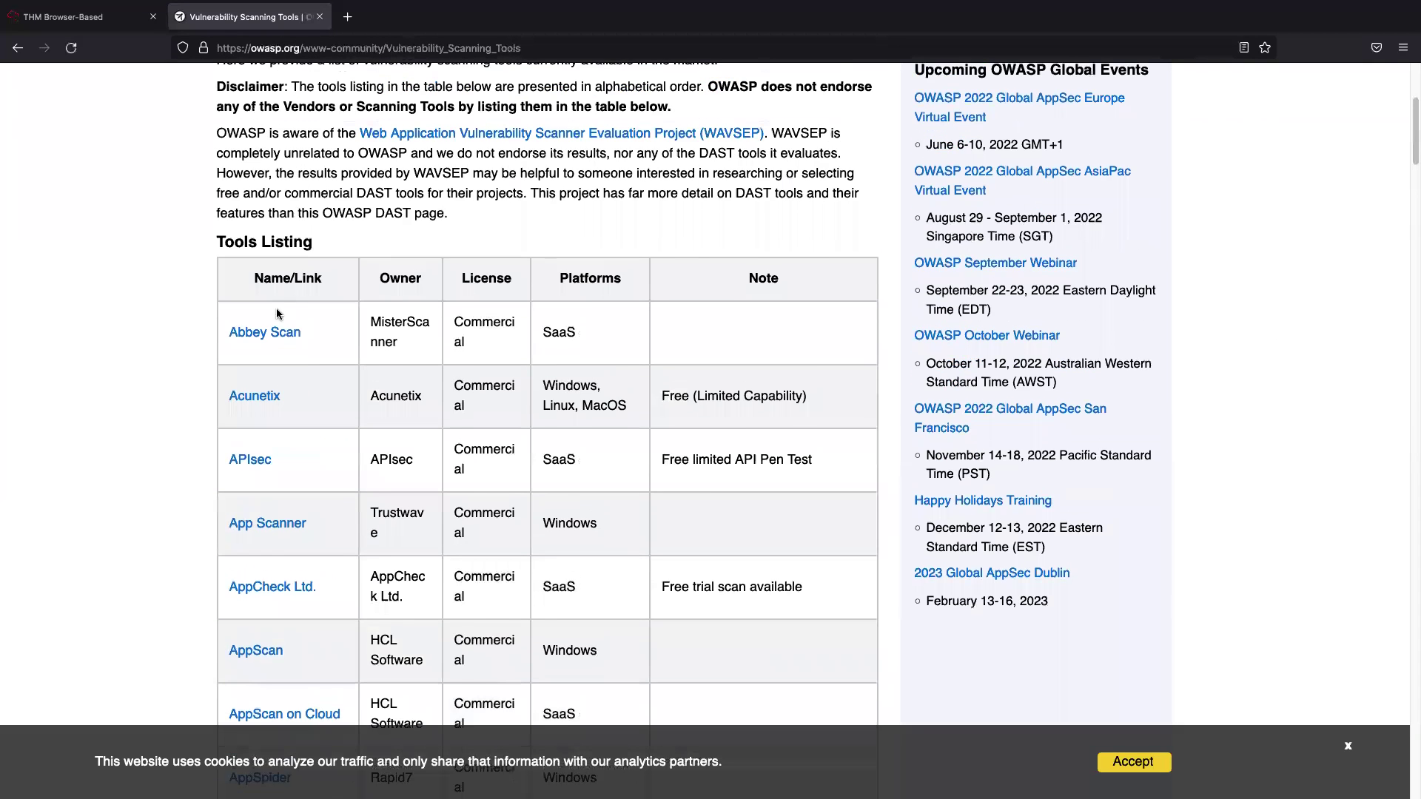
{"action": "left_click", "coordinate": [253, 410]}
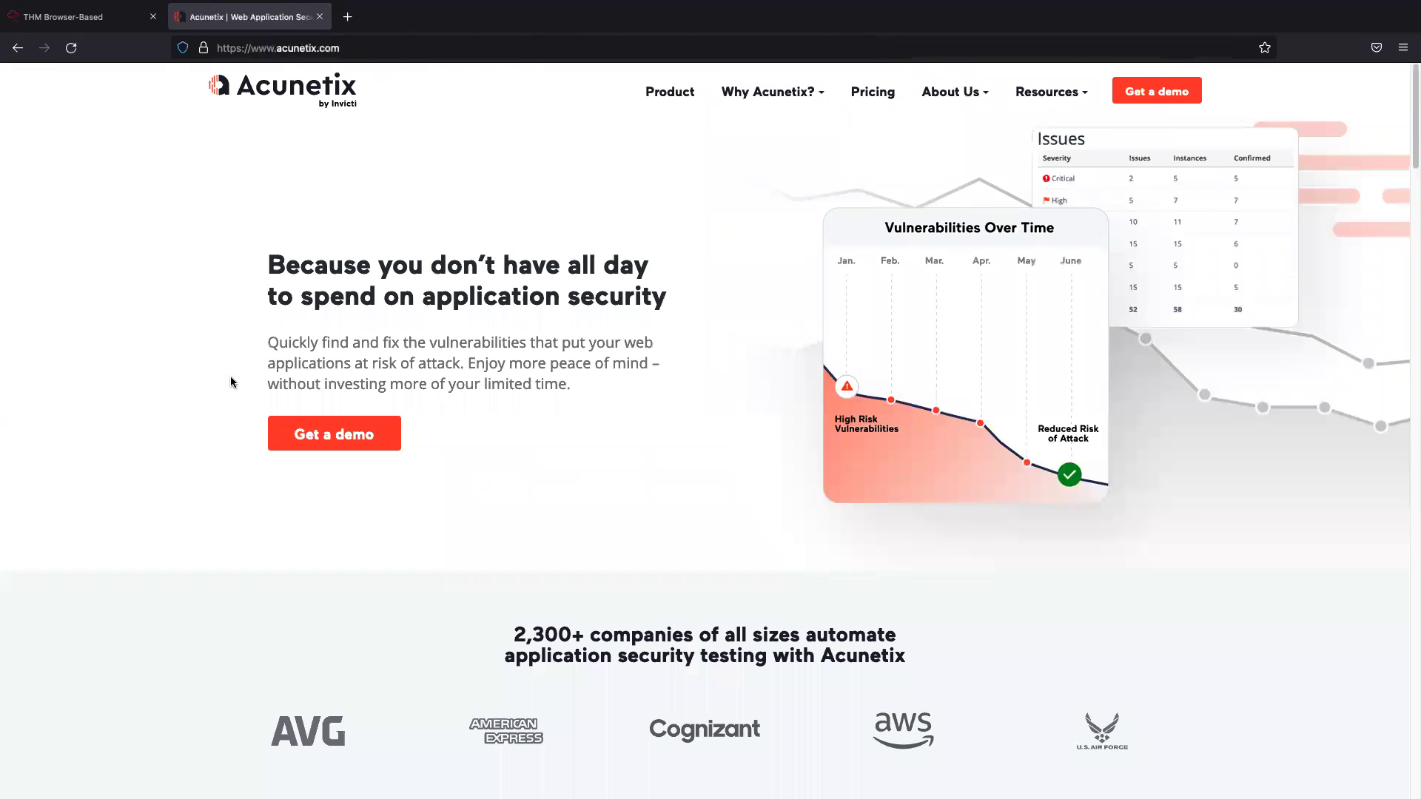
{"action": "scroll", "coordinate": [249, 378], "scroll_direction": "down", "scroll_amount": 1}
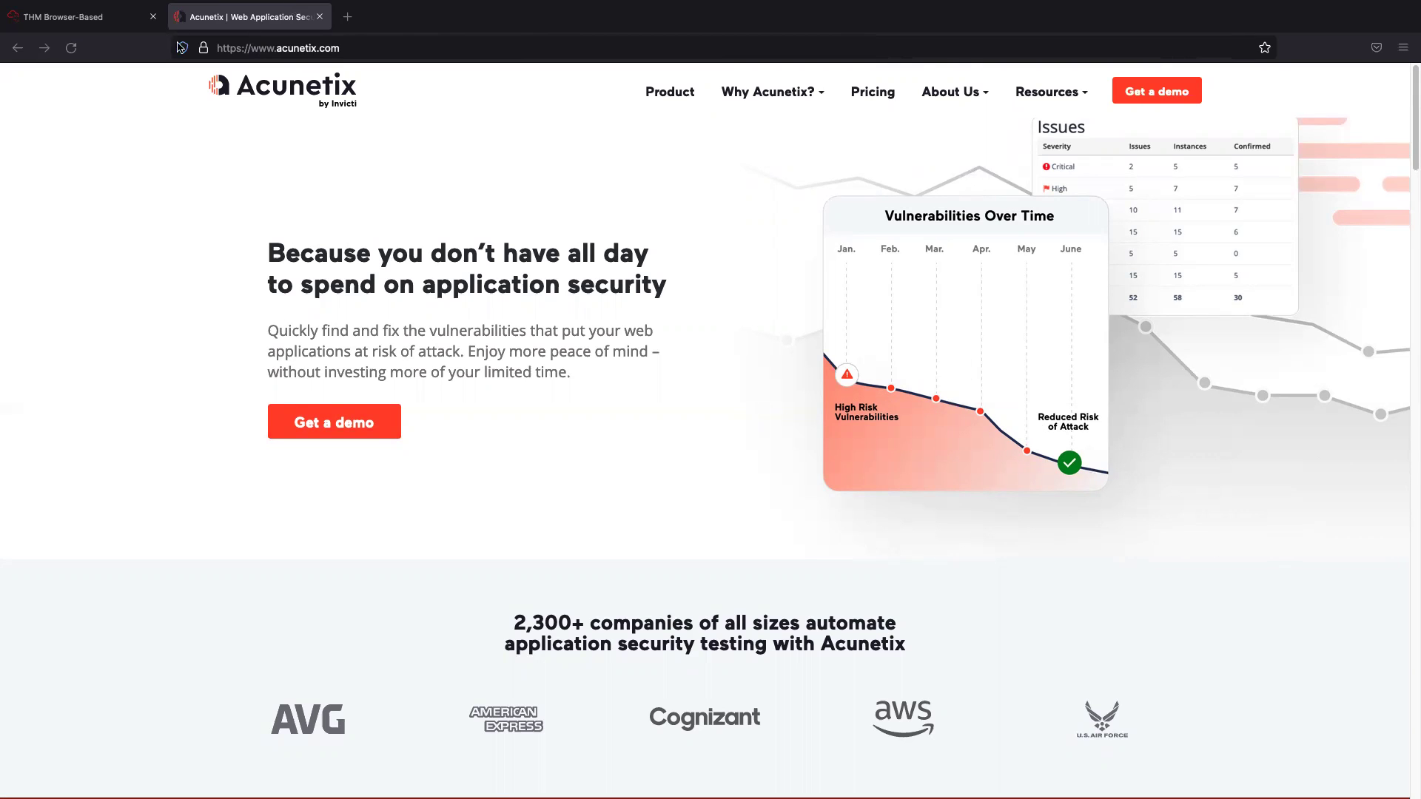
{"action": "left_click", "coordinate": [52, 14]}
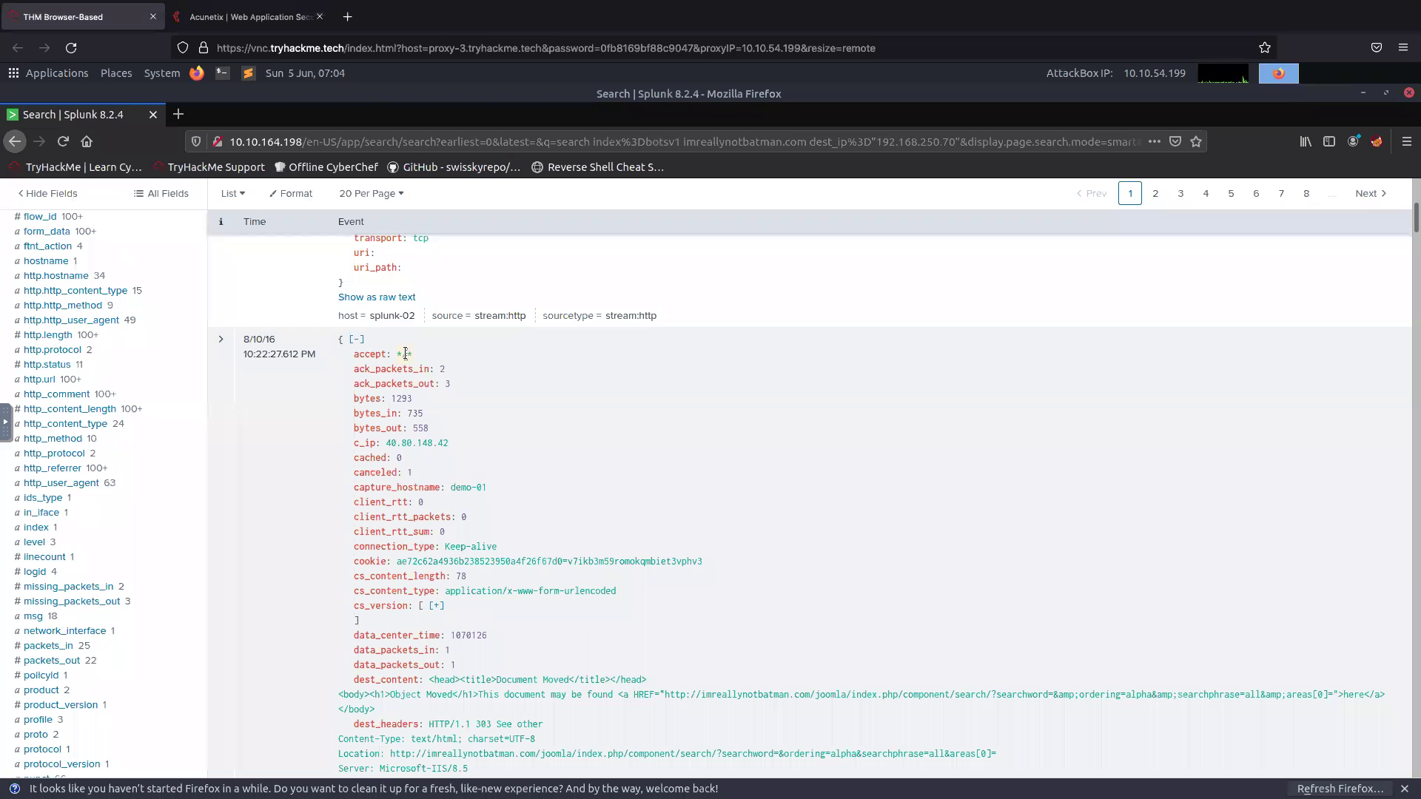